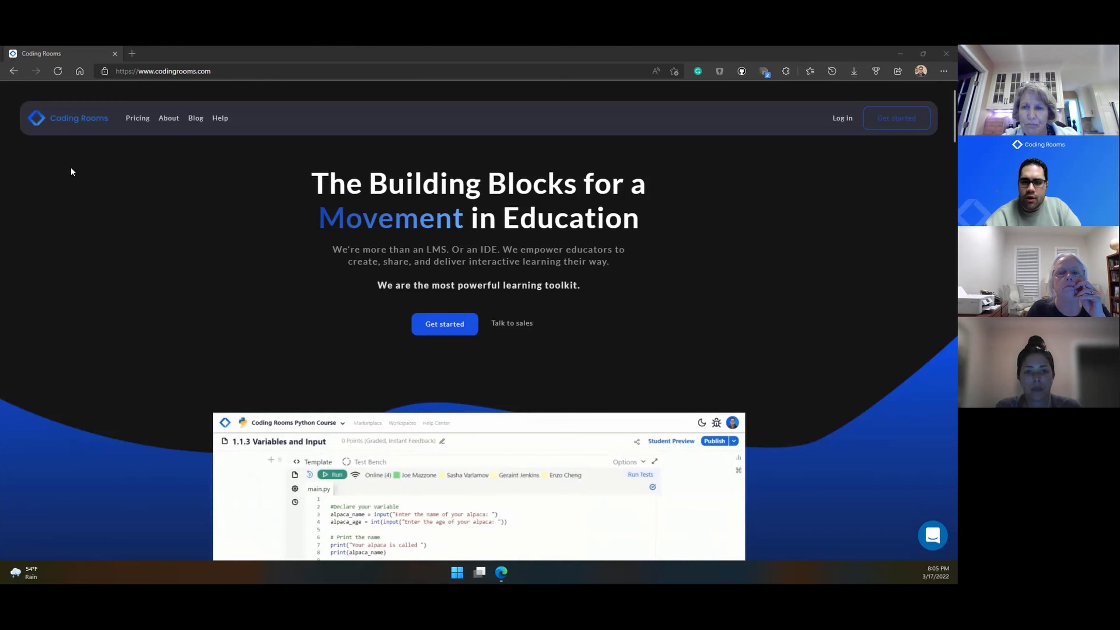
Step: Log in from codingrooms.com to open the Coding Rooms dashboard in a new tab
click(833, 117)
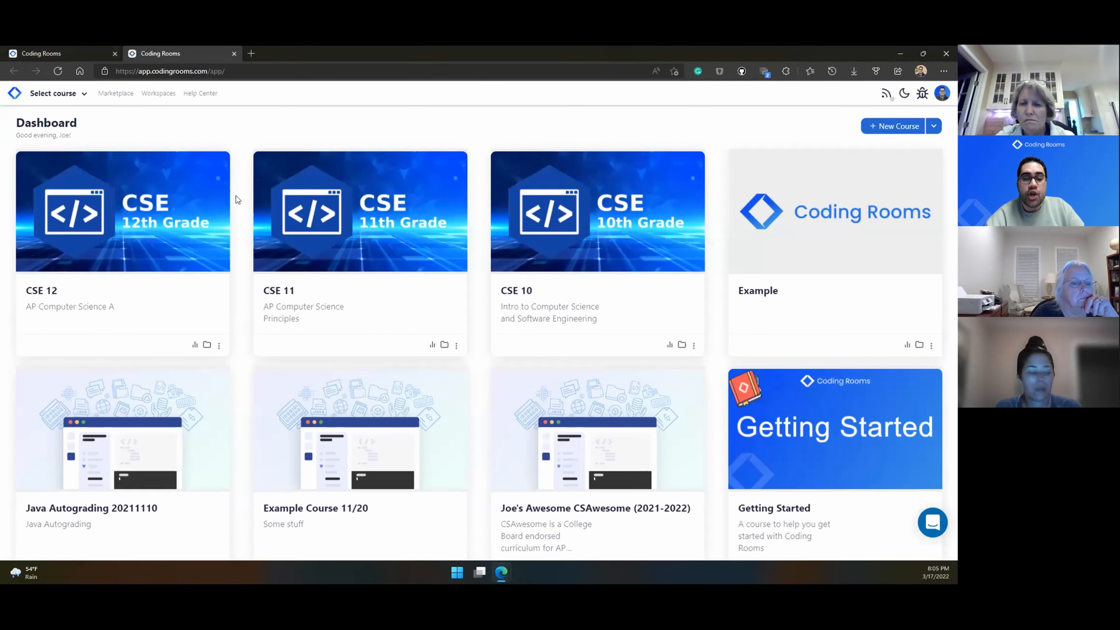
Step: Look over every course card on the dashboard, then go to the Marketplace
scroll(481, 340, down, 10)
scroll(482, 346, down, 10)
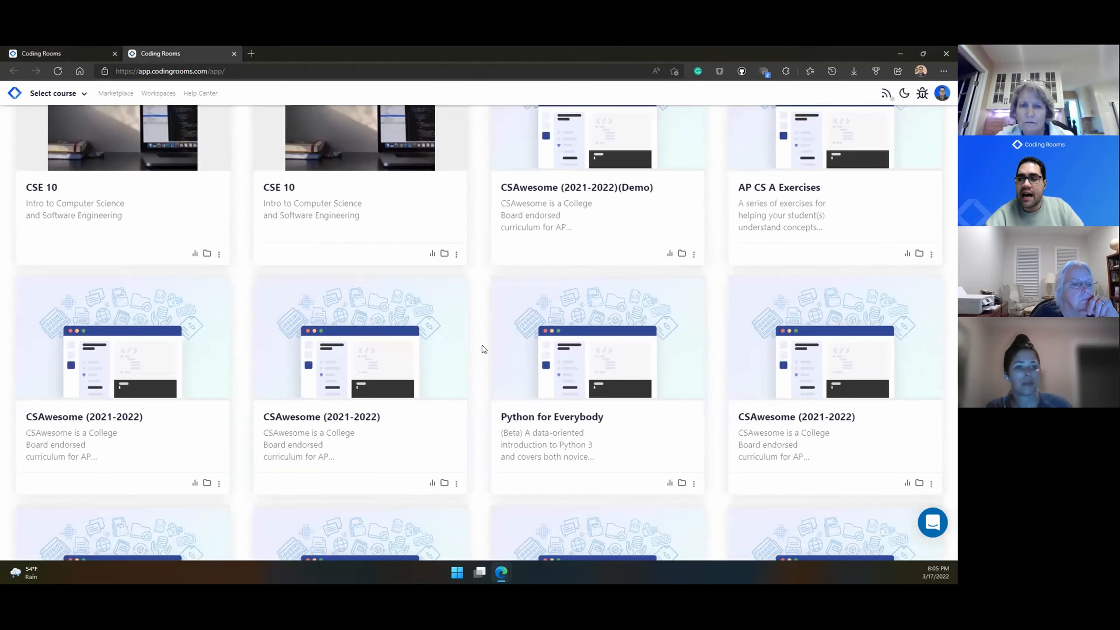
scroll(483, 347, up, 2)
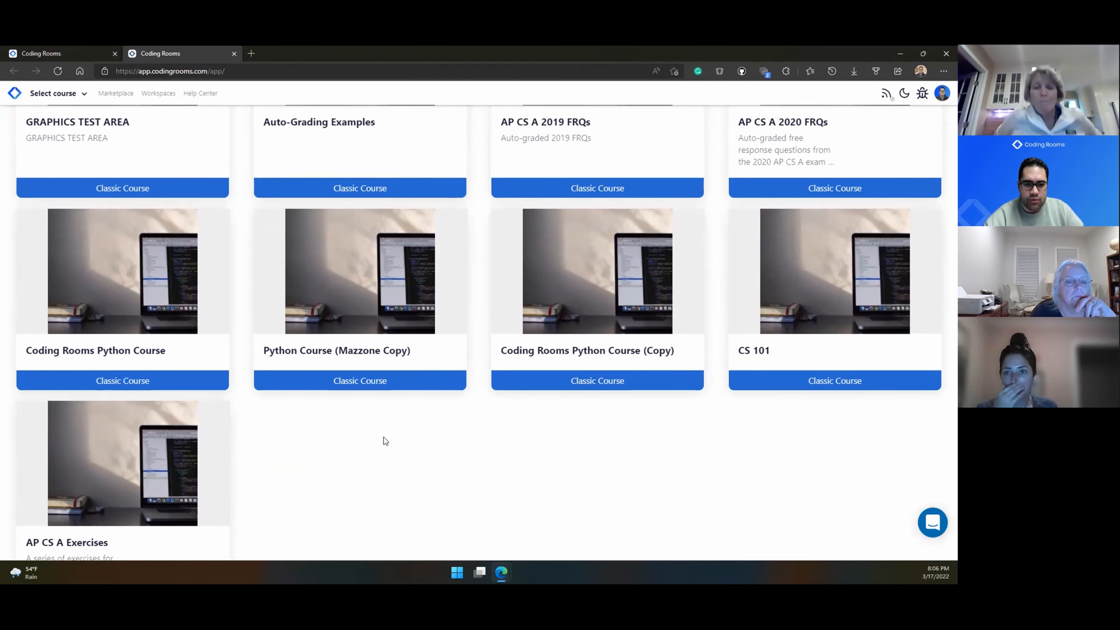
scroll(386, 447, up, 10)
scroll(386, 445, up, 20)
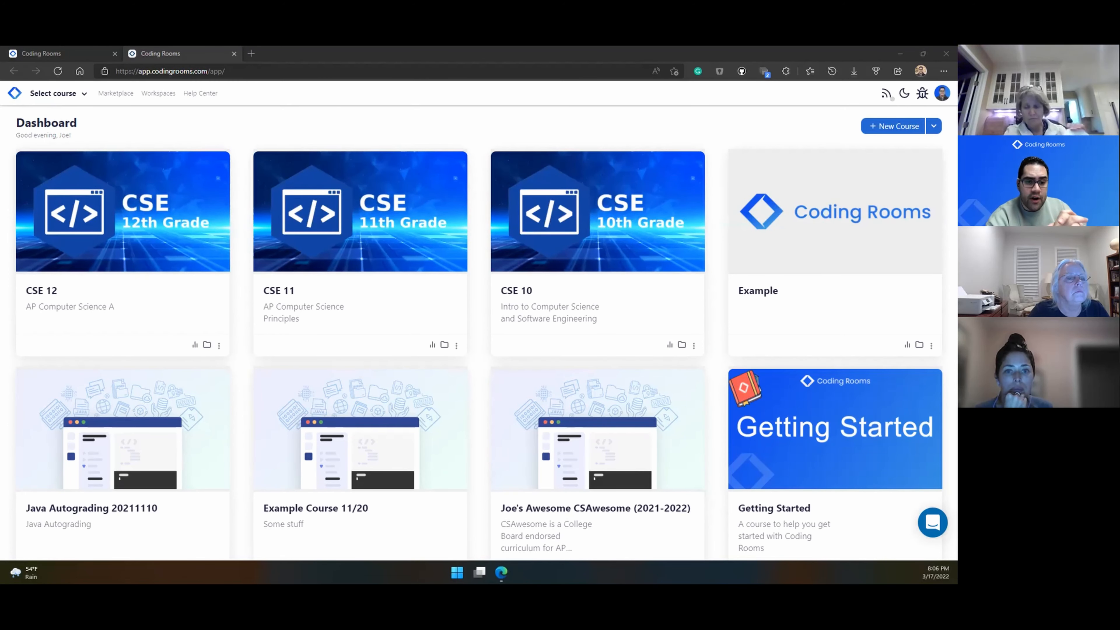
click(119, 95)
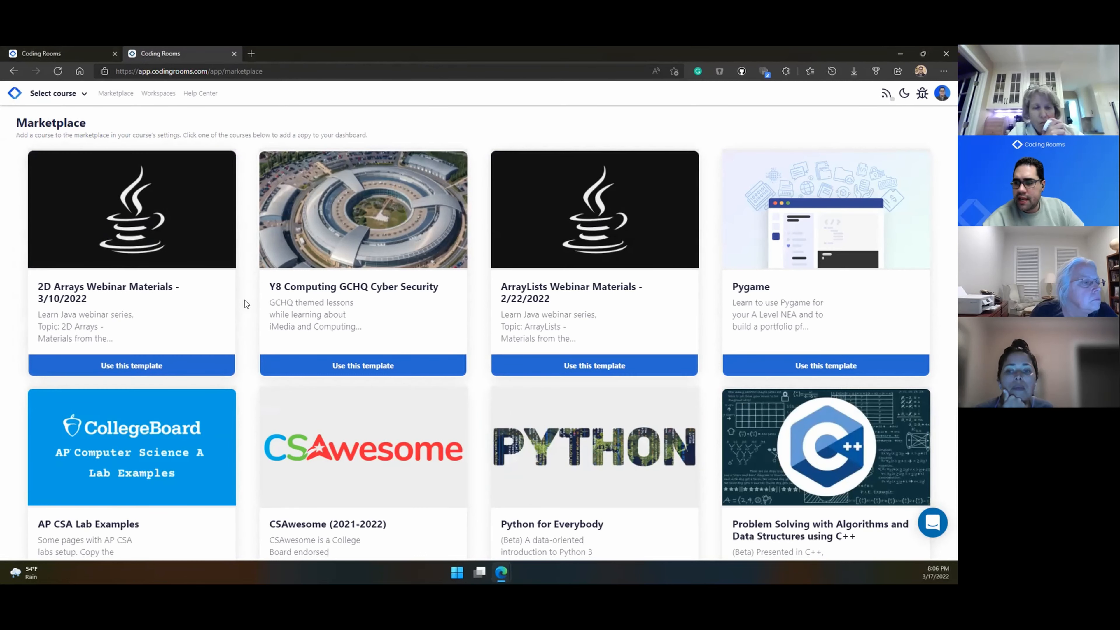
Step: Browse the Marketplace templates down to the bottom, then return to the course dashboard
scroll(882, 353, down, 4)
scroll(885, 411, down, 4)
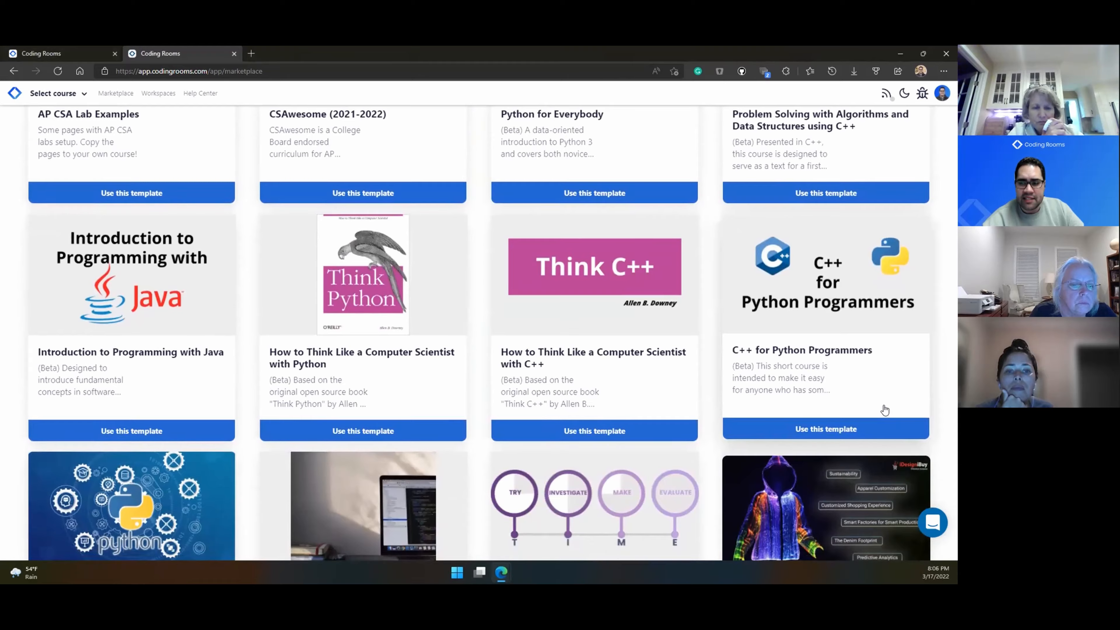
scroll(884, 408, down, 7)
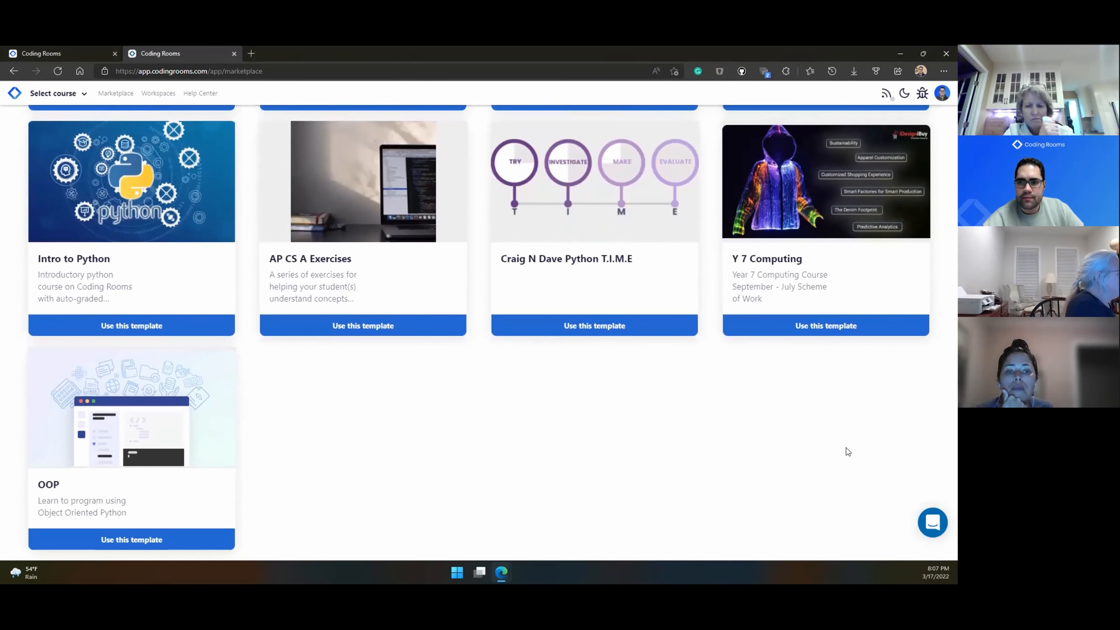
scroll(621, 471, up, 20)
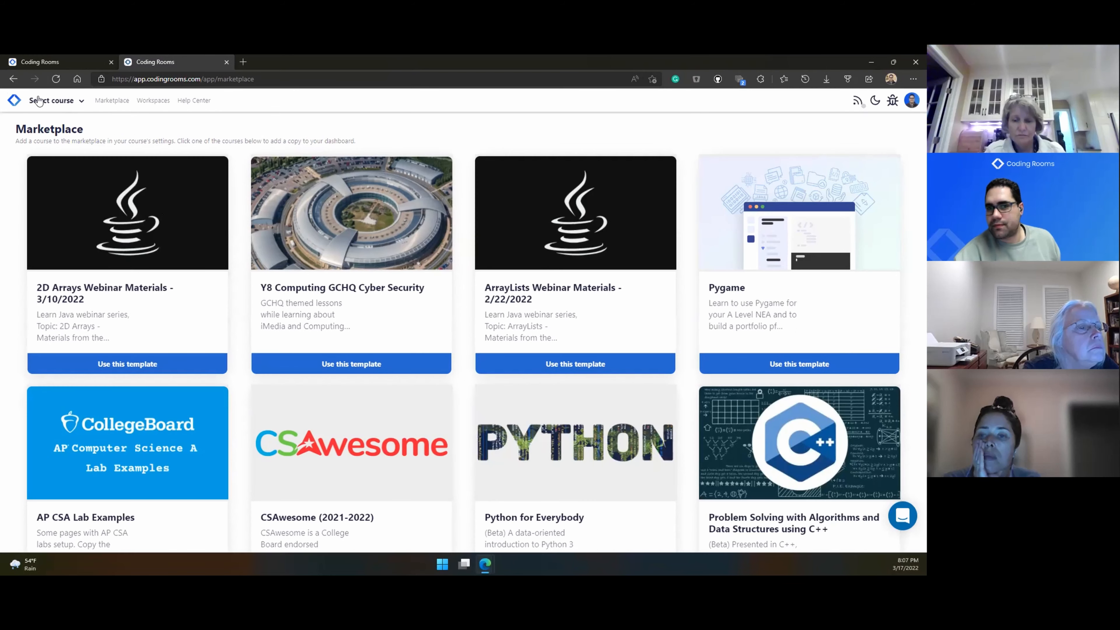
click(14, 101)
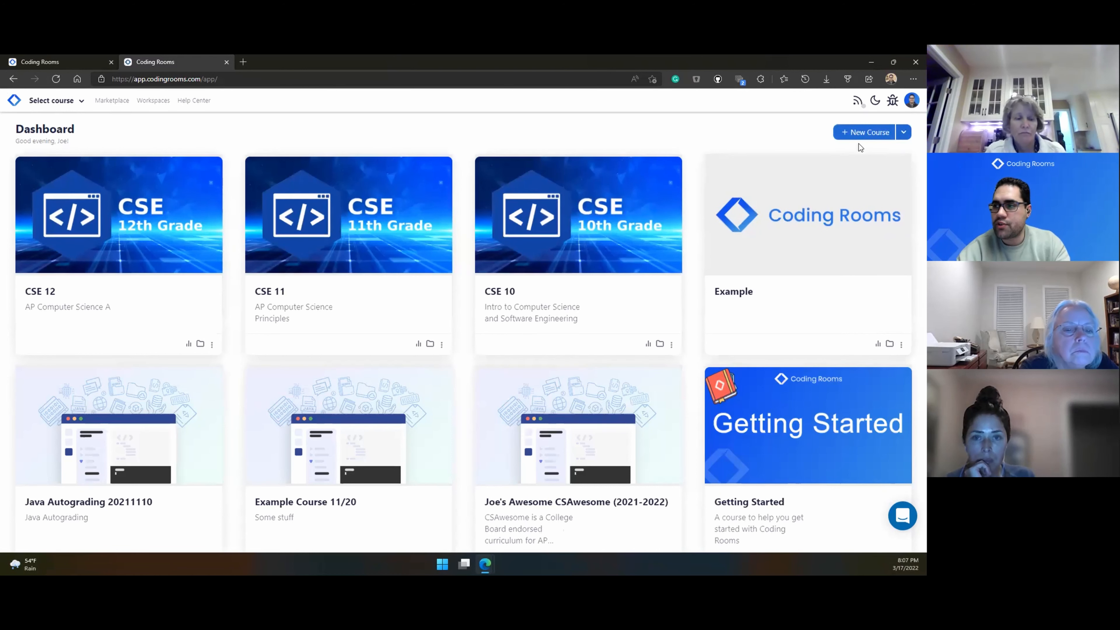
Step: Start a new course to see templates like Empty Template, Intro to Python and CSAwesome
scroll(858, 144, up, 5)
scroll(858, 143, right, 3)
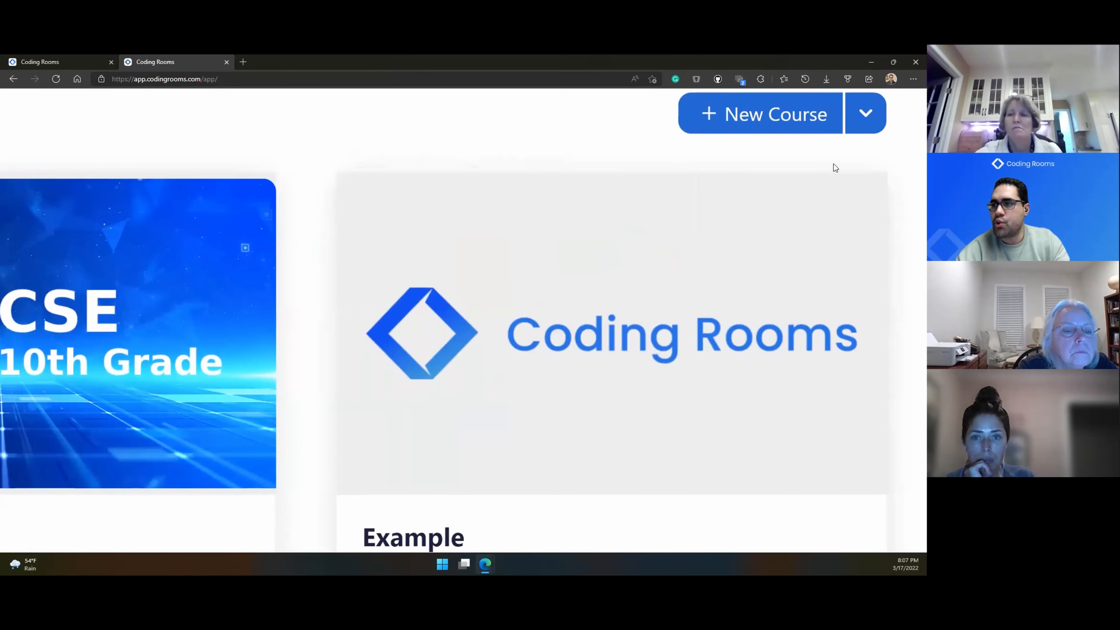
click(798, 129)
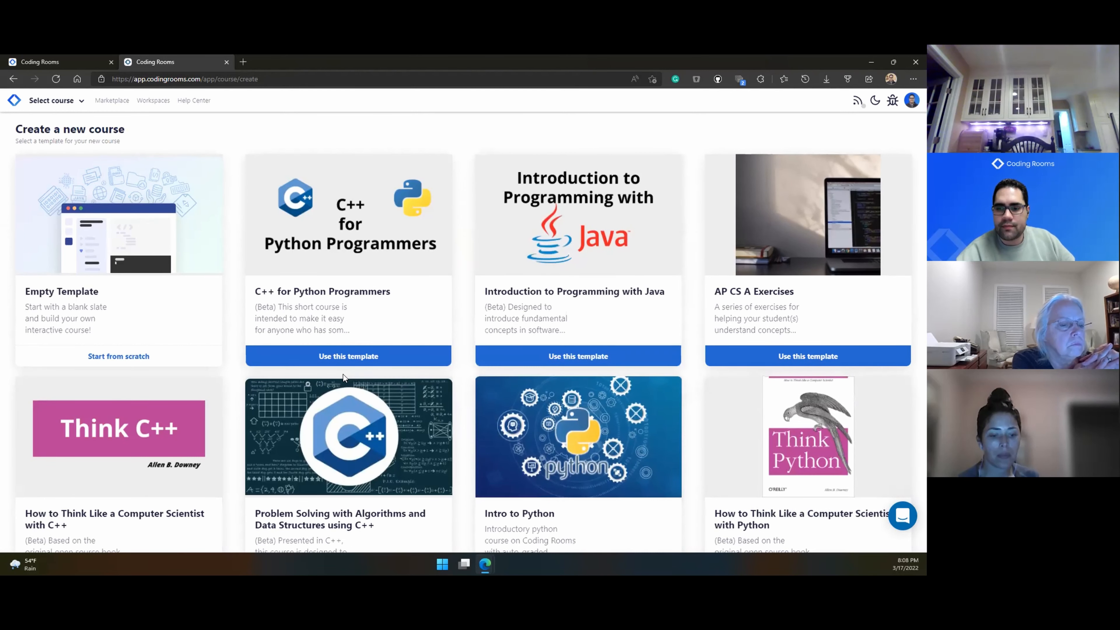
scroll(237, 386, down, 3)
Step: Choose the CSAwesome (2021-2022) template for the new course
scroll(238, 385, down, 3)
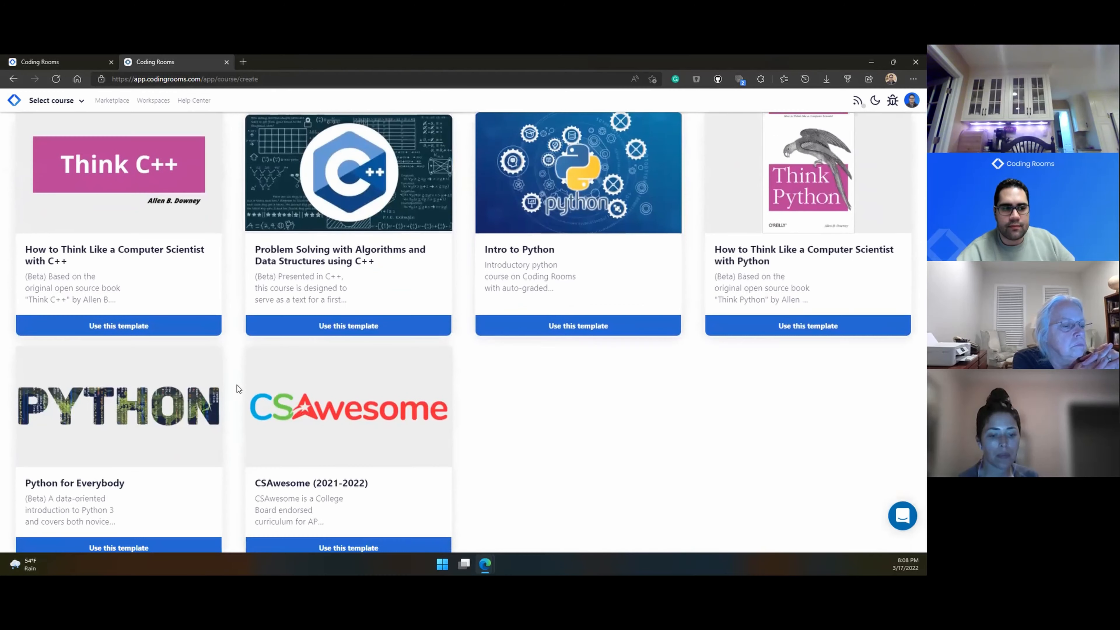
click(293, 515)
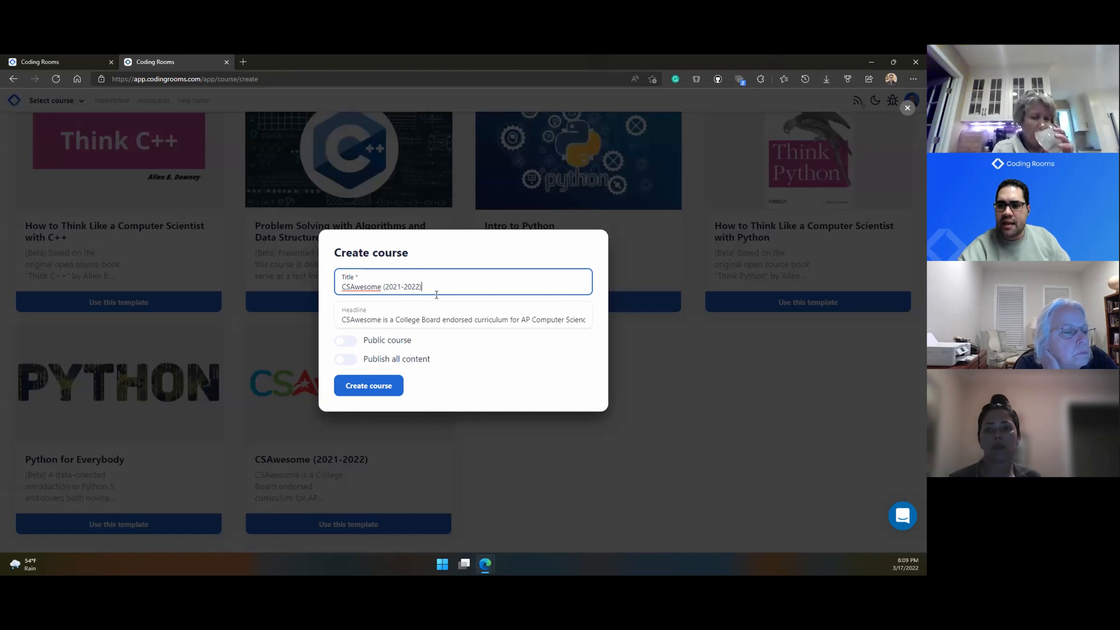
Step: Replace the title with 'Webinar 3-17-2022' and the headline with 'Hello all', then create the course
key(ctrl+a)
key(BackSpace)
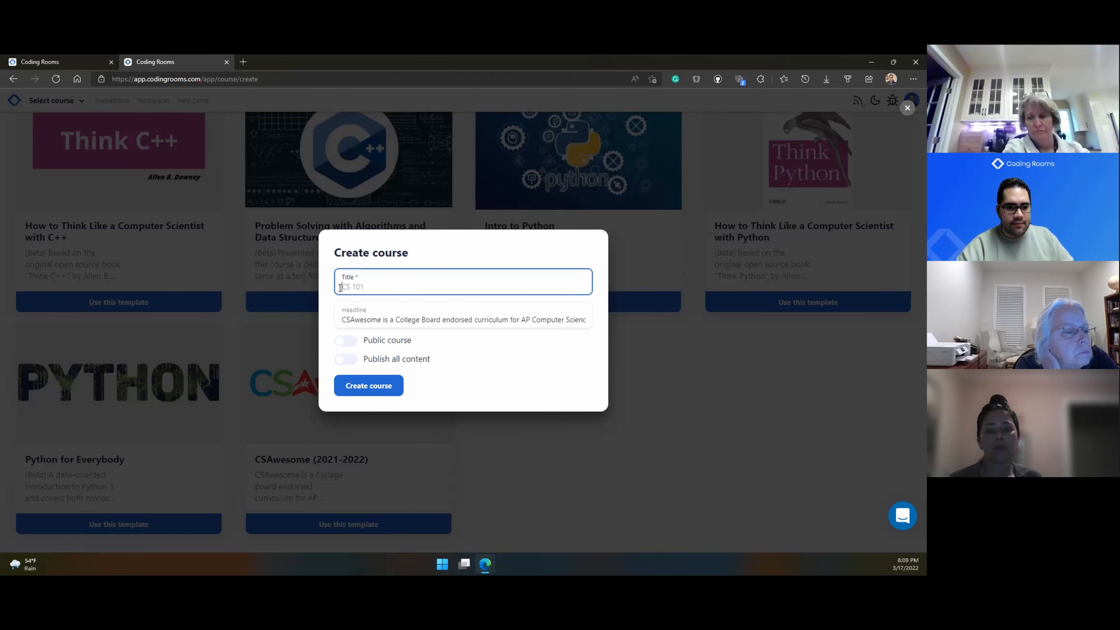
text(Webina)
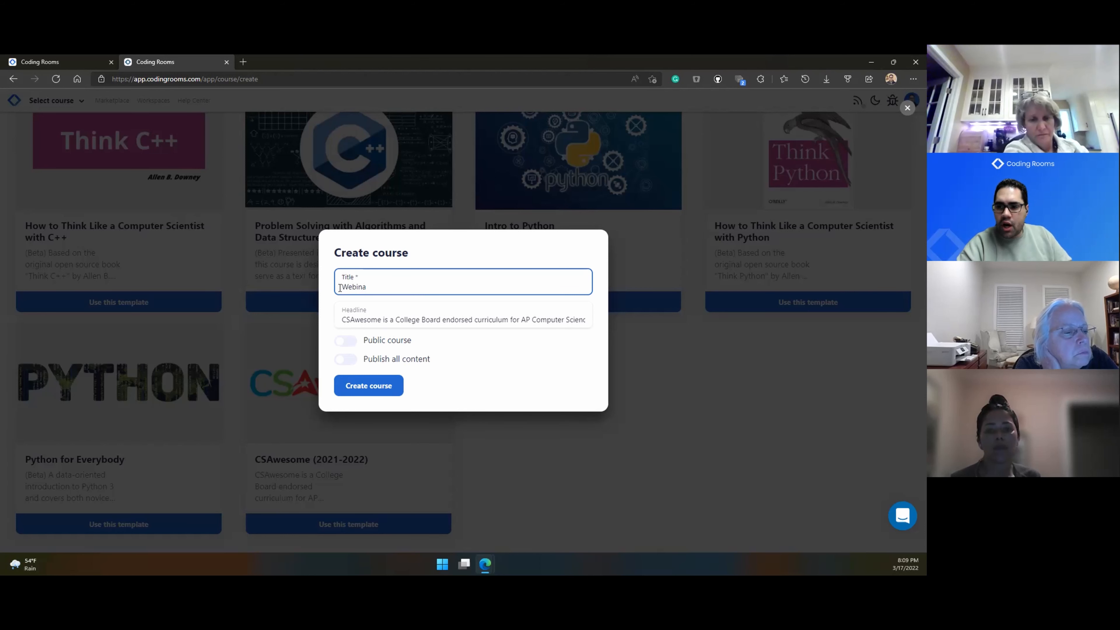
text(r 3-17-2022)
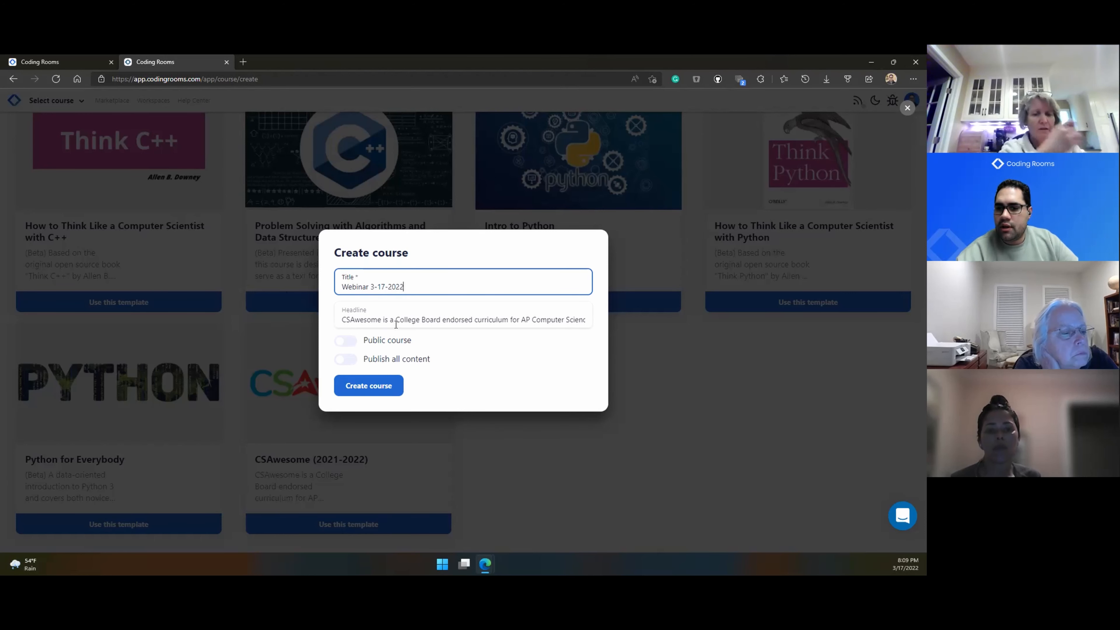
click(344, 318)
key(ctrl+a)
key(BackSpace)
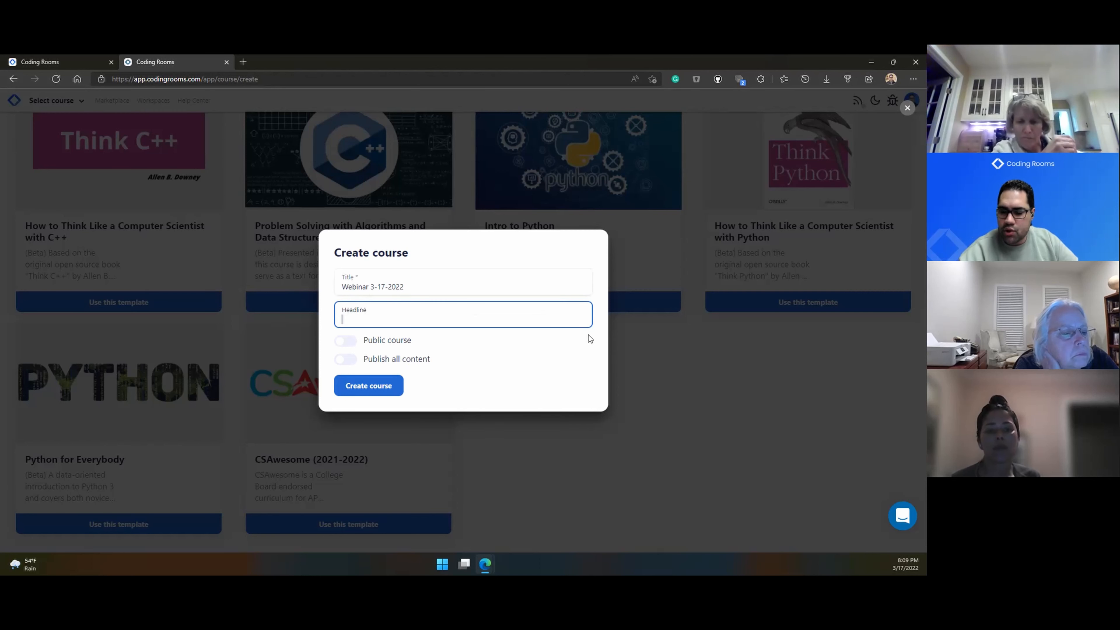
text(Hello)
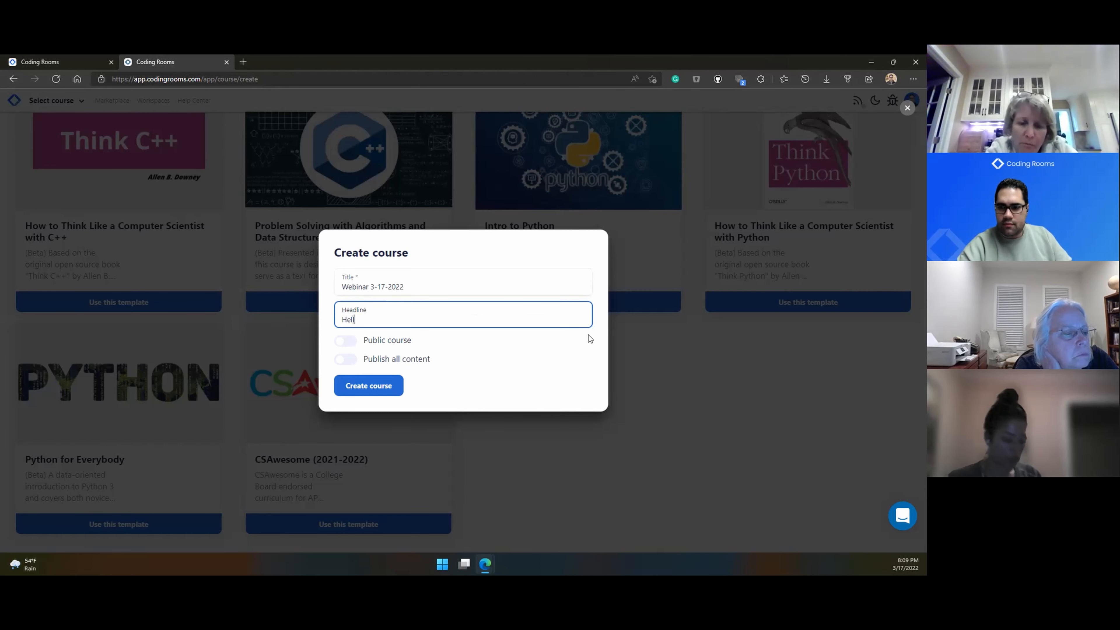
text( all)
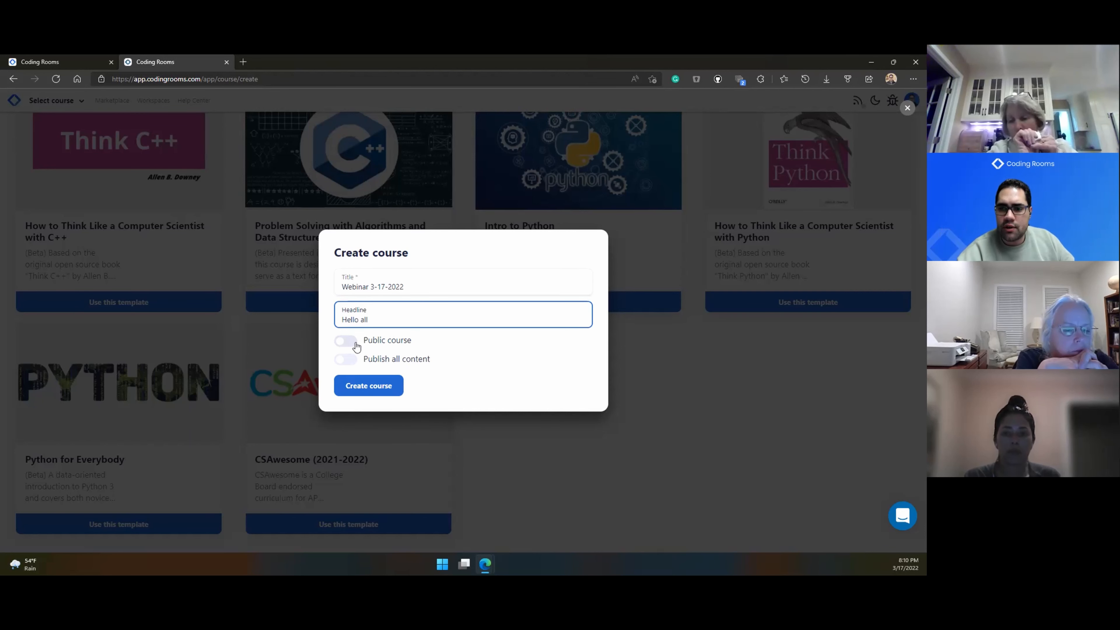
click(364, 386)
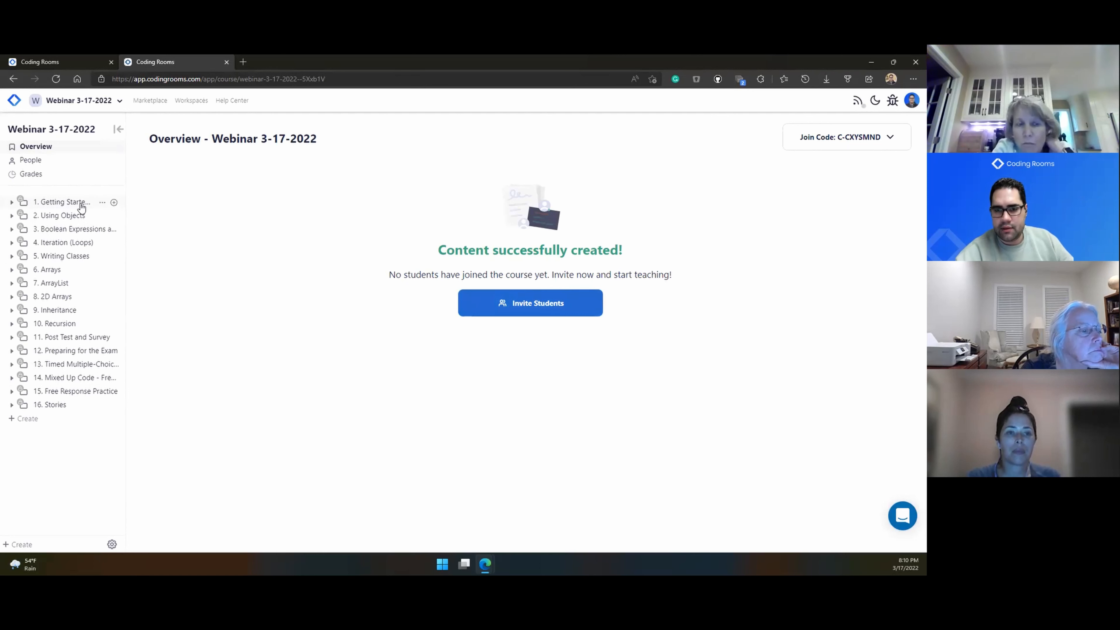
Step: Expand the 2. Using Objects unit and bring up the Create options for new content
click(71, 222)
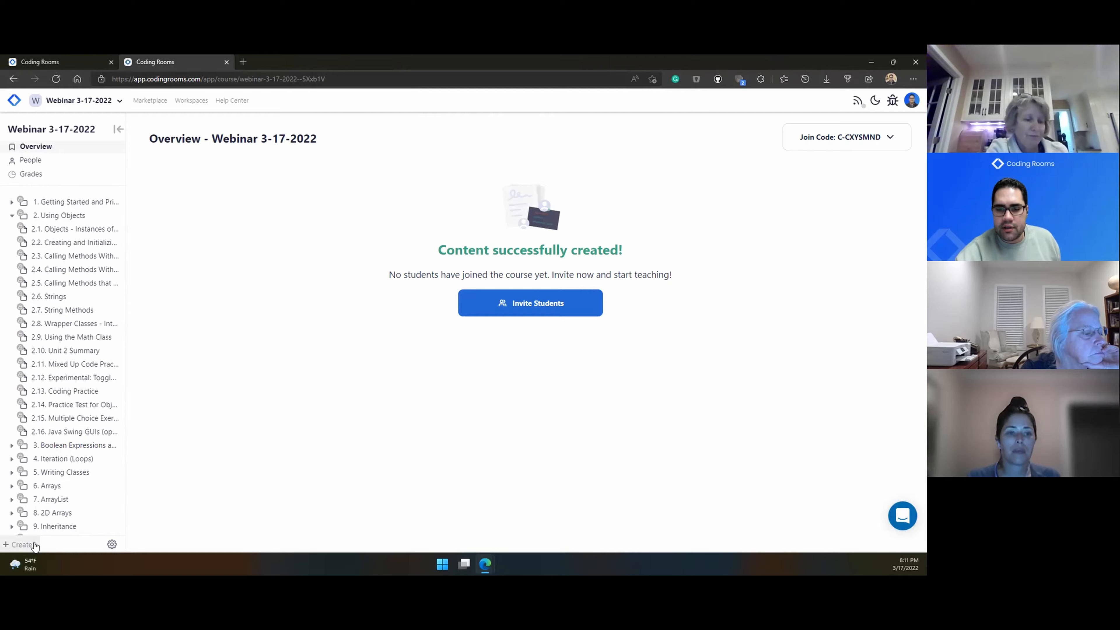
click(22, 544)
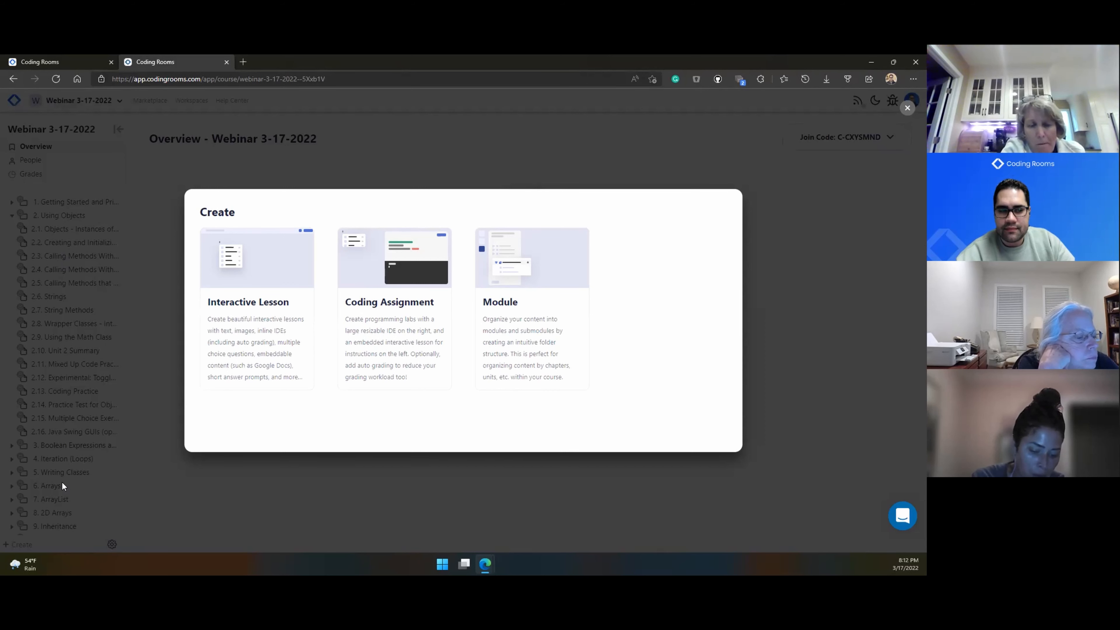
Step: Close the Create dialog to return to the Webinar 3-17-2022 course overview
click(182, 483)
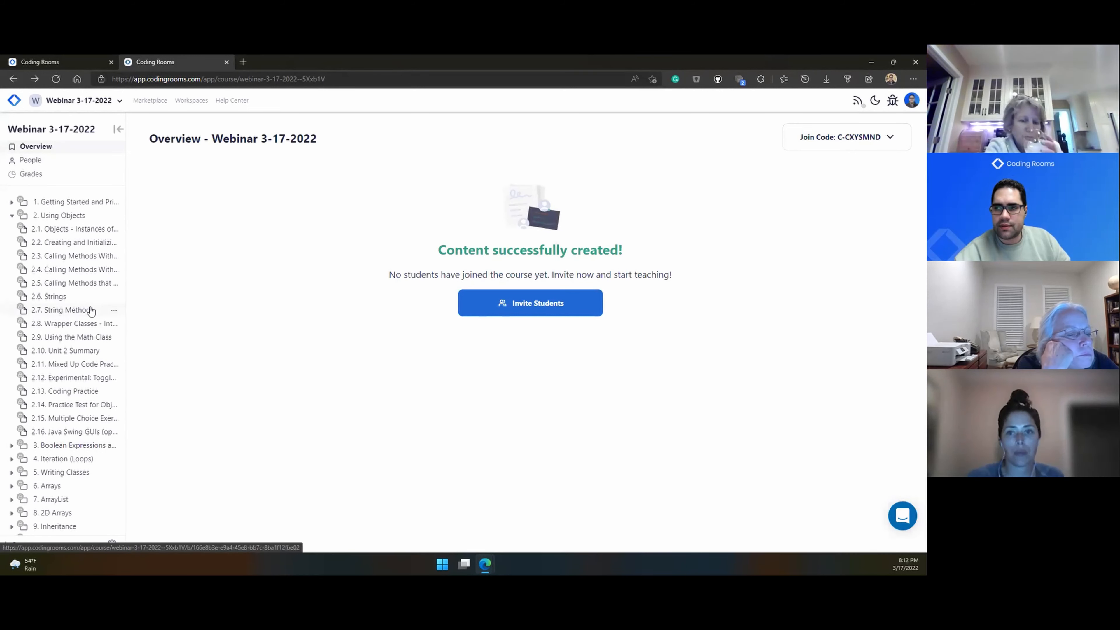
Step: Open lesson 2.1 Objects - Instances of Classes and scroll past its quiz questions to TurtleTest.java
click(79, 230)
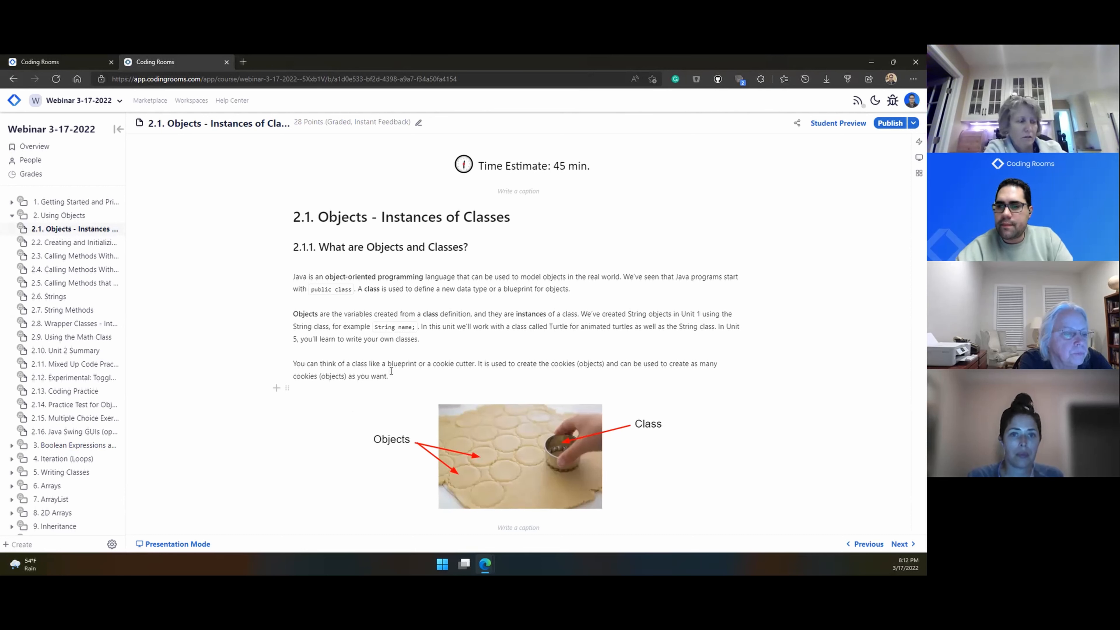
scroll(390, 371, down, 1)
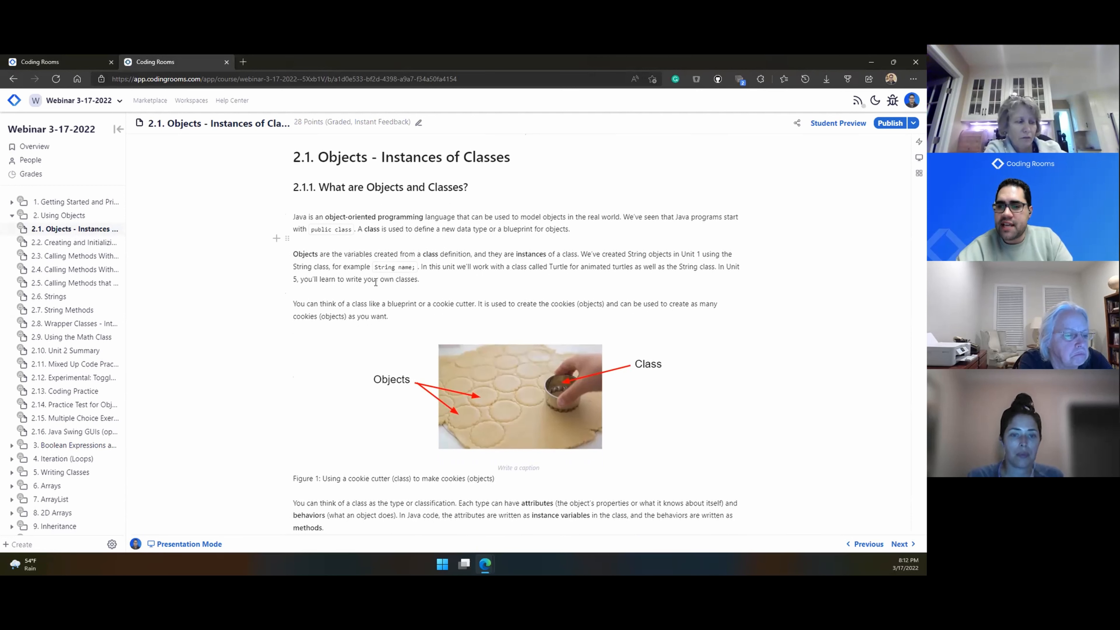
scroll(444, 380, down, 10)
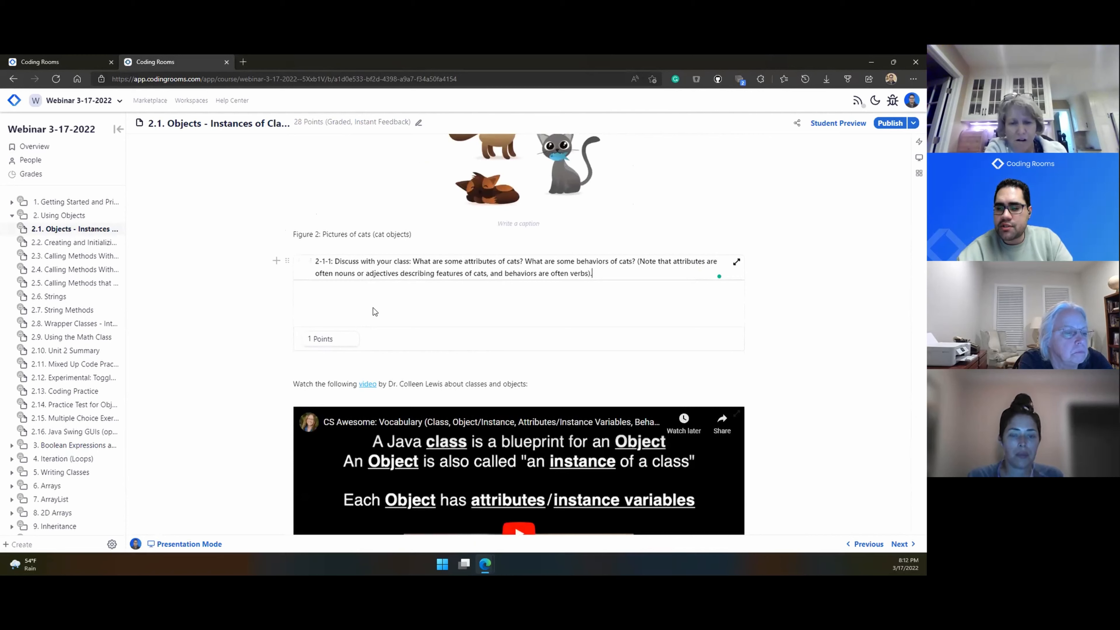
scroll(370, 312, down, 1)
scroll(371, 312, down, 3)
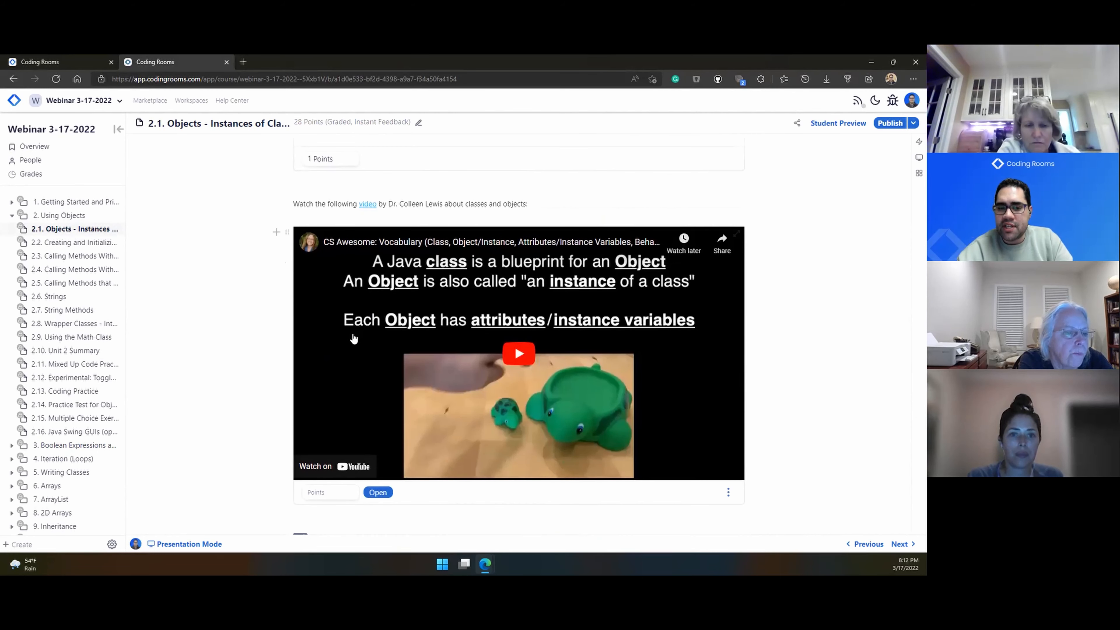
scroll(353, 339, down, 7)
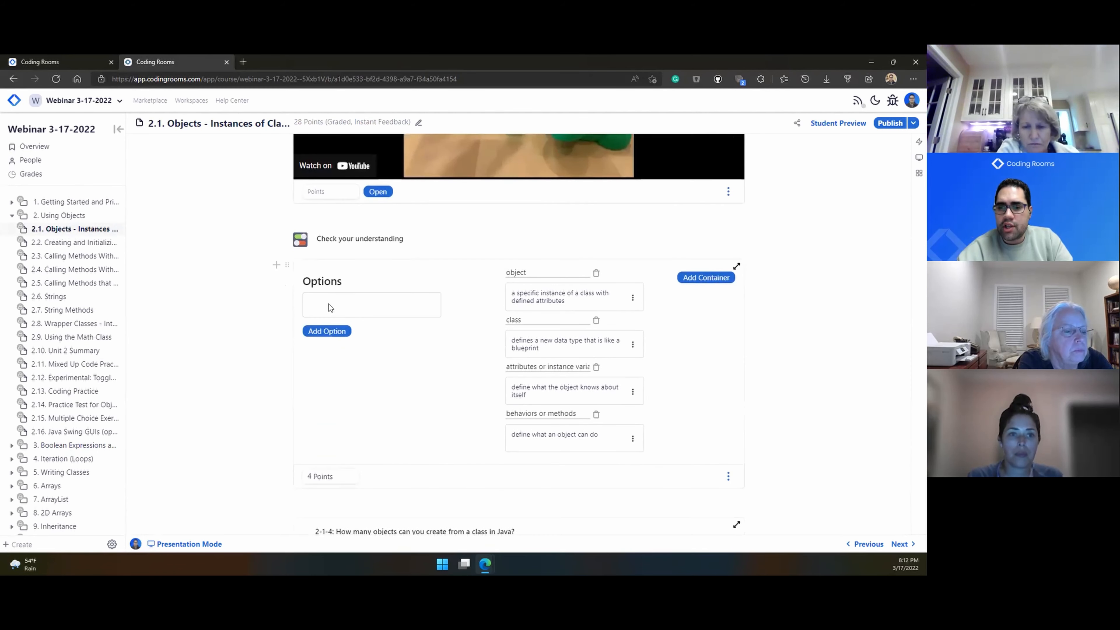
scroll(459, 426, down, 7)
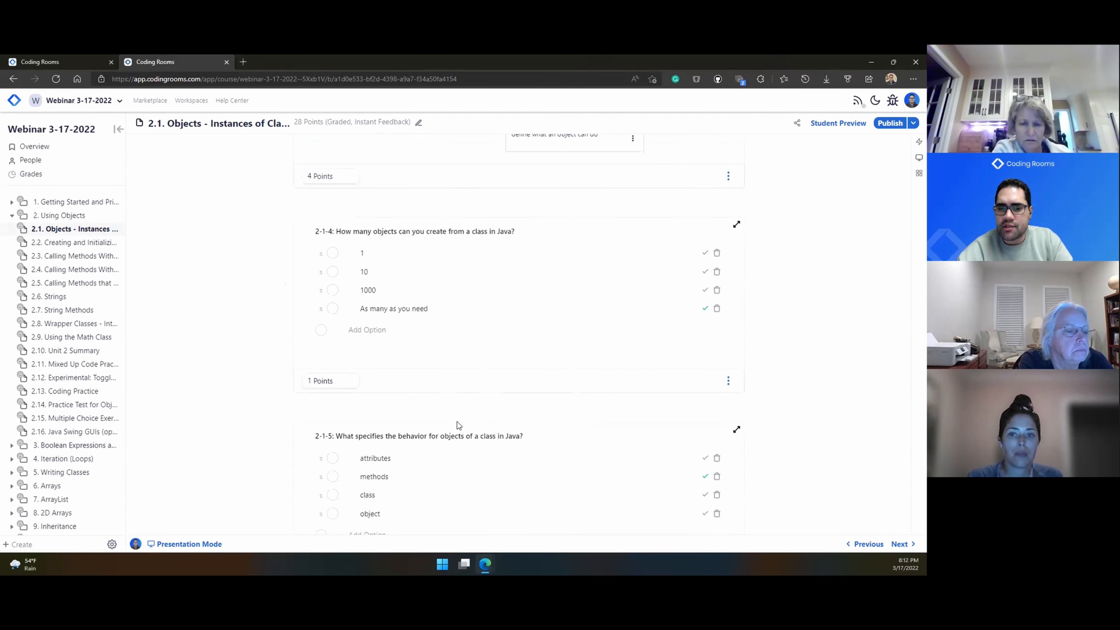
scroll(457, 422, down, 5)
scroll(457, 420, down, 18)
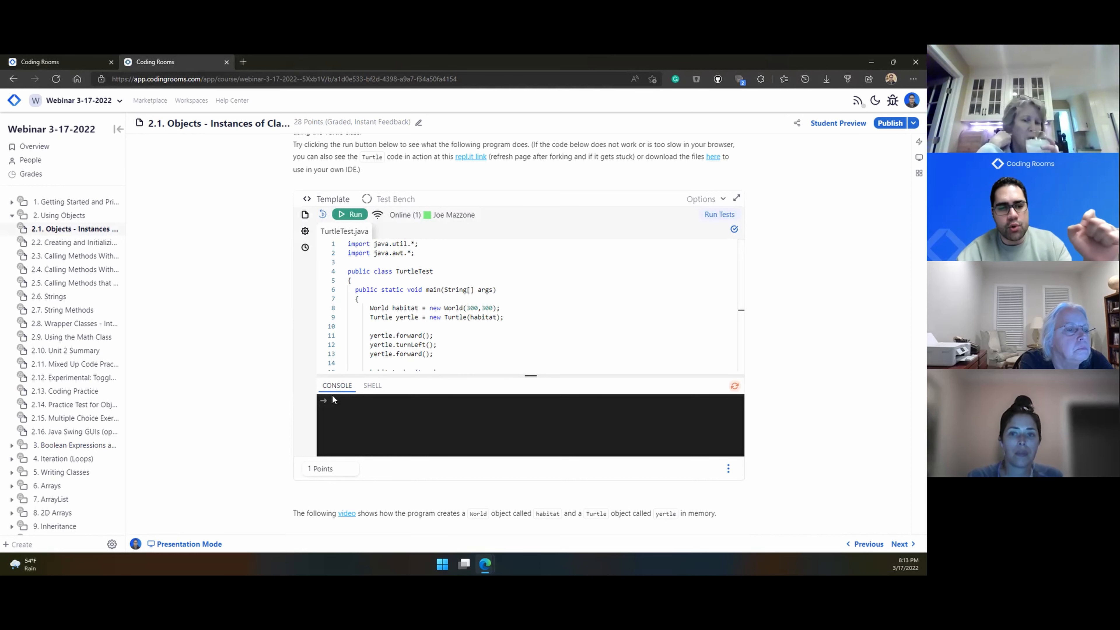
Step: Trim the 2.1.2 Turtle intro to 'The Turtle c' and add the lines 'type' and 'headings'
scroll(335, 393, up, 4)
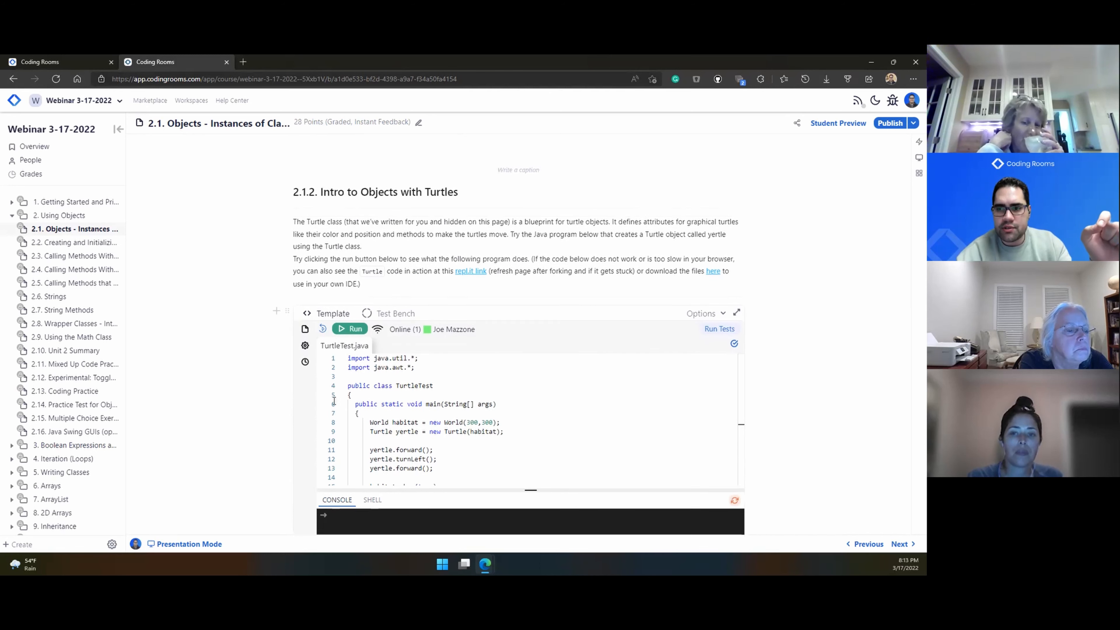
drag(361, 350, 332, 289)
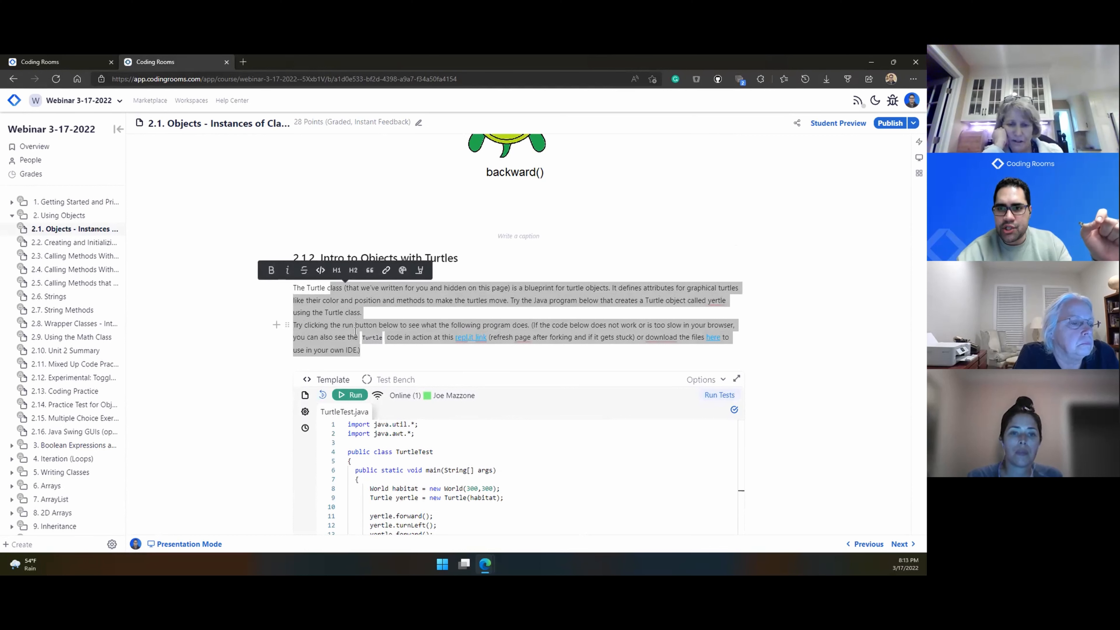
key(BackSpace)
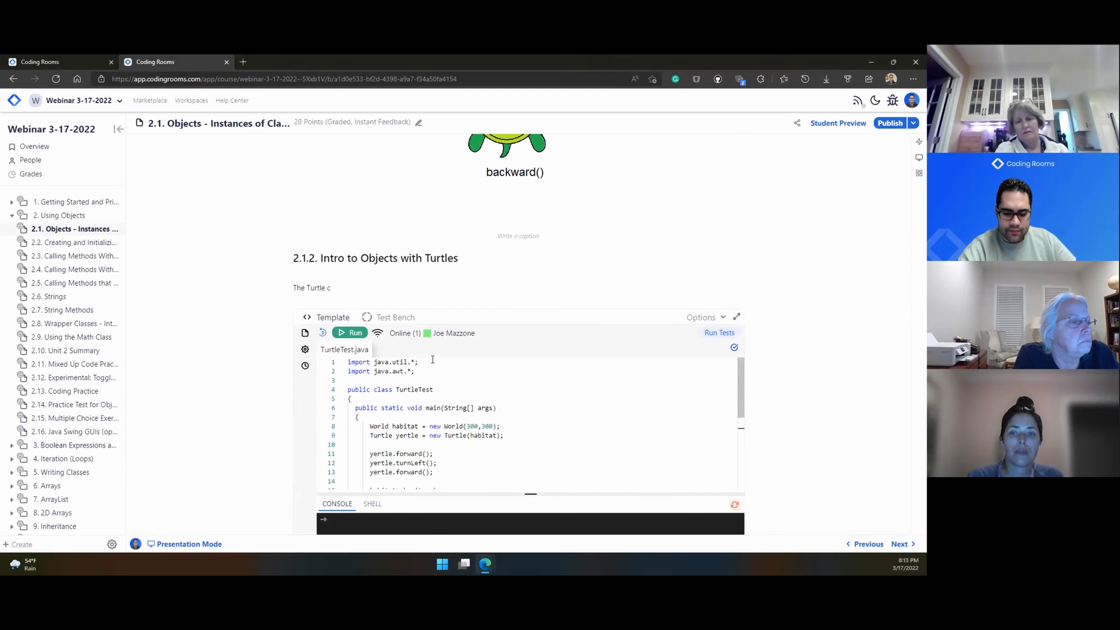
key(Return)
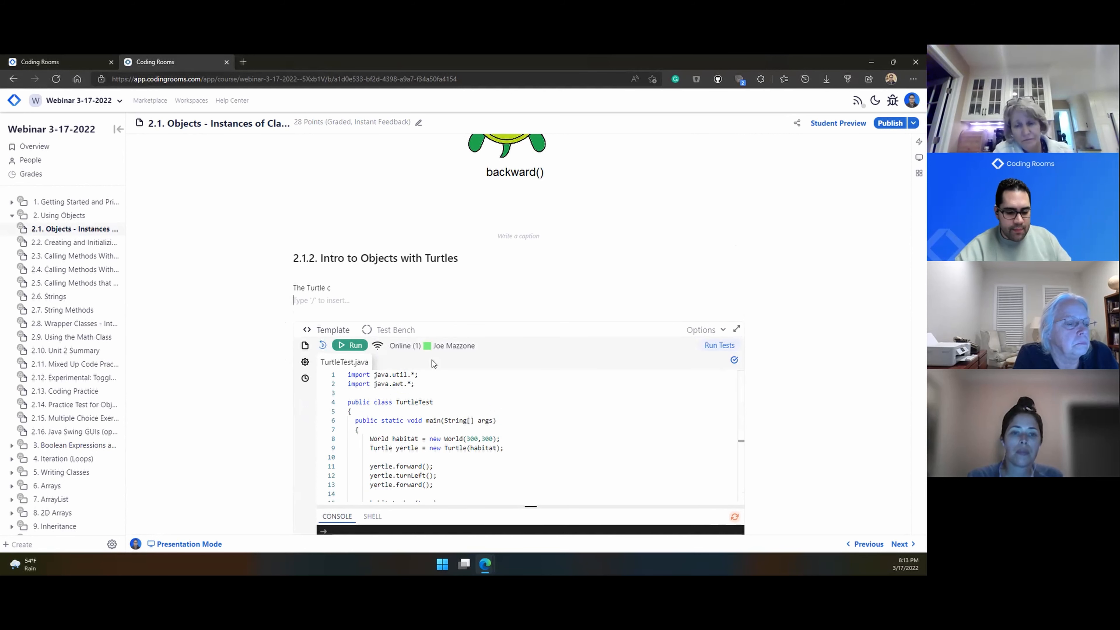
text(type)
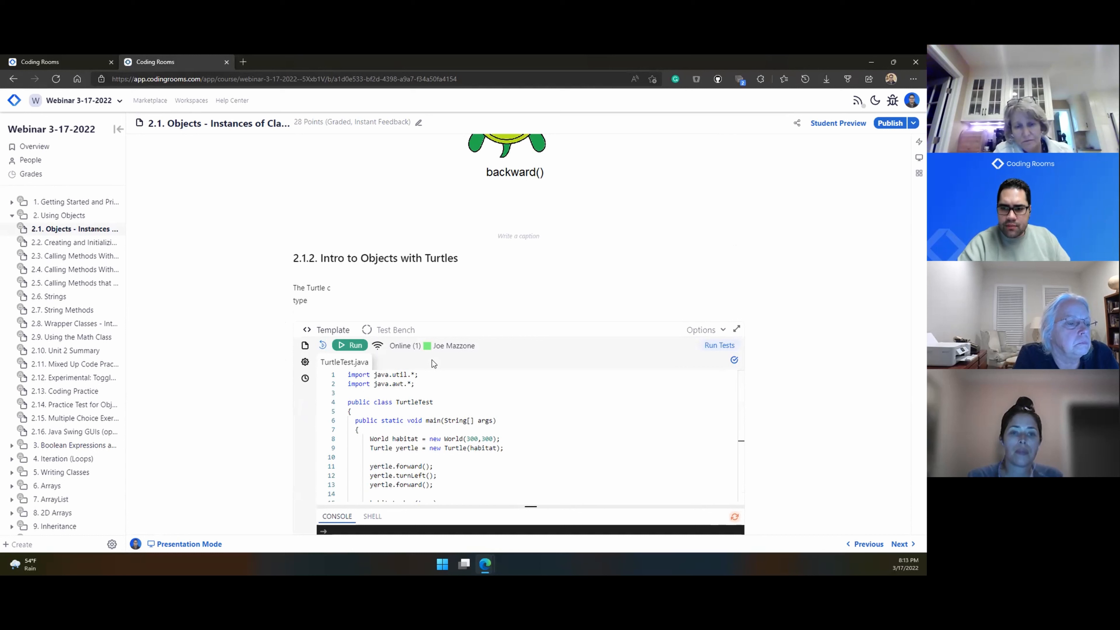
key(Return)
text(headings)
Step: Format the 'headings' line under 2.1.2 as a red H1 heading
drag(323, 313, 283, 313)
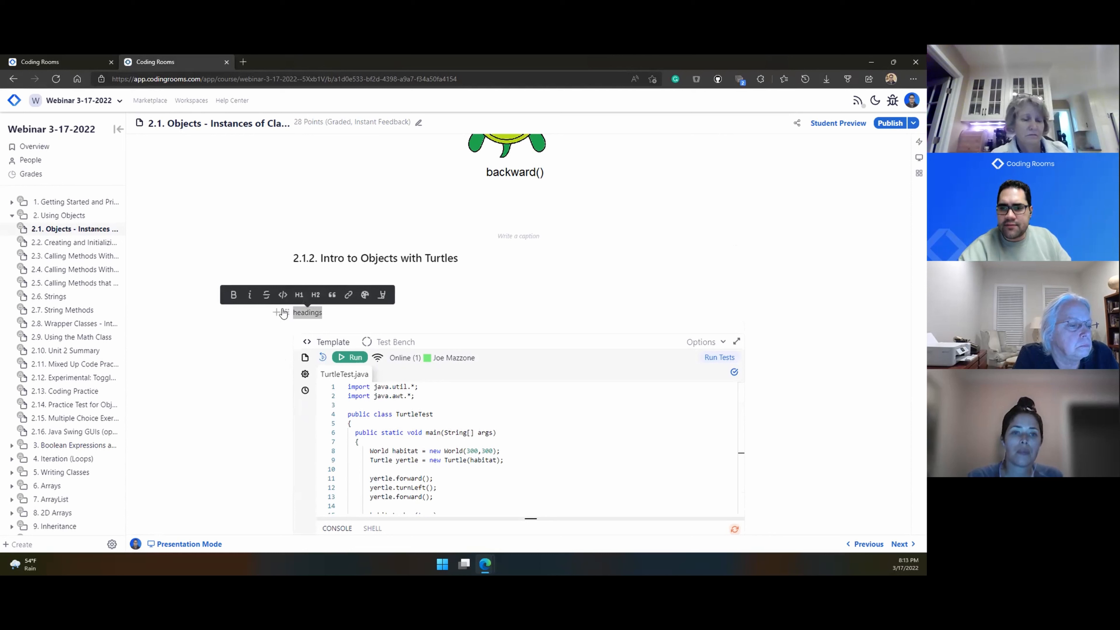
click(301, 295)
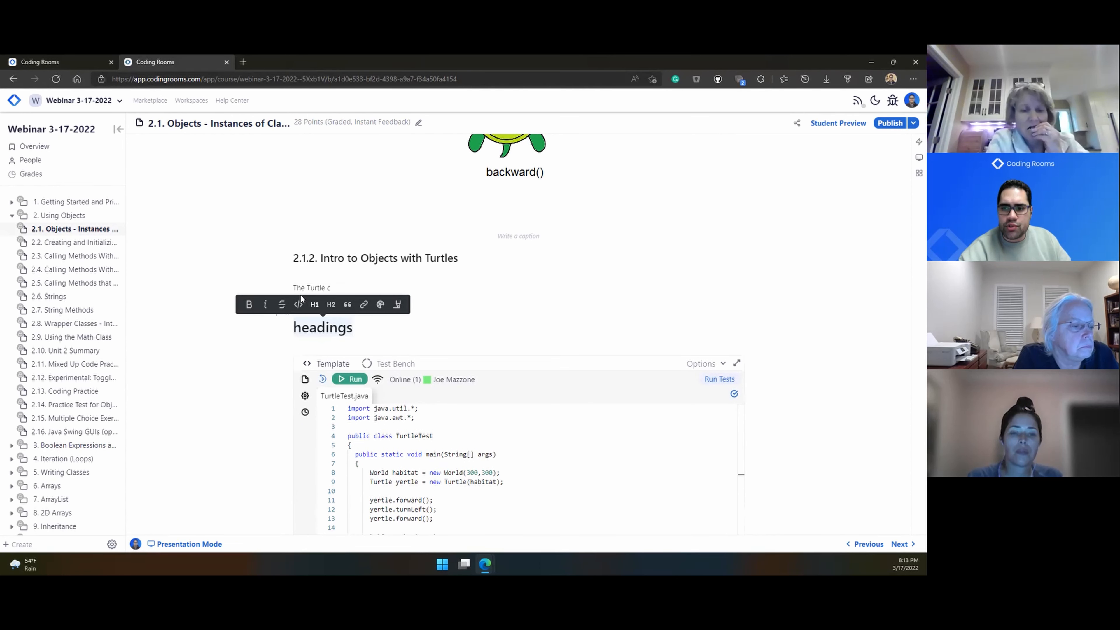
click(381, 306)
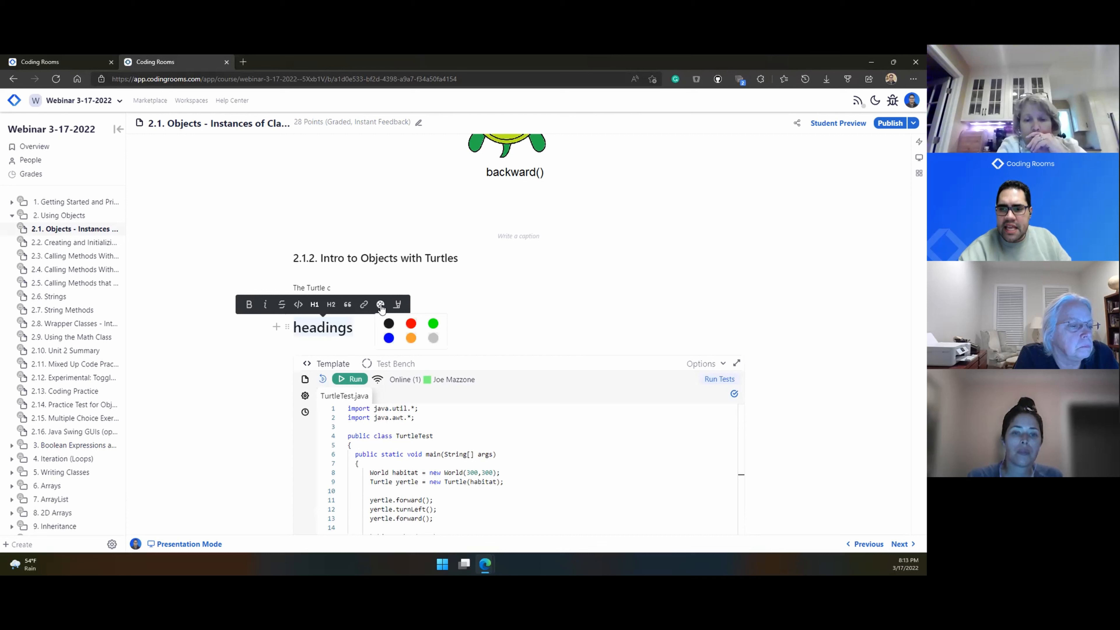
click(411, 324)
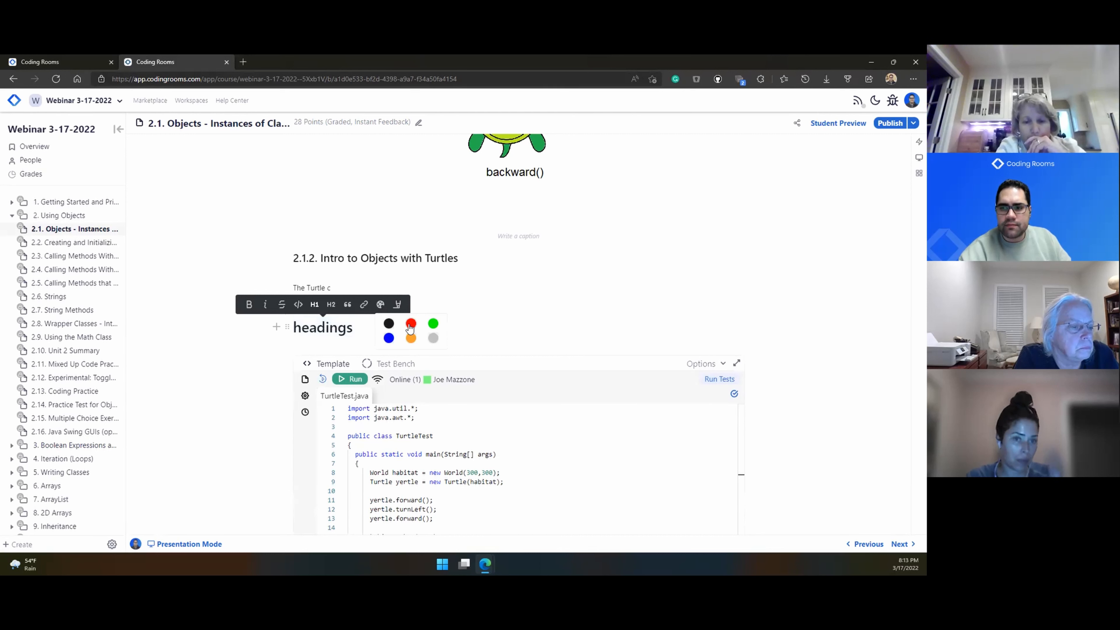
click(384, 331)
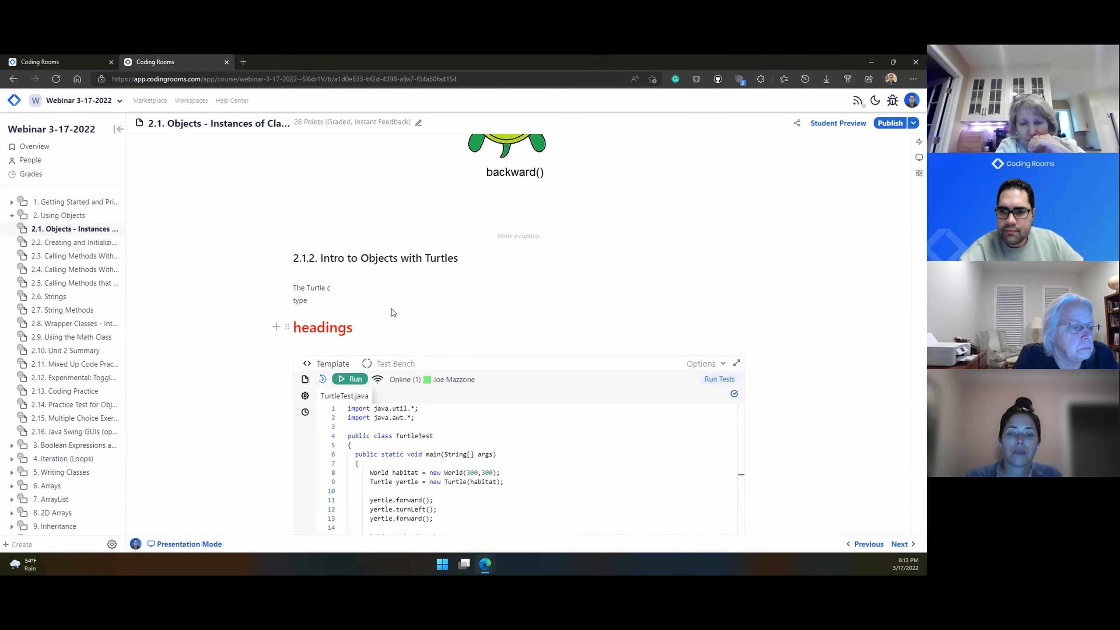
scroll(391, 313, down, 2)
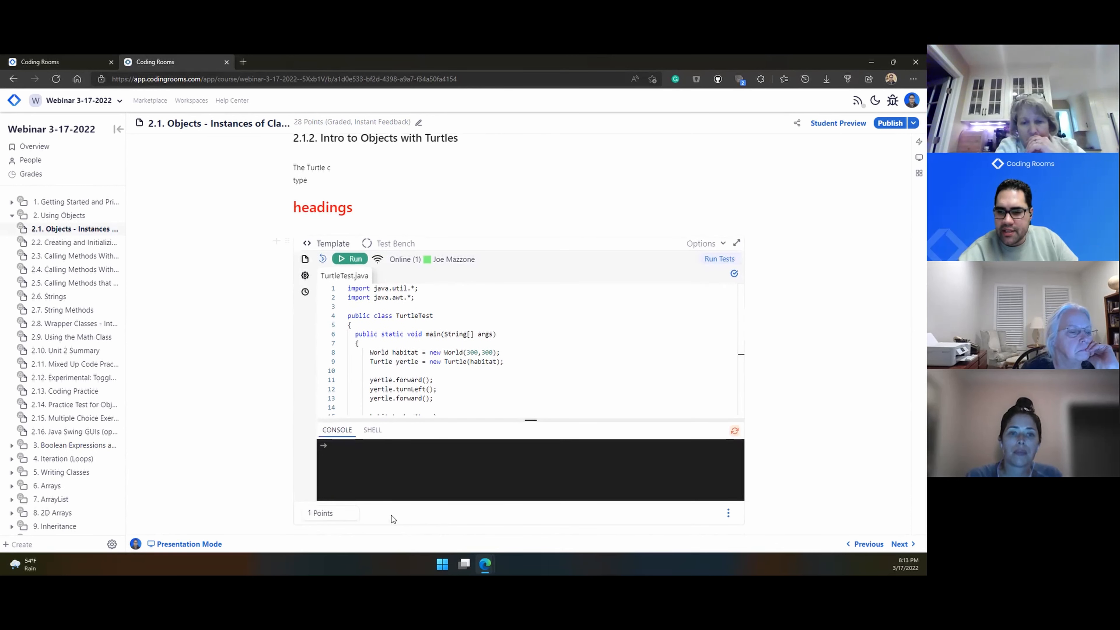
scroll(290, 299, up, 1)
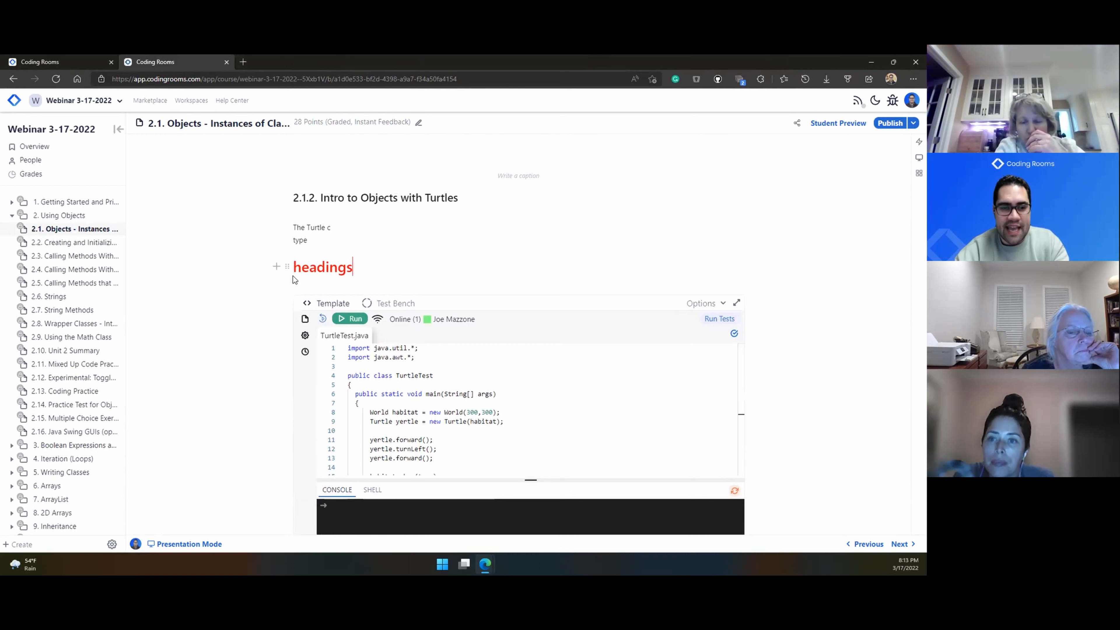
Step: Delete the red 'headings' block from the lesson
scroll(293, 279, up, 5)
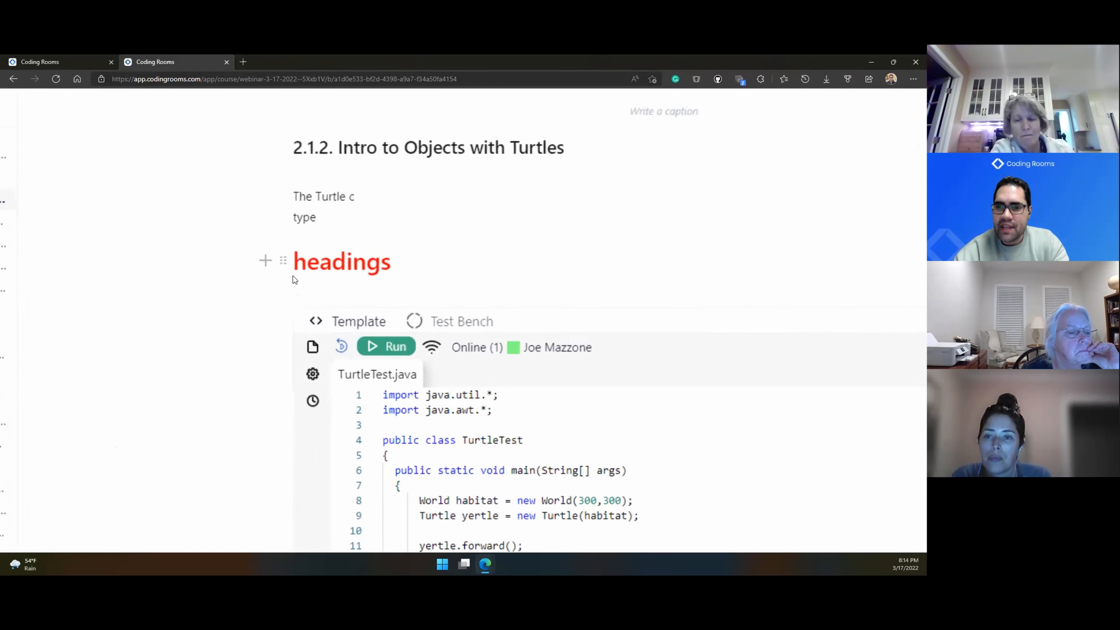
mouse_move(279, 173)
mouse_move(278, 249)
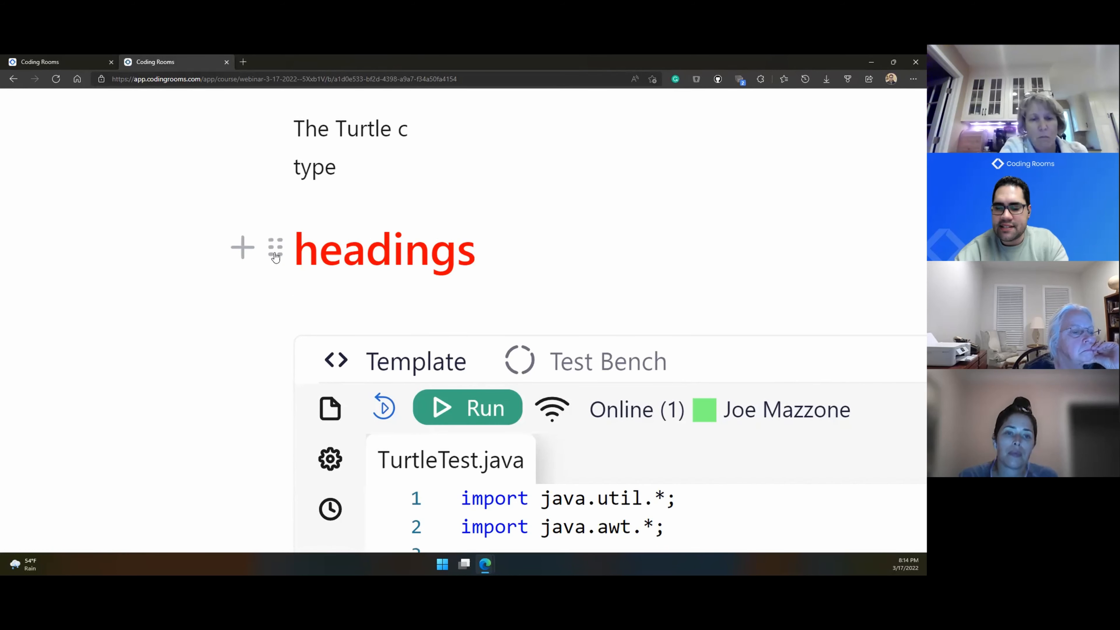
scroll(275, 260, up, 1)
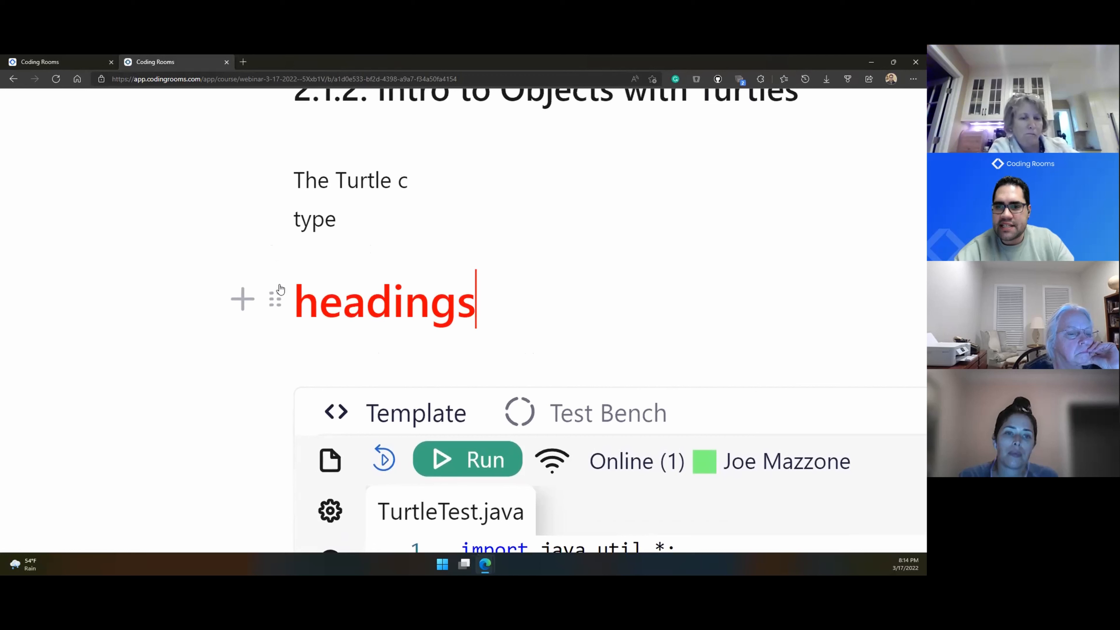
drag(279, 304, 287, 178)
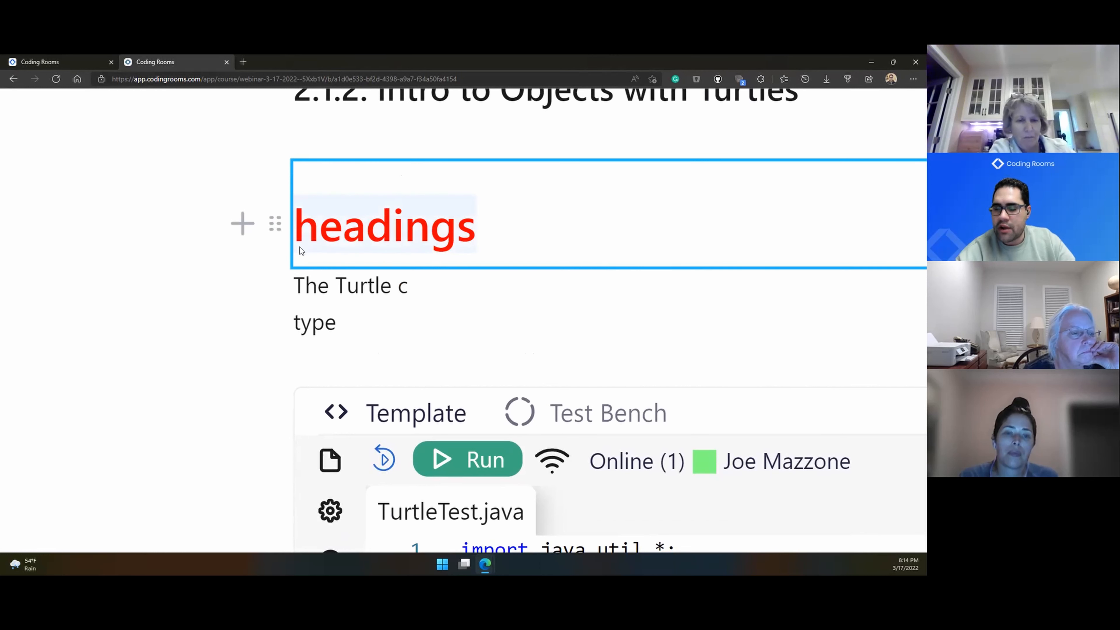
click(276, 286)
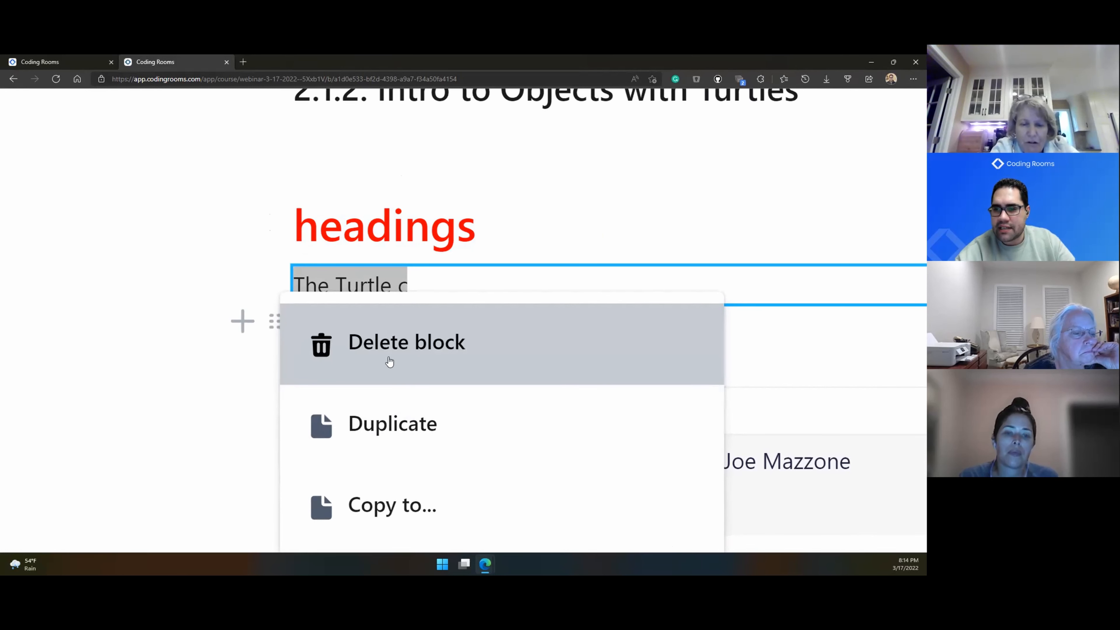
click(390, 361)
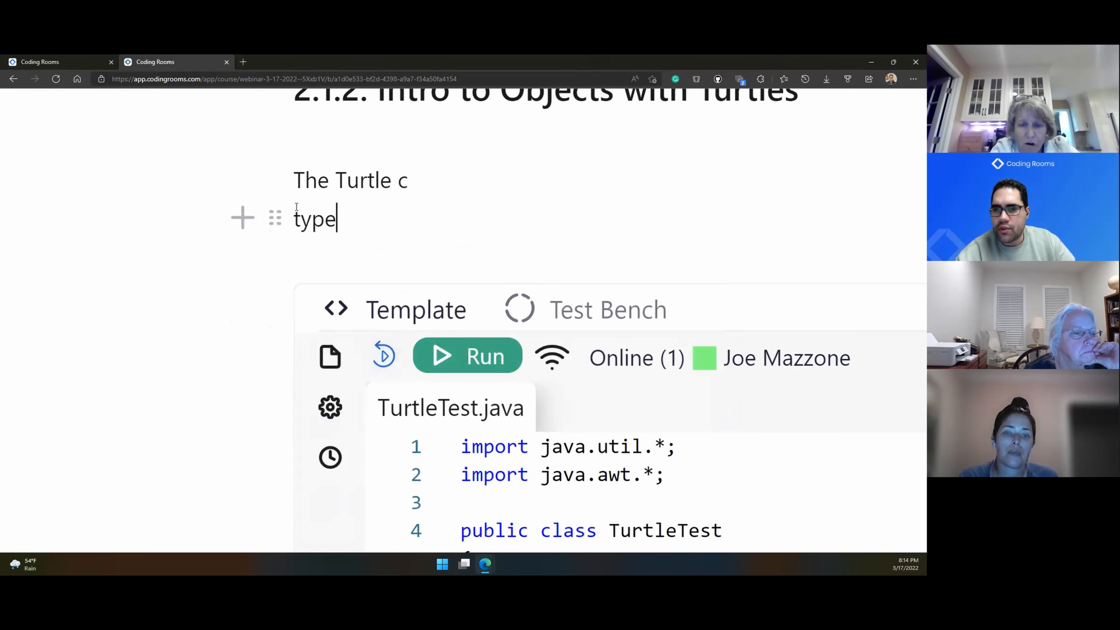
Step: Move the 'type' line above The Turtle c, leaving an empty line below
drag(275, 218, 281, 173)
click(310, 252)
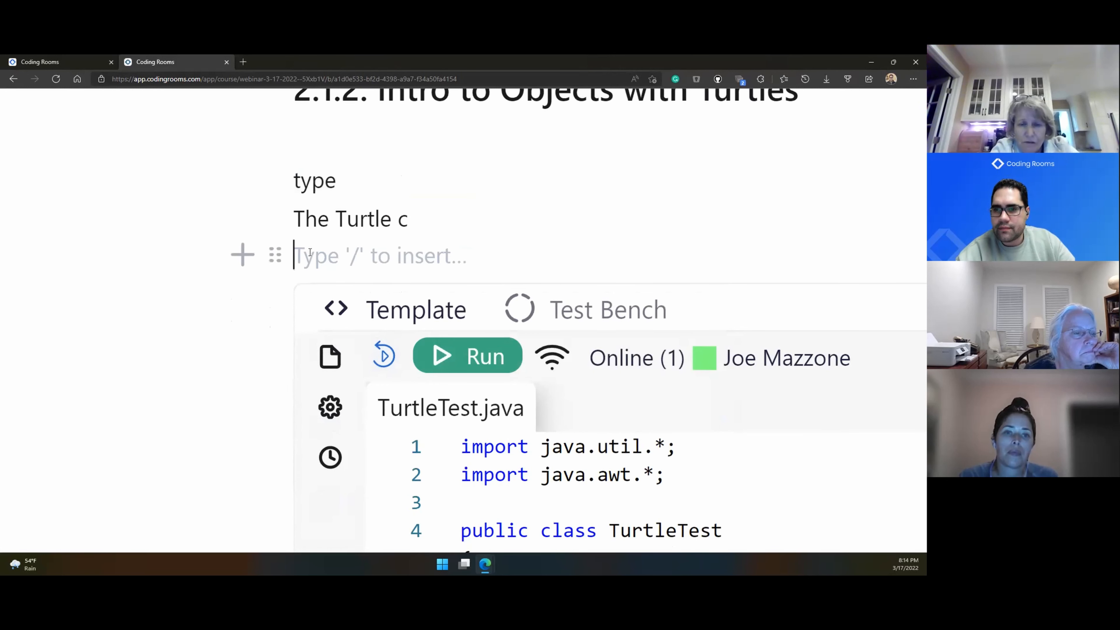
scroll(310, 253, down, 10)
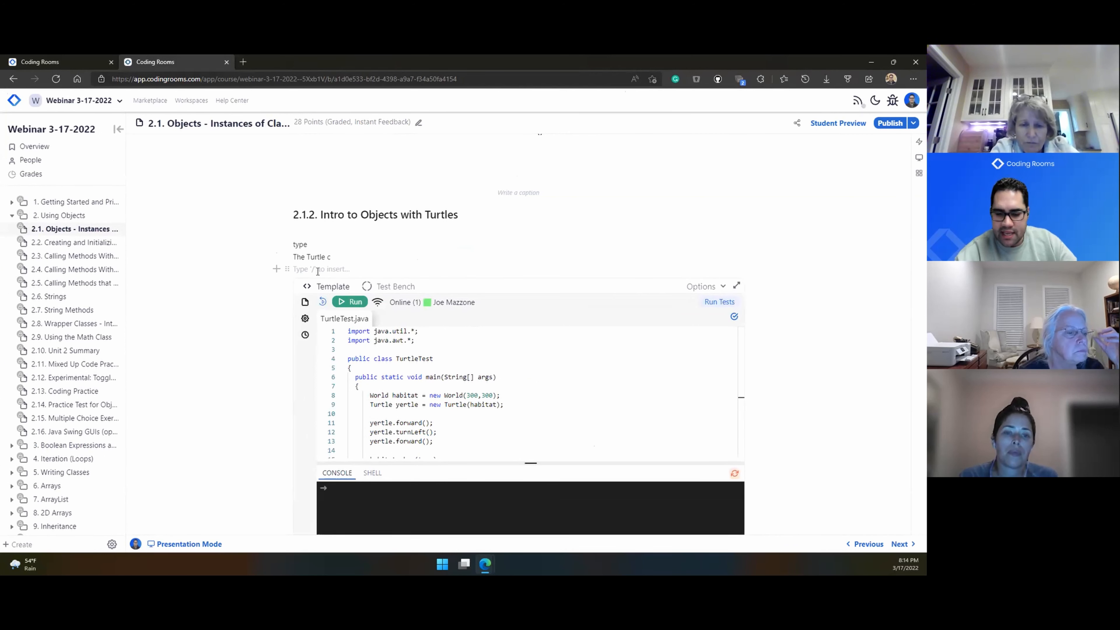
click(275, 269)
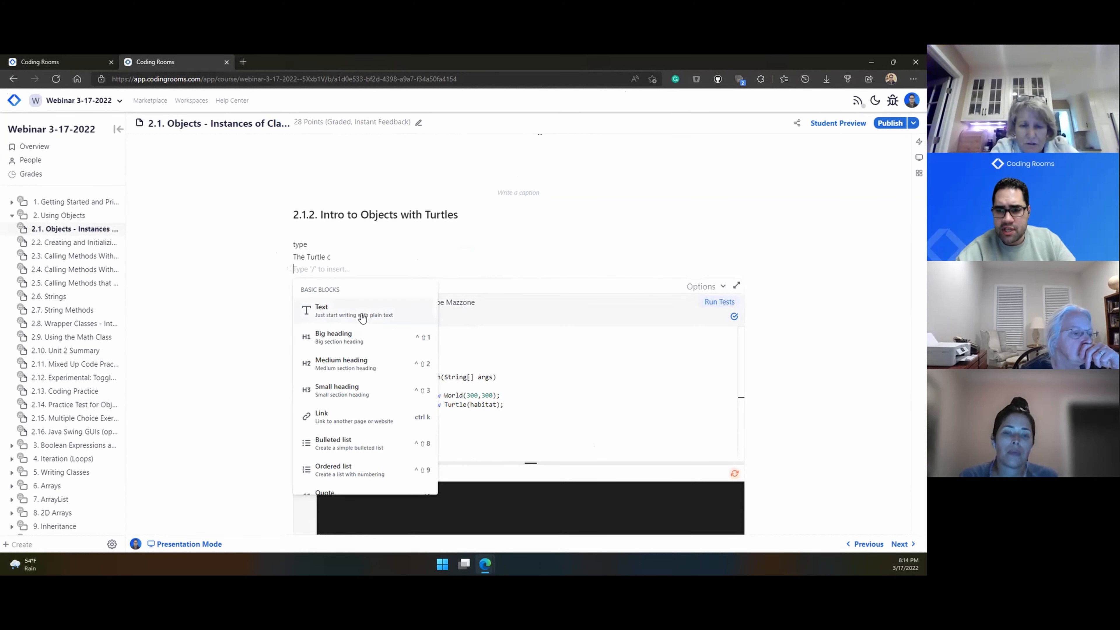
scroll(348, 383, down, 2)
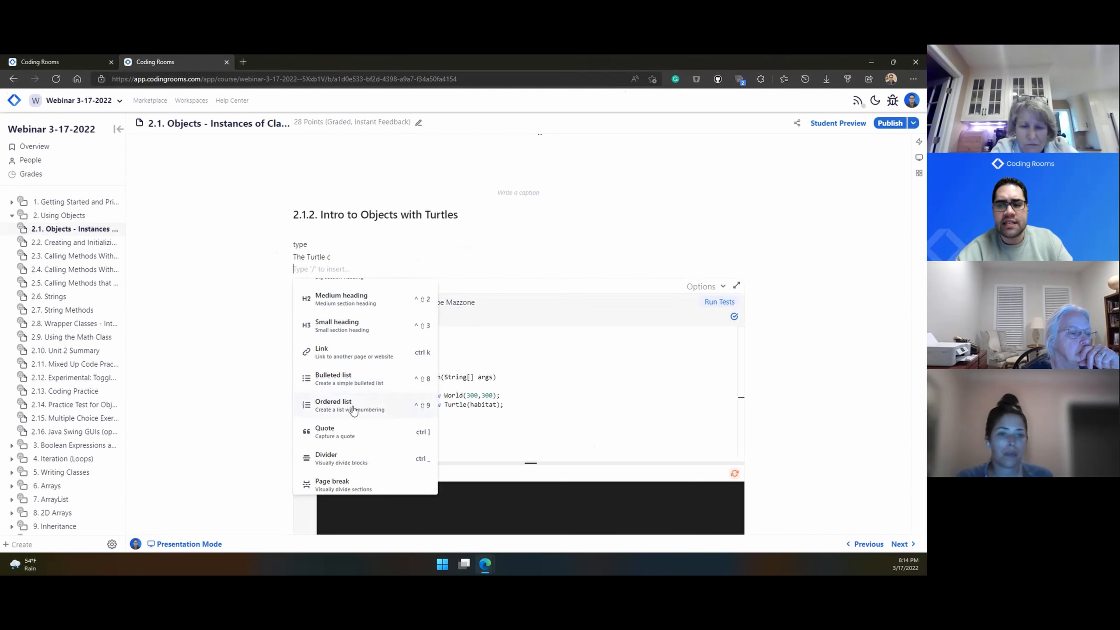
scroll(354, 413, down, 1)
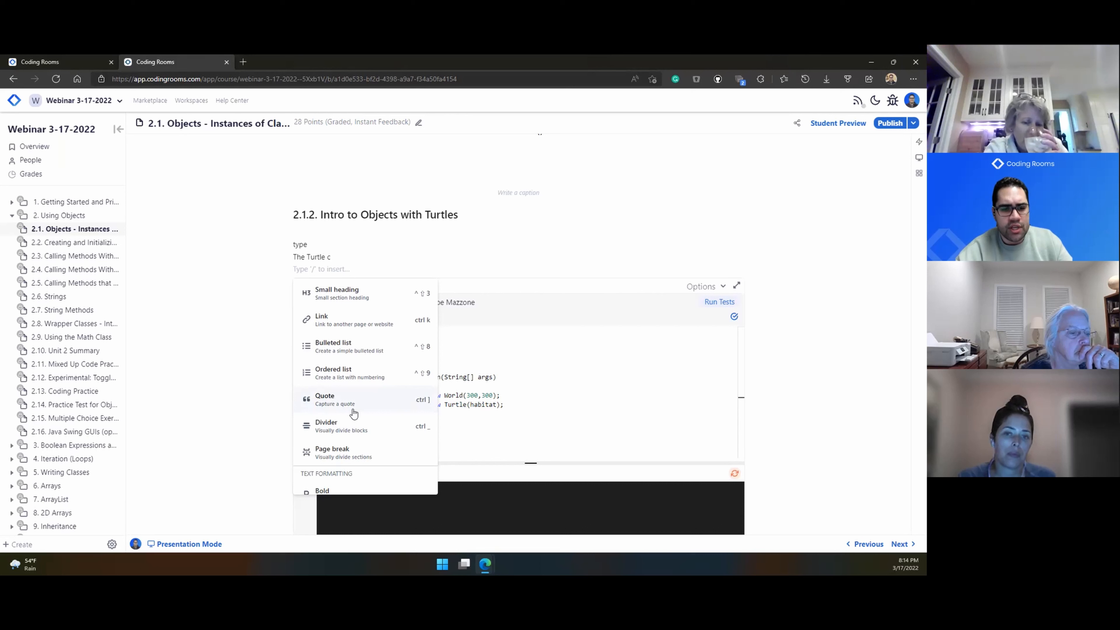
scroll(354, 413, down, 5)
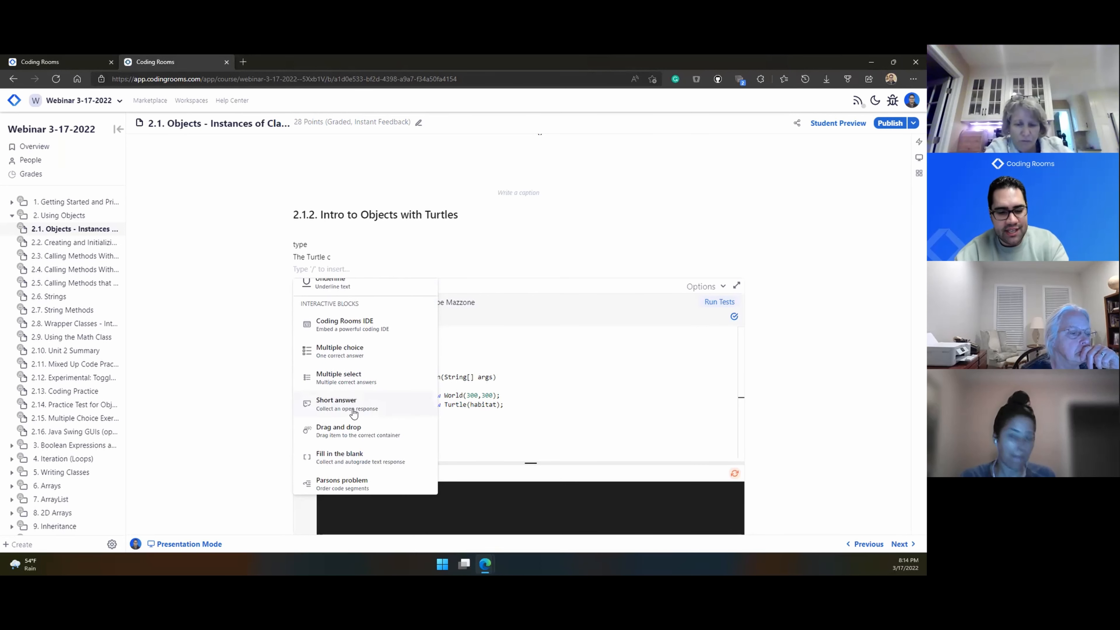
scroll(353, 413, up, 5)
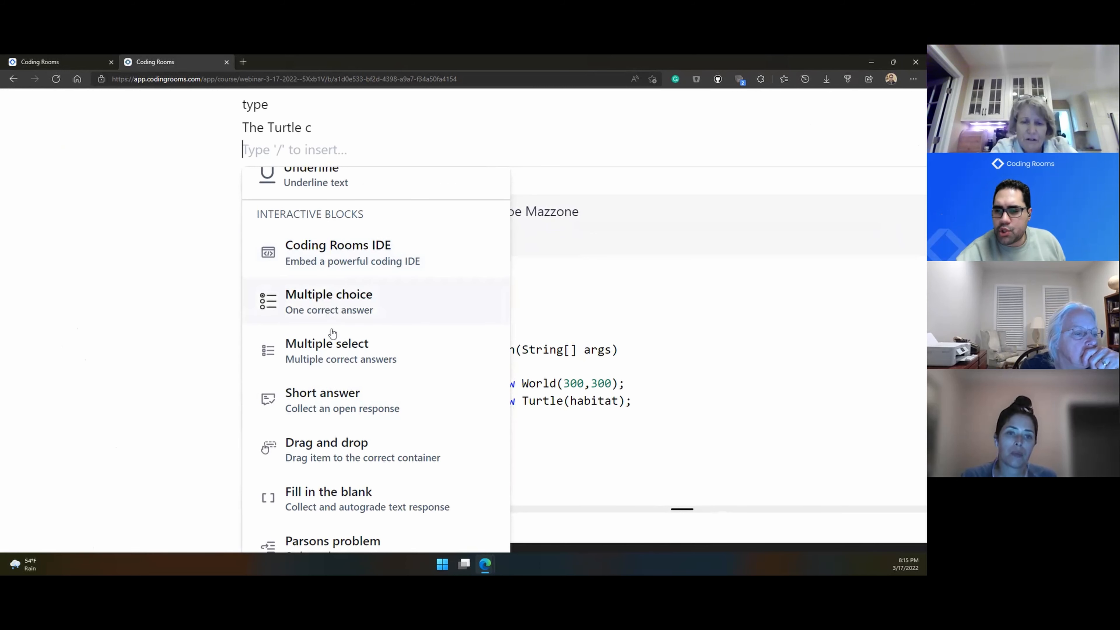
scroll(332, 333, down, 2)
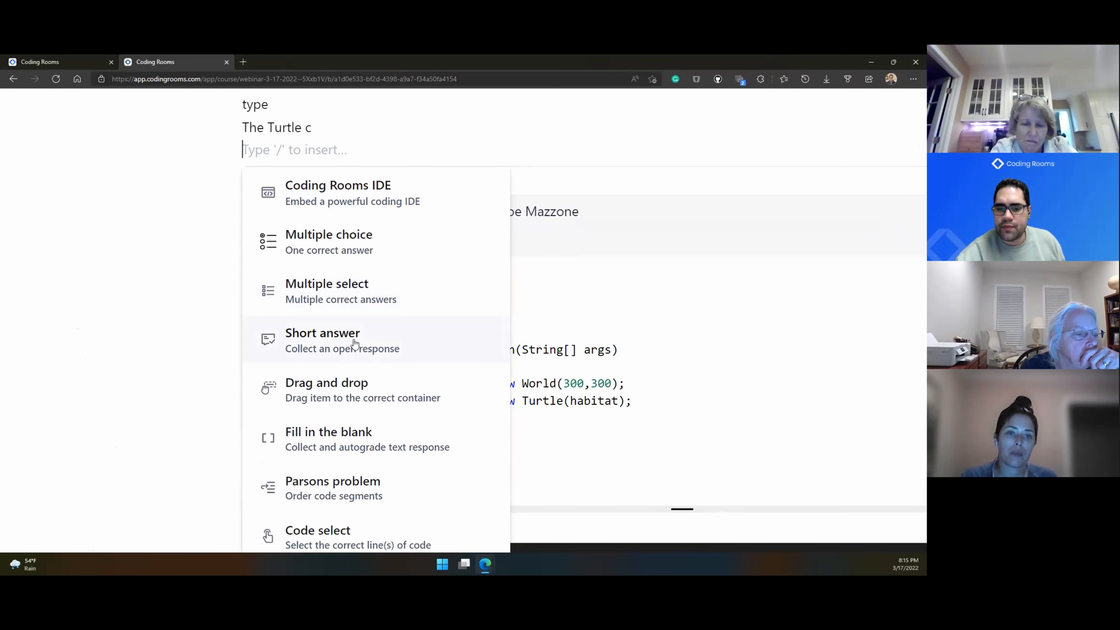
scroll(356, 391, down, 2)
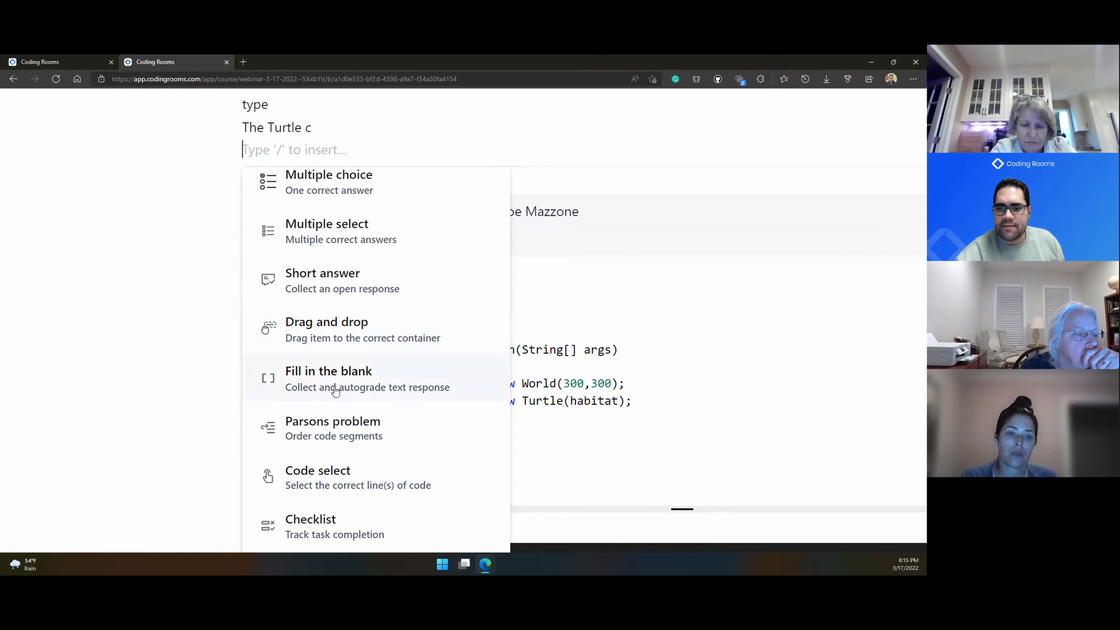
scroll(335, 390, down, 4)
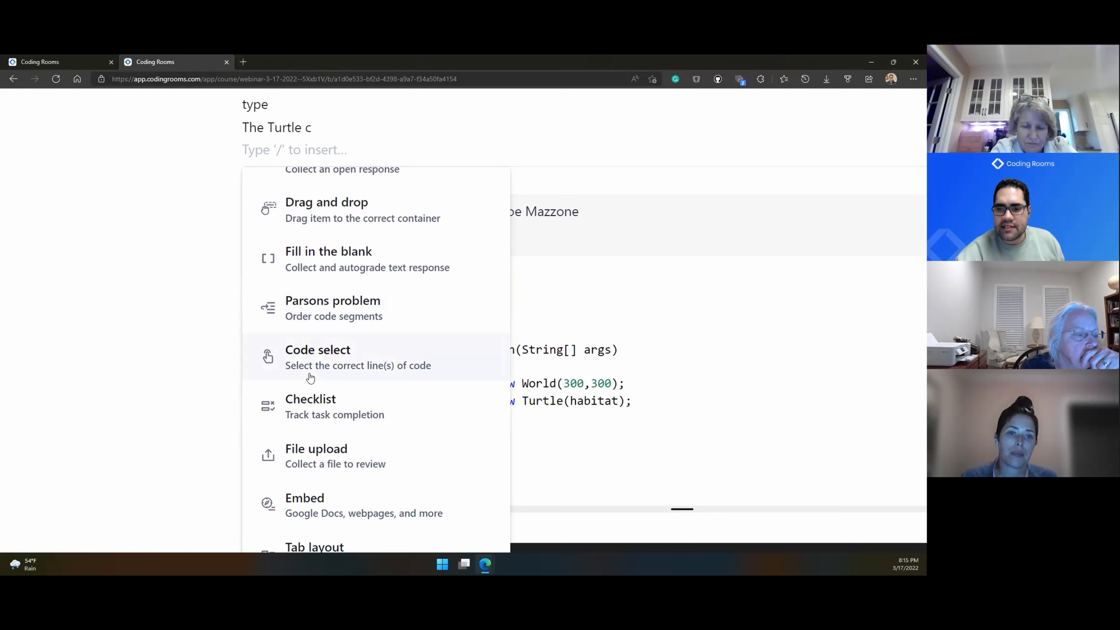
scroll(318, 415, down, 2)
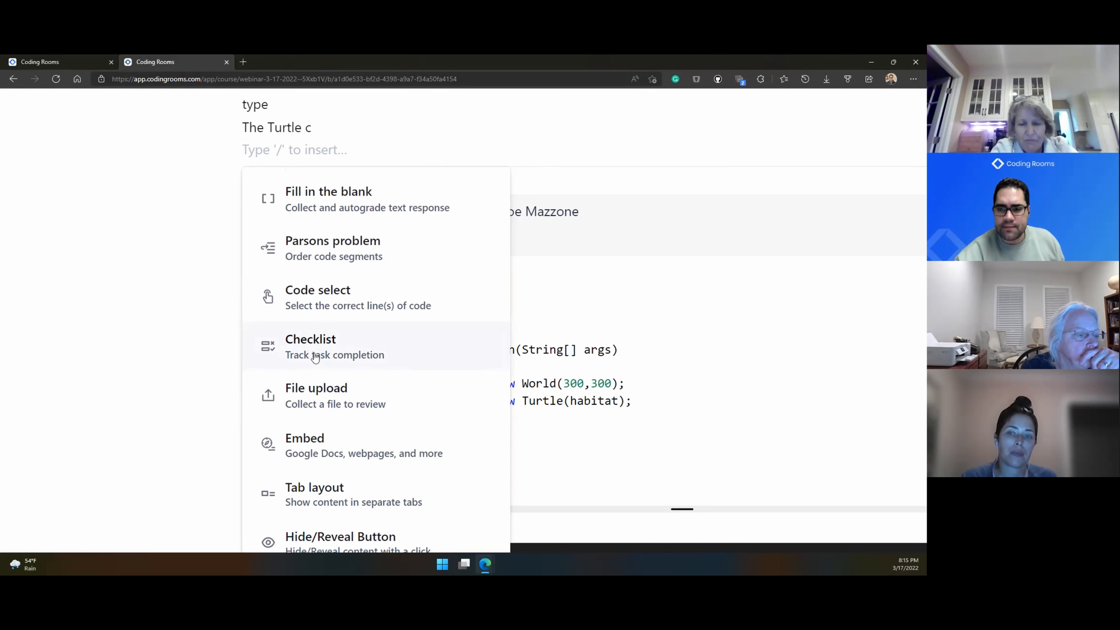
scroll(315, 358, down, 2)
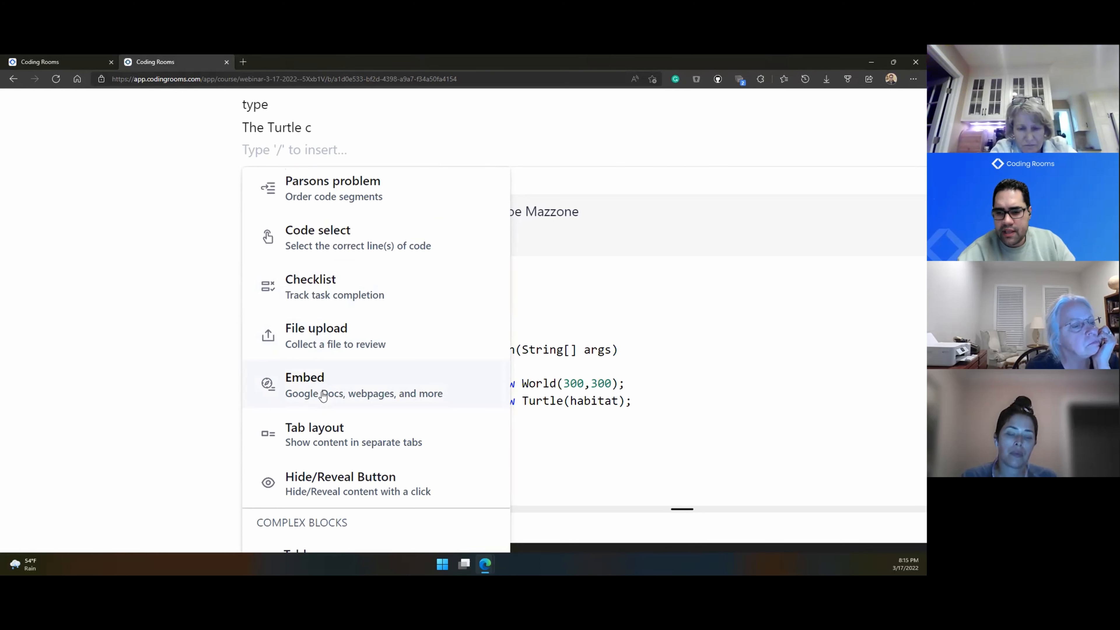
scroll(324, 395, down, 4)
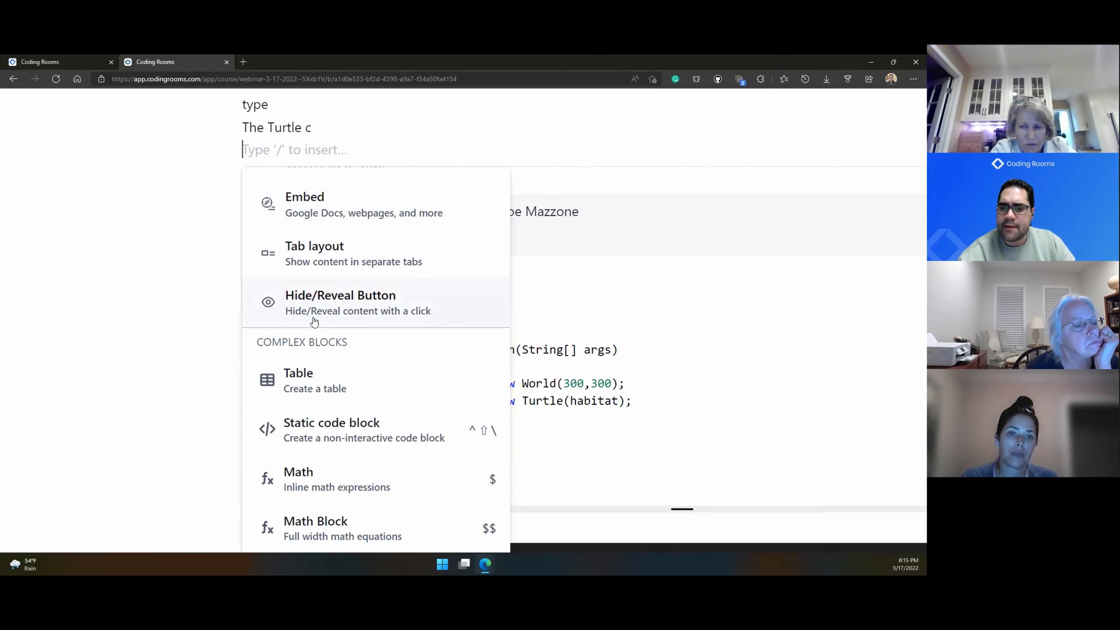
scroll(314, 321, down, 4)
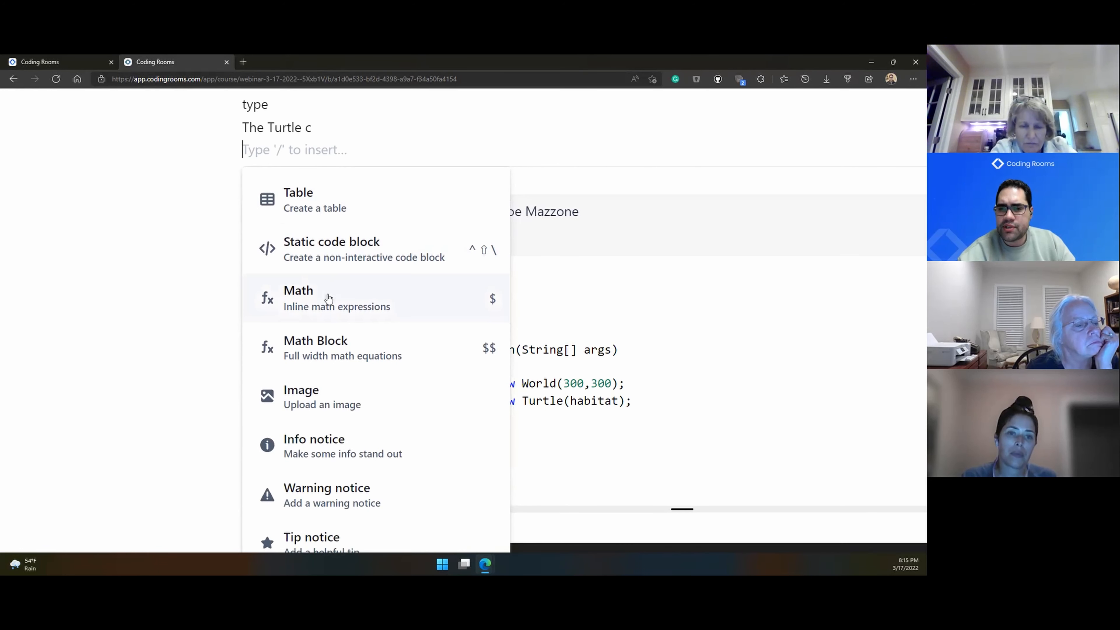
scroll(325, 313, down, 3)
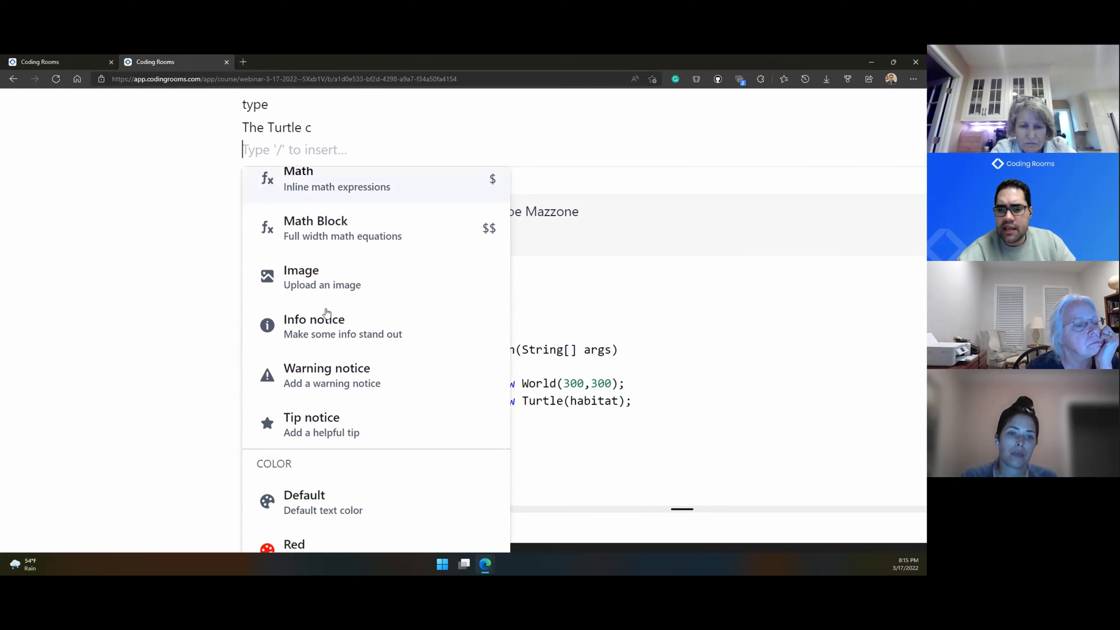
scroll(307, 327, up, 10)
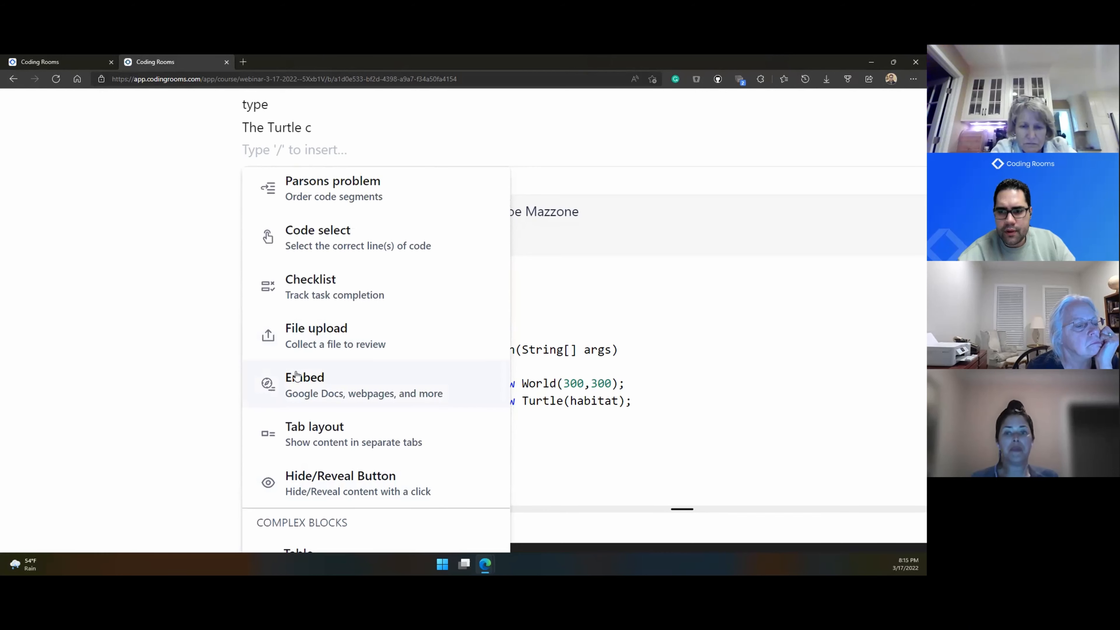
scroll(296, 374, down, 5)
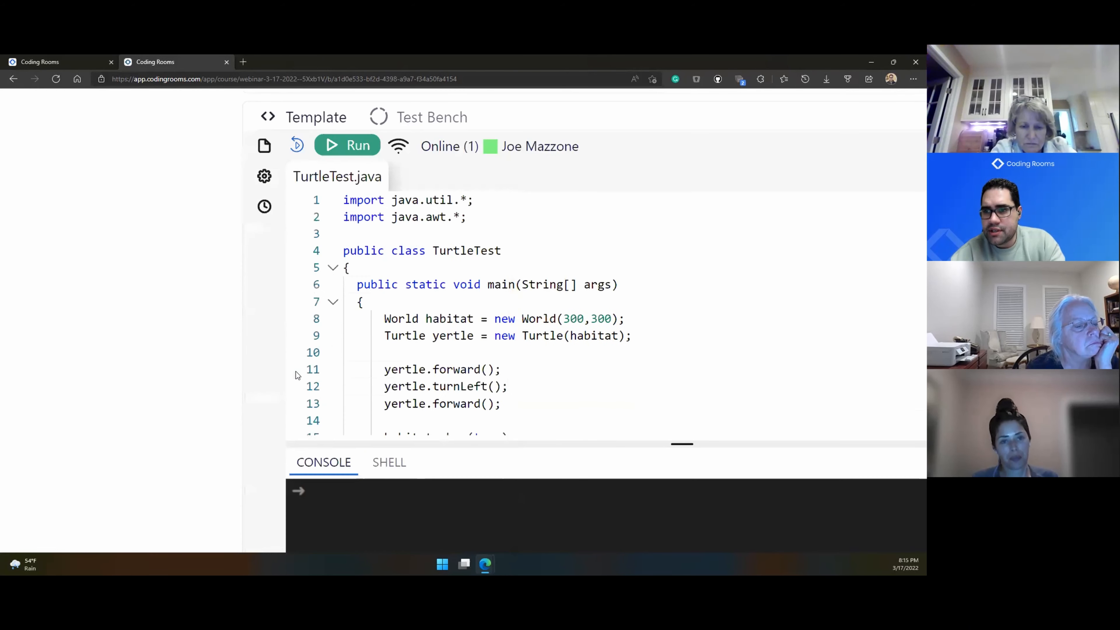
scroll(296, 371, down, 5)
Step: Paste the 'Java if statements' YouTube URL into the embed block and embed it
scroll(233, 379, up, 4)
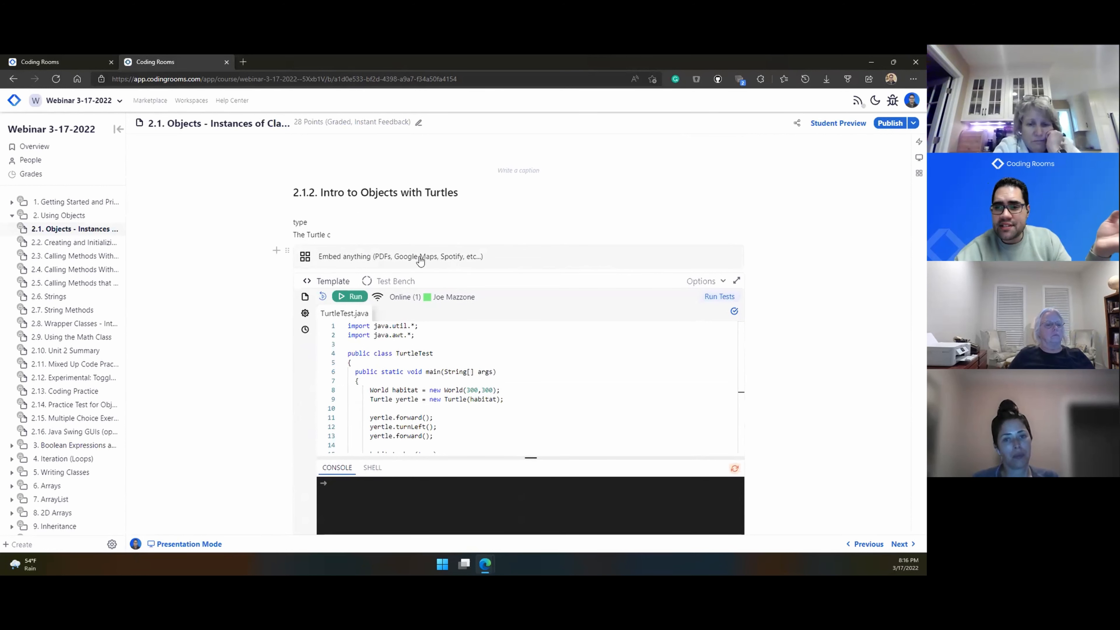
click(387, 259)
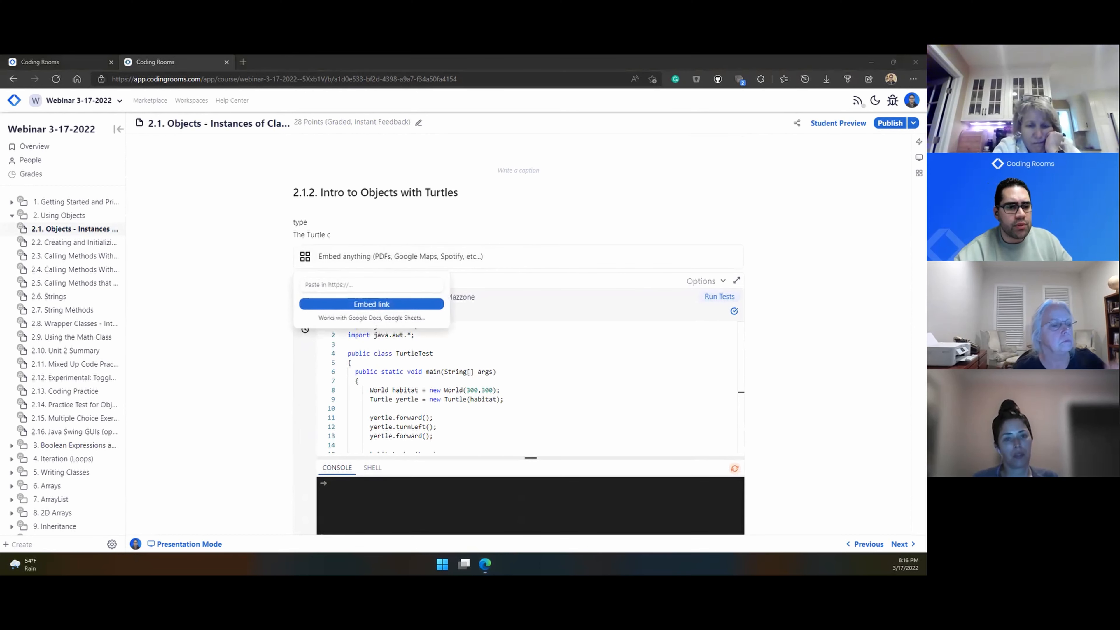
click(339, 283)
click(340, 286)
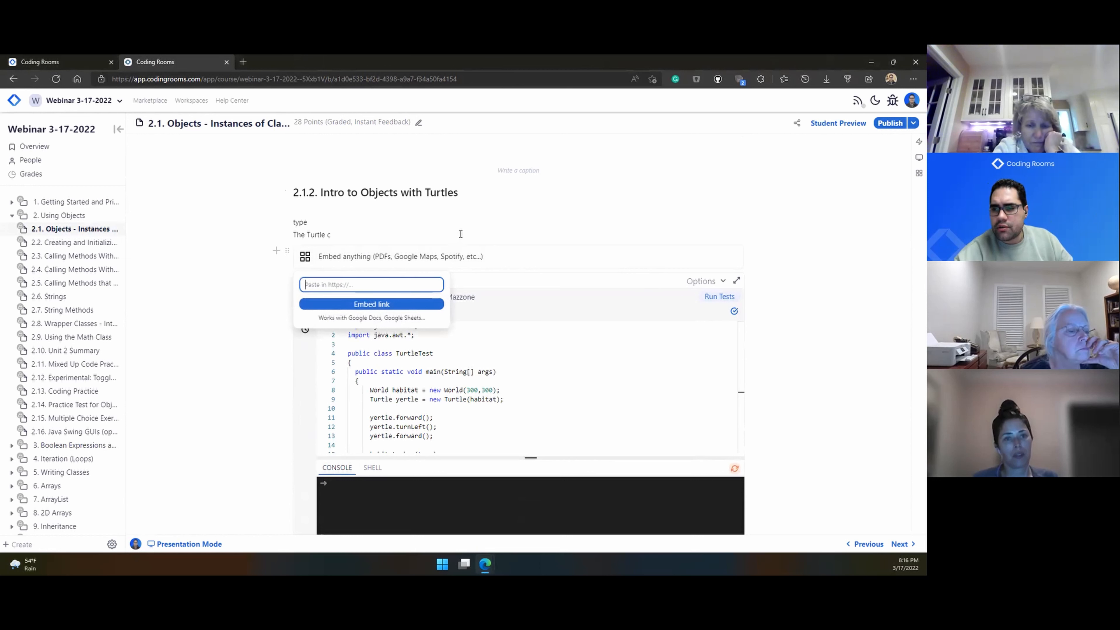
click(403, 258)
click(357, 284)
key(ctrl+v)
click(358, 300)
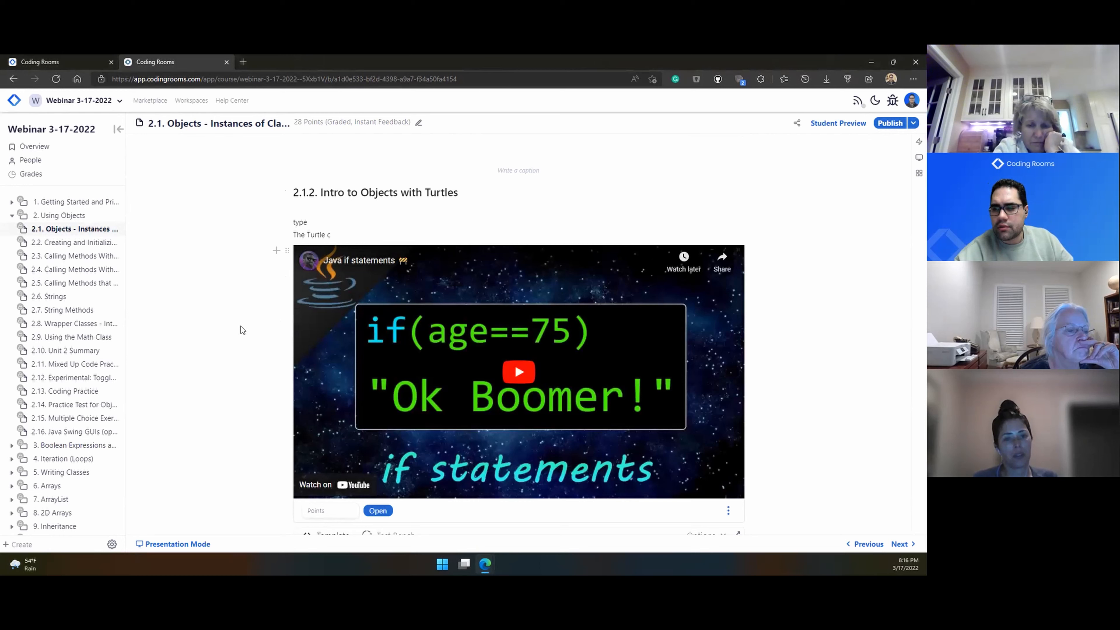
scroll(240, 327, down, 2)
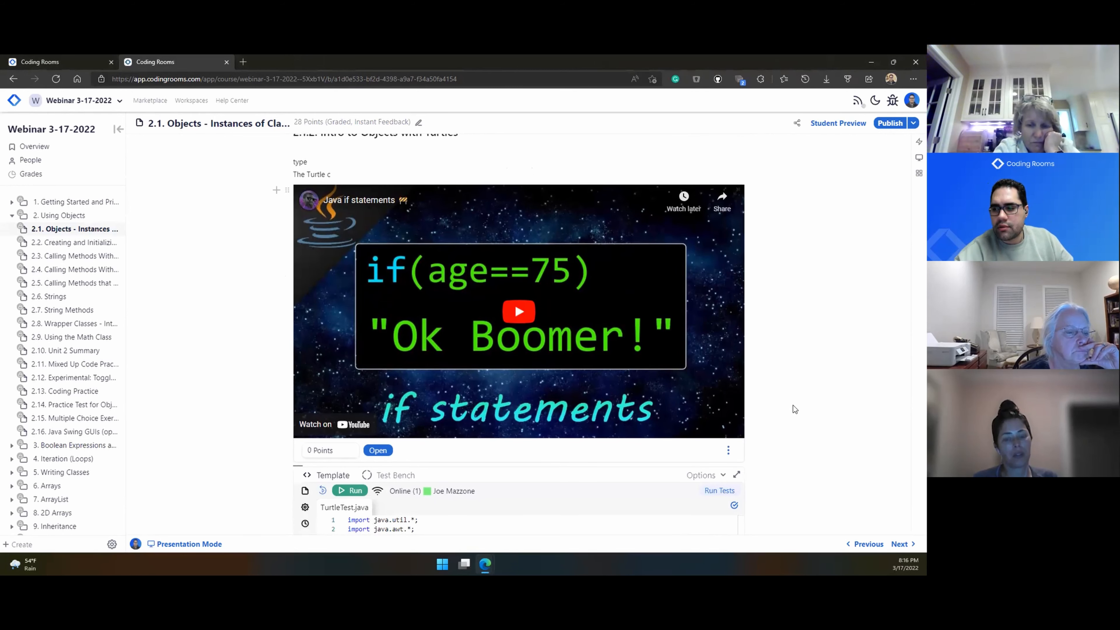
Step: Insert a new embed block on a line below the video using /emb
key(Return)
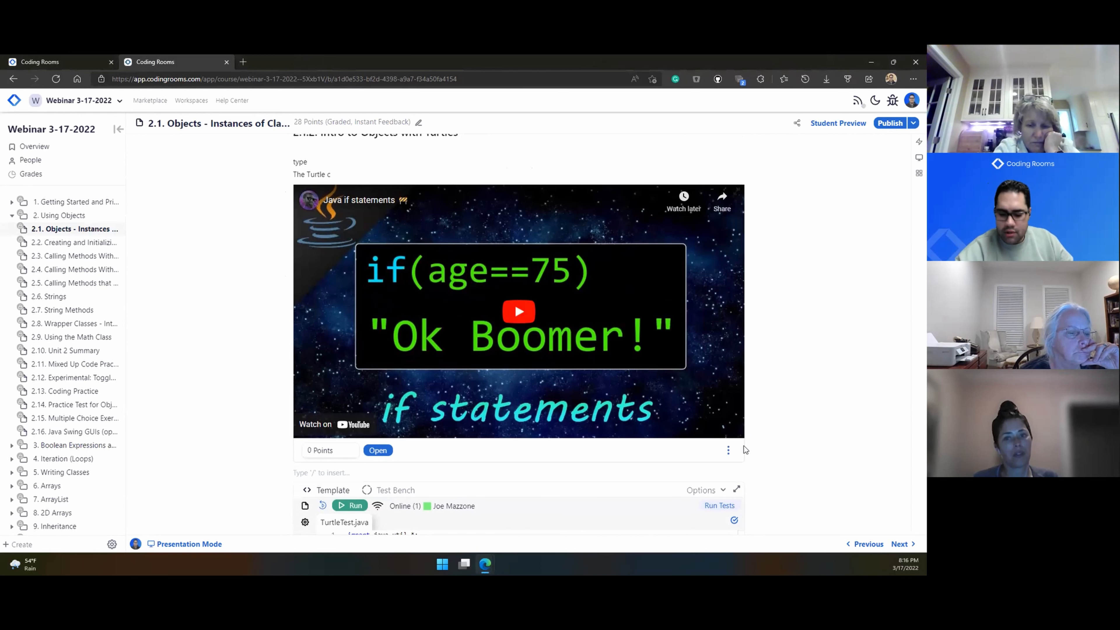
scroll(716, 421, down, 4)
click(330, 299)
text(/emb)
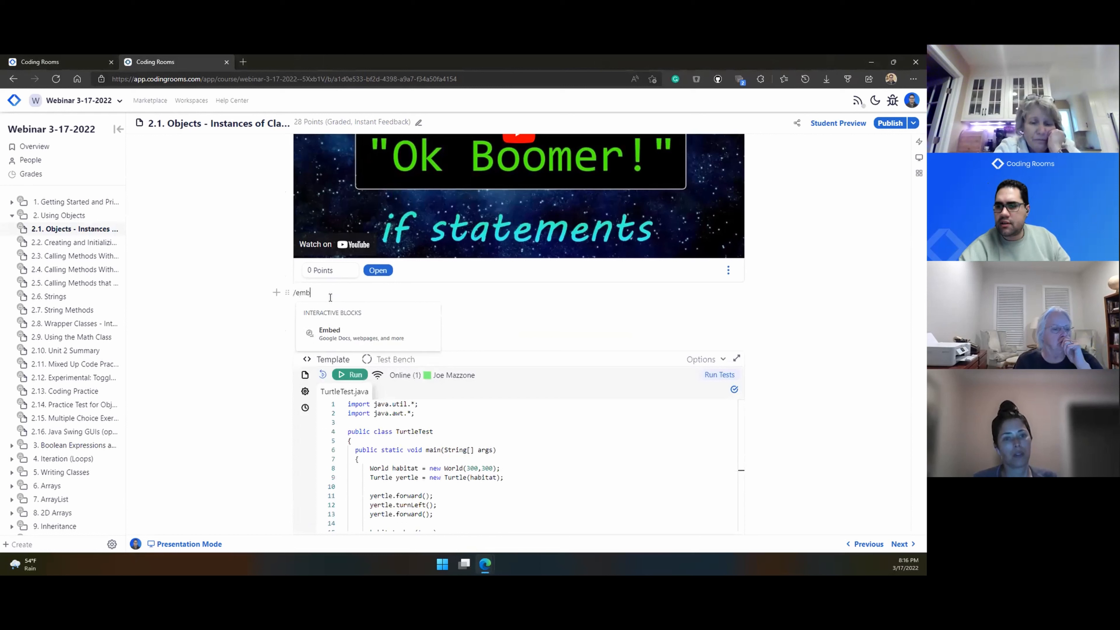
click(345, 336)
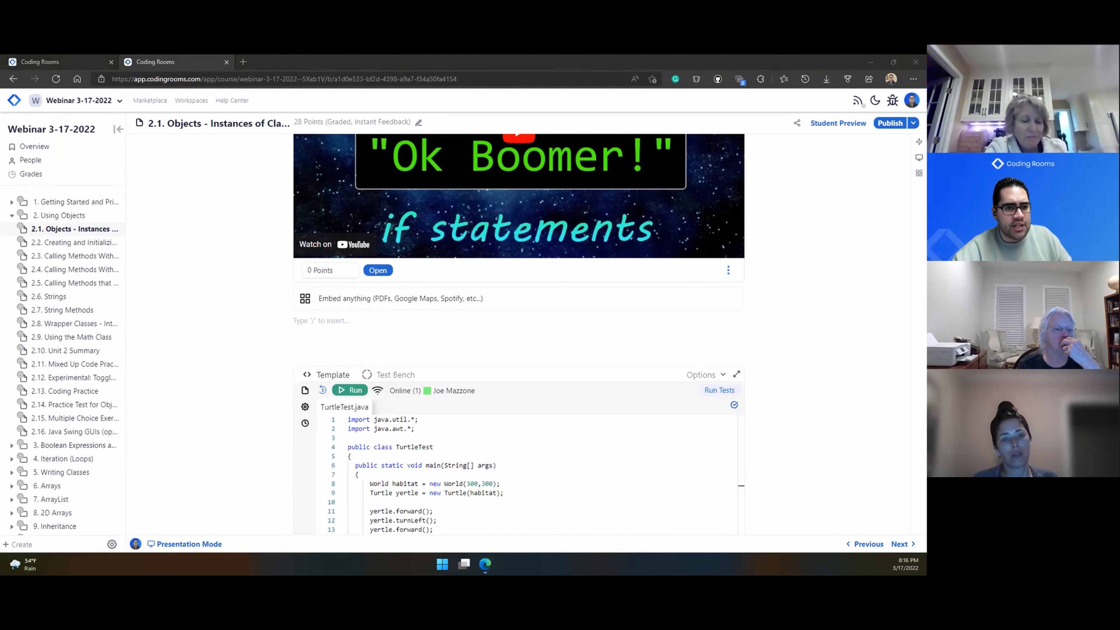
Step: Embed the Google Slides presentation 'The Building Blocks for a Movement in Education' and check slide 2
click(338, 299)
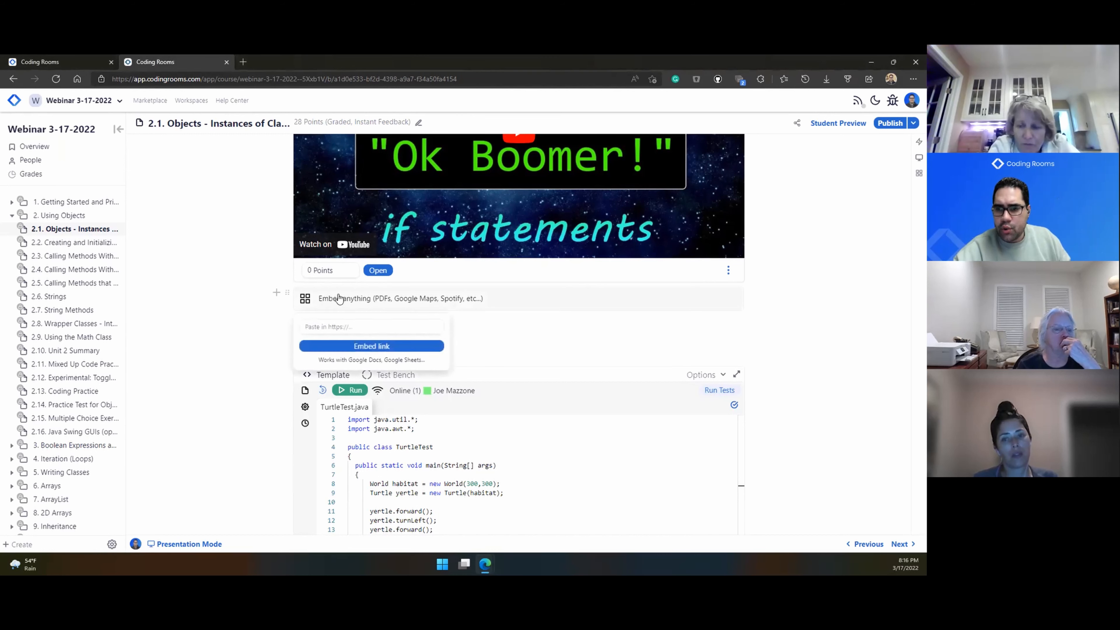
click(354, 328)
key(ctrl+v)
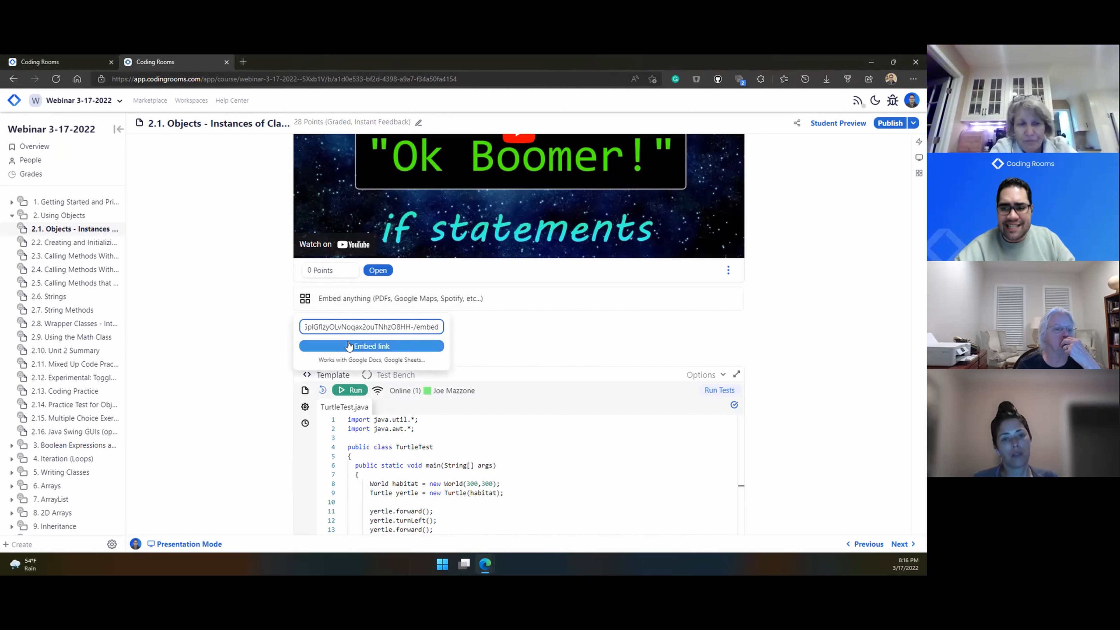
click(349, 345)
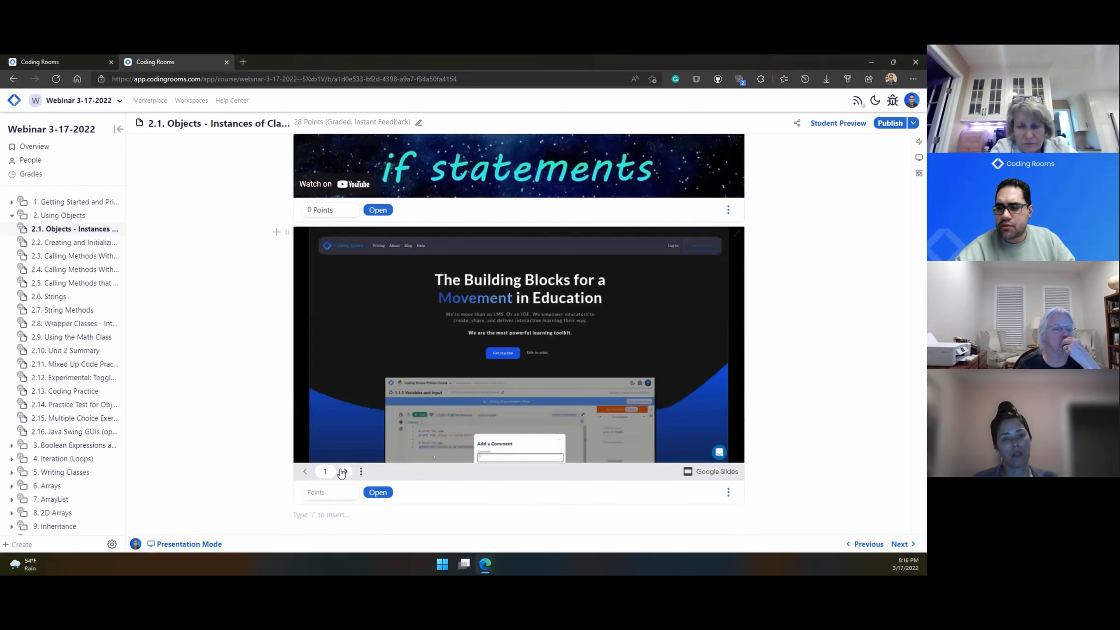
click(344, 471)
click(305, 472)
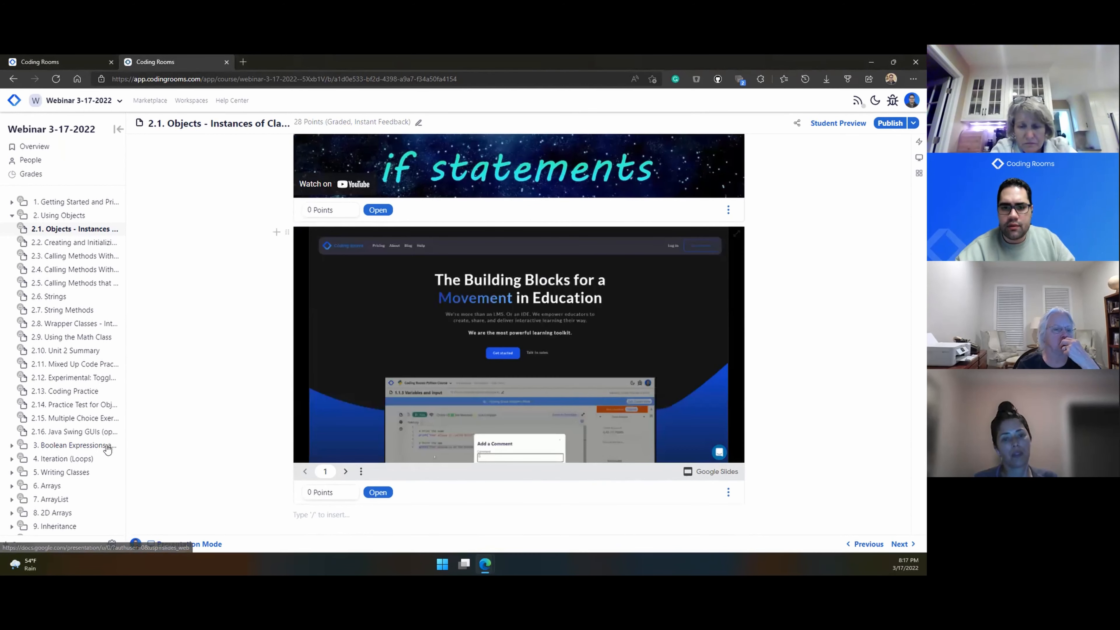
scroll(217, 442, down, 3)
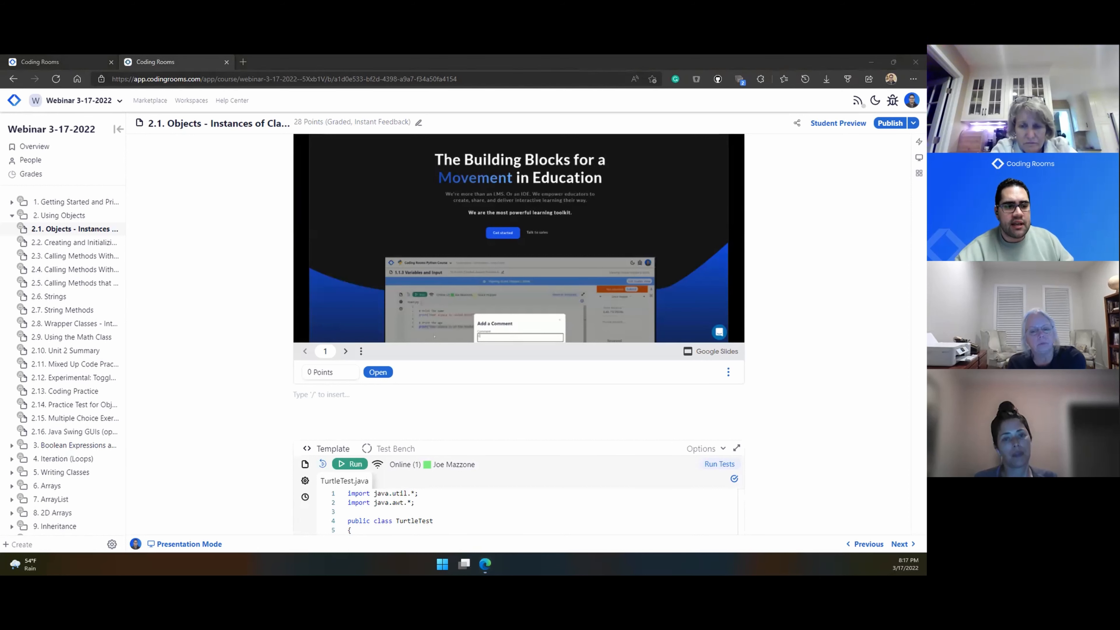
Step: Embed the PhET Circuit Construction Kit: DC virtual lab below the slides
click(314, 396)
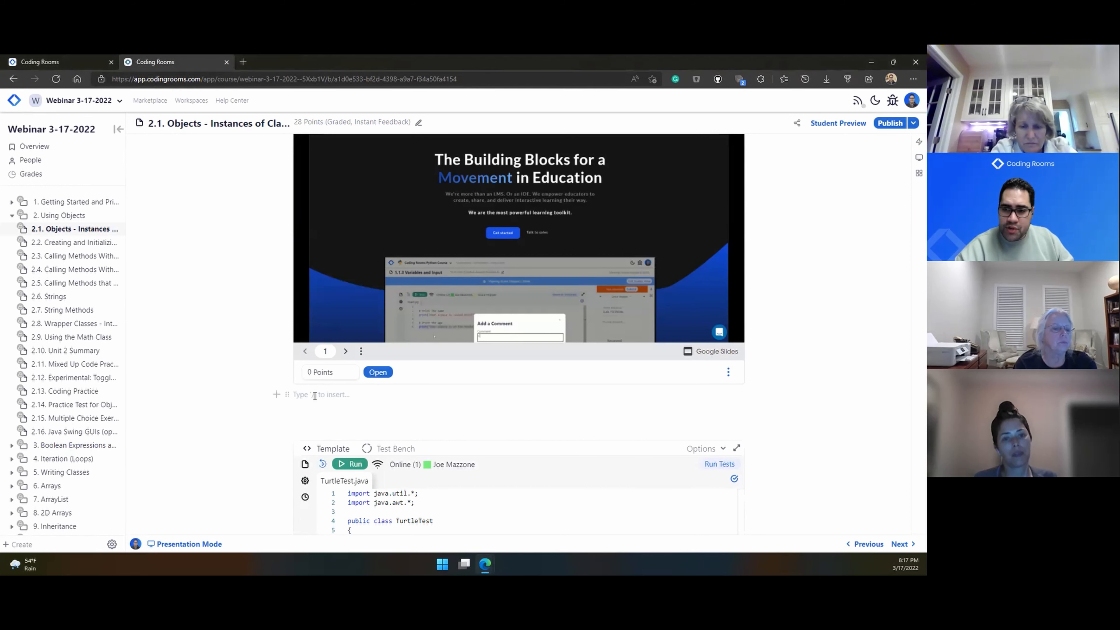
text(/)
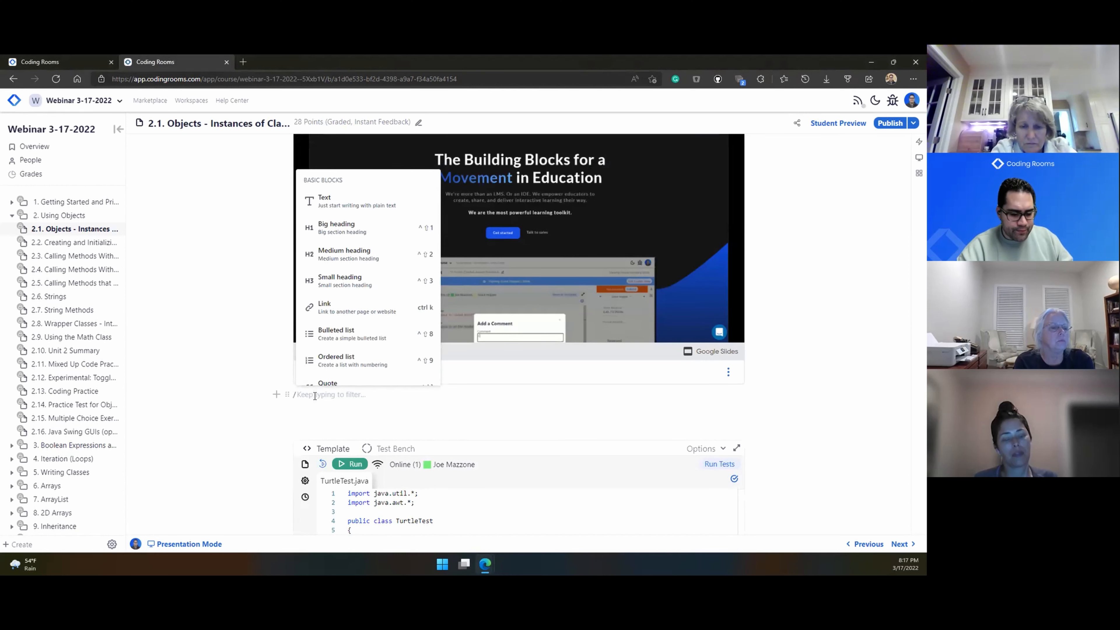
text(em)
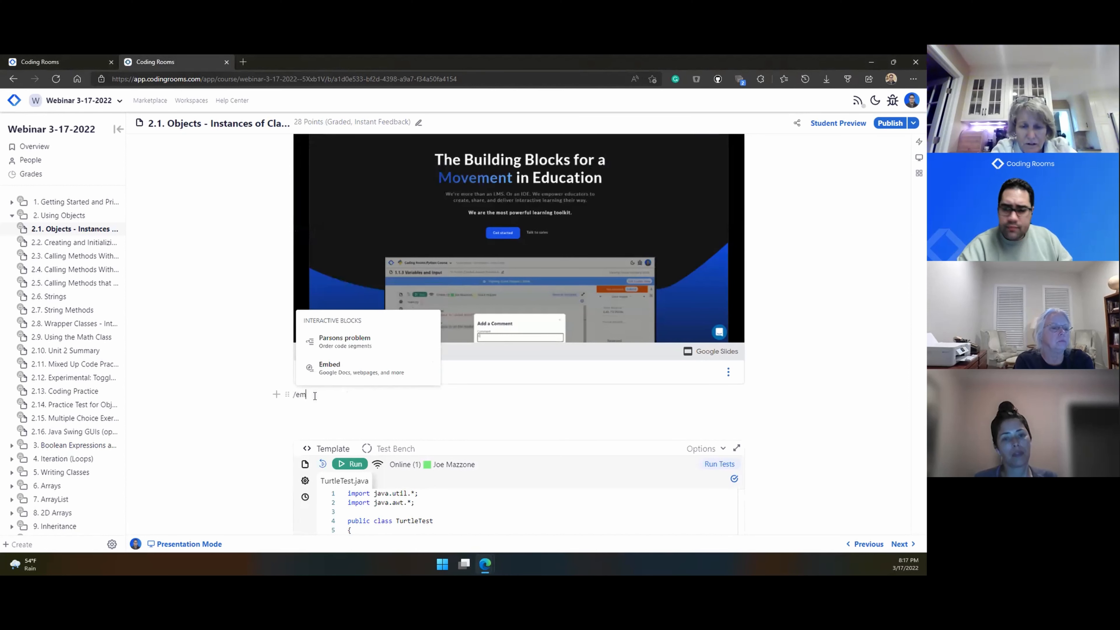
click(391, 372)
click(374, 357)
click(366, 382)
key(ctrl+v)
key(Return)
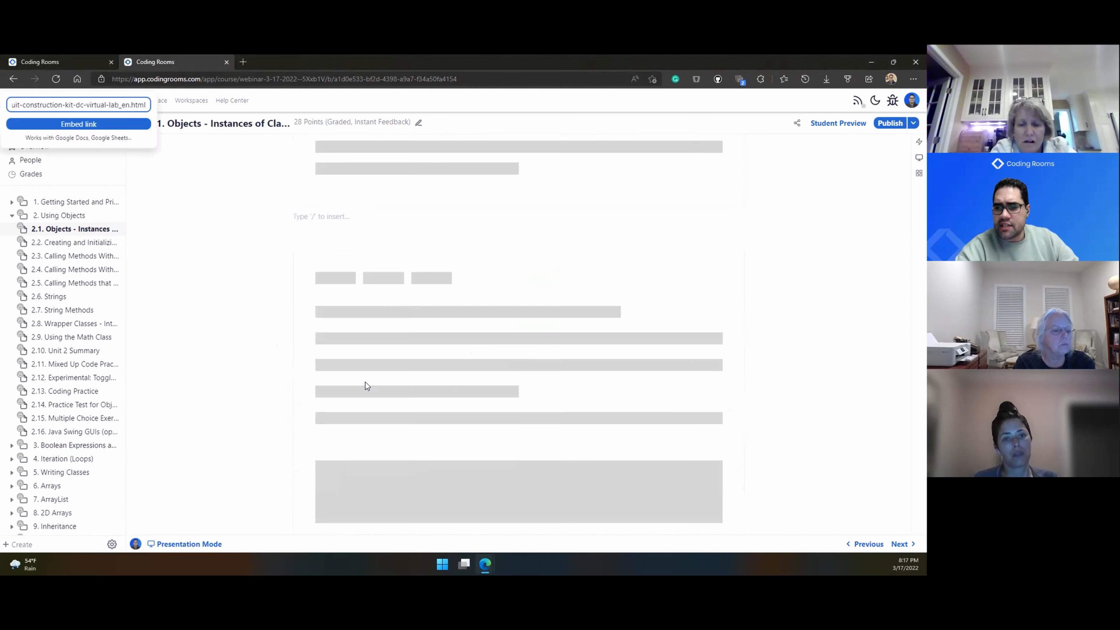
scroll(380, 190, up, 1)
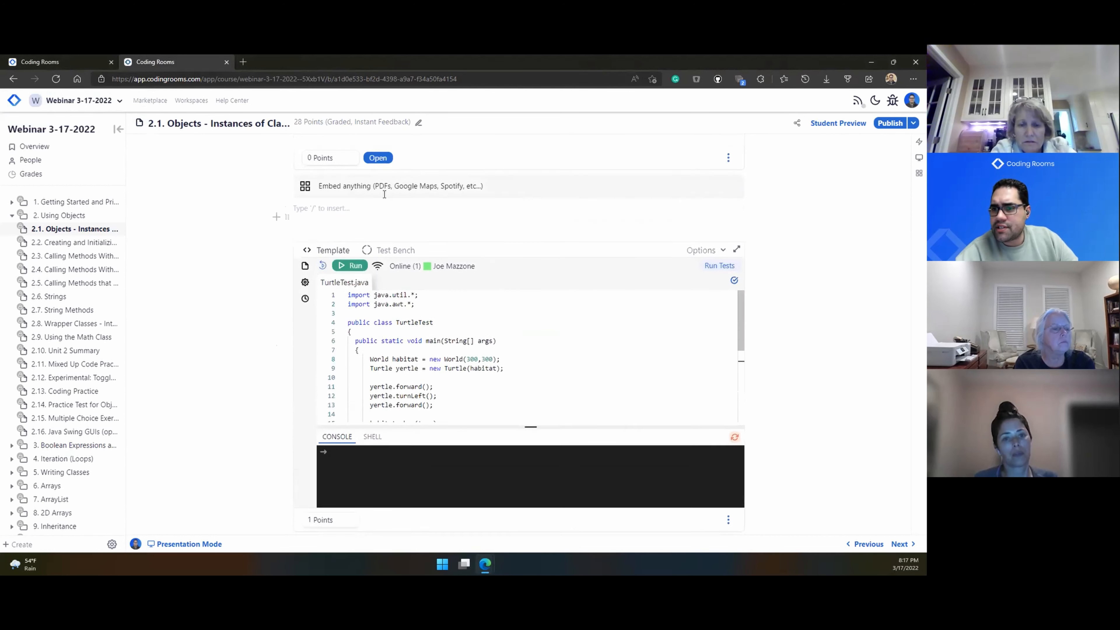
click(382, 213)
click(372, 235)
text(https://phet.colorado.edu/sims/html/circuit-construction-kit-dc-virtual-lab/latest/circuit-construction-kit-dc-virtual-lab_en.html)
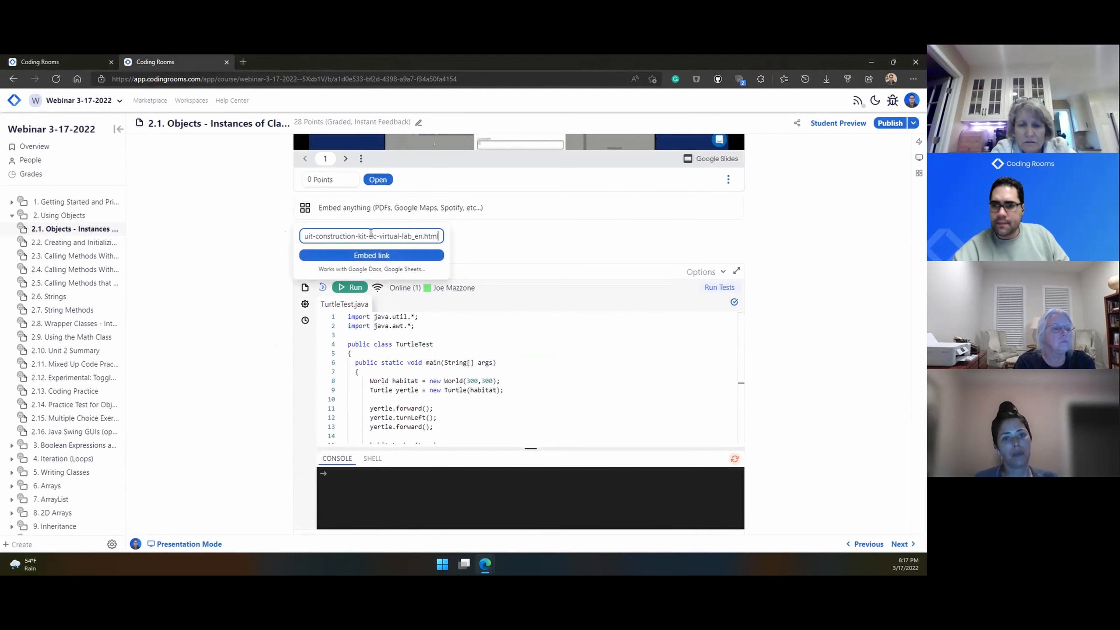
click(363, 255)
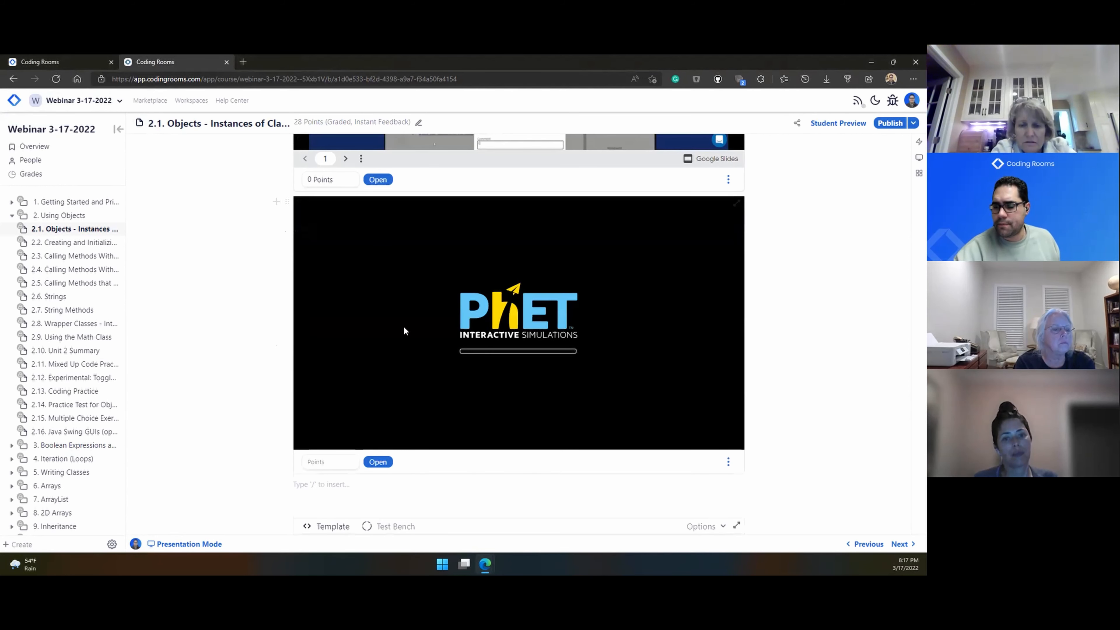
Step: Build a circuit with two resistors, wires and a voltmeter whose probes read 9.00 V
drag(319, 304, 504, 275)
drag(697, 277, 456, 315)
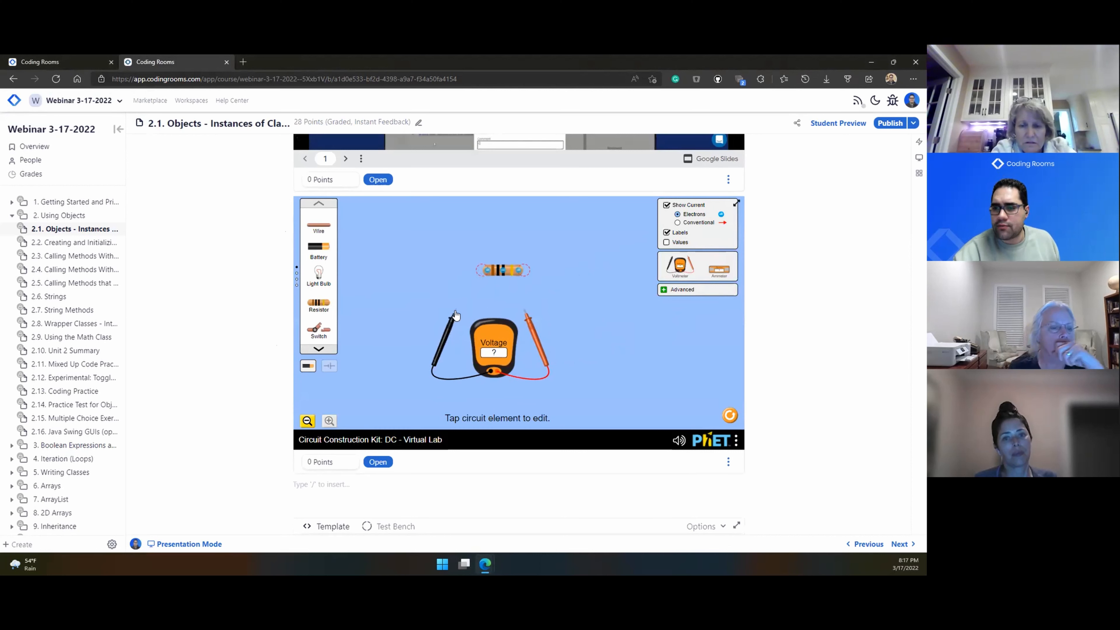
drag(319, 303, 475, 238)
drag(318, 225, 481, 271)
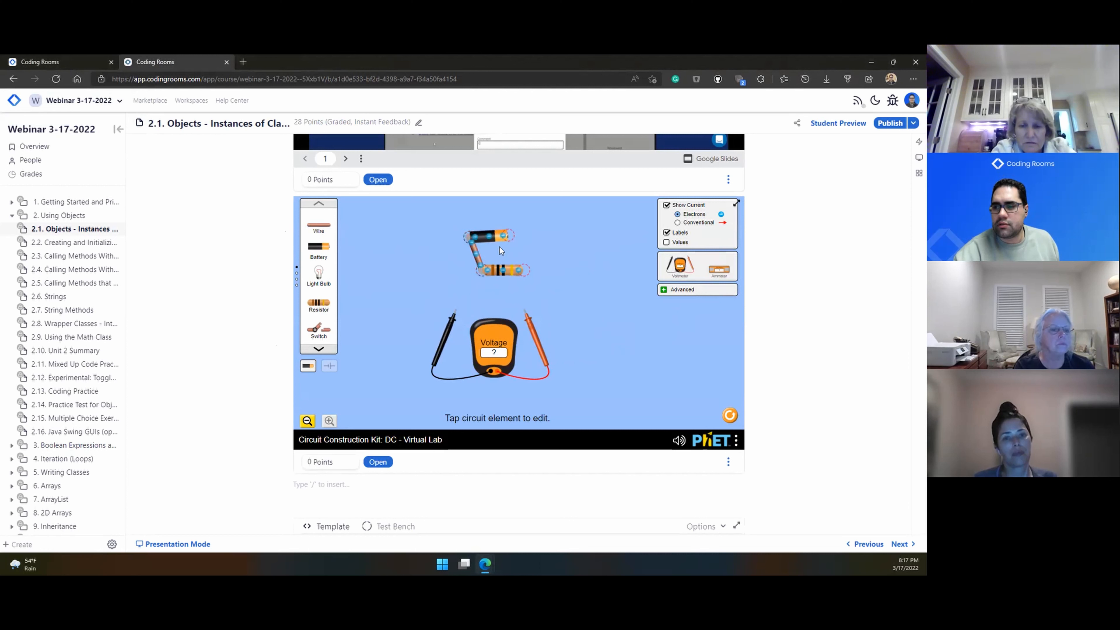
drag(314, 230, 525, 277)
drag(451, 333, 477, 295)
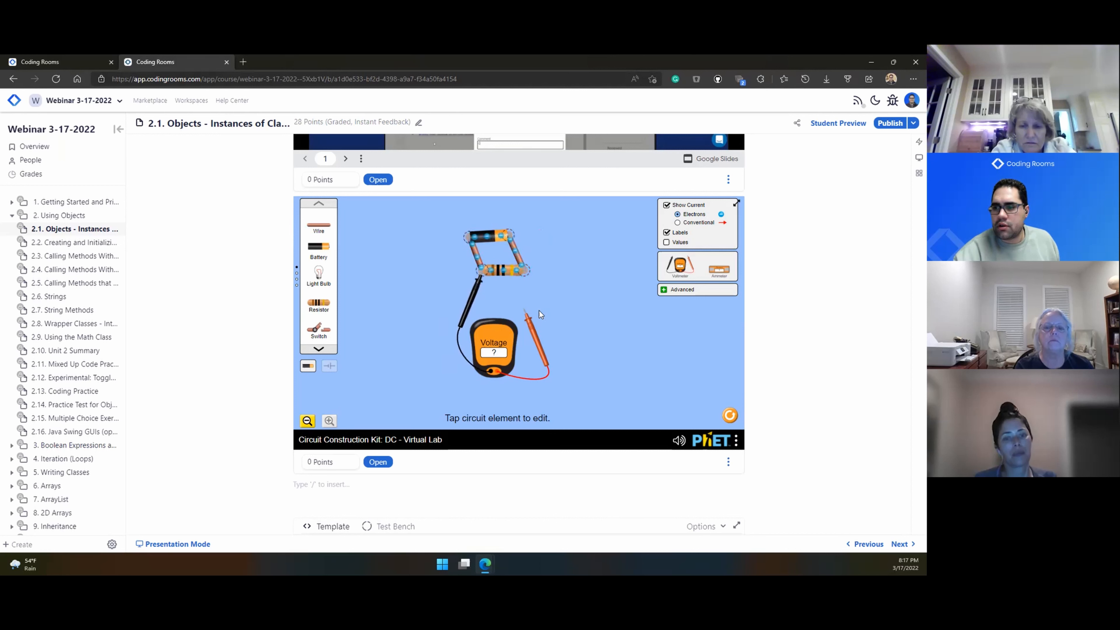
drag(532, 329, 535, 292)
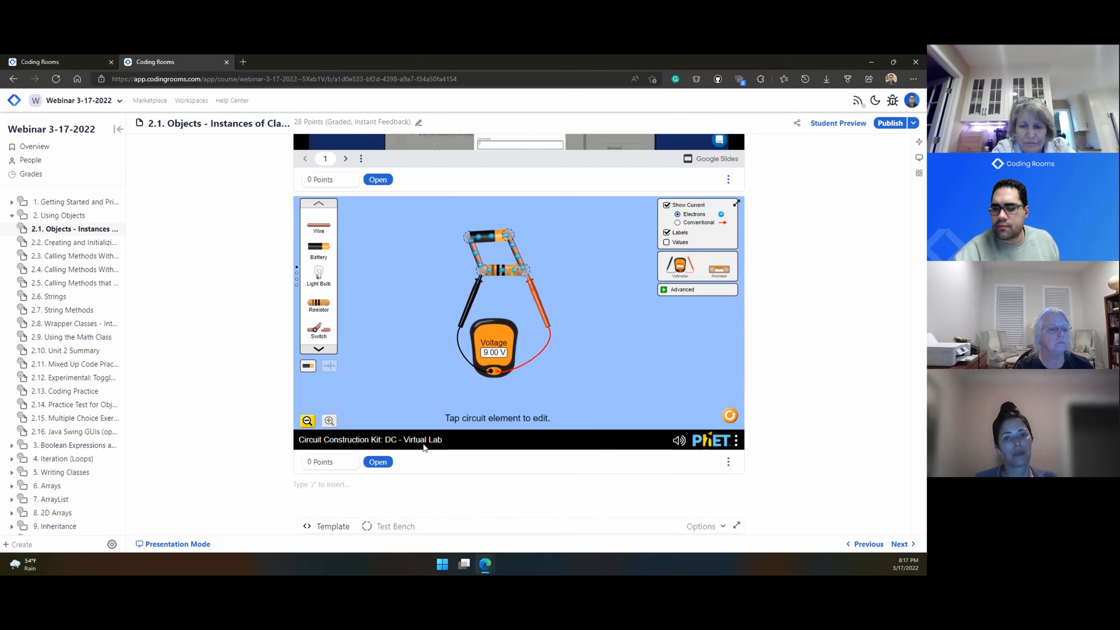
Step: Run TurtleTest.java and enlarge the console to show its deprecated API note
scroll(250, 478, down, 5)
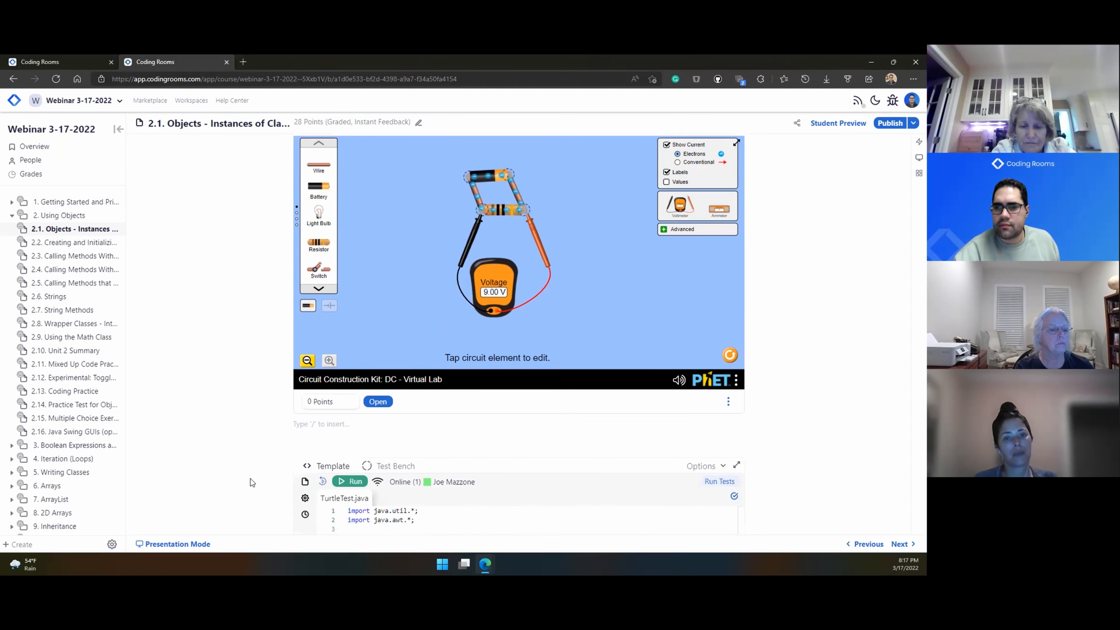
scroll(238, 465, down, 3)
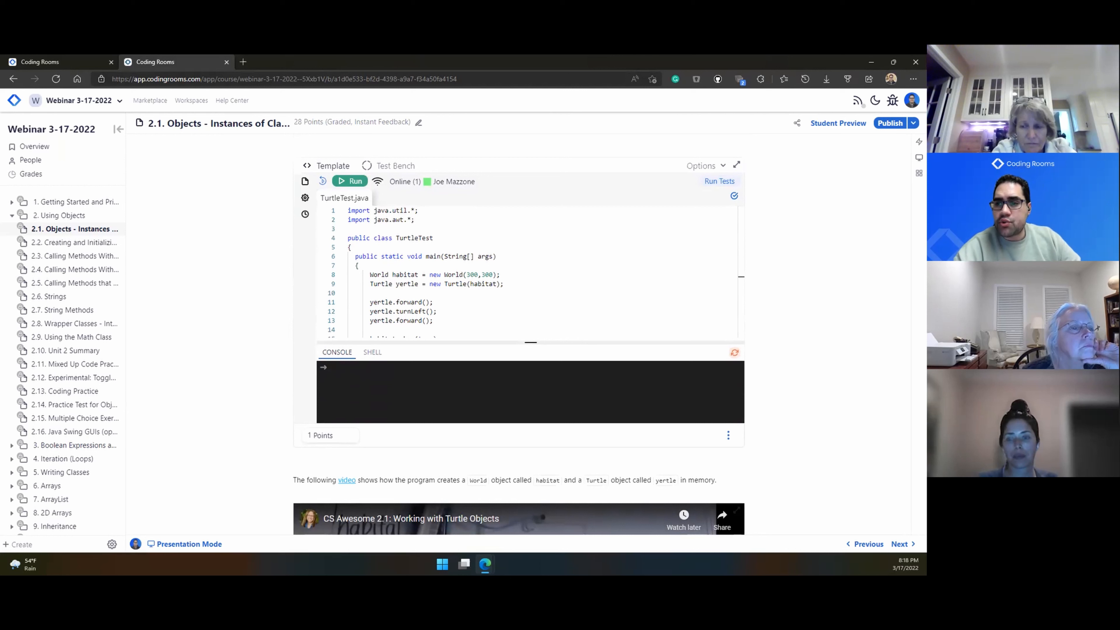
click(355, 181)
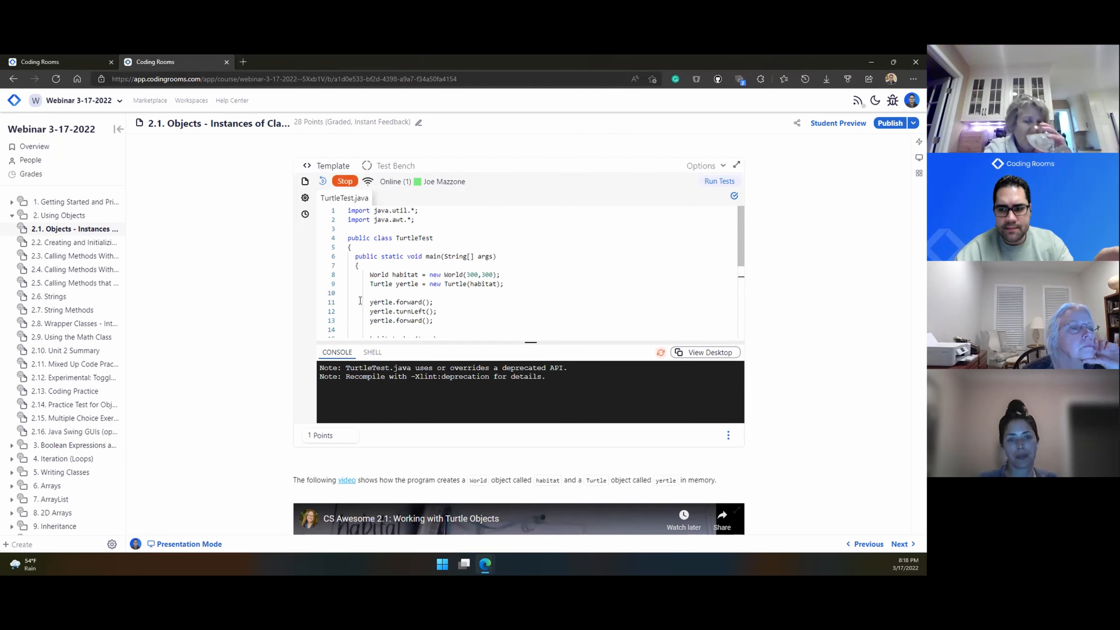
drag(477, 343, 460, 290)
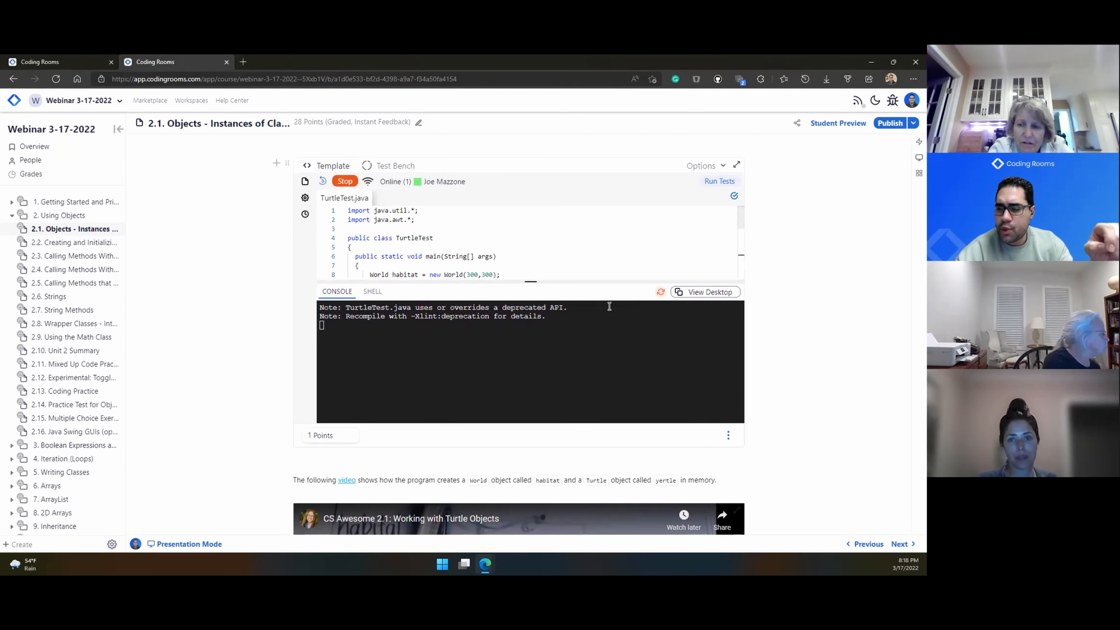
Step: Show the graphical desktop beside the console and widen its pane
click(690, 292)
drag(547, 341, 477, 347)
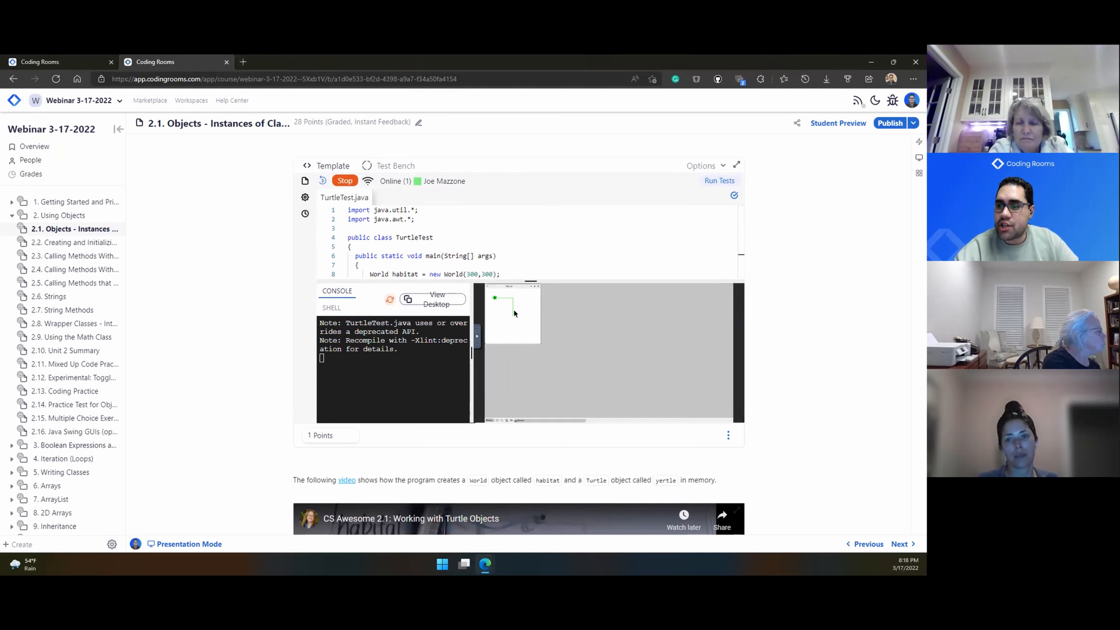
drag(514, 290, 543, 305)
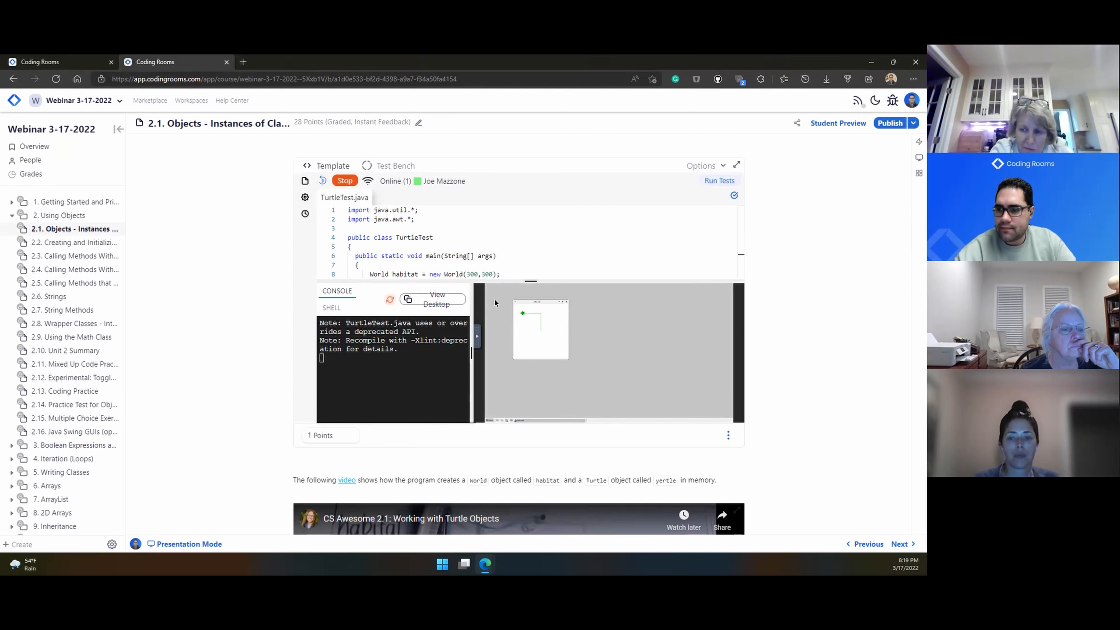
Step: Restart the program, centre the turtle's World window, and make the remote desktop full screen
click(346, 182)
click(349, 182)
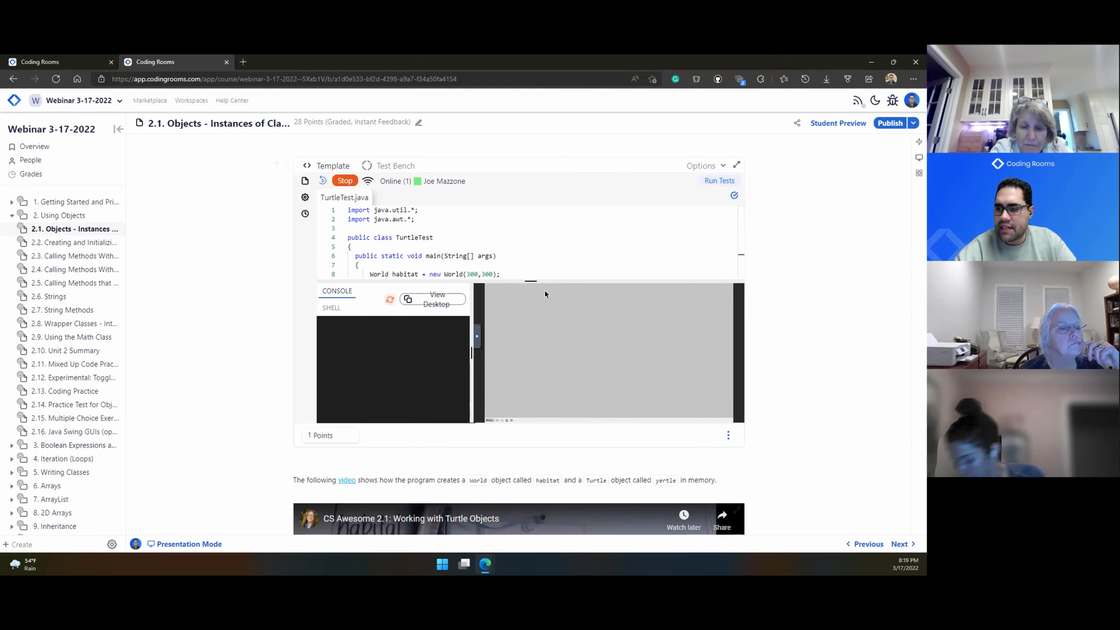
drag(513, 289, 584, 316)
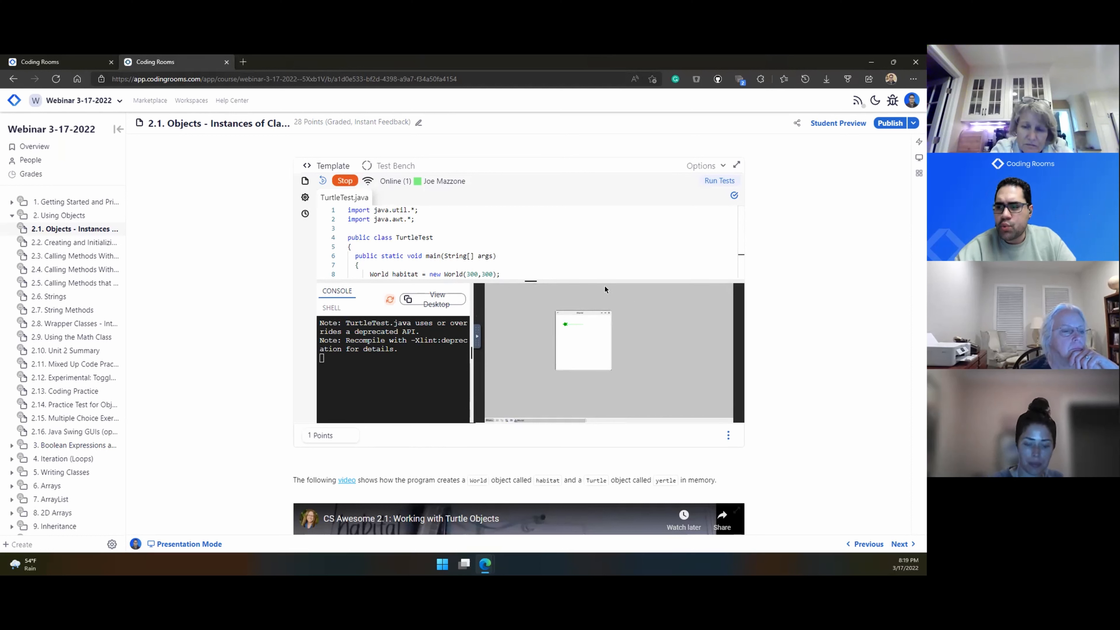
click(479, 336)
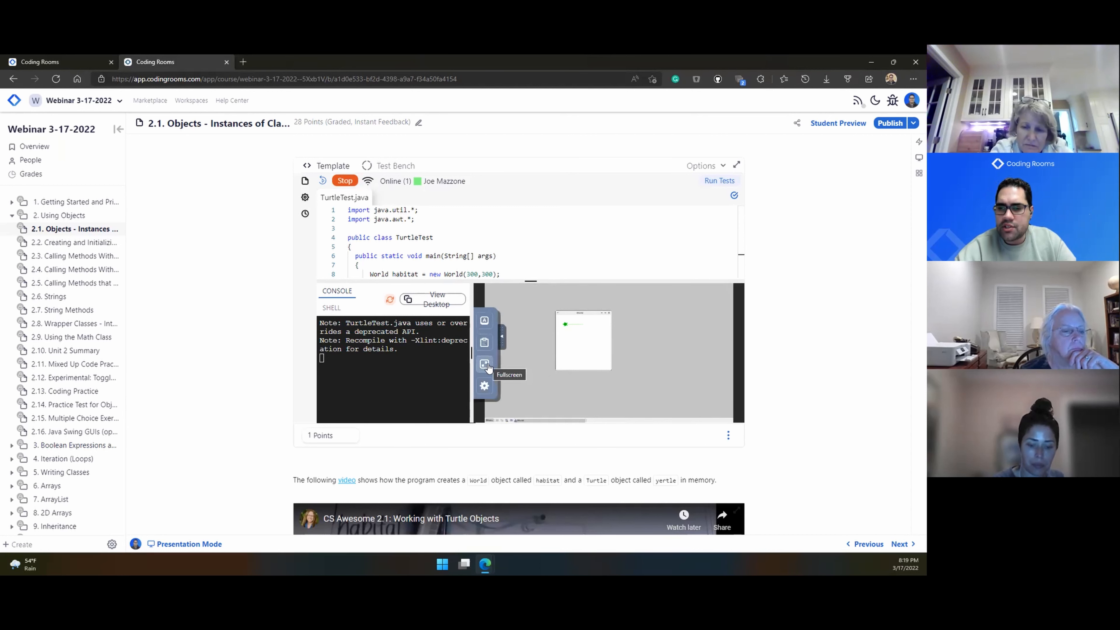
click(486, 364)
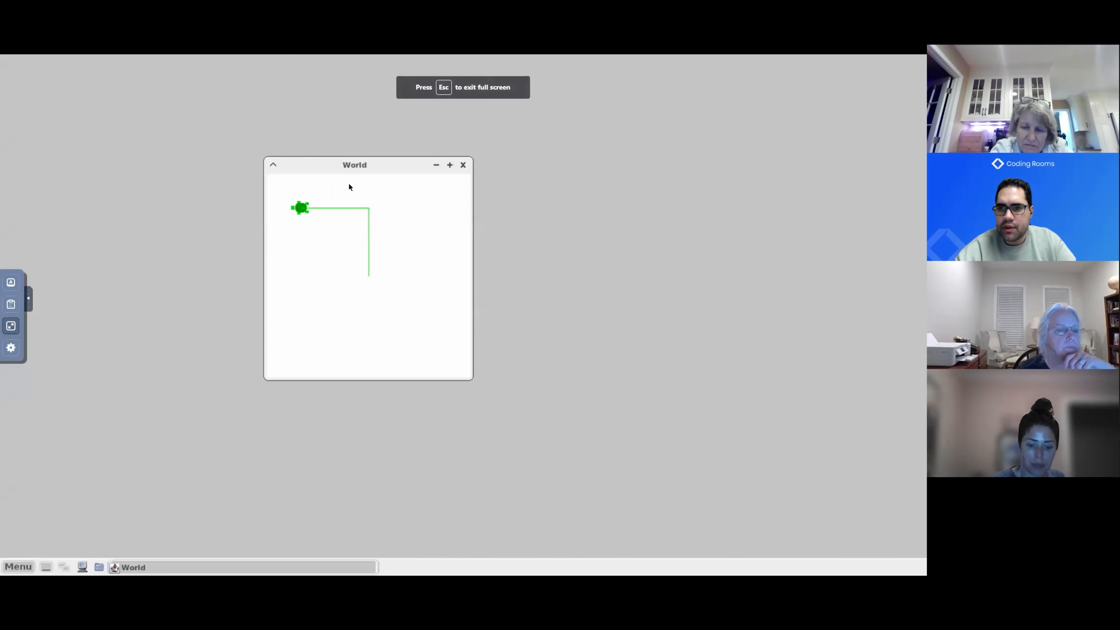
Step: Move the World window to the top-left and open the Xfe file manager beside it
drag(356, 169, 208, 115)
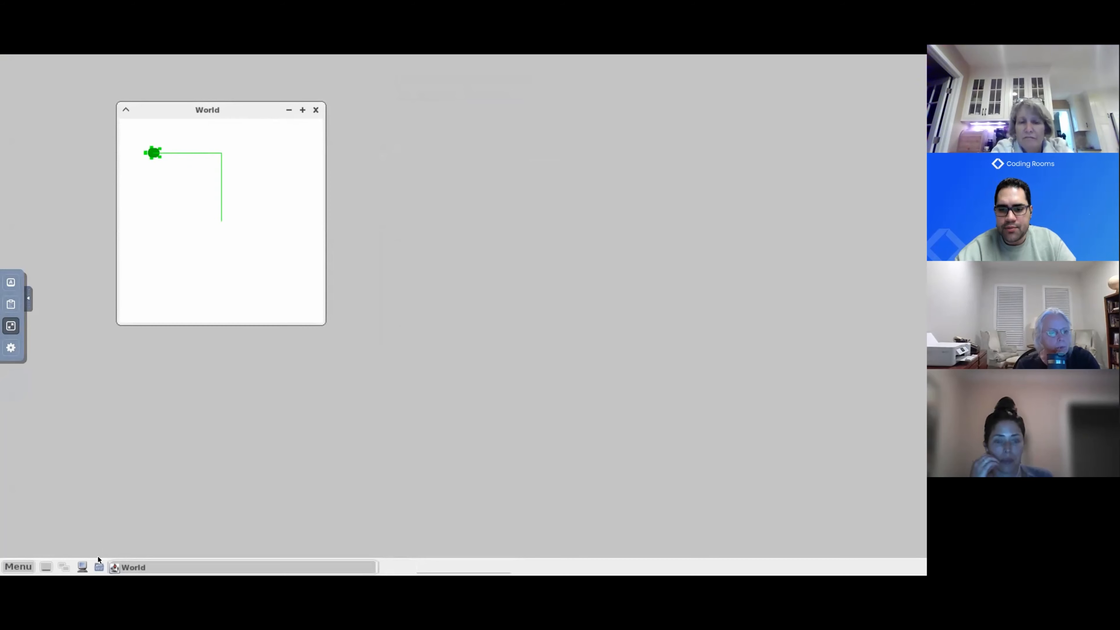
click(99, 567)
drag(432, 83, 745, 163)
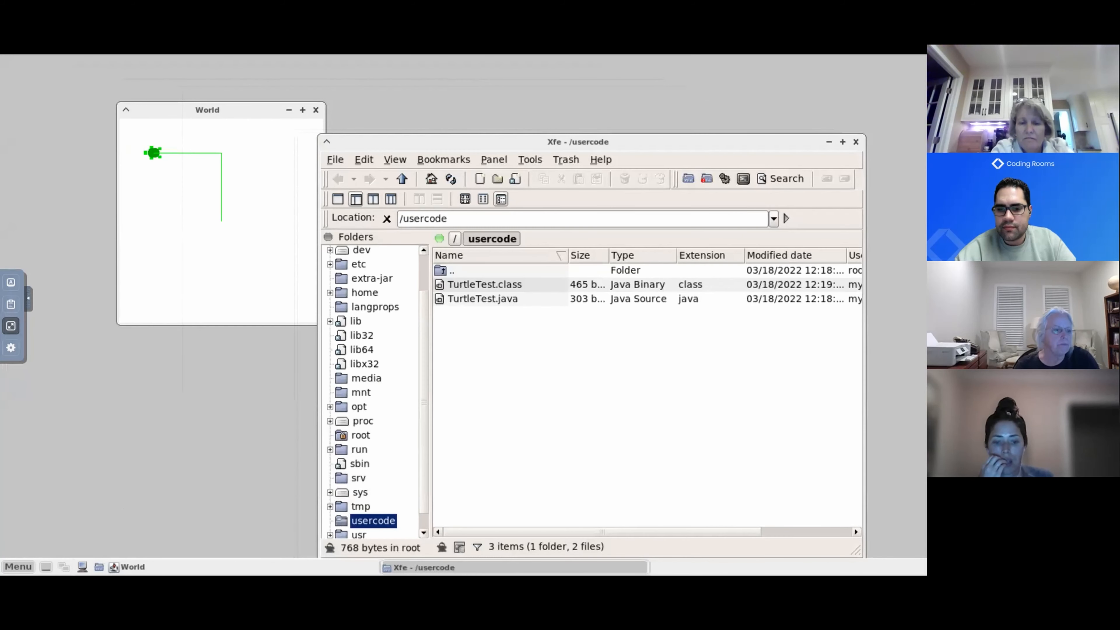
Step: List TurtleTest.class and TurtleTest.java with ls in a terminal, then exit fullscreen
click(81, 568)
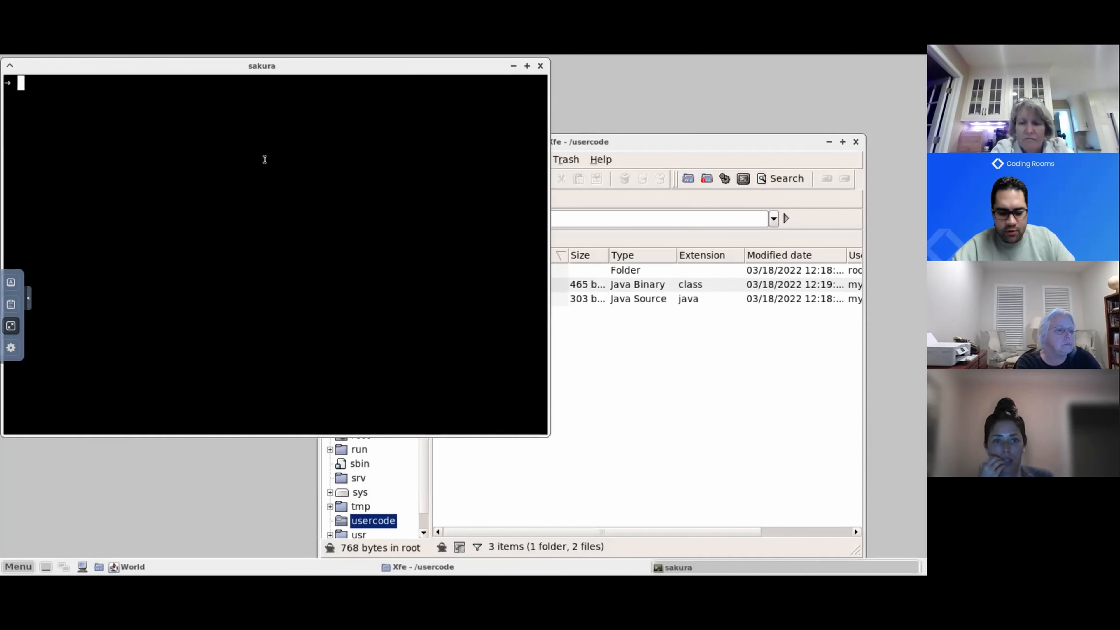
text(ls)
key(Return)
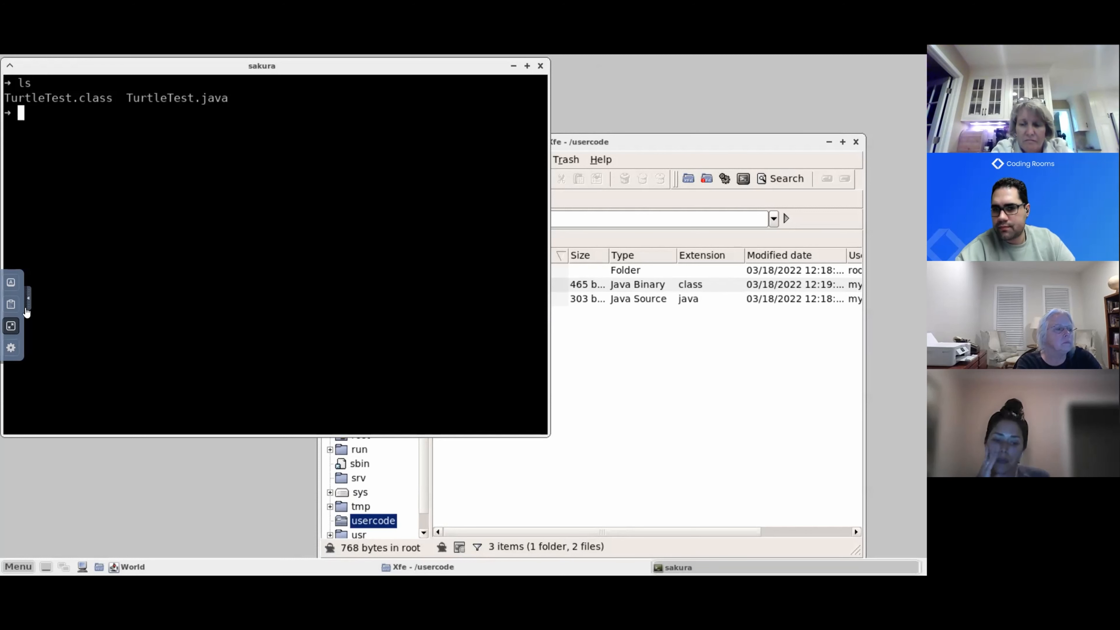
click(11, 325)
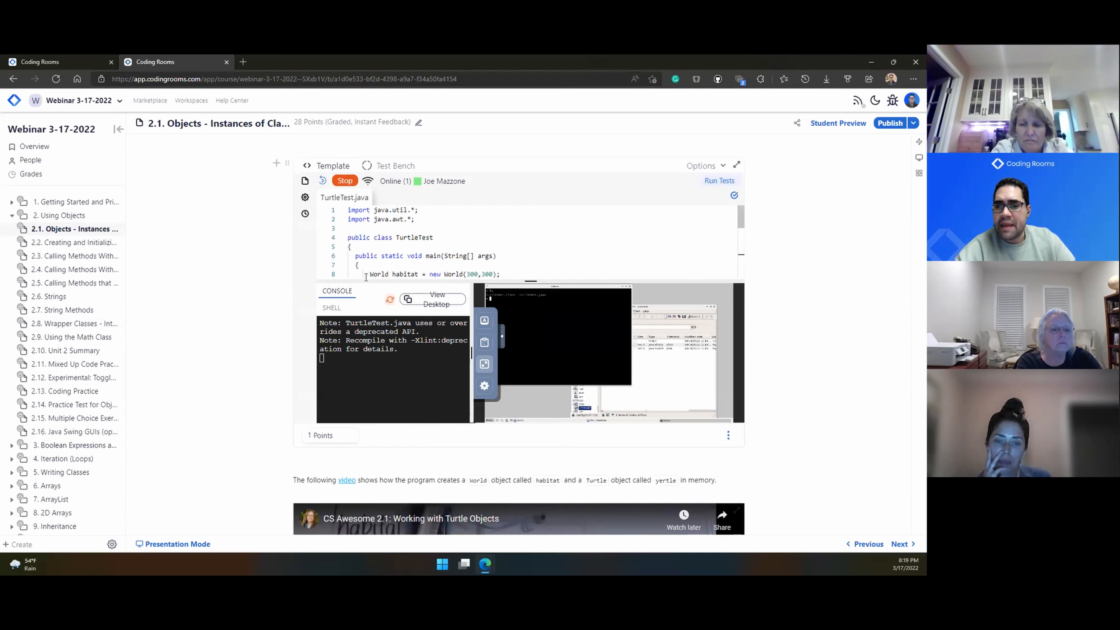
Step: Review the full TurtleTest code in the expanded editor, then collapse it and scroll to question 2-1-1
drag(363, 279, 364, 310)
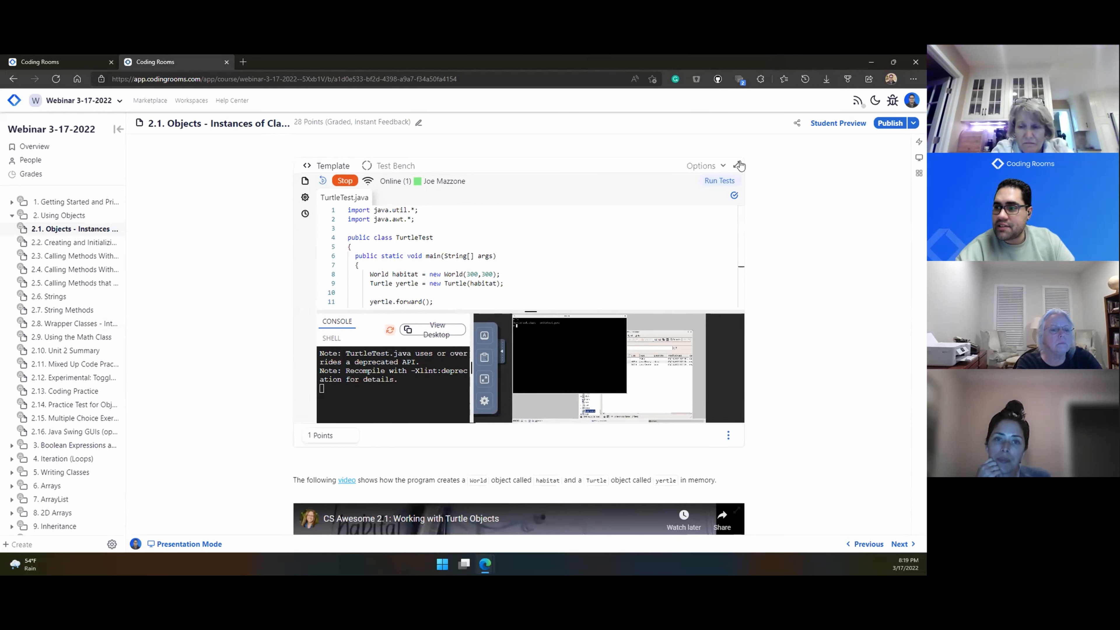
scroll(739, 176, up, 10)
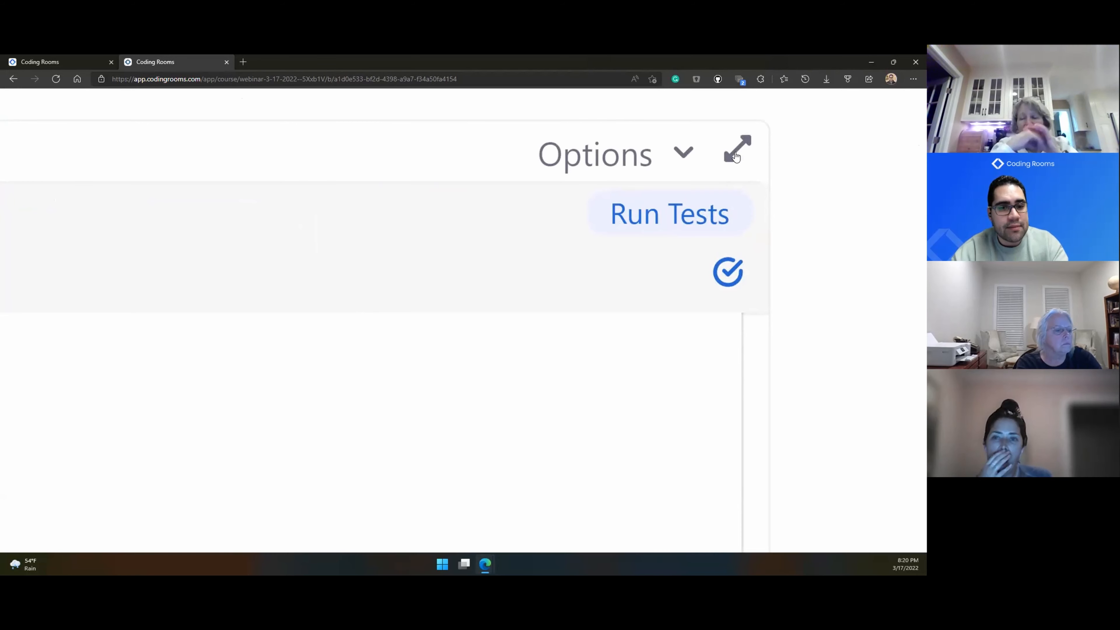
scroll(557, 180, down, 10)
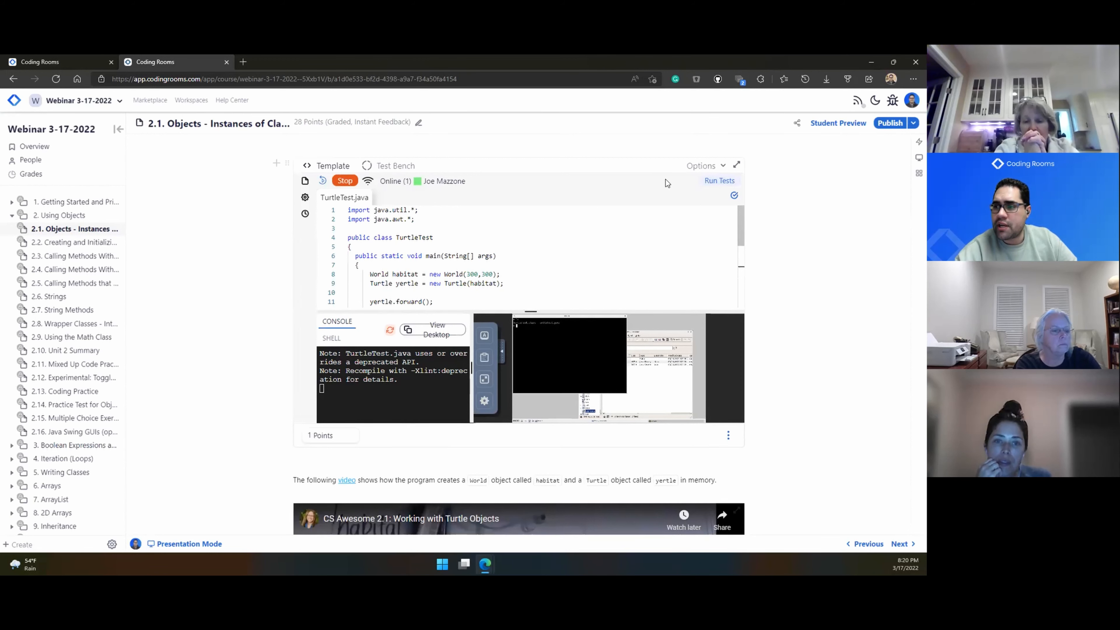
click(735, 168)
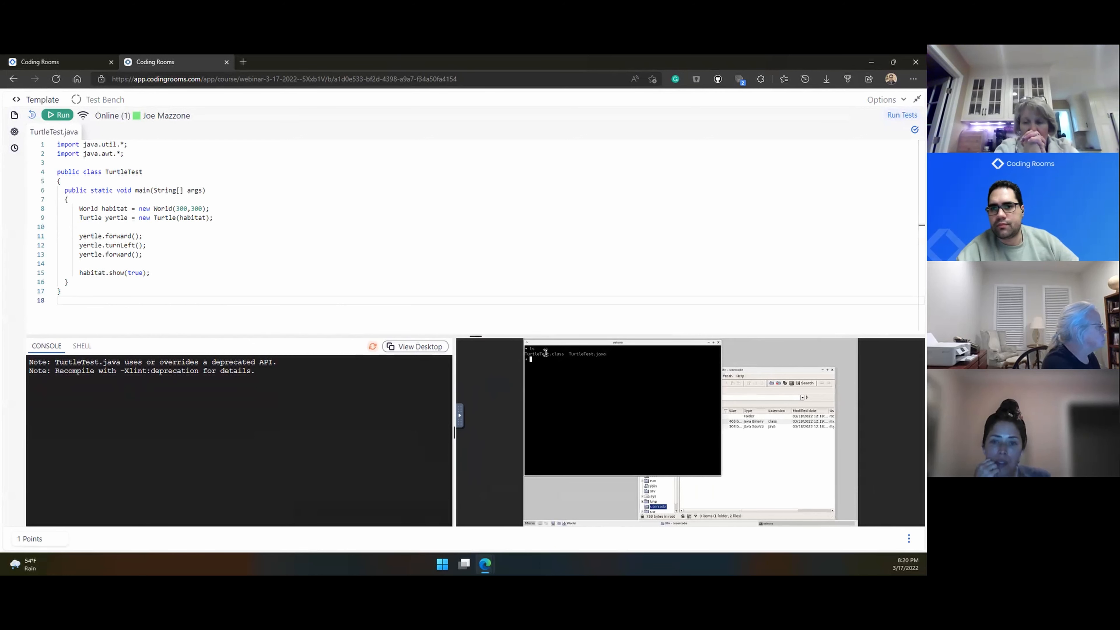
click(916, 101)
scroll(617, 309, down, 10)
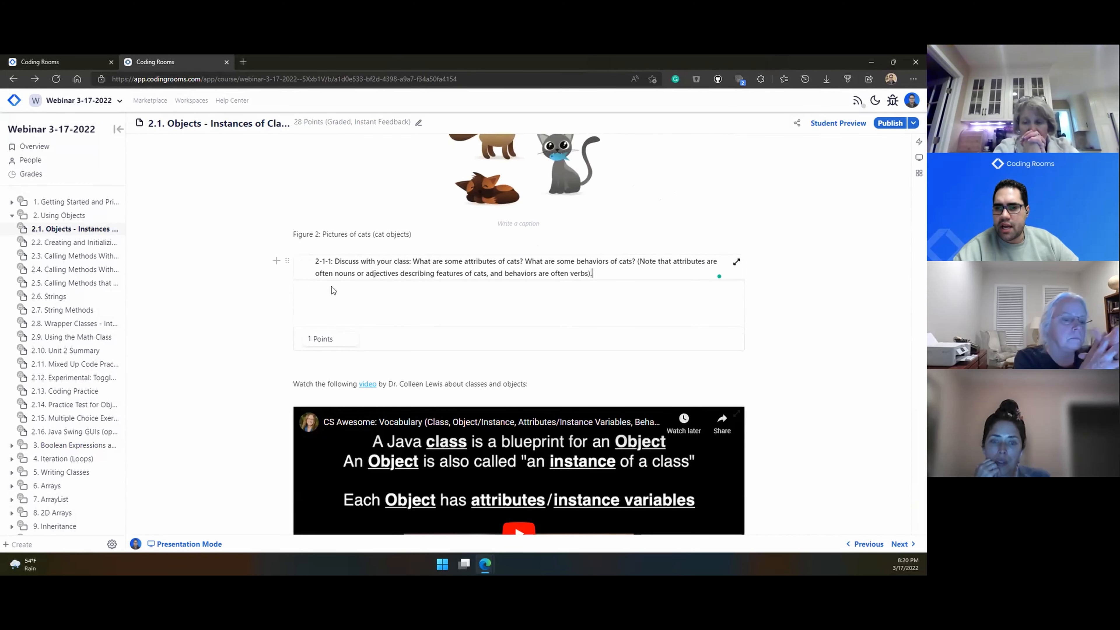
scroll(333, 289, down, 10)
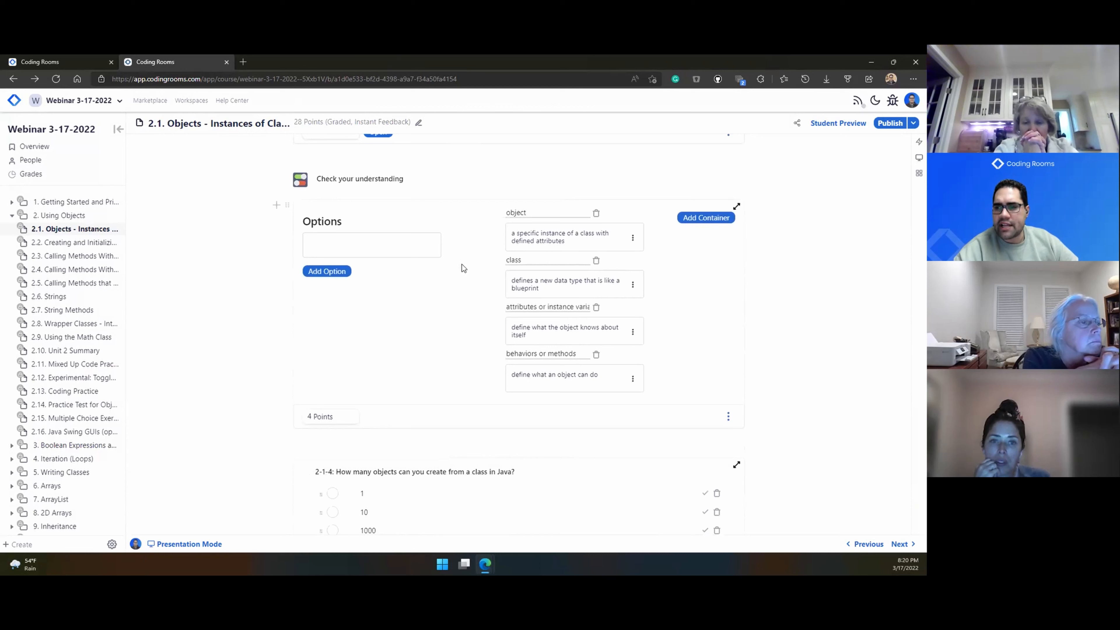
scroll(464, 269, down, 4)
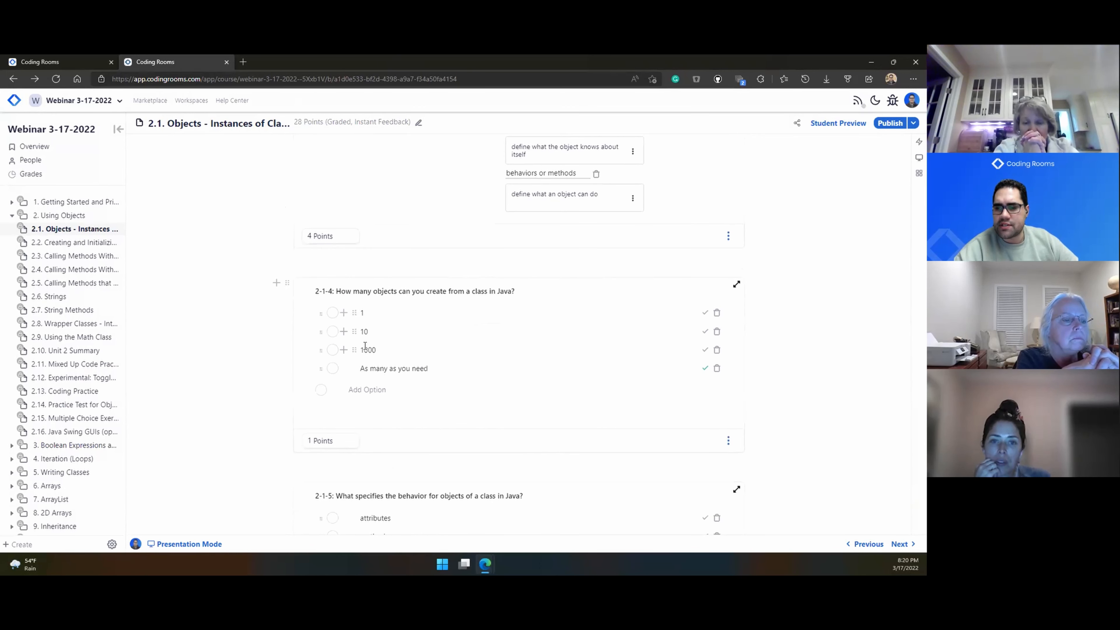
click(728, 441)
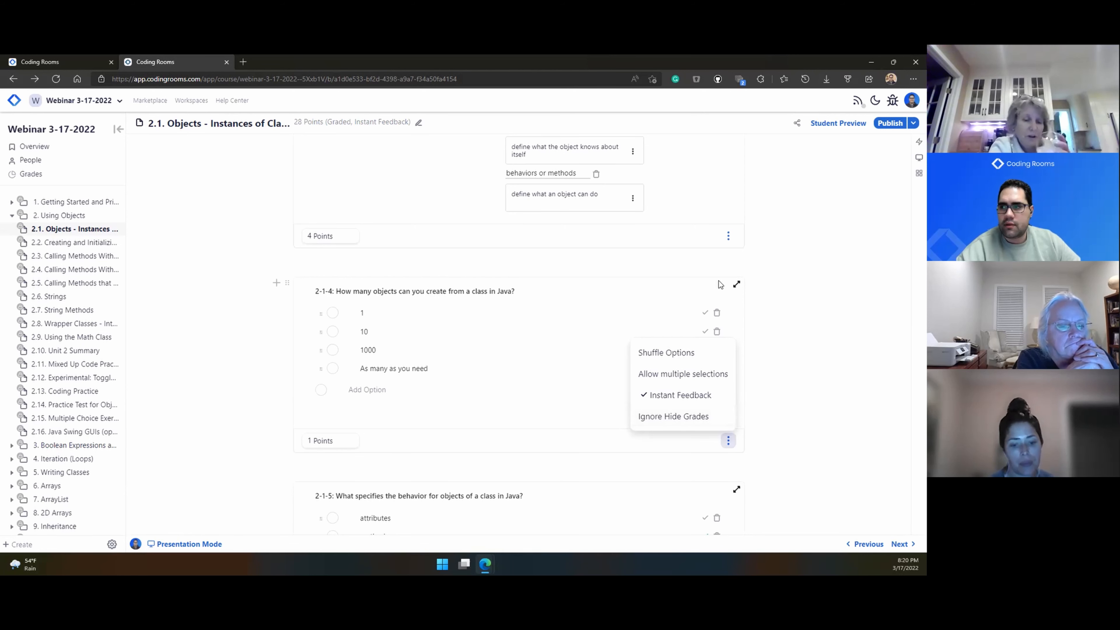
click(752, 261)
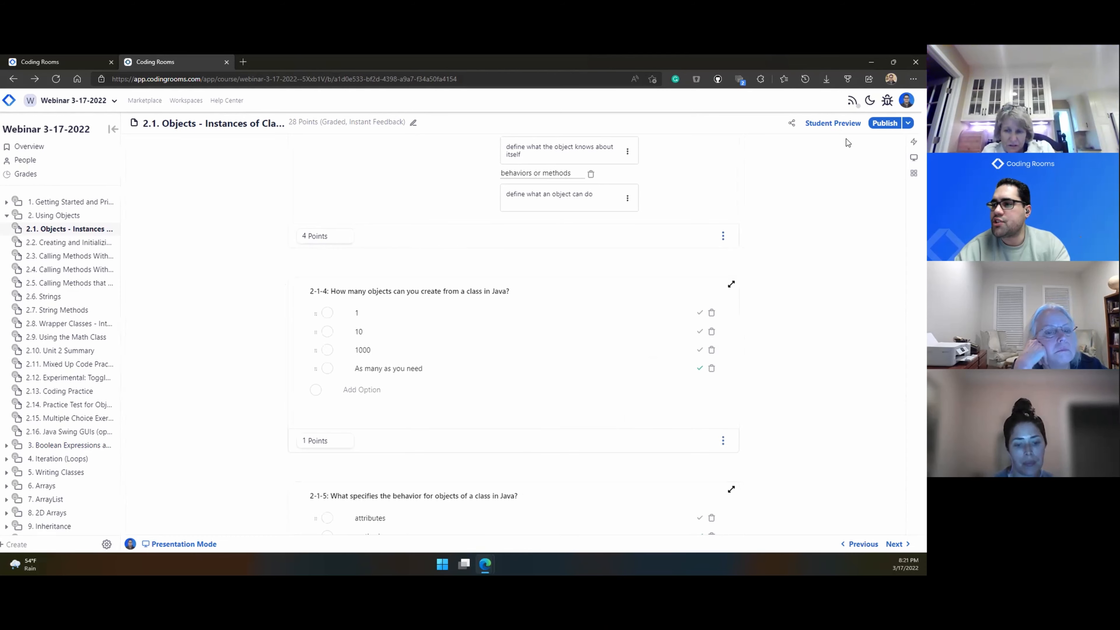
scroll(845, 130, up, 5)
scroll(841, 193, down, 5)
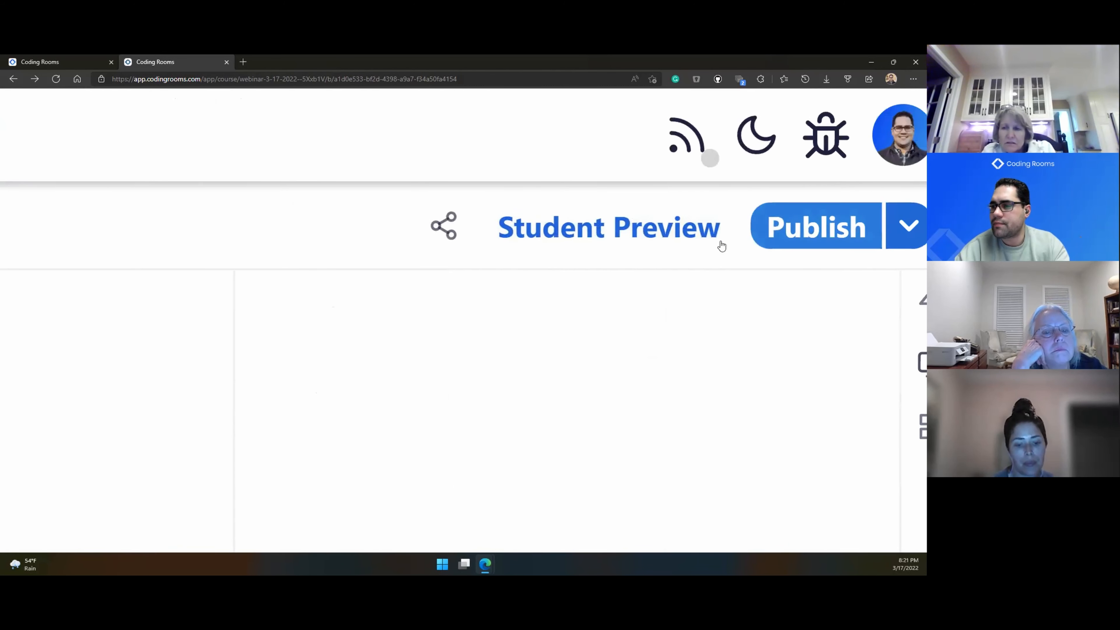
scroll(720, 243, up, 4)
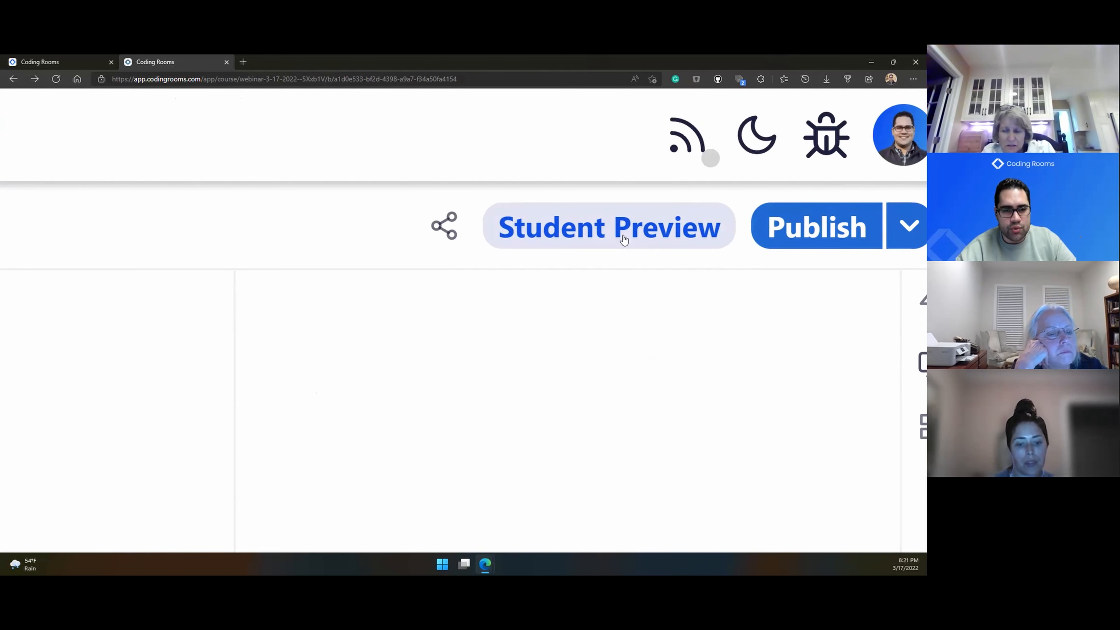
Step: In Student Preview, check answer 1 for question 2-1-4, then correct it to 'As many as you need'
click(623, 238)
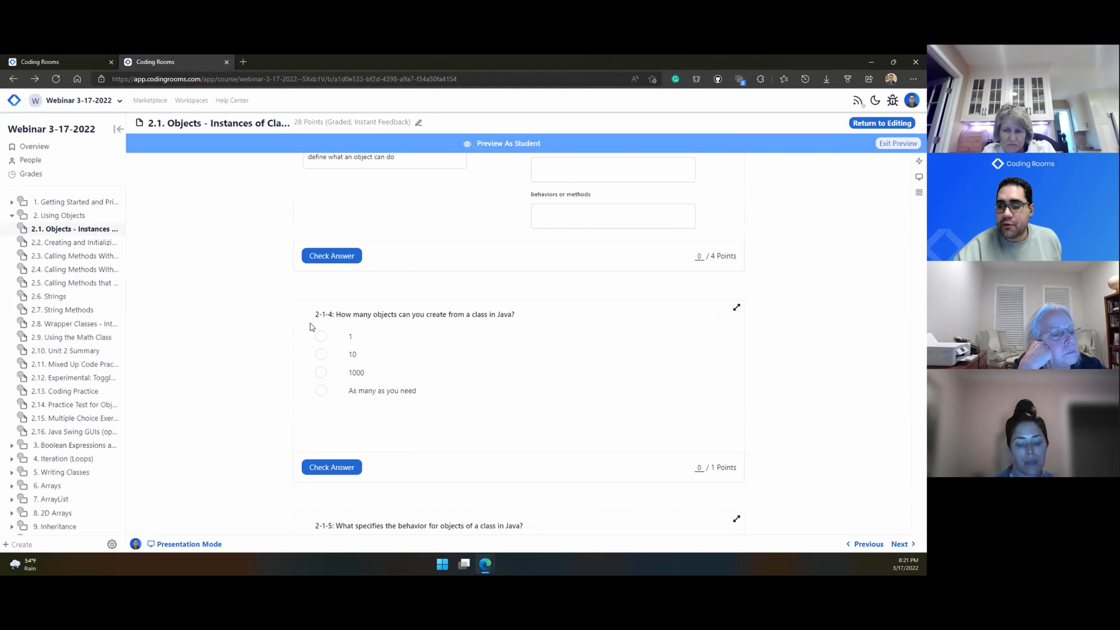
scroll(310, 324, down, 1)
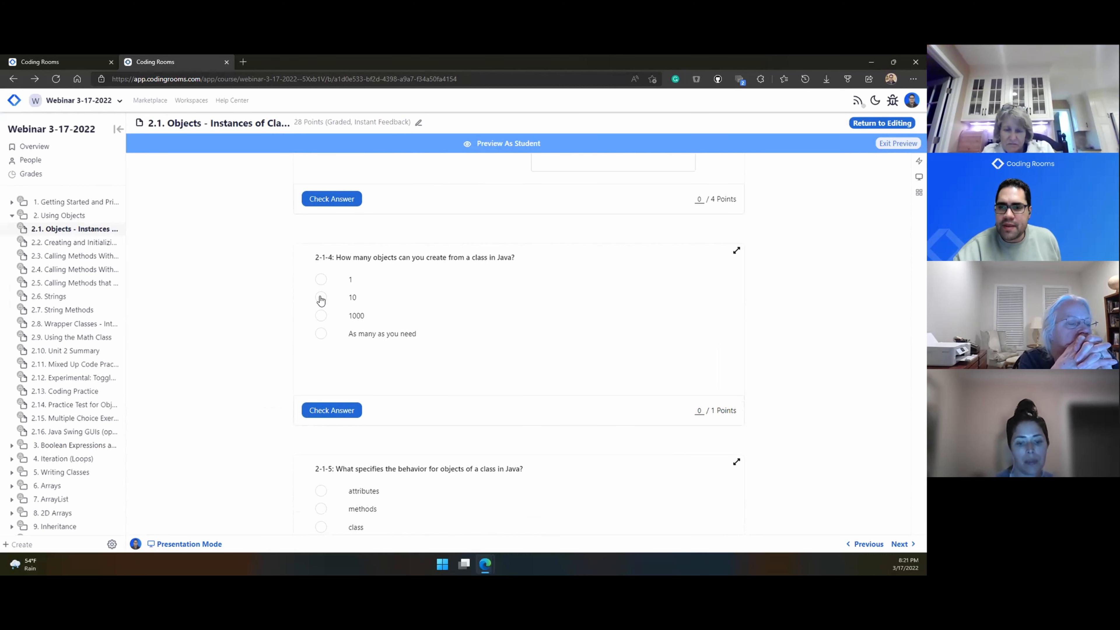
click(322, 280)
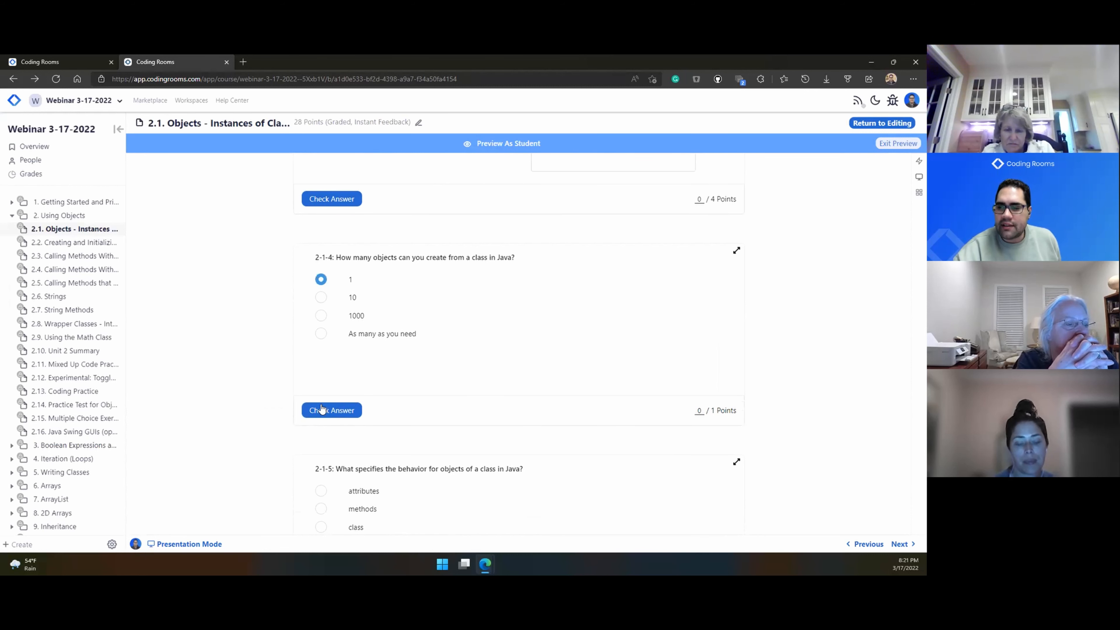
click(322, 409)
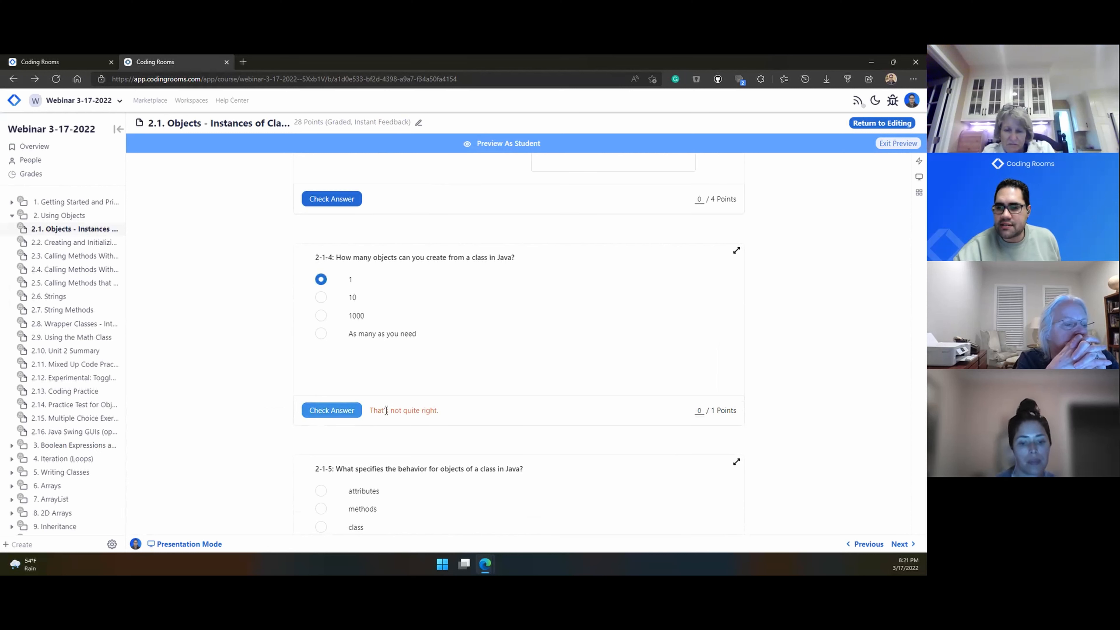
click(321, 333)
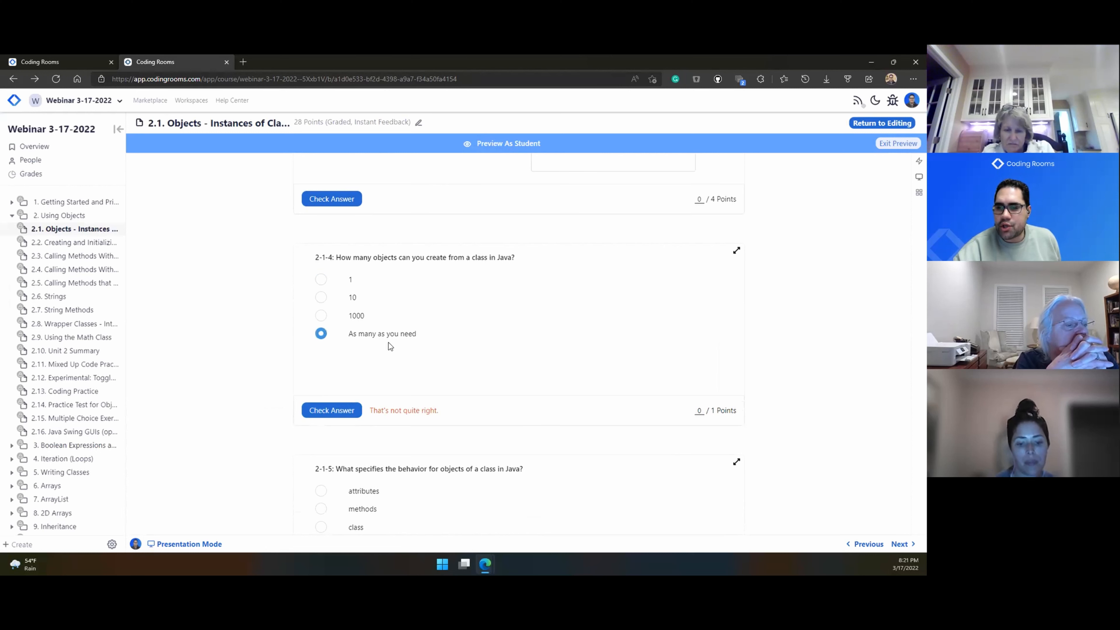
click(324, 414)
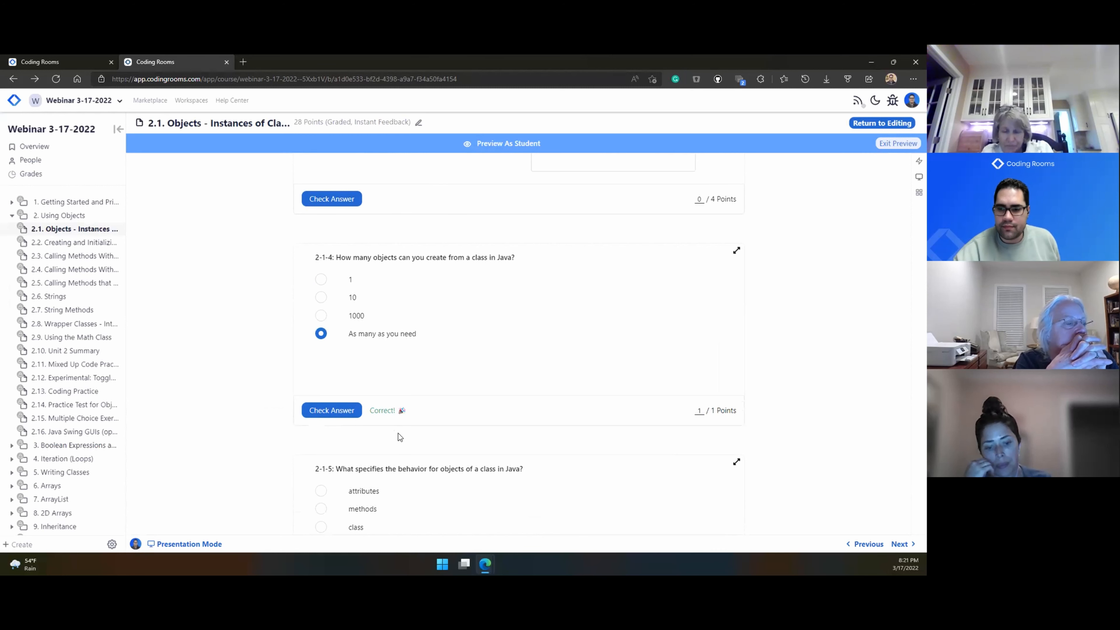
scroll(398, 433, down, 15)
scroll(259, 447, down, 15)
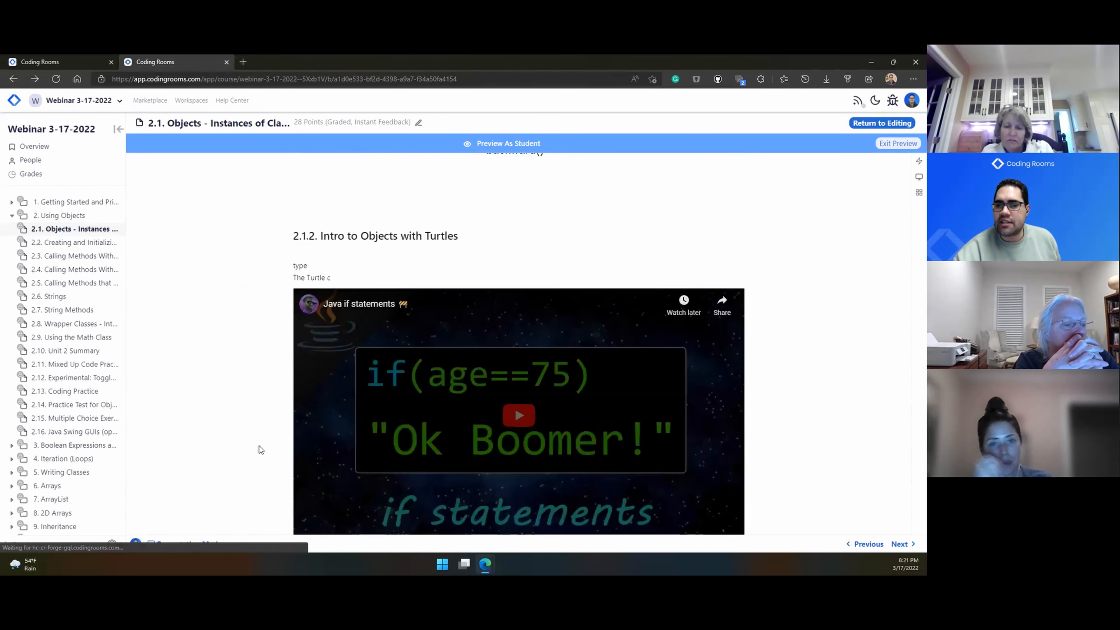
Step: Submit TurtleTest.java, confirm its automated test passes, and exit the student preview
scroll(259, 447, down, 12)
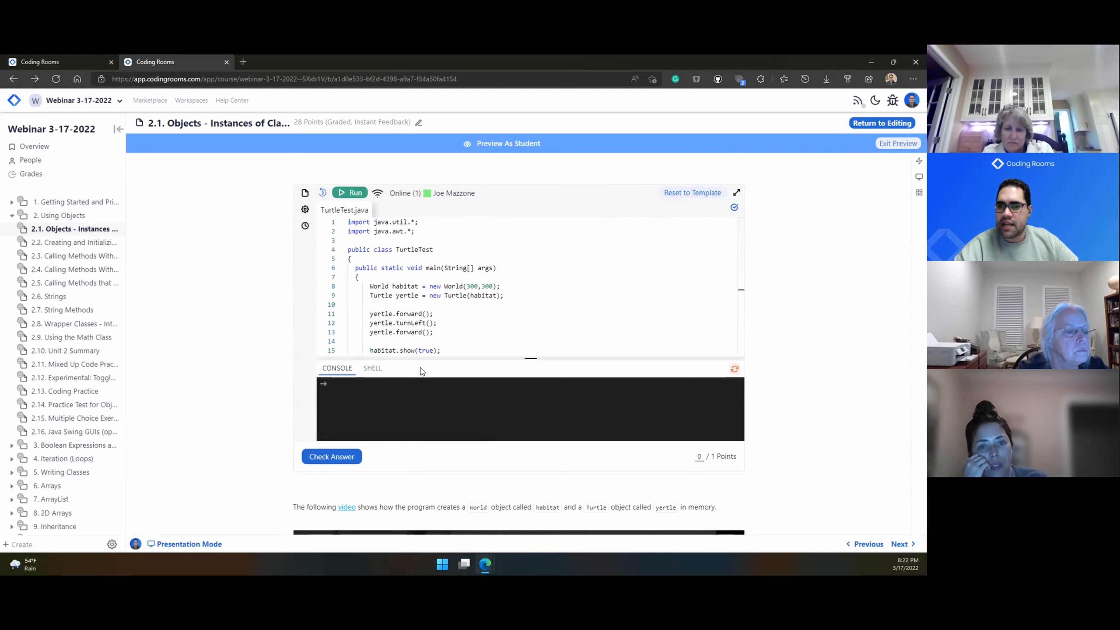
click(343, 461)
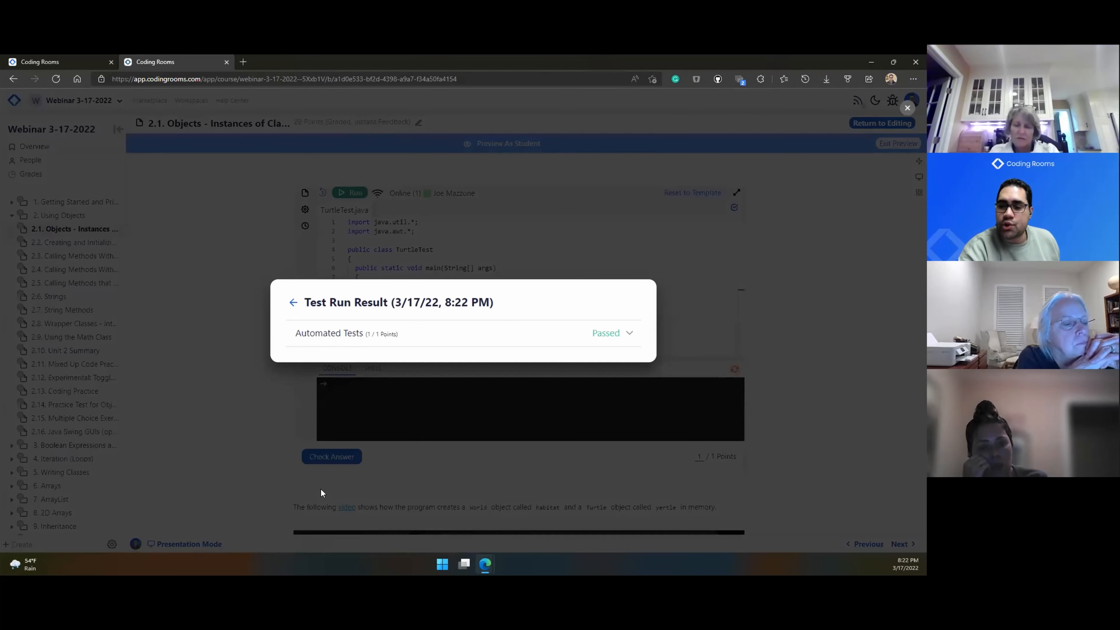
click(483, 334)
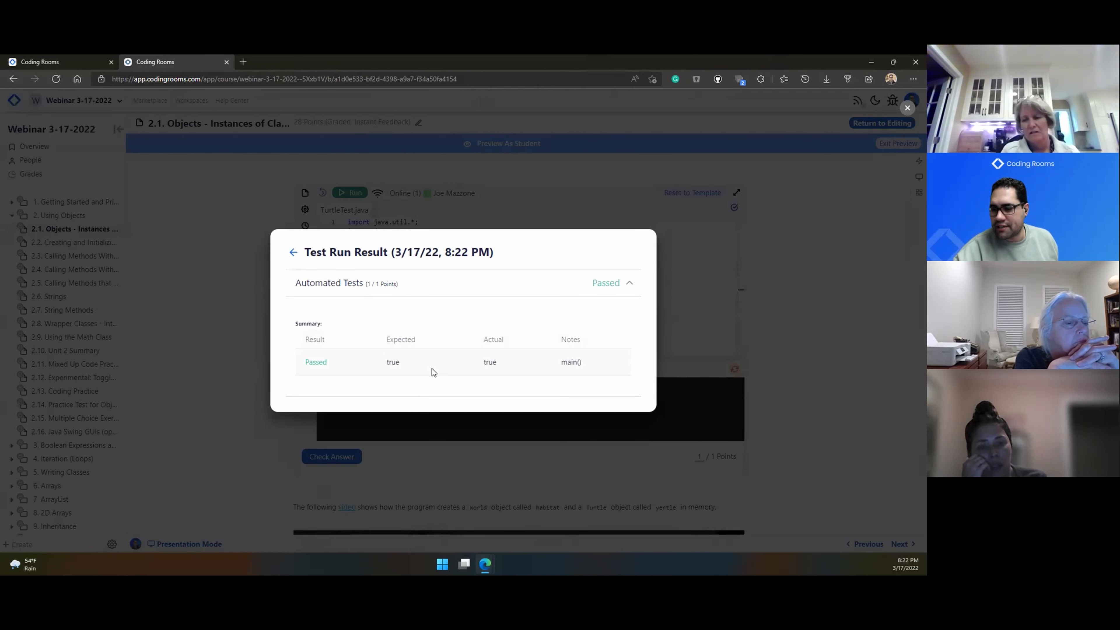
click(234, 428)
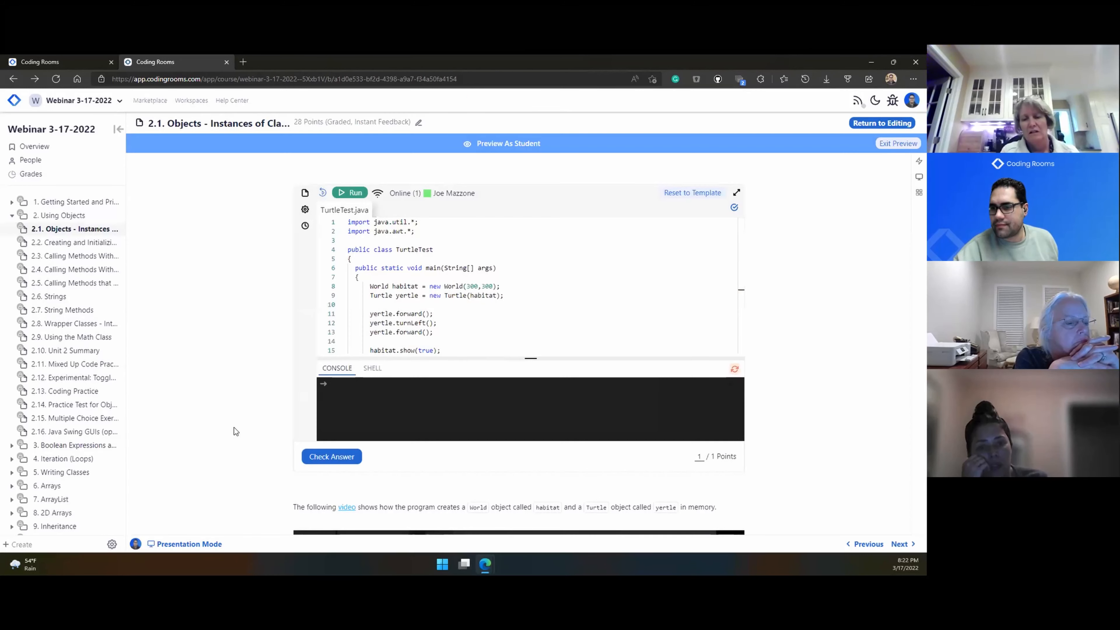
click(899, 144)
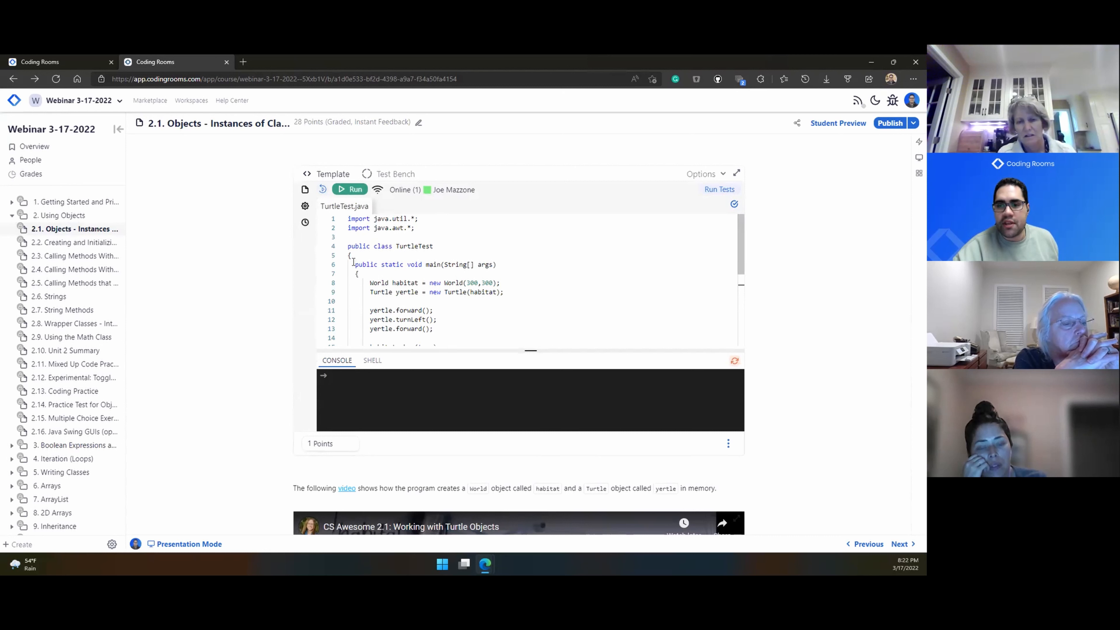
Step: Review the JUnit 4 Unit Test Code on the turtle exercise's Test Bench
click(381, 179)
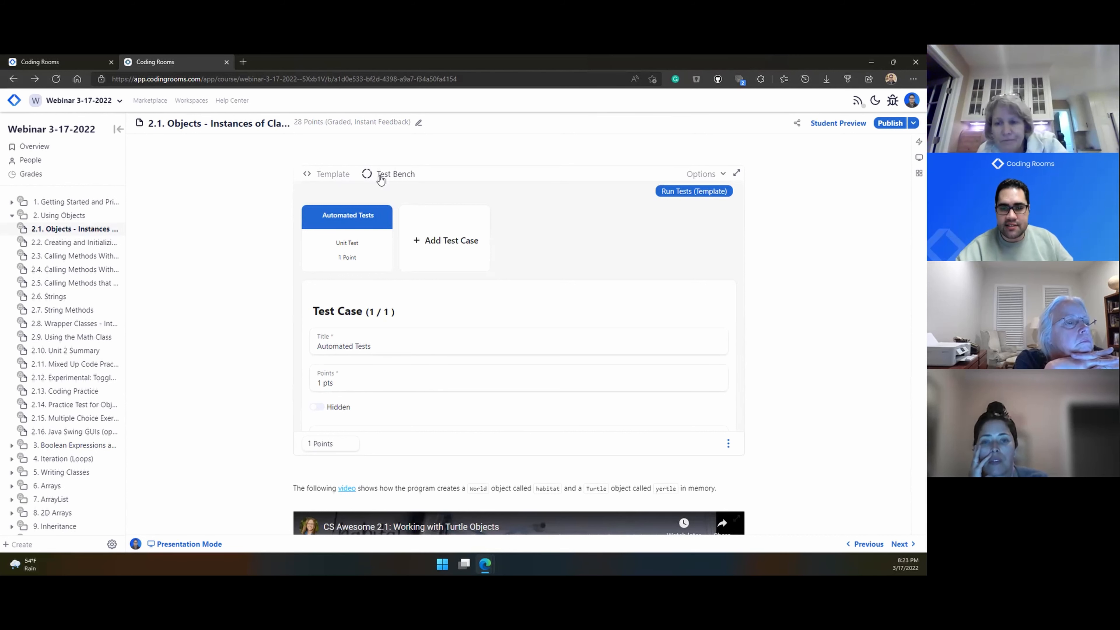
scroll(387, 282, down, 2)
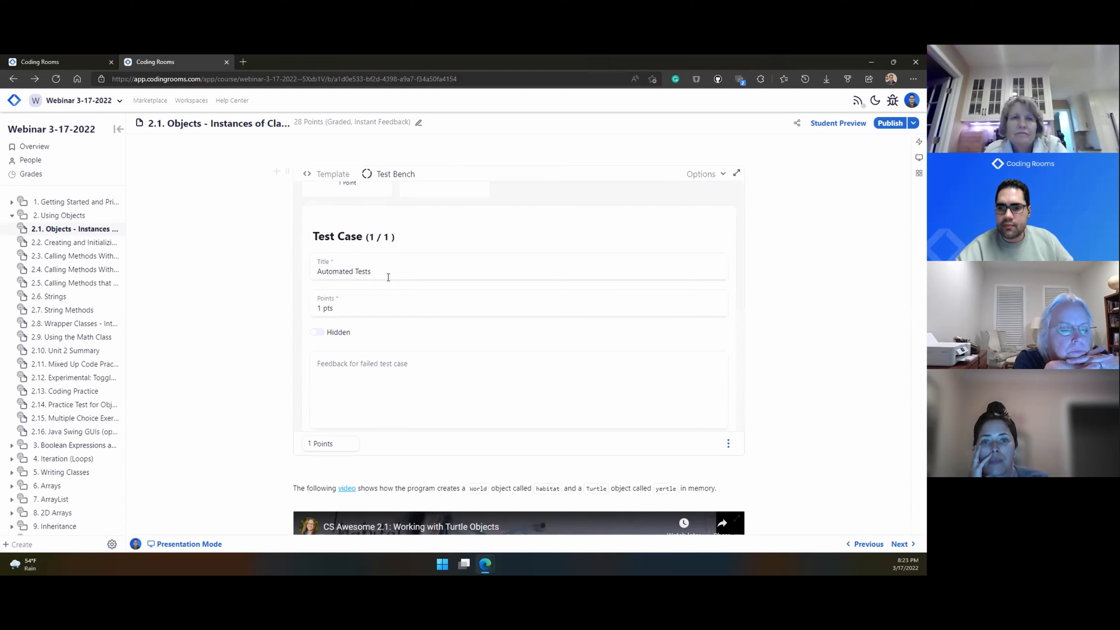
scroll(388, 278, up, 2)
scroll(386, 280, down, 5)
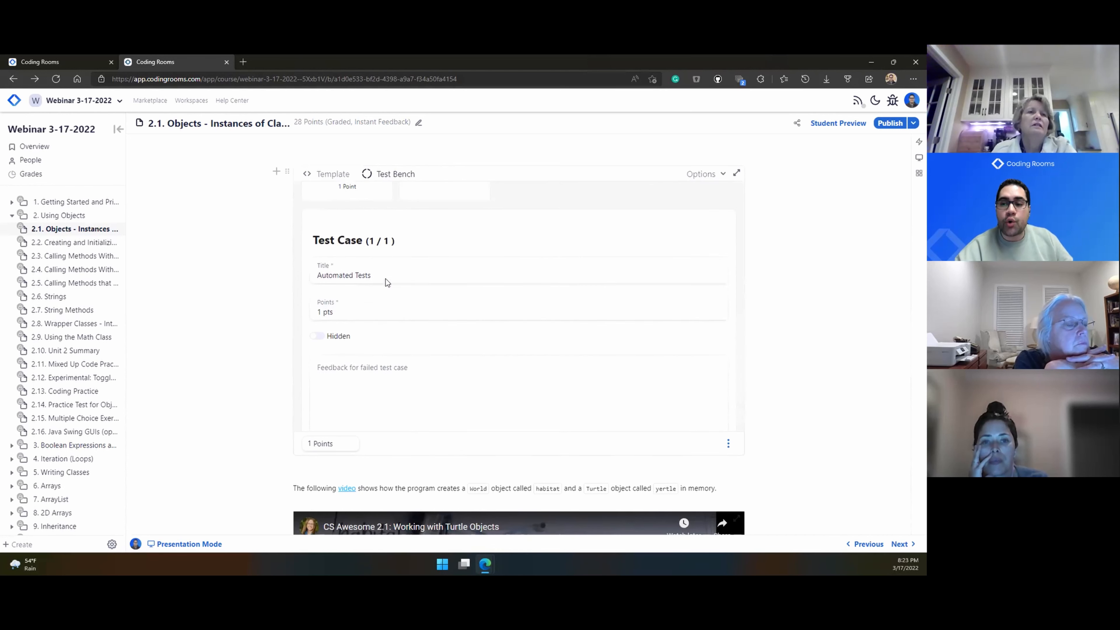
scroll(388, 292, down, 4)
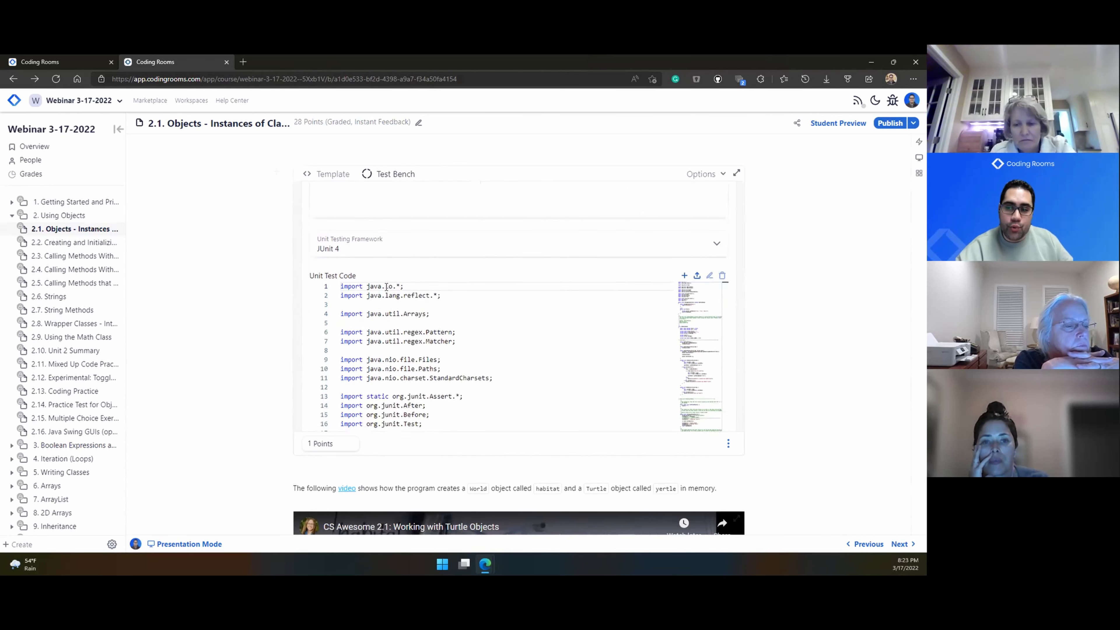
scroll(398, 264, down, 2)
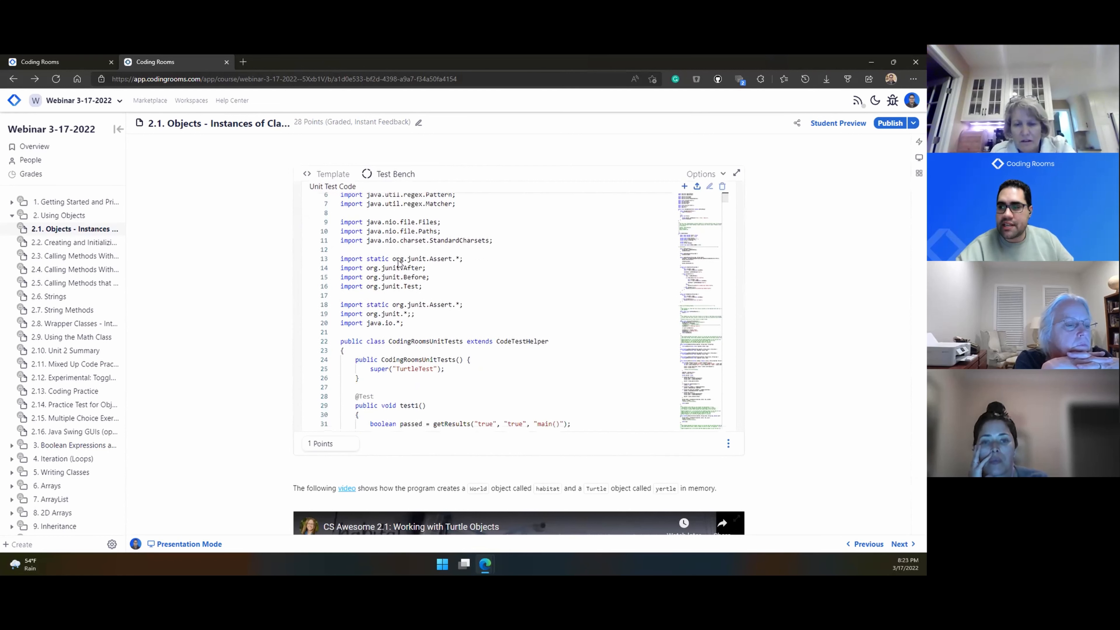
scroll(388, 267, down, 10)
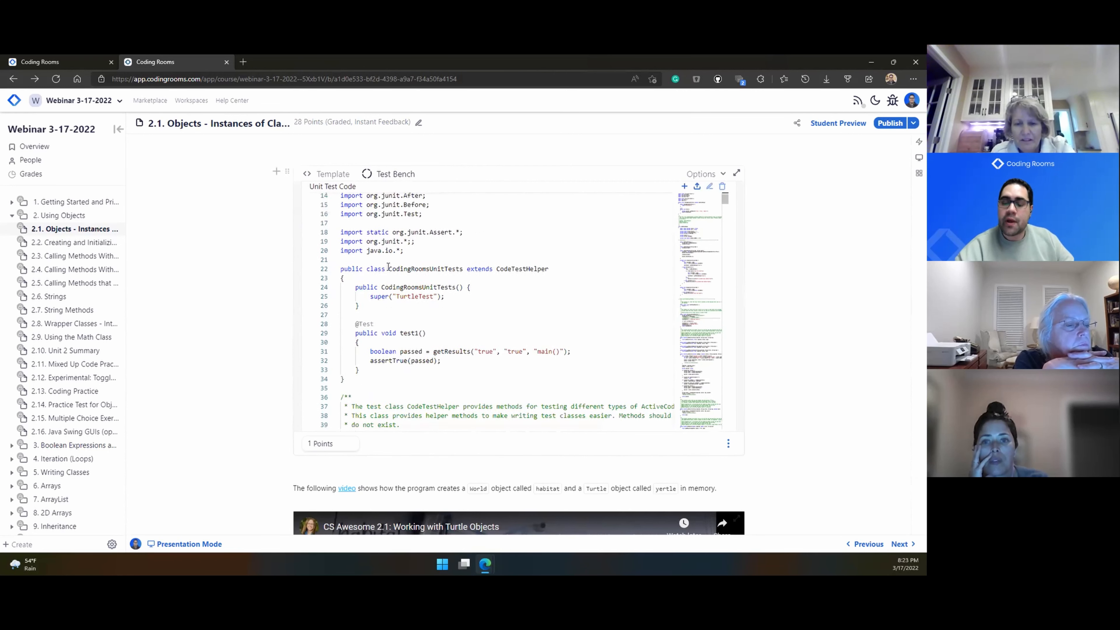
scroll(390, 319, down, 5)
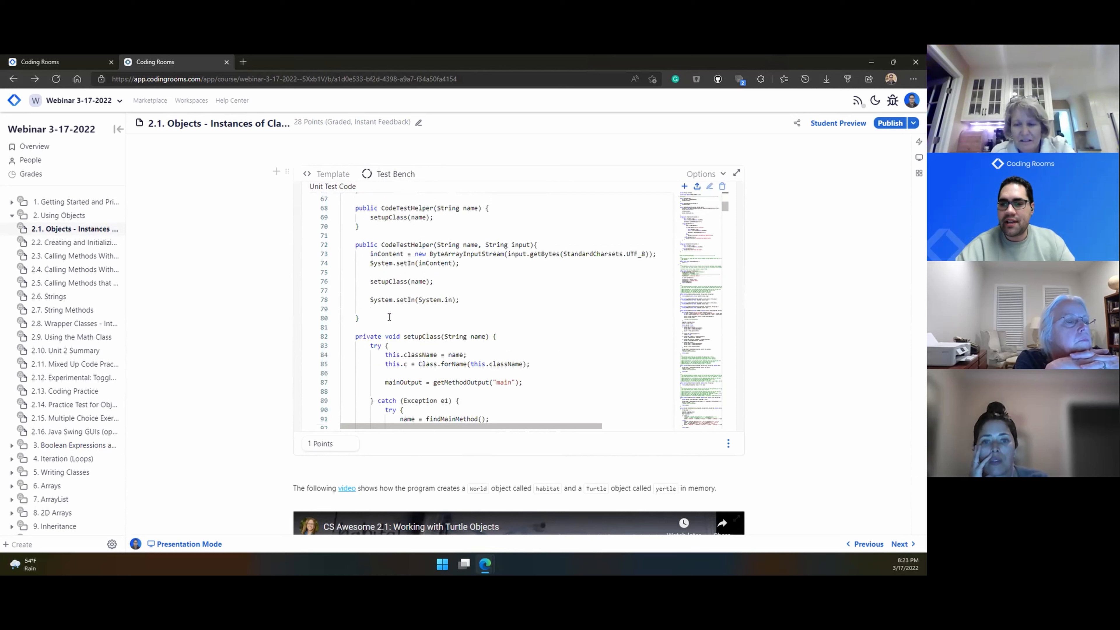
Step: Start a new test case and bring up its Test Type choices
scroll(390, 323, up, 15)
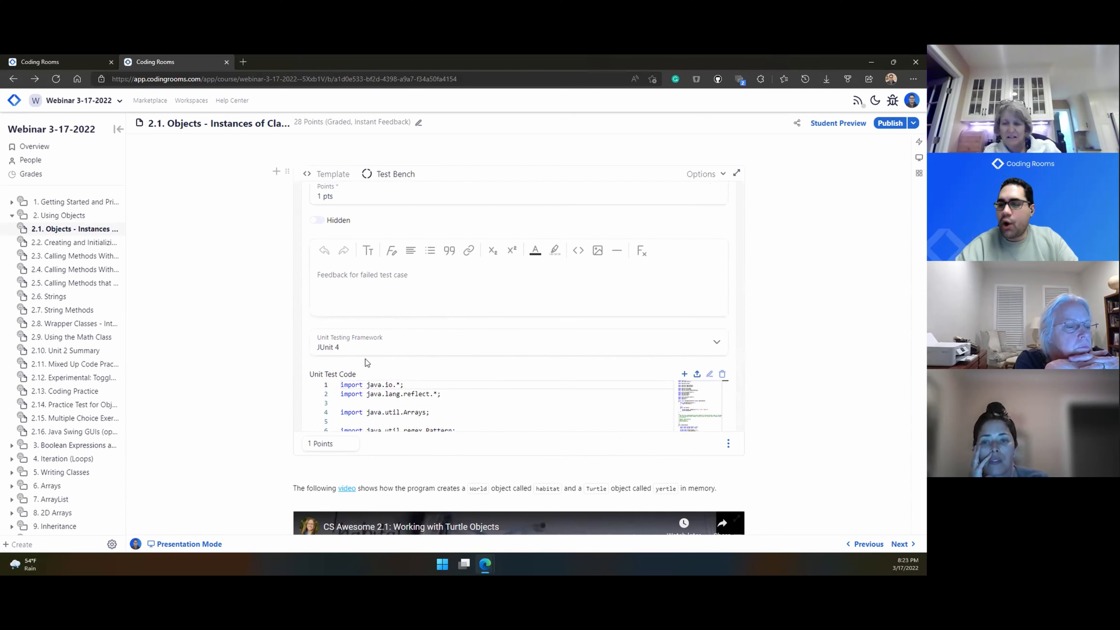
scroll(378, 379, up, 5)
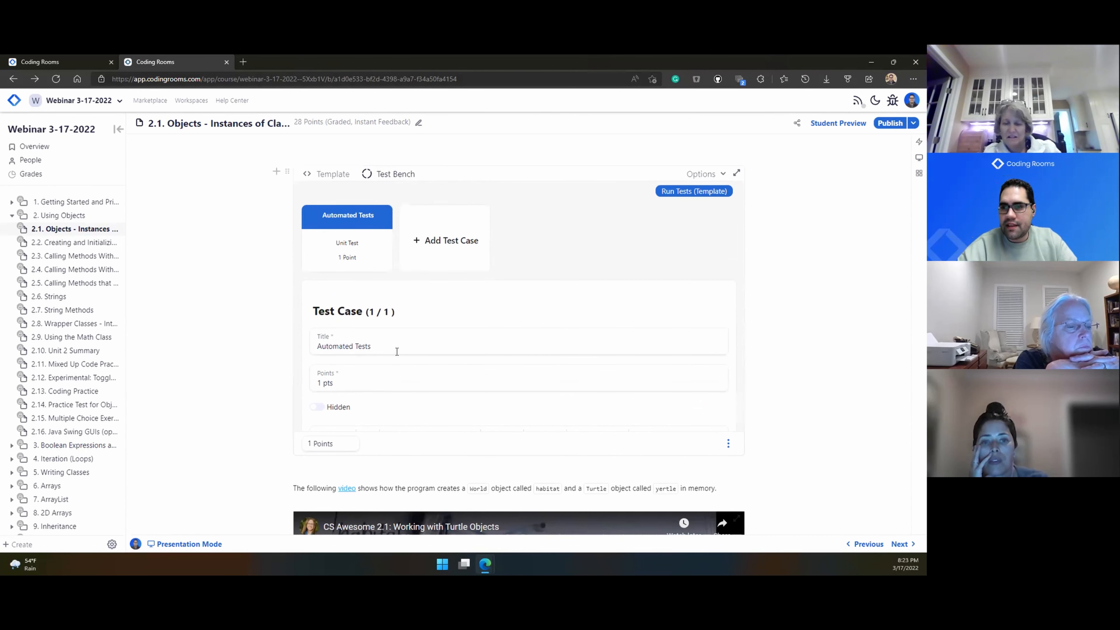
click(426, 260)
click(416, 353)
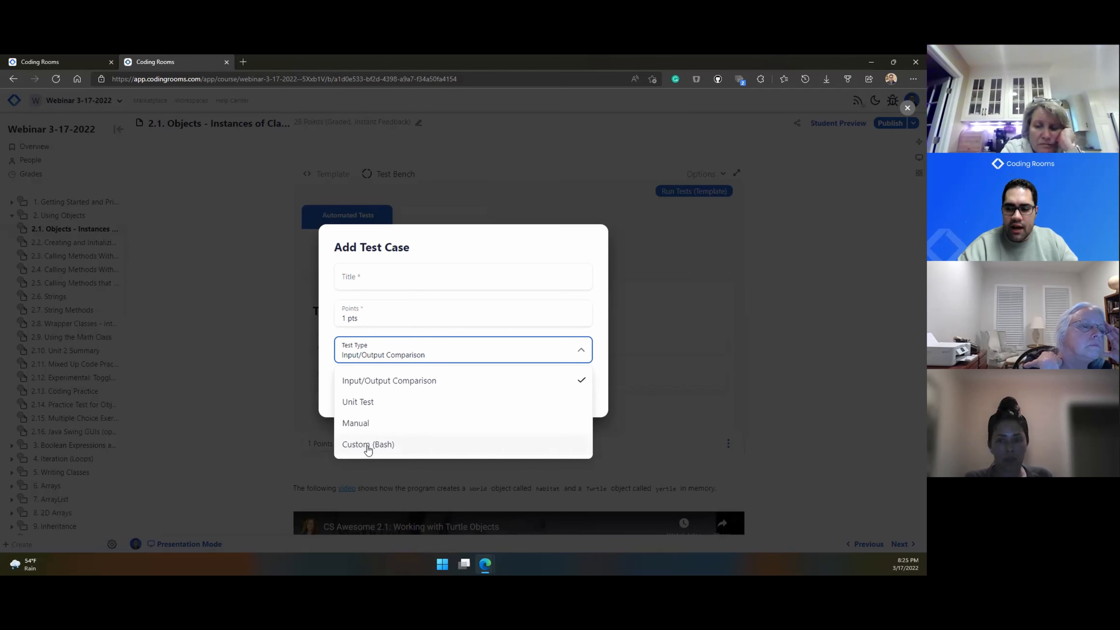
Step: Close the unsaved Add Test Case dialog and choose Create Model Solution from Options
click(425, 200)
click(425, 200)
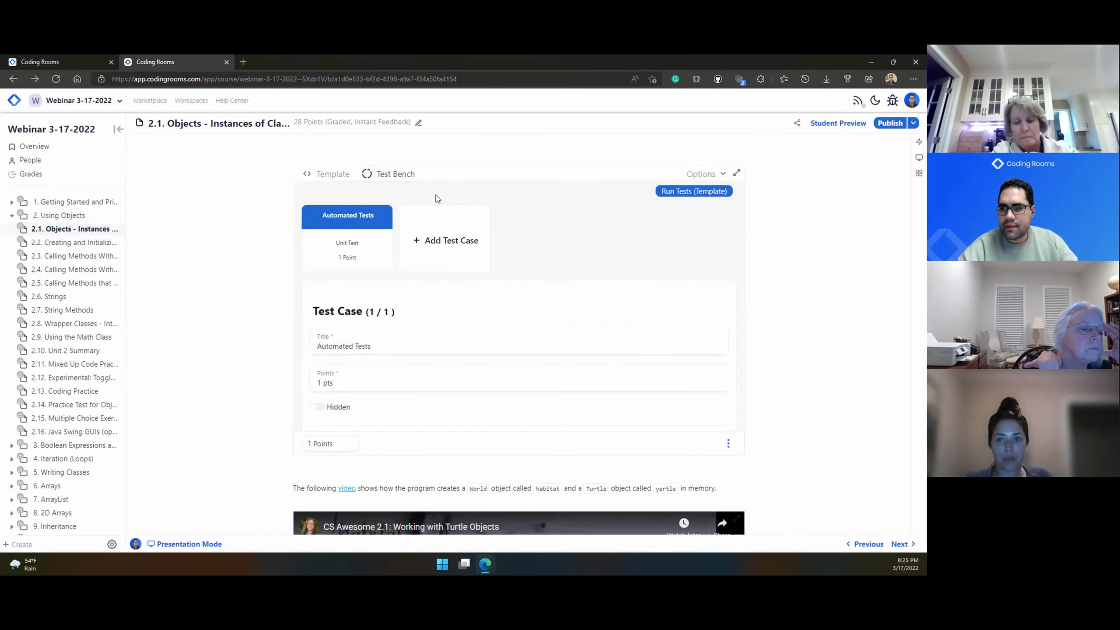
click(714, 178)
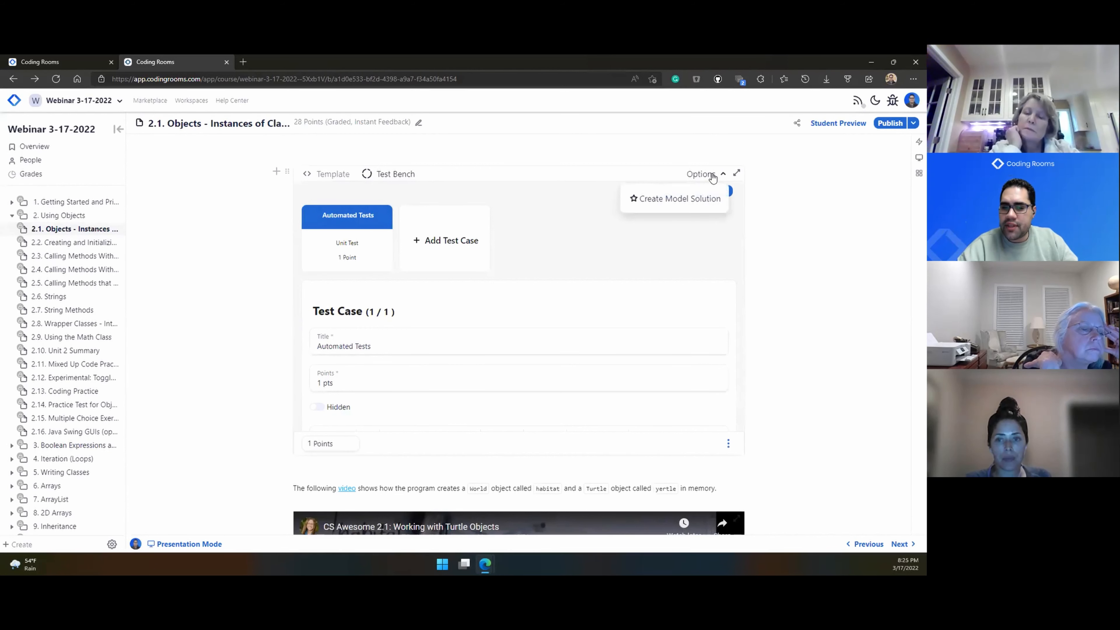
click(693, 204)
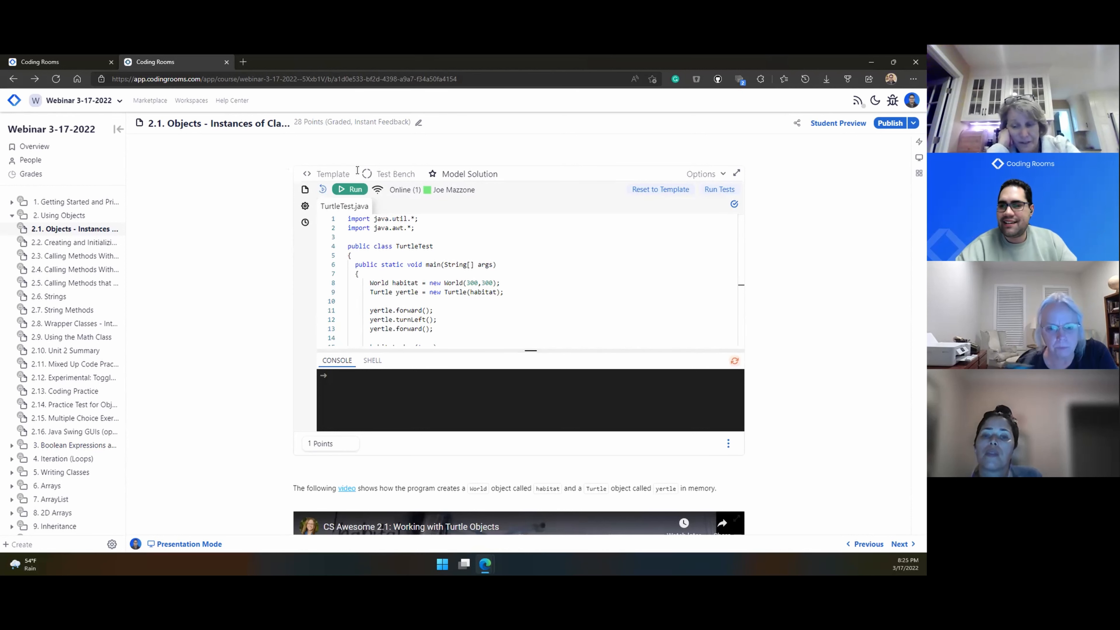
Step: Inspect the Test Bench cases and failed-test feedback box, then bring up the Create choices
scroll(275, 395, down, 3)
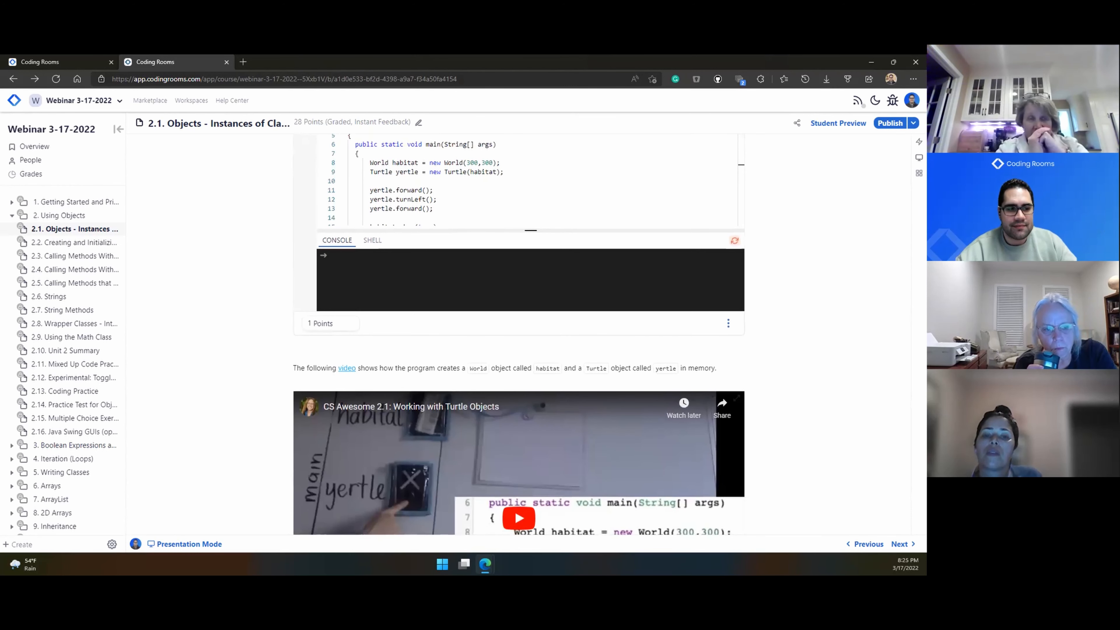
scroll(383, 238, up, 4)
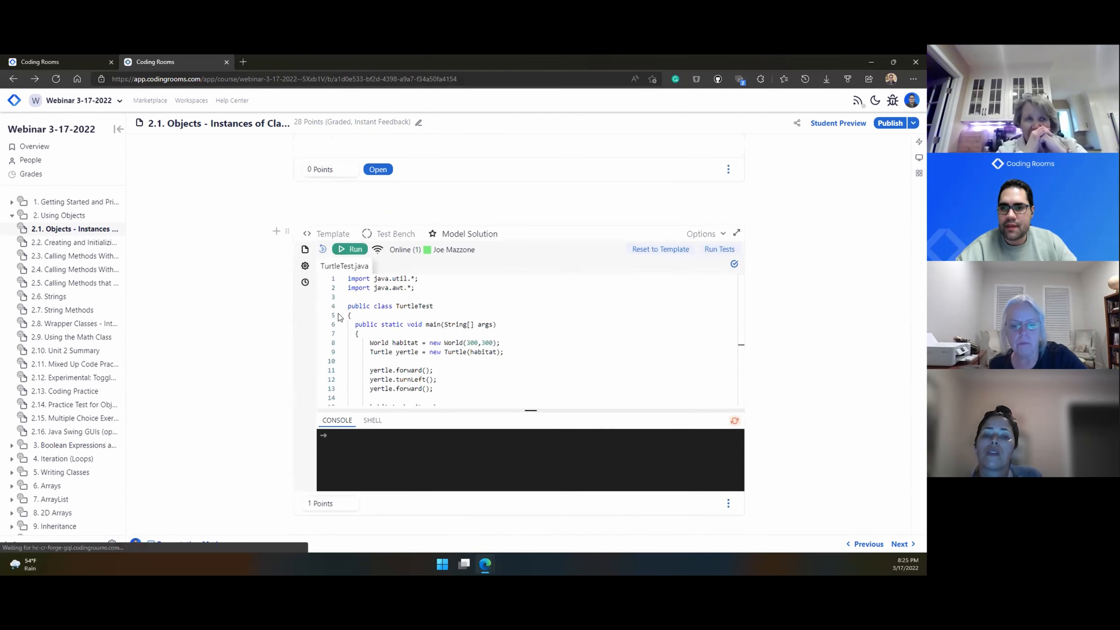
click(384, 238)
scroll(325, 348, down, 3)
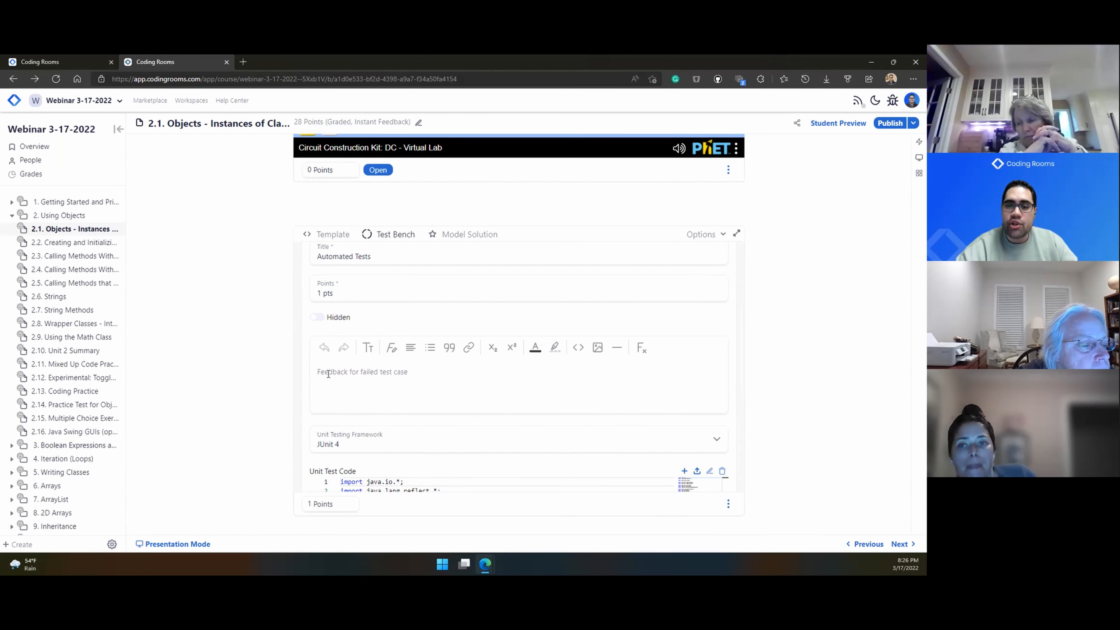
click(380, 366)
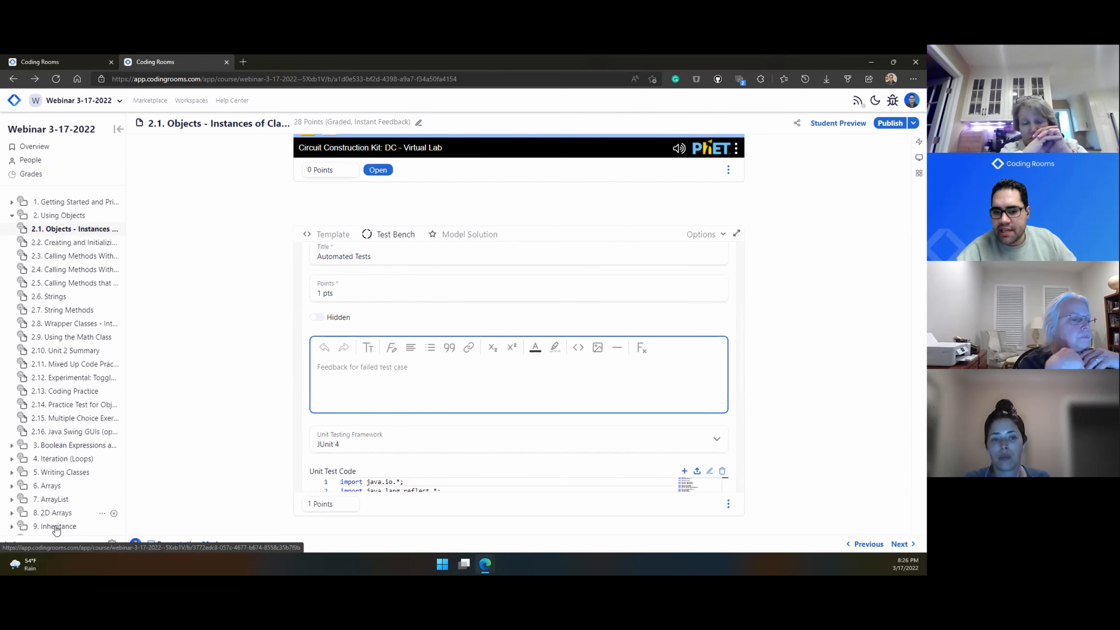
click(22, 545)
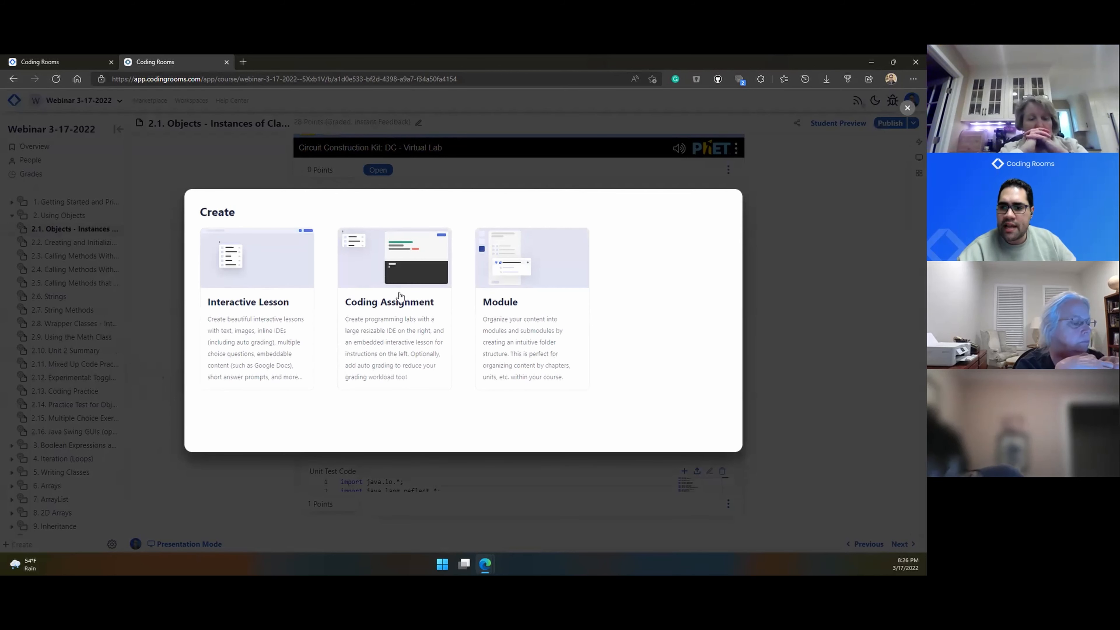
Step: Dismiss the Create dialog and copy the course join link from the People page
click(156, 278)
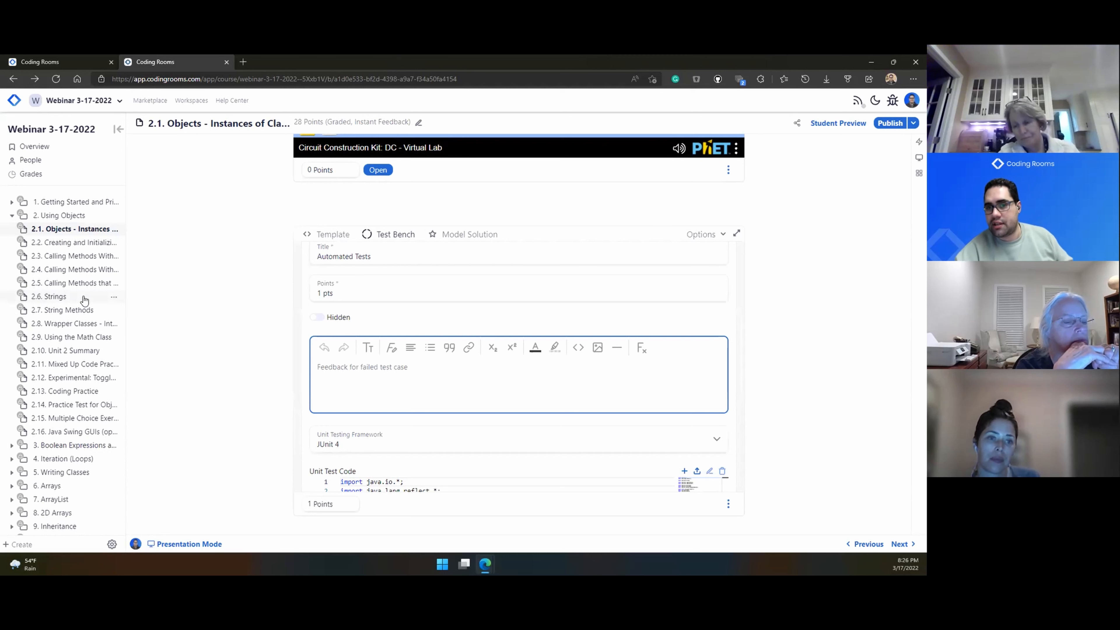
scroll(37, 167, up, 5)
click(58, 166)
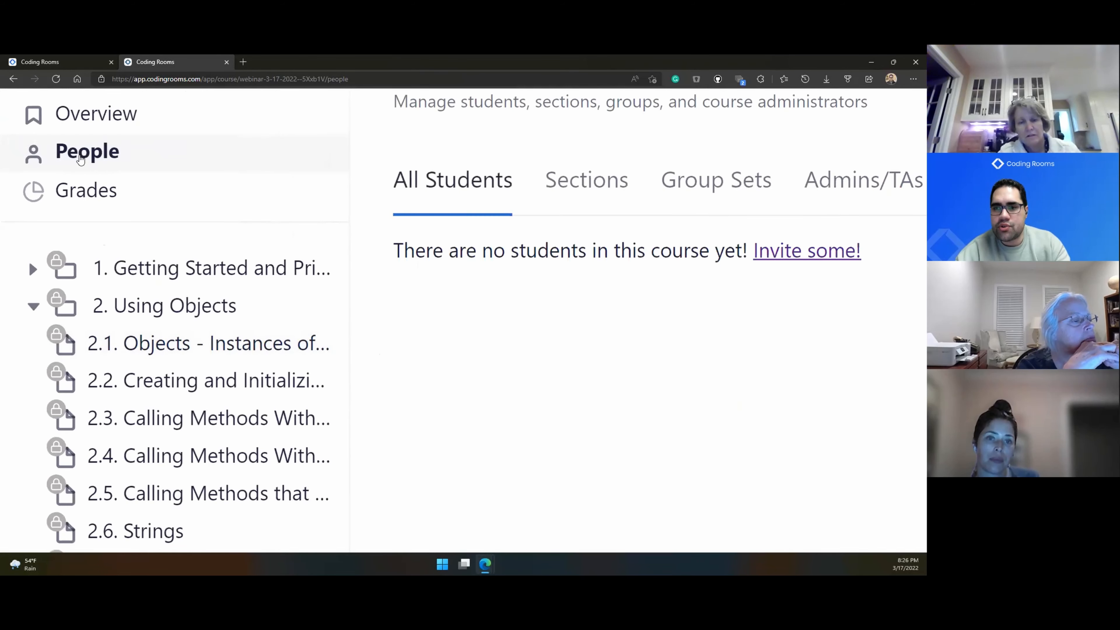
scroll(80, 160, down, 5)
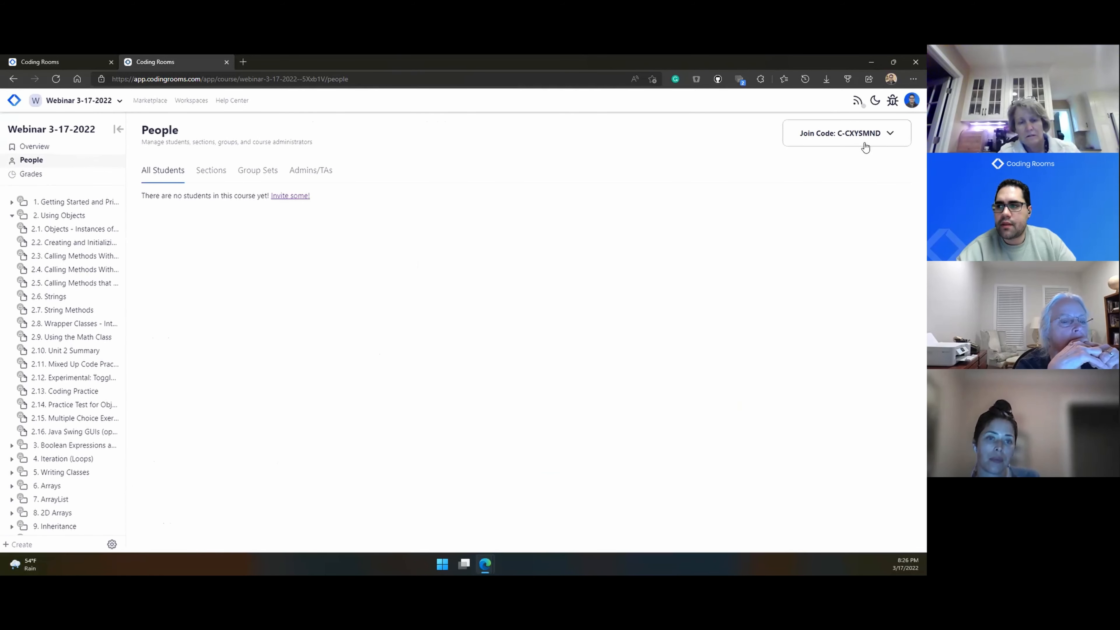
click(885, 134)
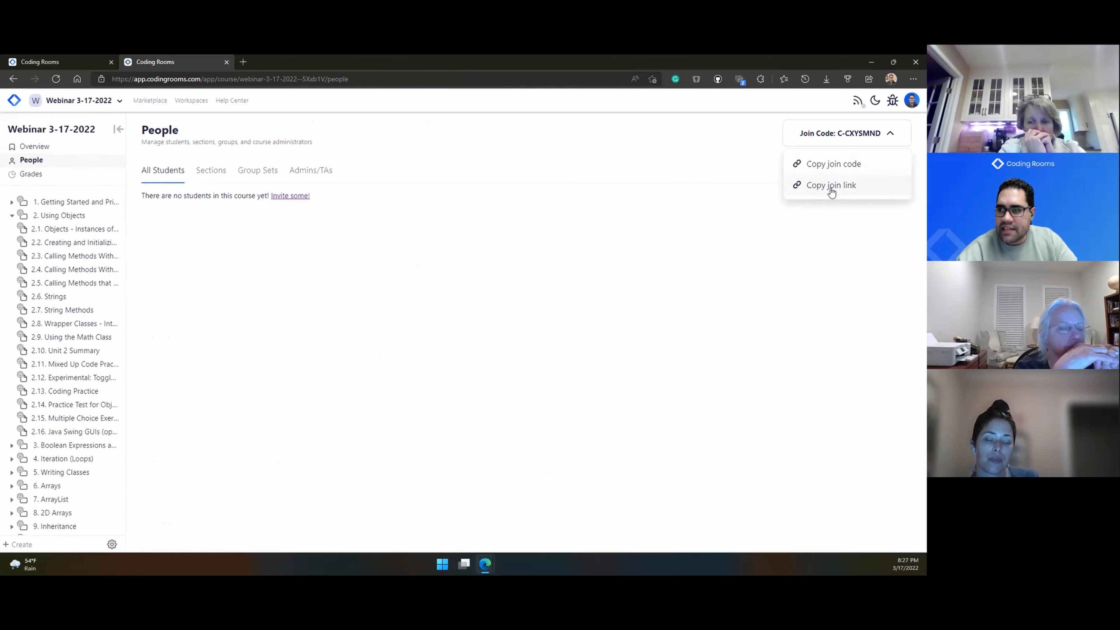
click(830, 185)
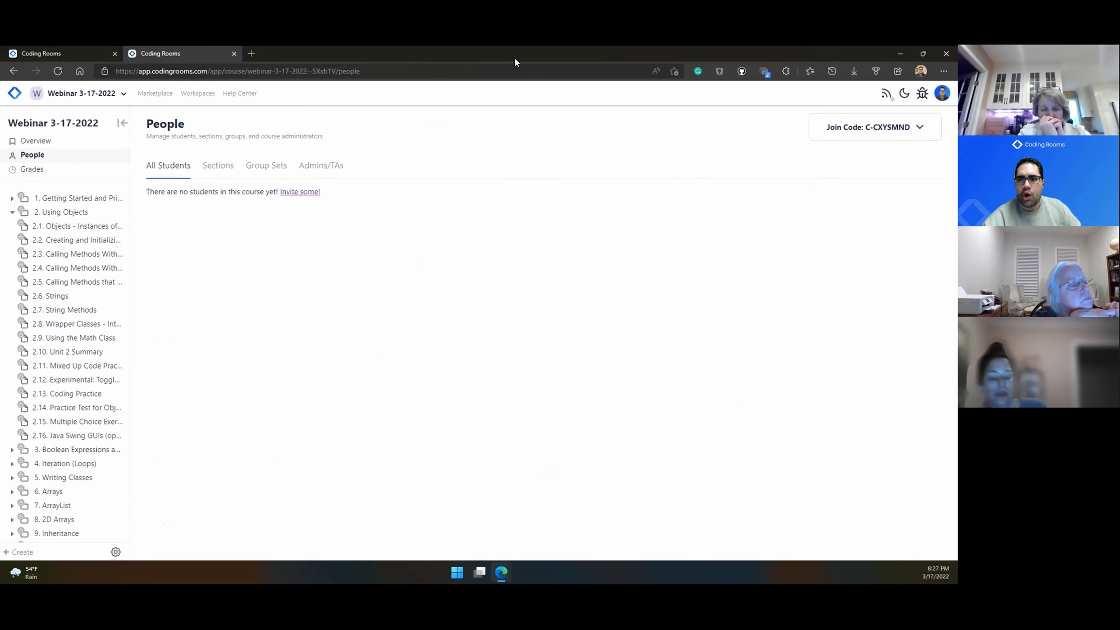
double_click(502, 65)
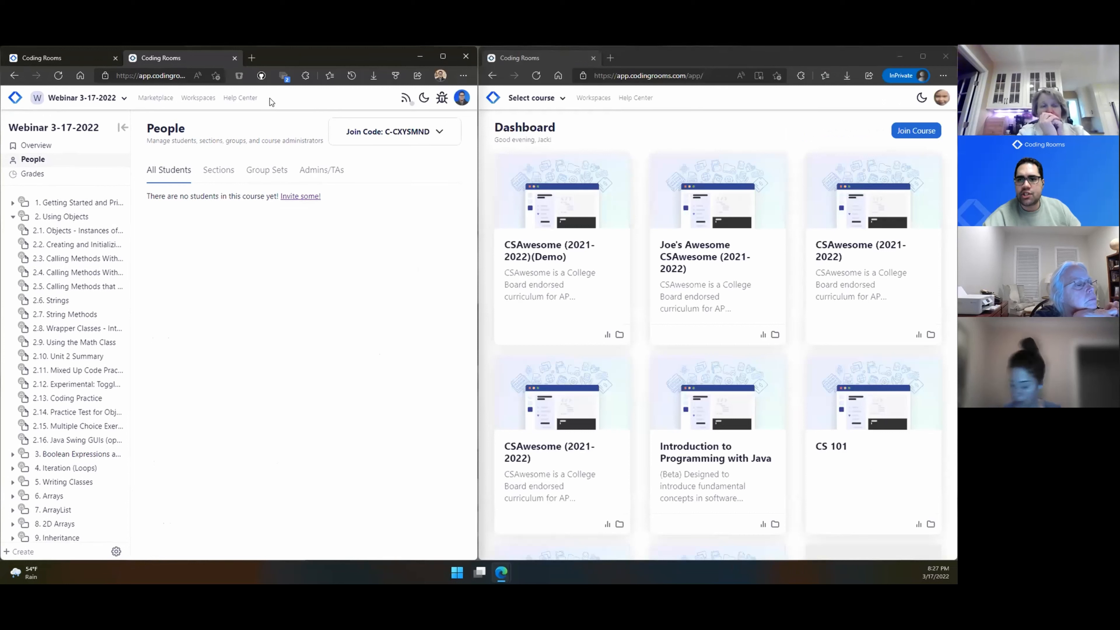
Step: Paste the copied join link into the InPrivate window to join as a test student
click(712, 77)
key(ctrl+v)
key(Return)
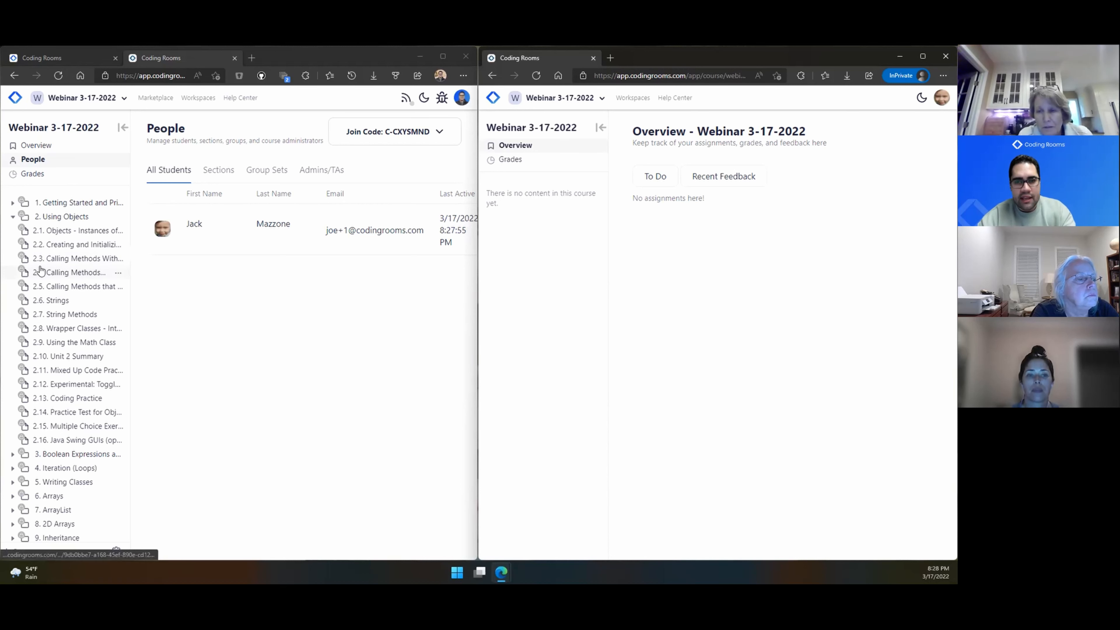
scroll(41, 271, up, 5)
scroll(41, 271, up, 1)
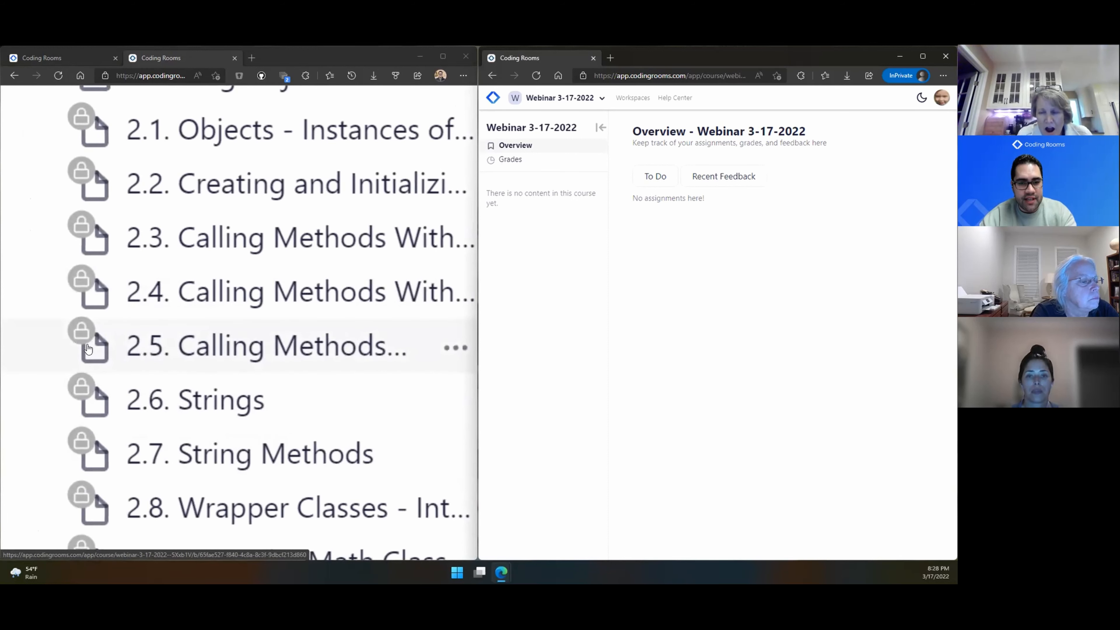
scroll(87, 349, down, 5)
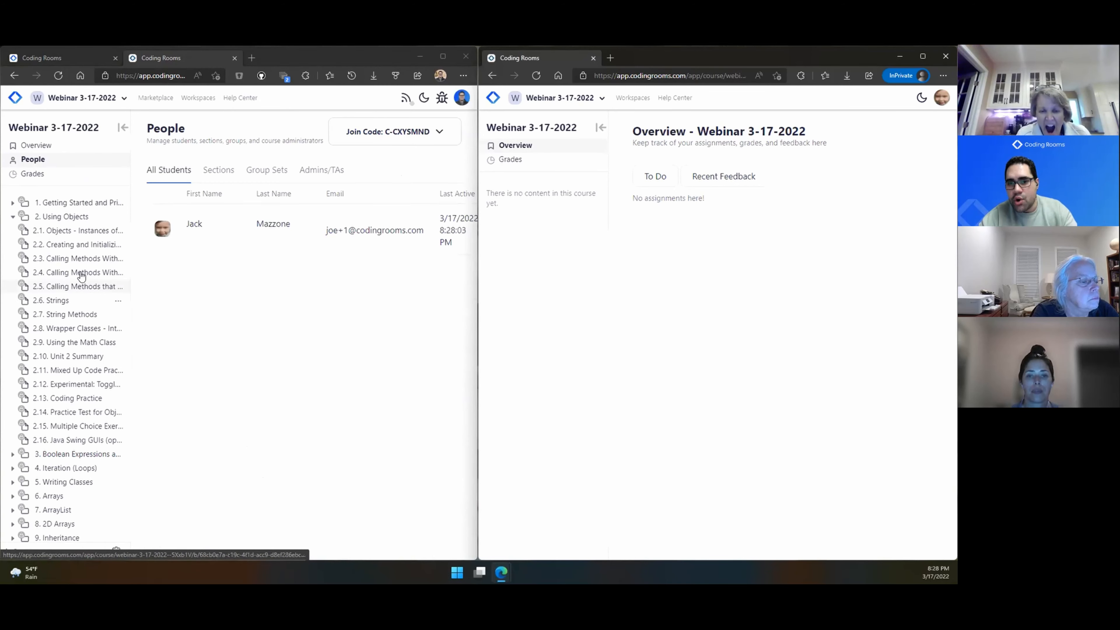
Step: Publish lesson 2.1 Objects - Instances of Classes from the teacher's window
click(79, 231)
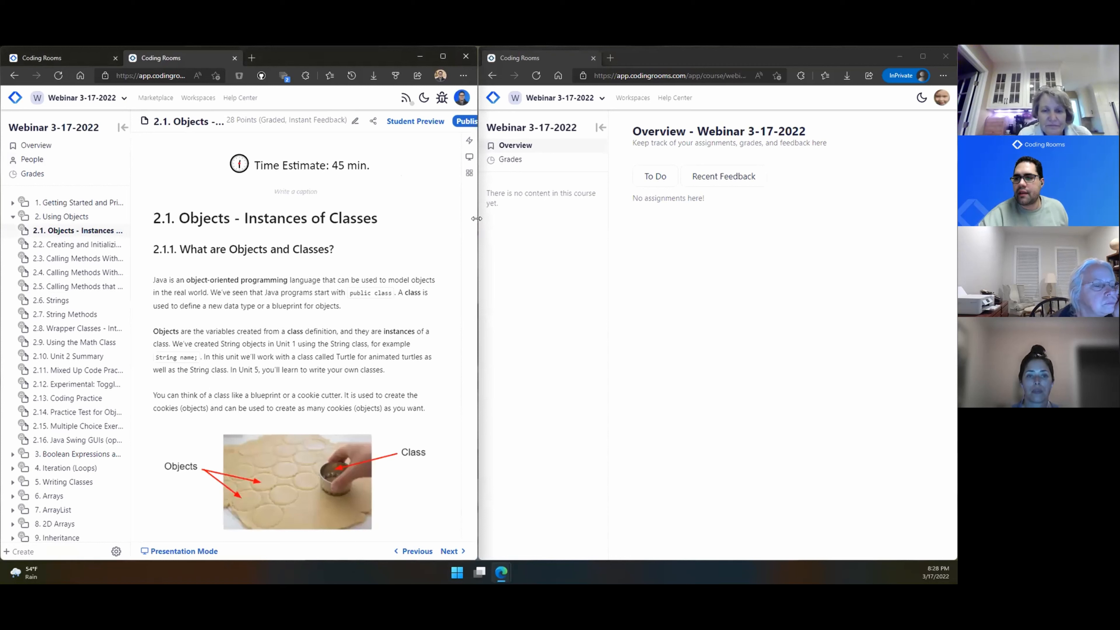
drag(476, 219, 560, 218)
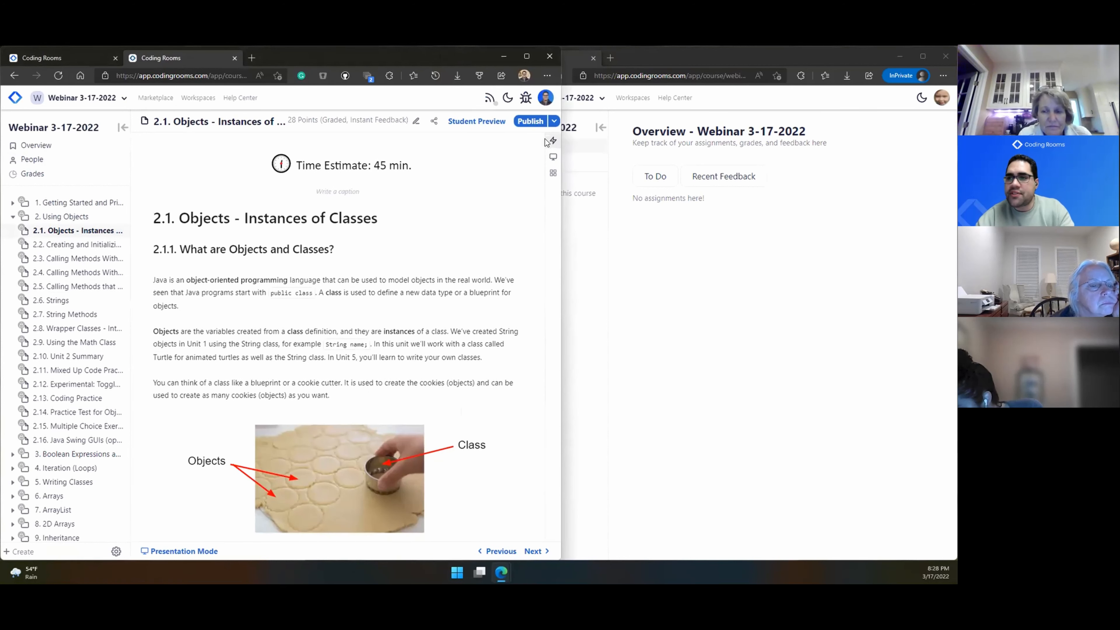
scroll(546, 142, up, 5)
scroll(546, 143, up, 4)
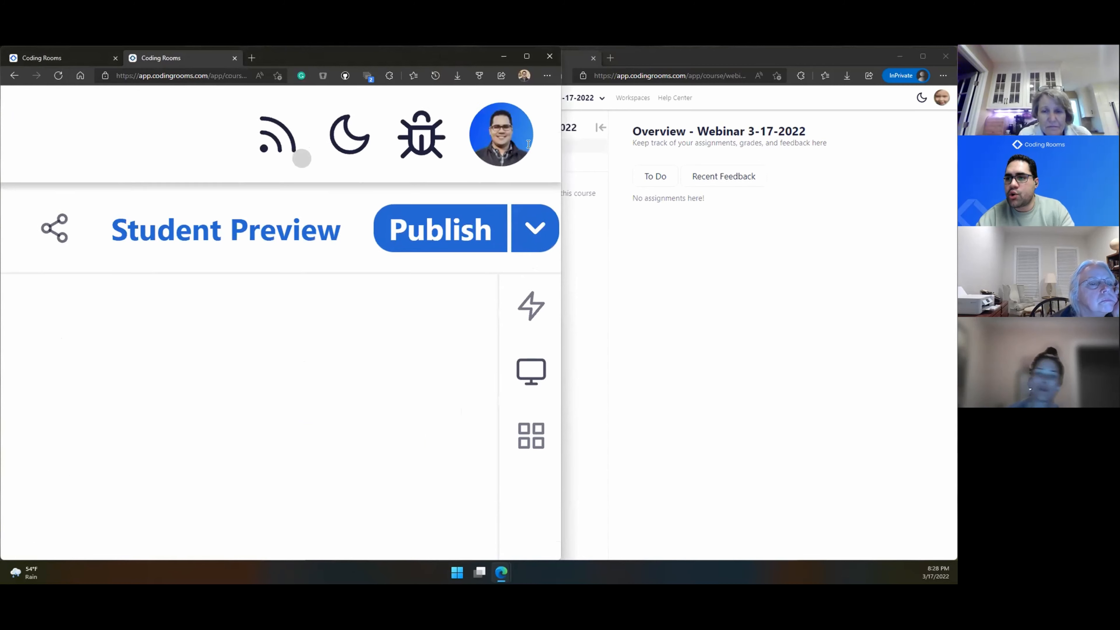
click(491, 223)
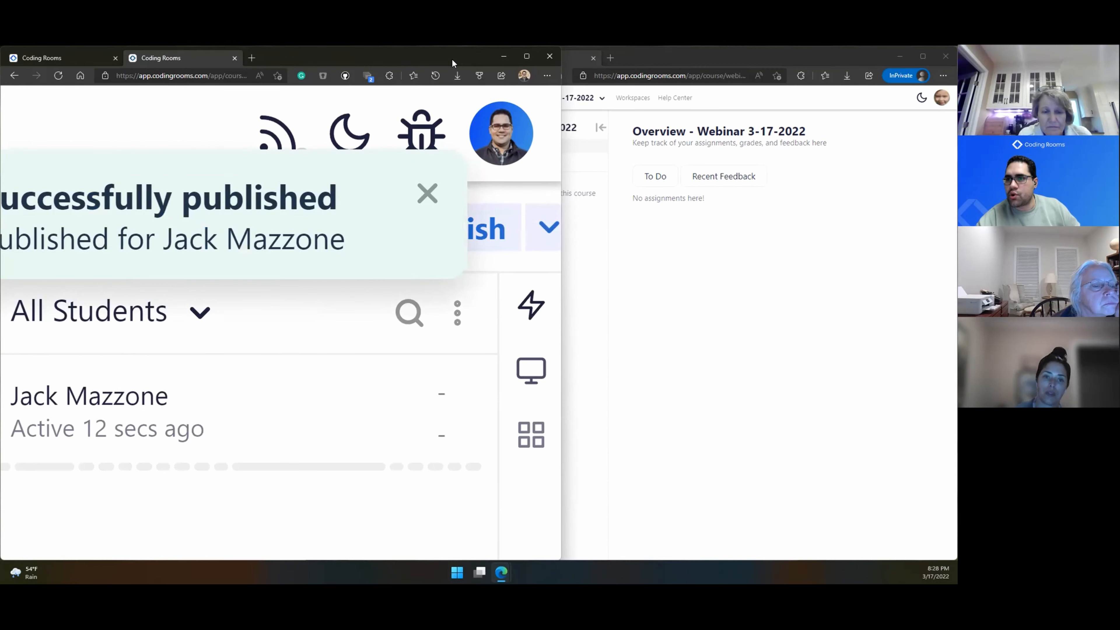
key(super+Left)
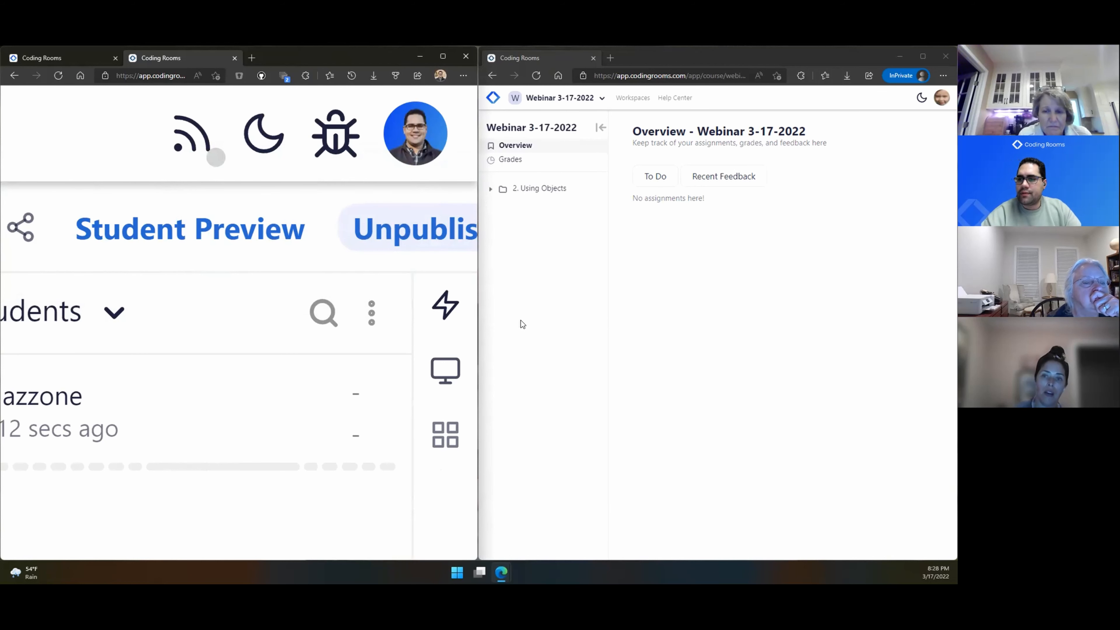
Step: As the student, expand 2. Using Objects and open lesson 2.1
click(502, 194)
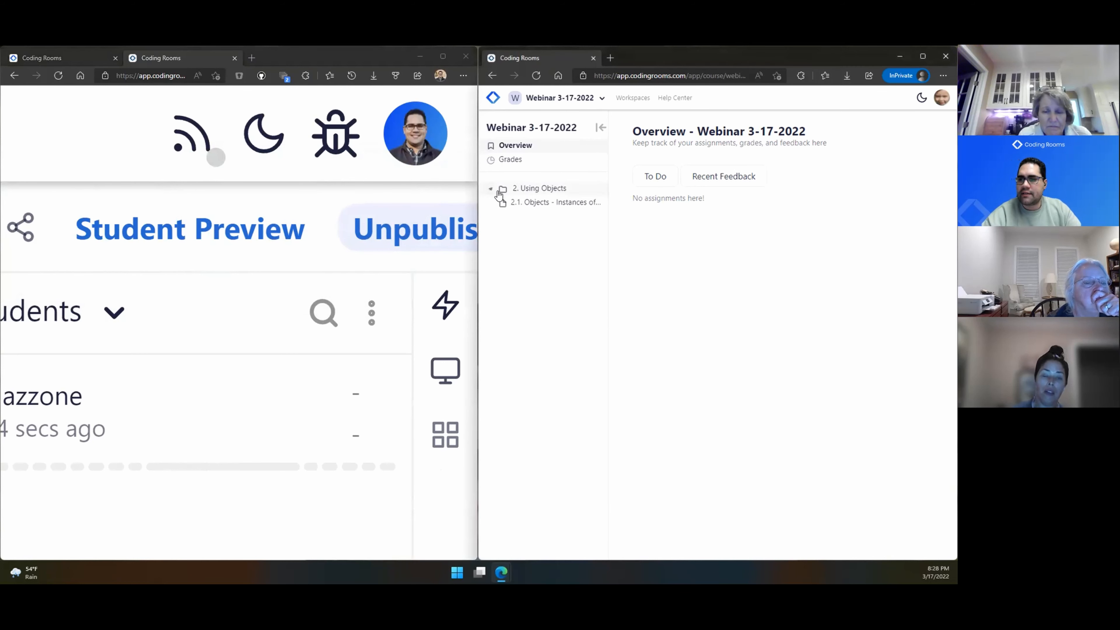
click(521, 205)
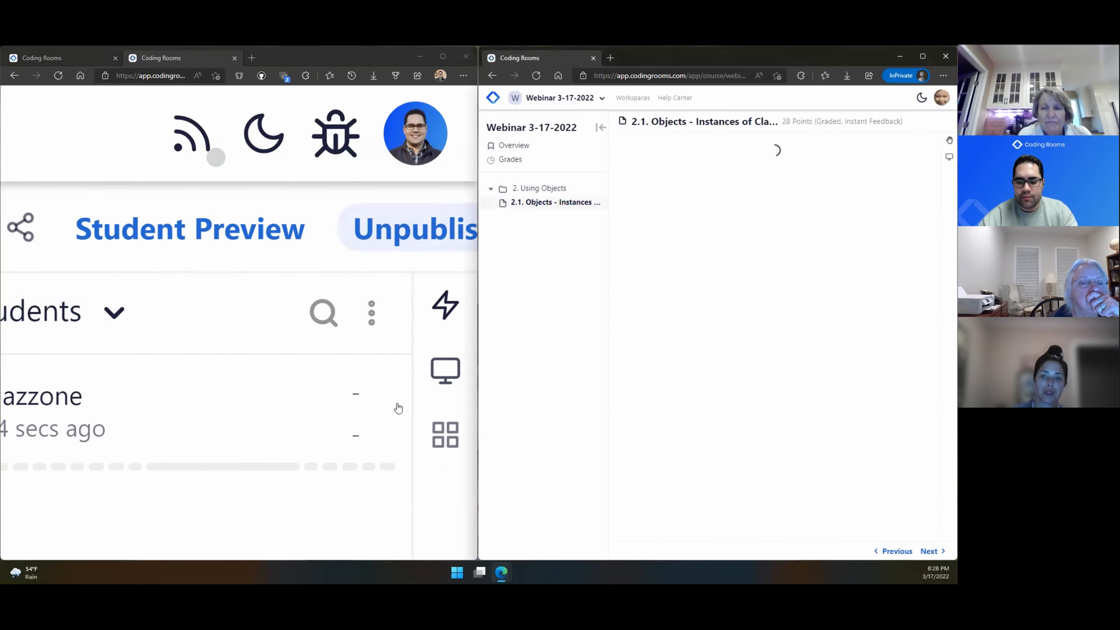
scroll(356, 400, right, 1)
scroll(356, 400, down, 4)
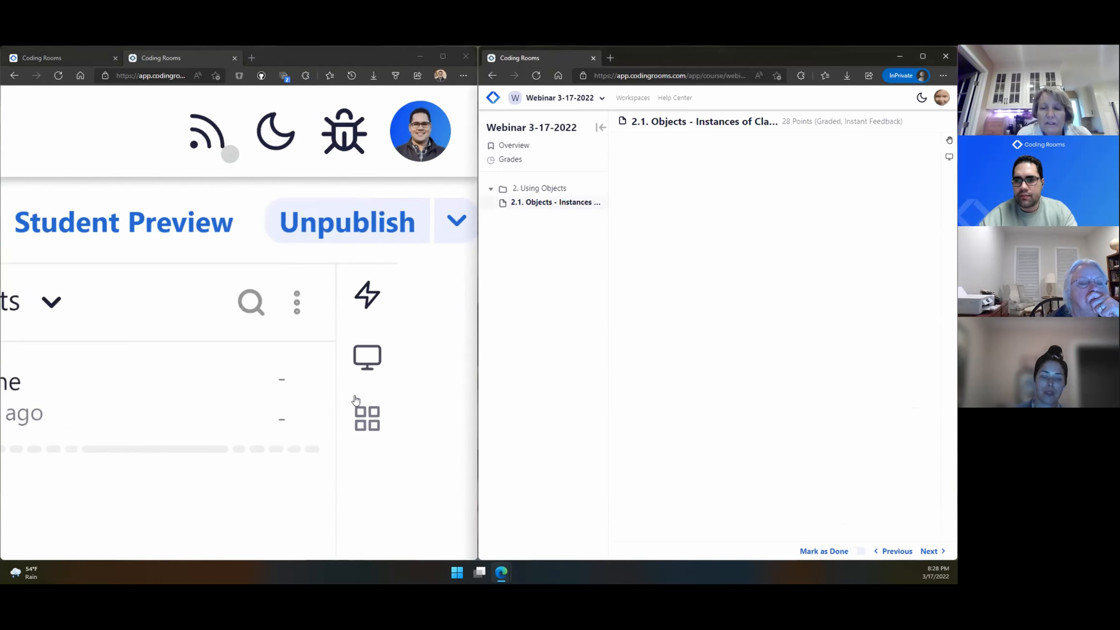
click(356, 400)
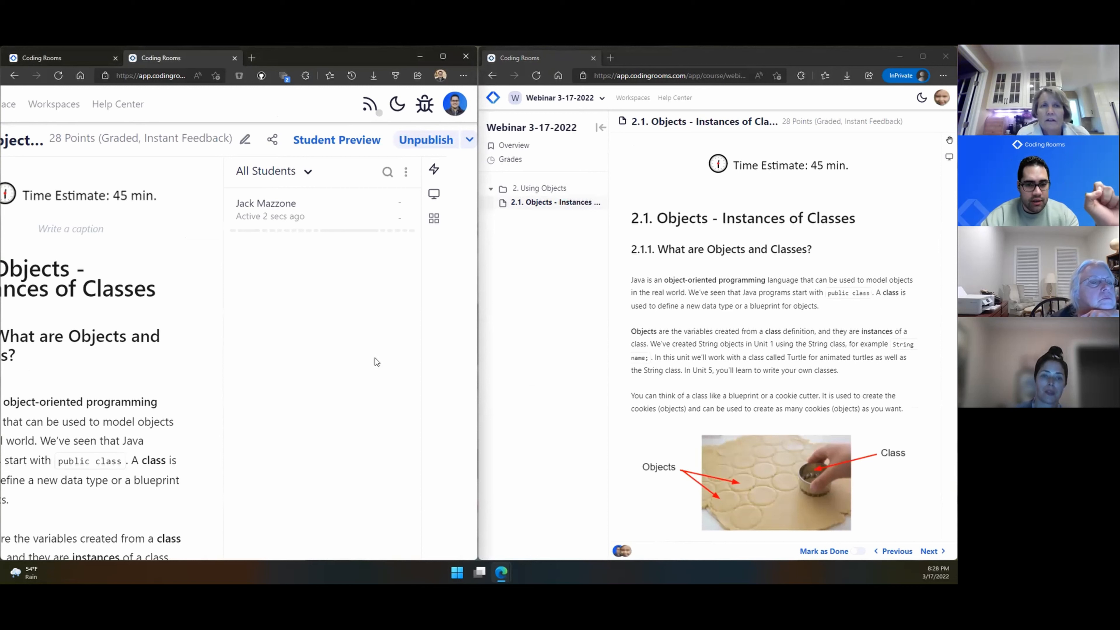
Step: Start an Individual availability policy from the dropdown beside Unpublish
click(468, 139)
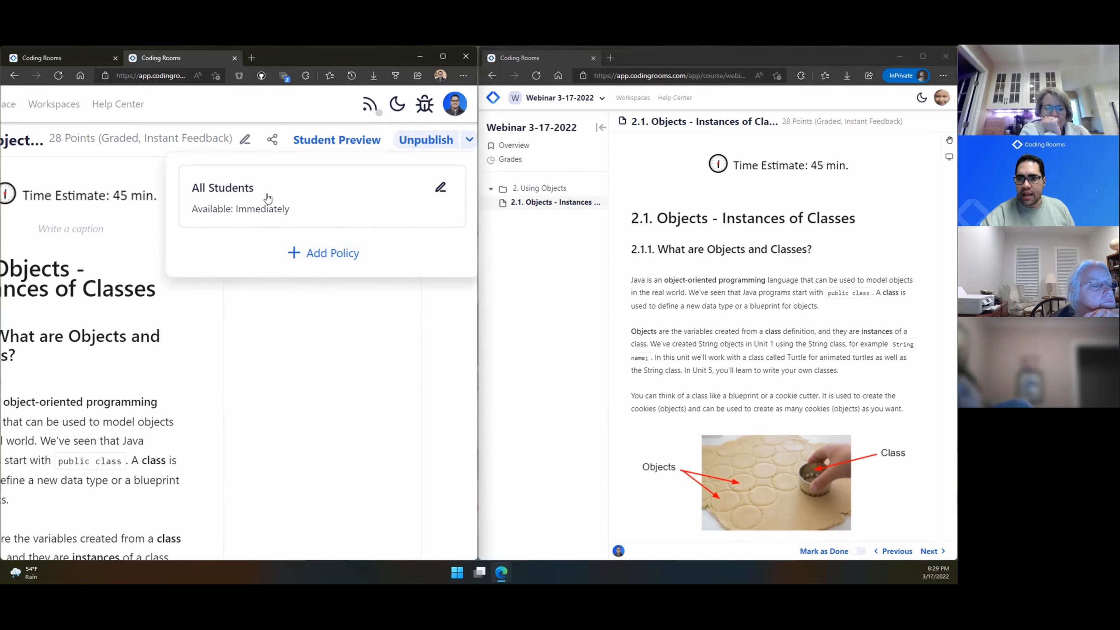
click(314, 252)
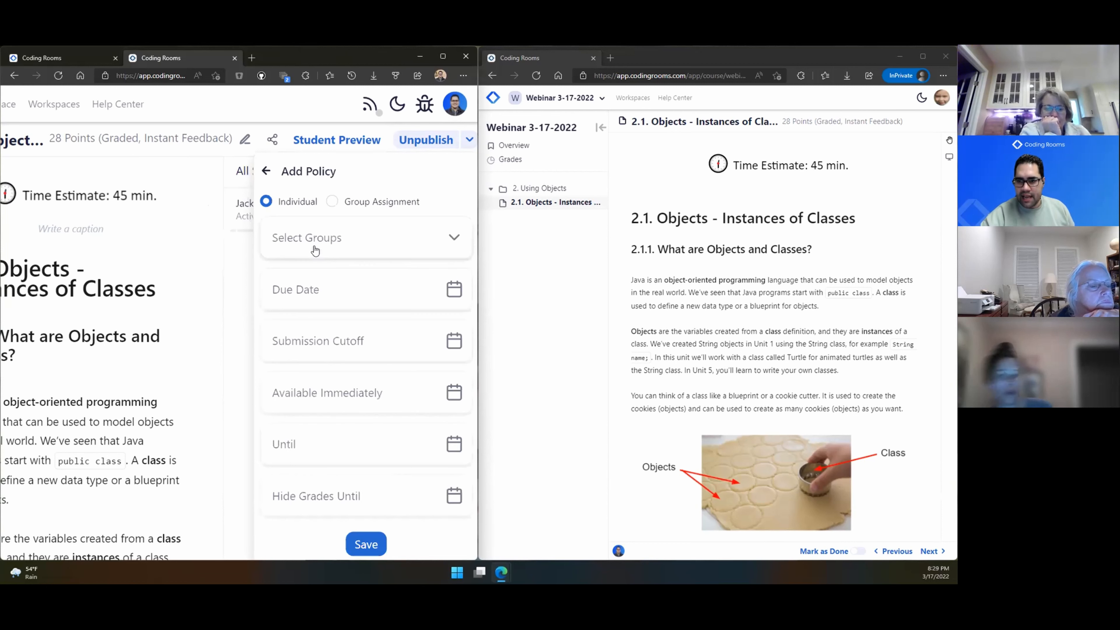
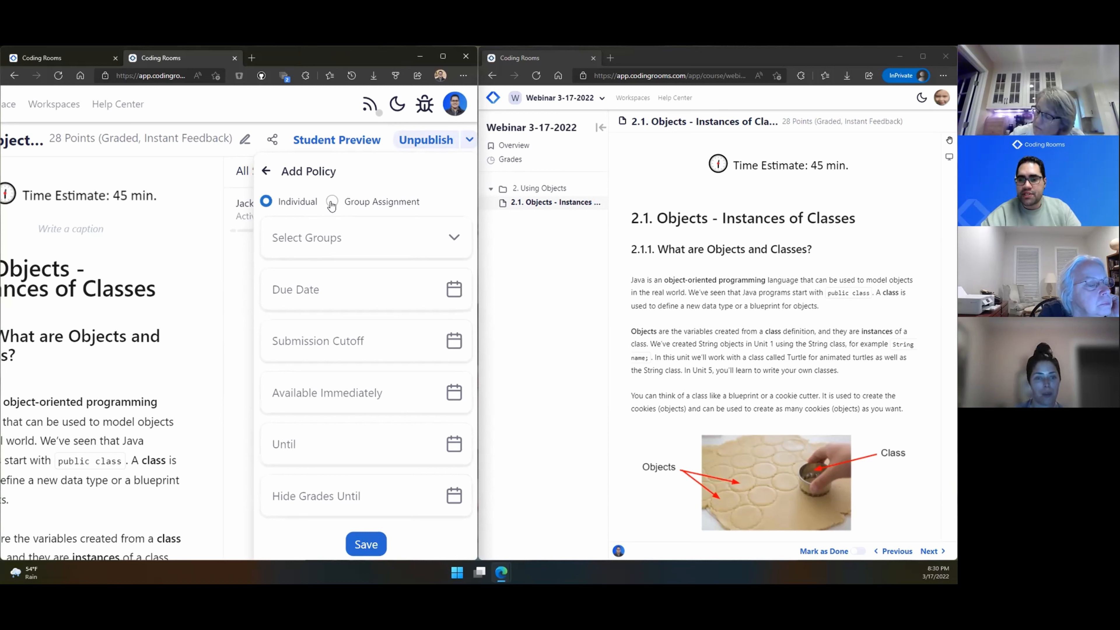
Step: Review the groups the new policy could target, then close Add Policy without saving
click(320, 246)
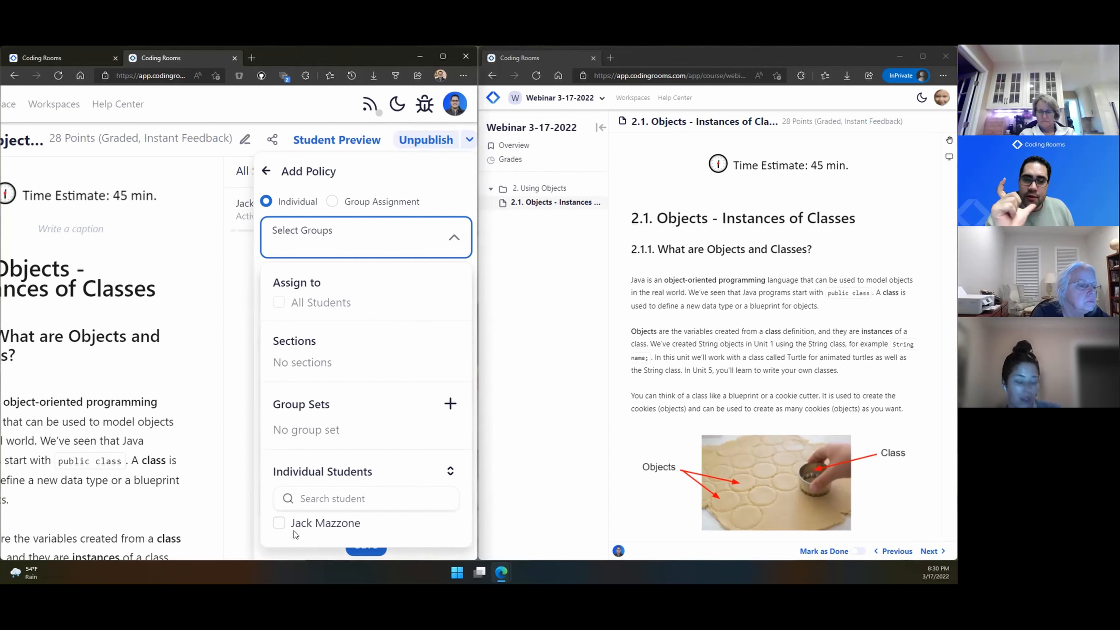
click(283, 193)
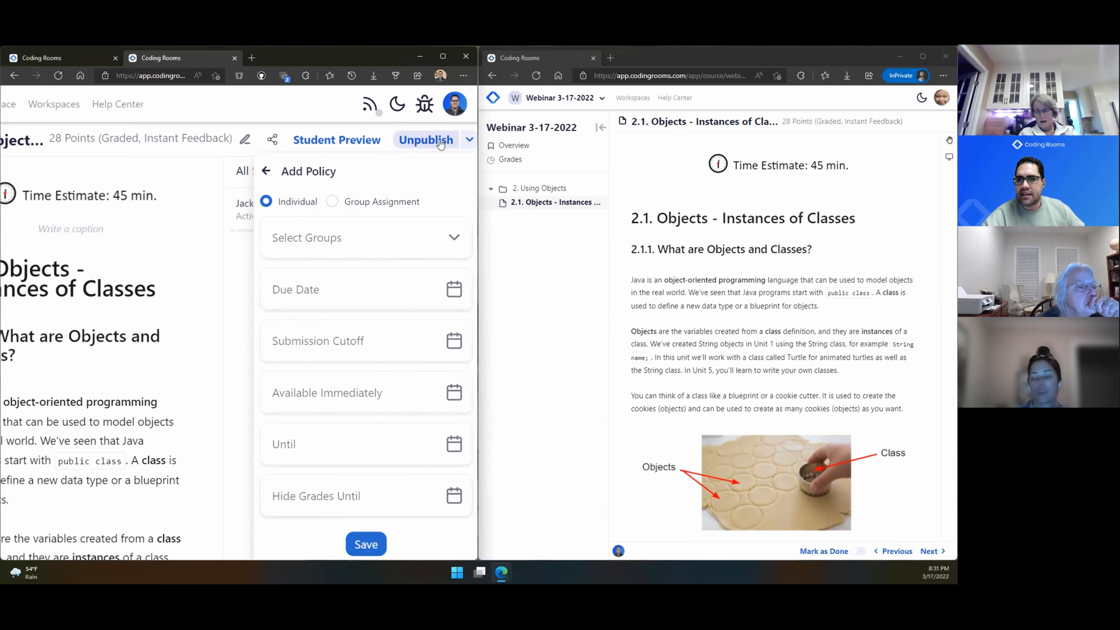
click(329, 107)
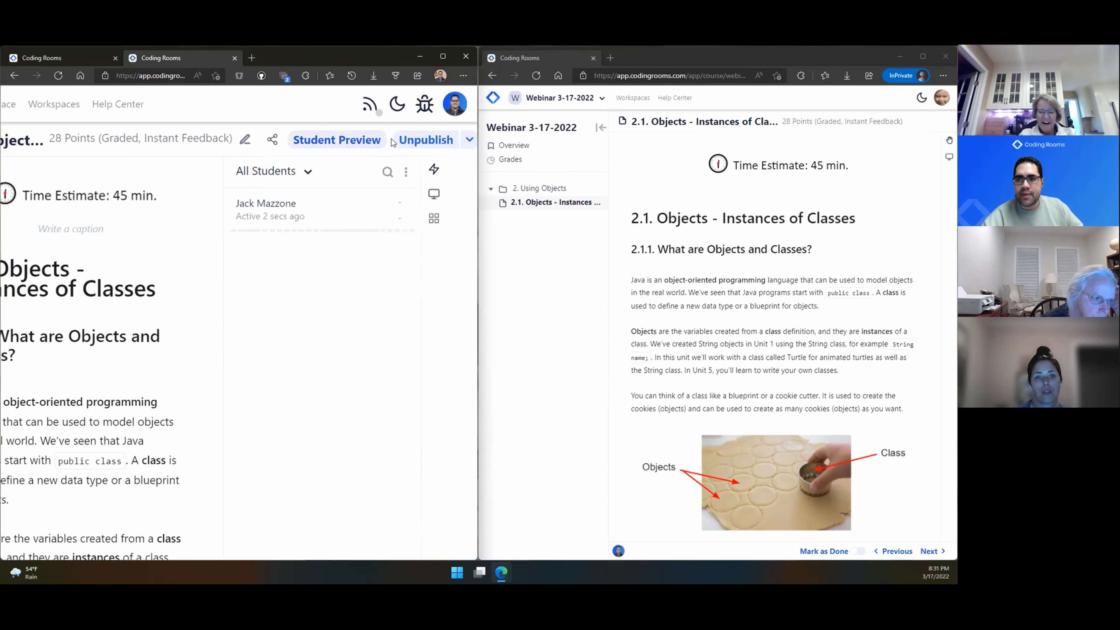
Step: Unpublish lesson 2.1 Objects - Instances of Classes, confirm, then publish it again
click(424, 142)
click(192, 485)
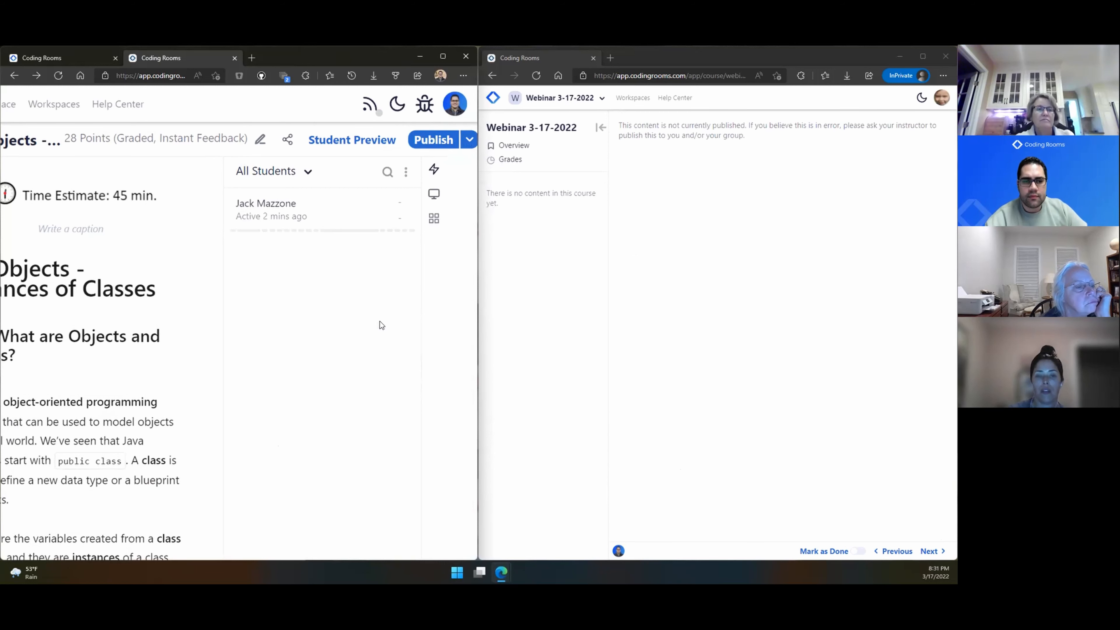
click(426, 141)
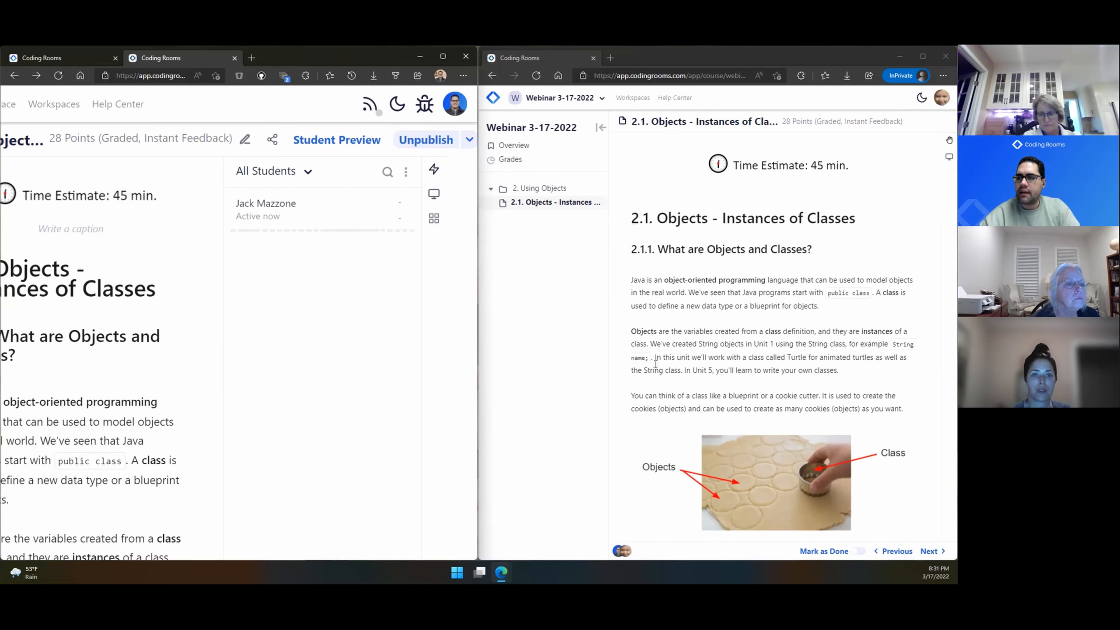
Step: As the student, answer the cat discussion question with 'Hello class' and play then pause the video
scroll(685, 338, down, 8)
scroll(685, 338, down, 8)
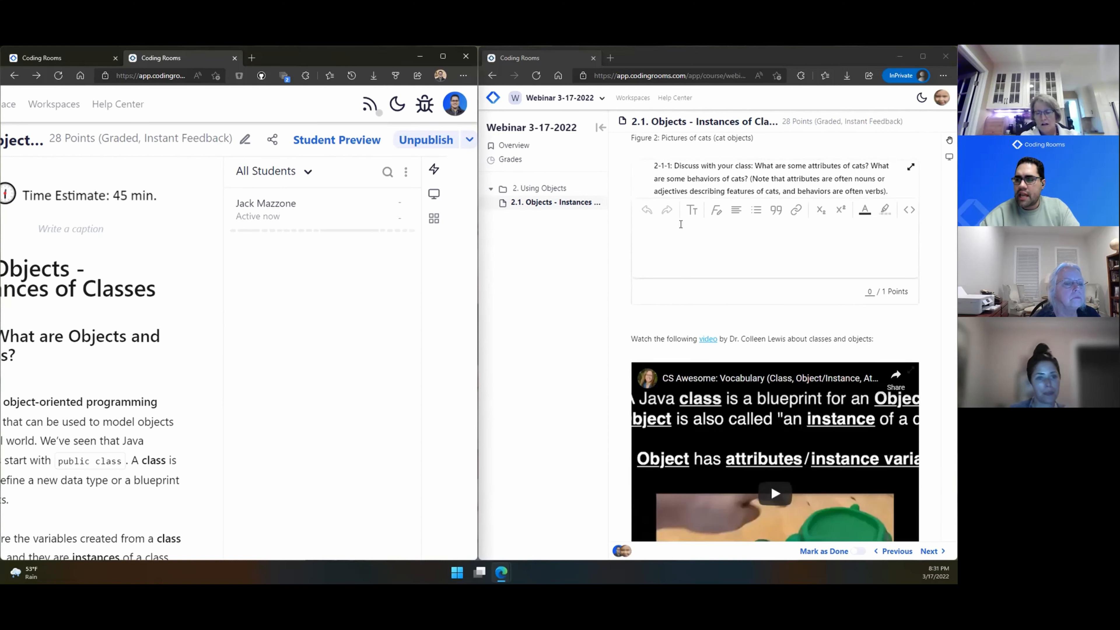
click(686, 236)
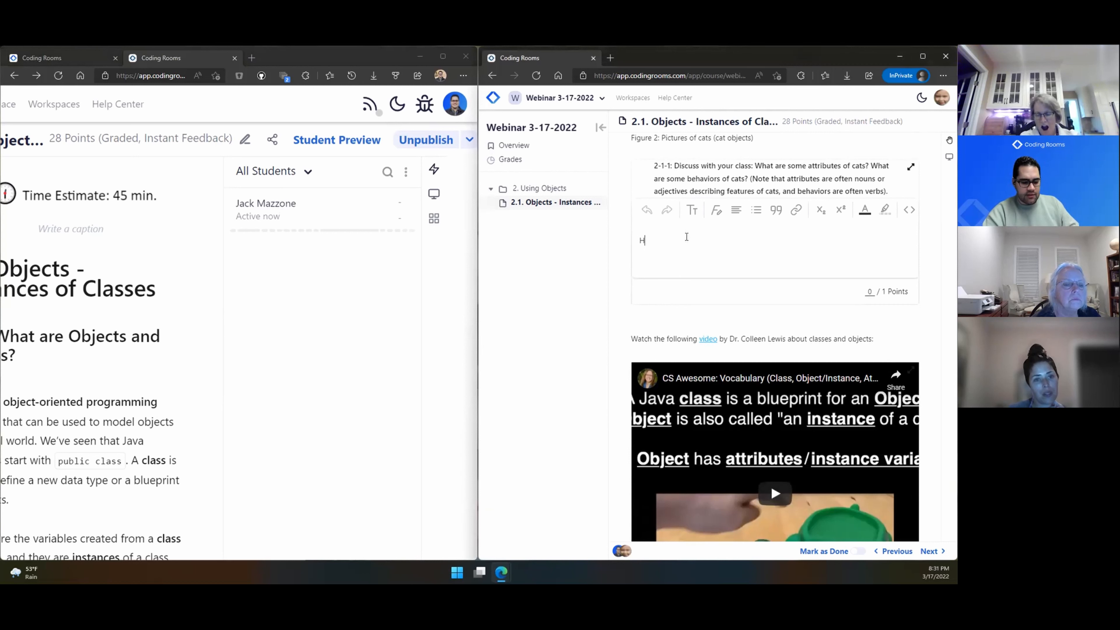
text(Hello class)
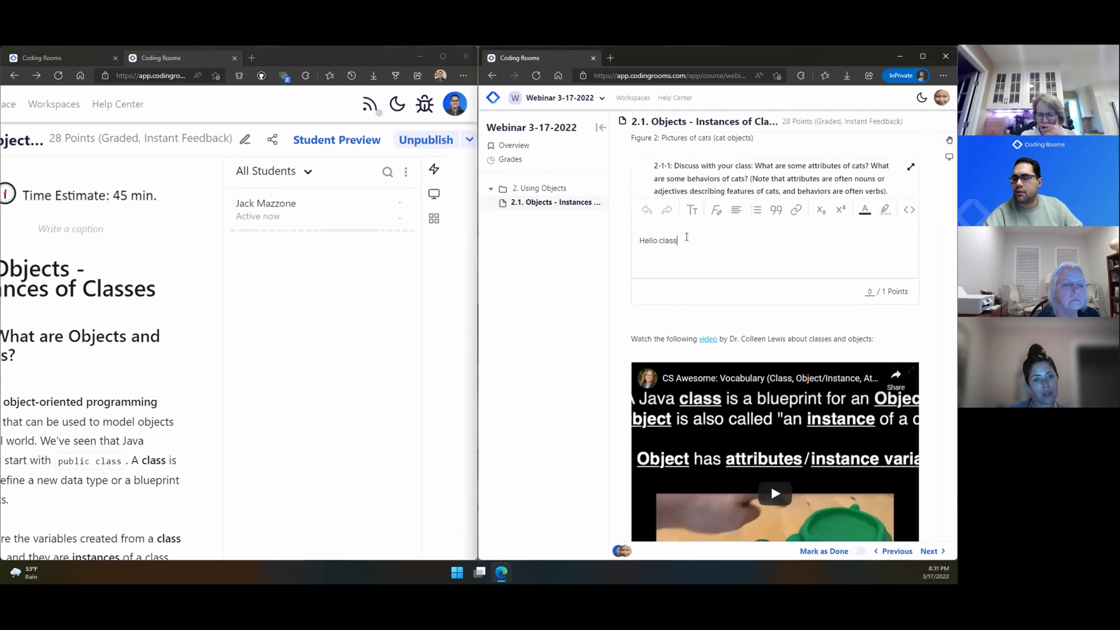
scroll(671, 322, down, 4)
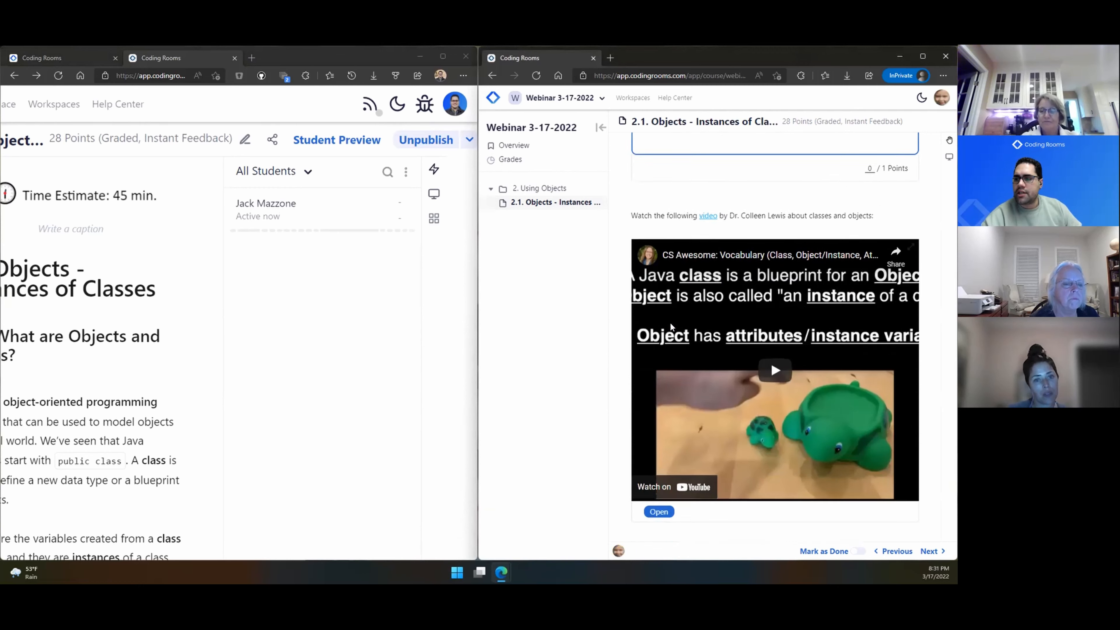
click(770, 306)
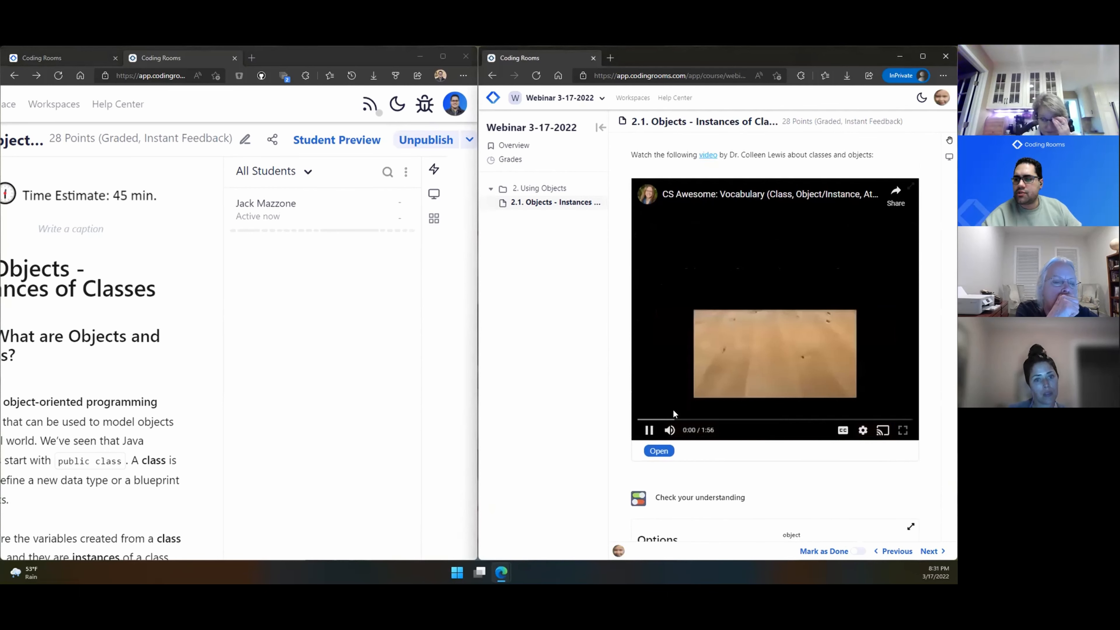
click(647, 431)
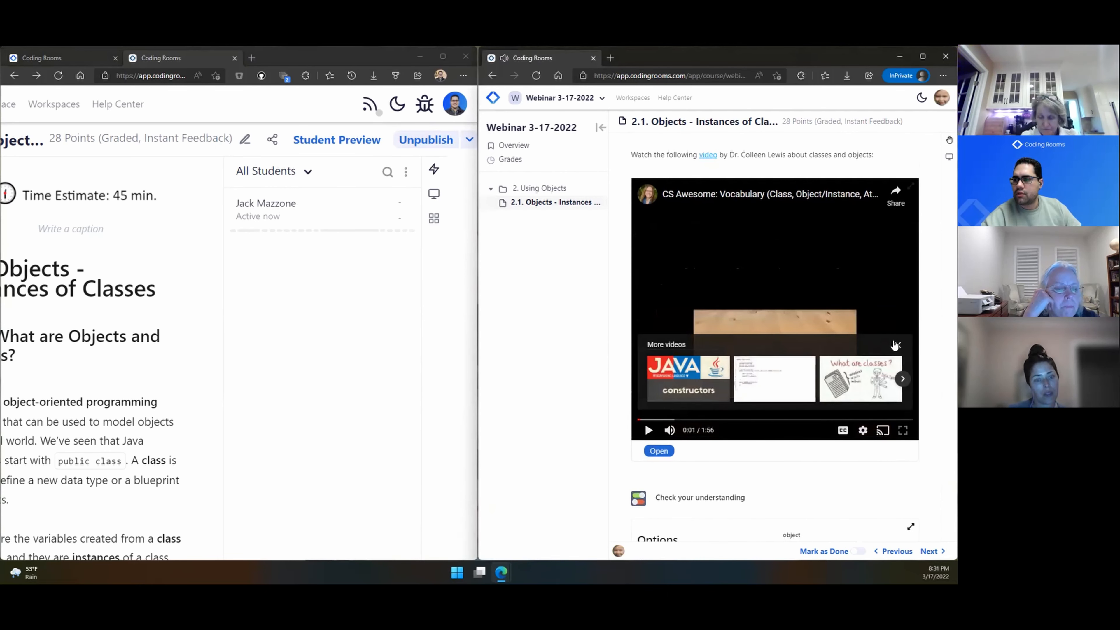
Step: Match blueprint to class, knows-about-itself to attributes, can-do to behaviors, and check for 4/4
scroll(769, 394, down, 2)
scroll(769, 393, down, 4)
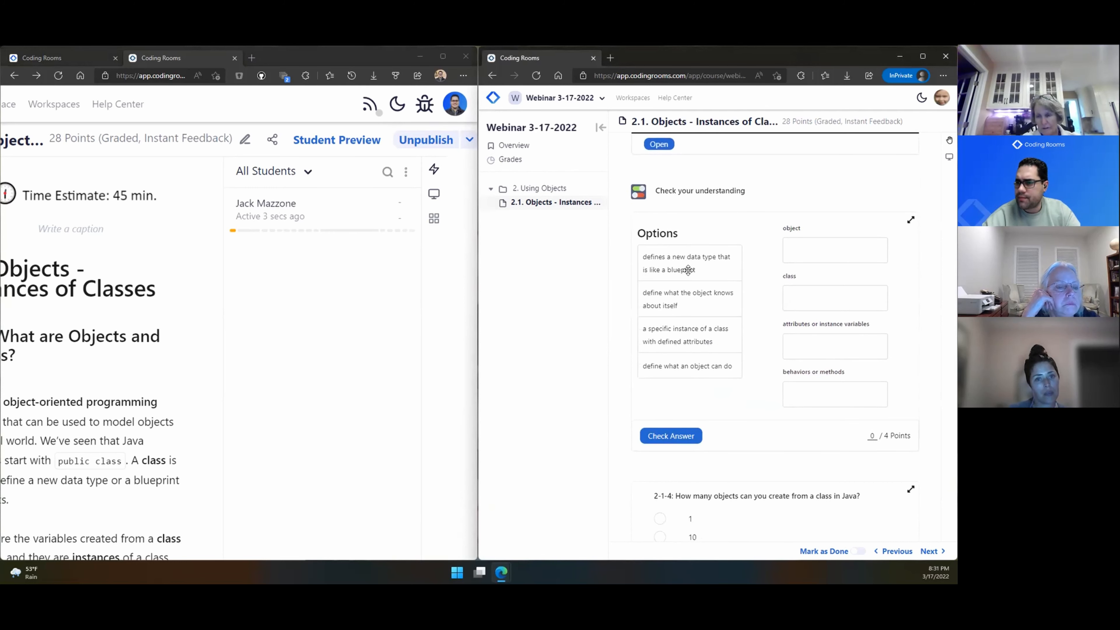
drag(689, 269, 845, 361)
drag(692, 293, 829, 422)
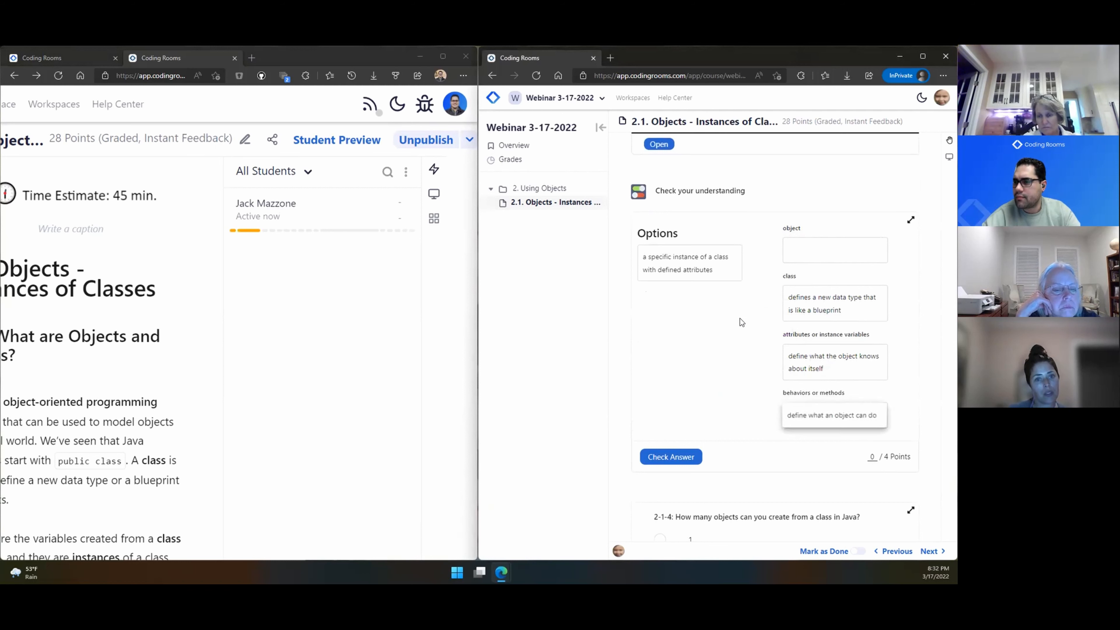
drag(725, 257, 840, 255)
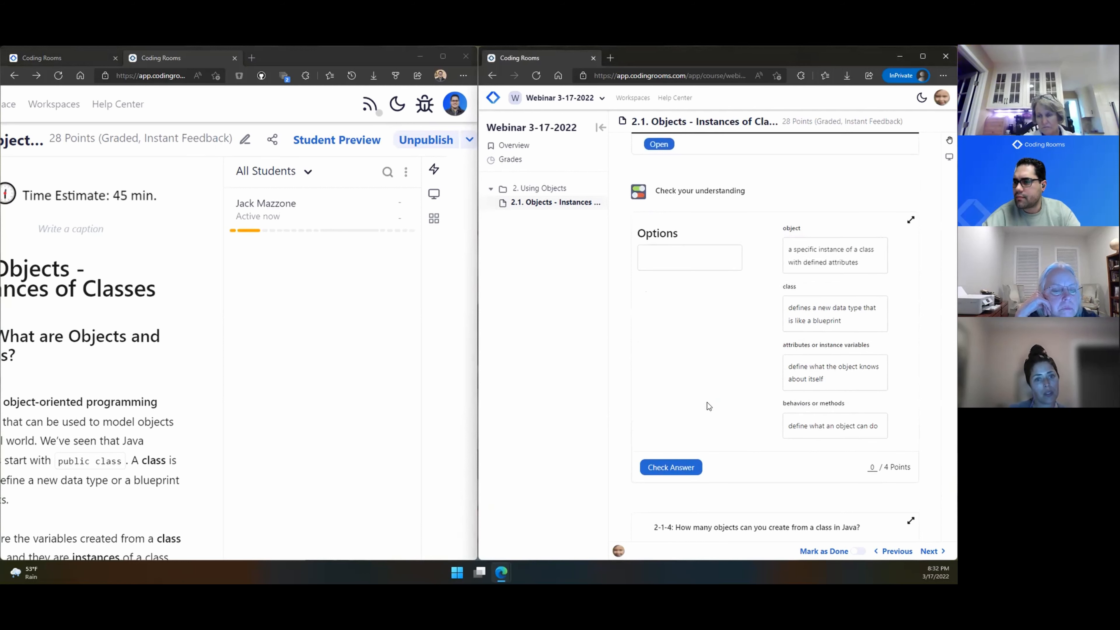
click(657, 471)
scroll(876, 409, down, 1)
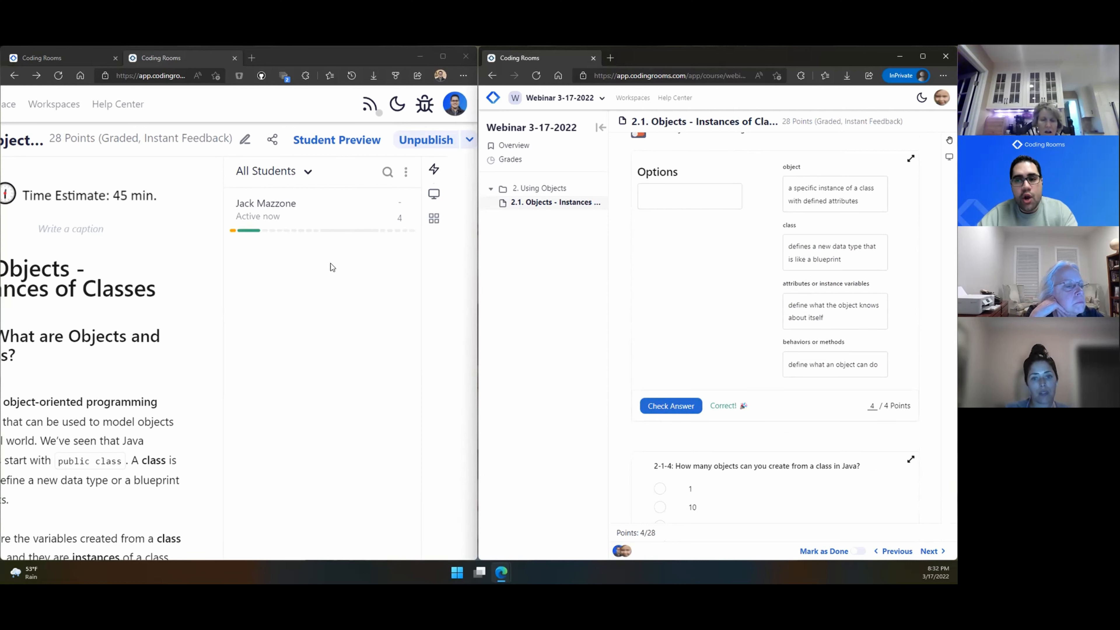
Step: Answer question 2-1-4 with 10 and check it, getting not-quite-right feedback at 0/1
scroll(294, 241, up, 5)
scroll(321, 228, up, 2)
scroll(321, 227, right, 3)
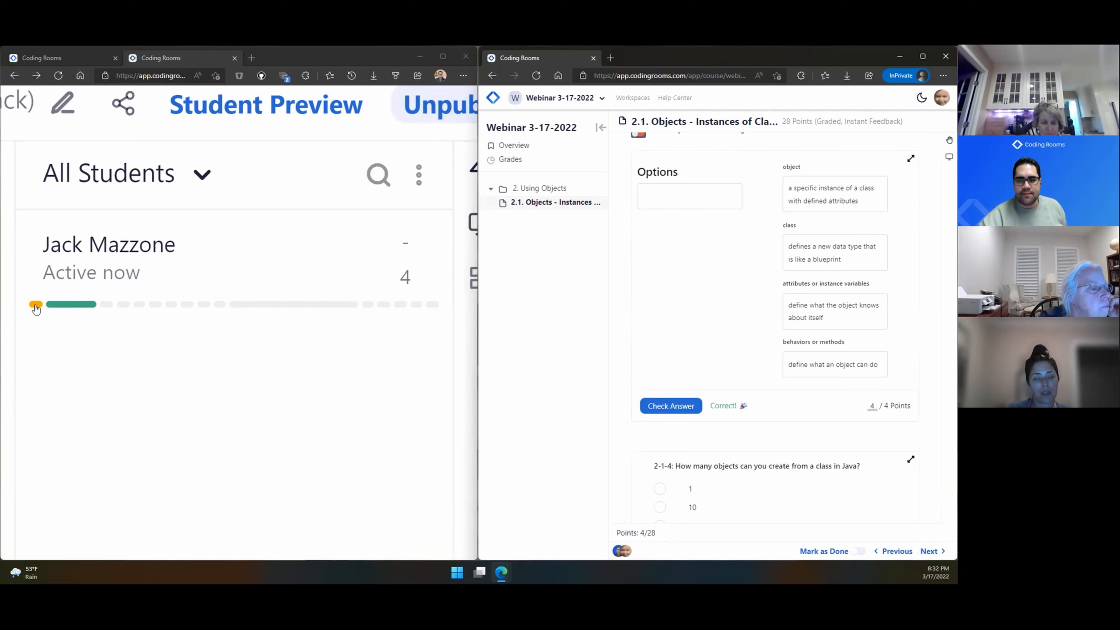
scroll(873, 350, up, 7)
scroll(875, 350, up, 5)
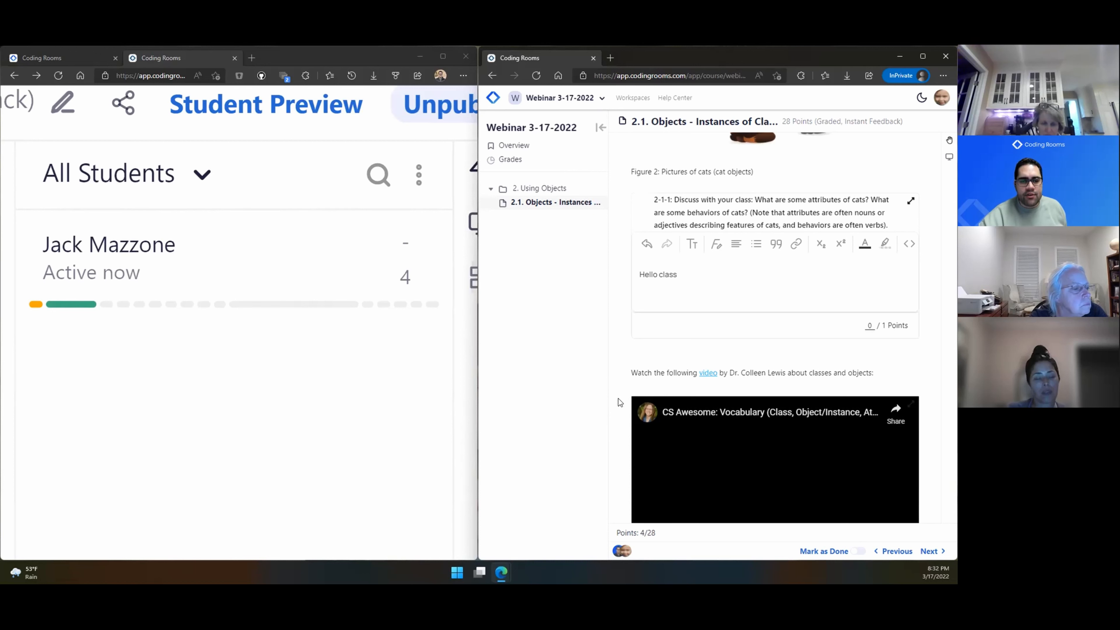
scroll(619, 397, down, 8)
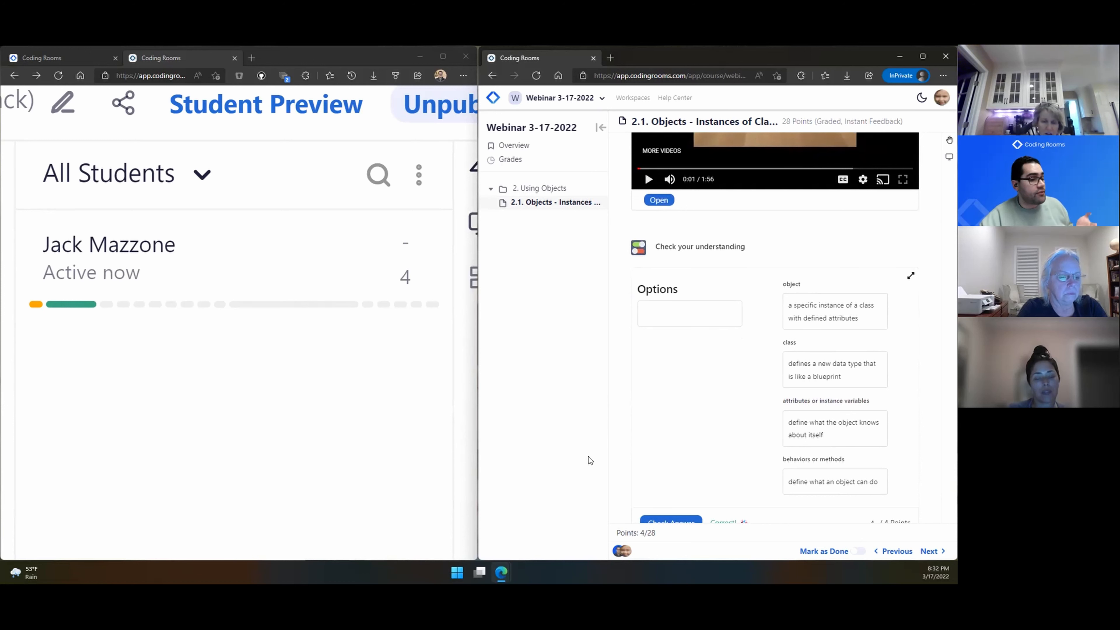
scroll(613, 451, down, 5)
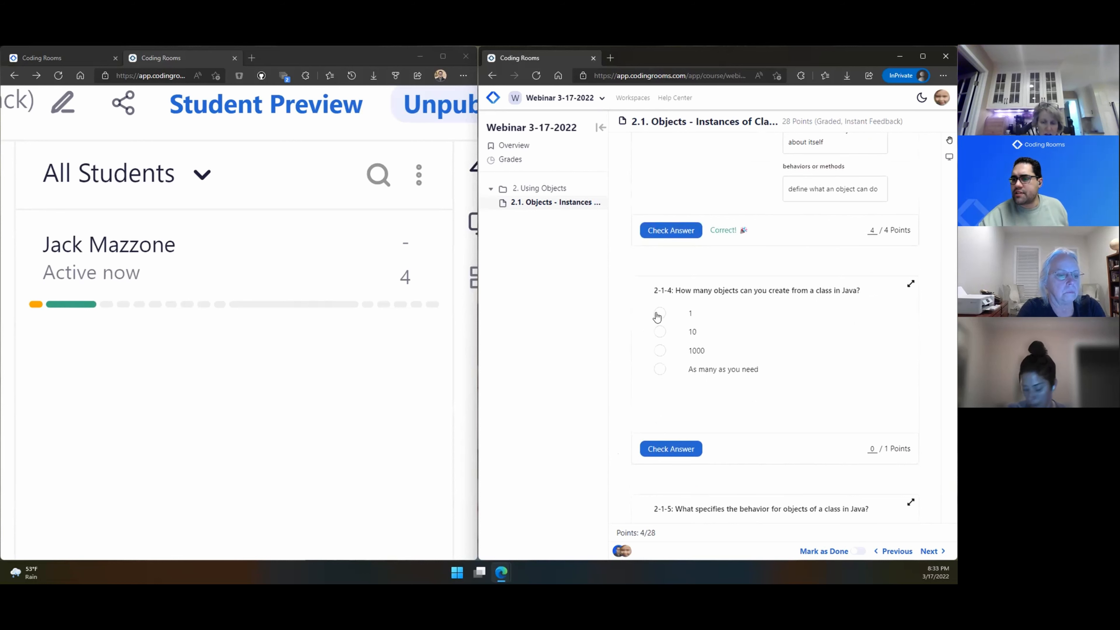
click(659, 351)
click(659, 370)
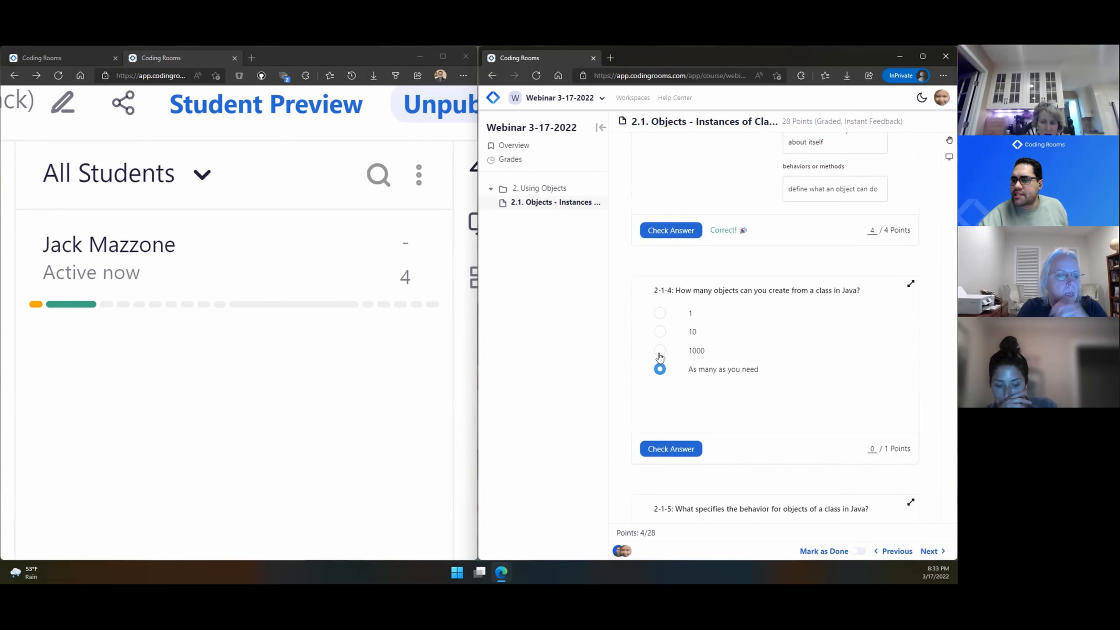
click(660, 336)
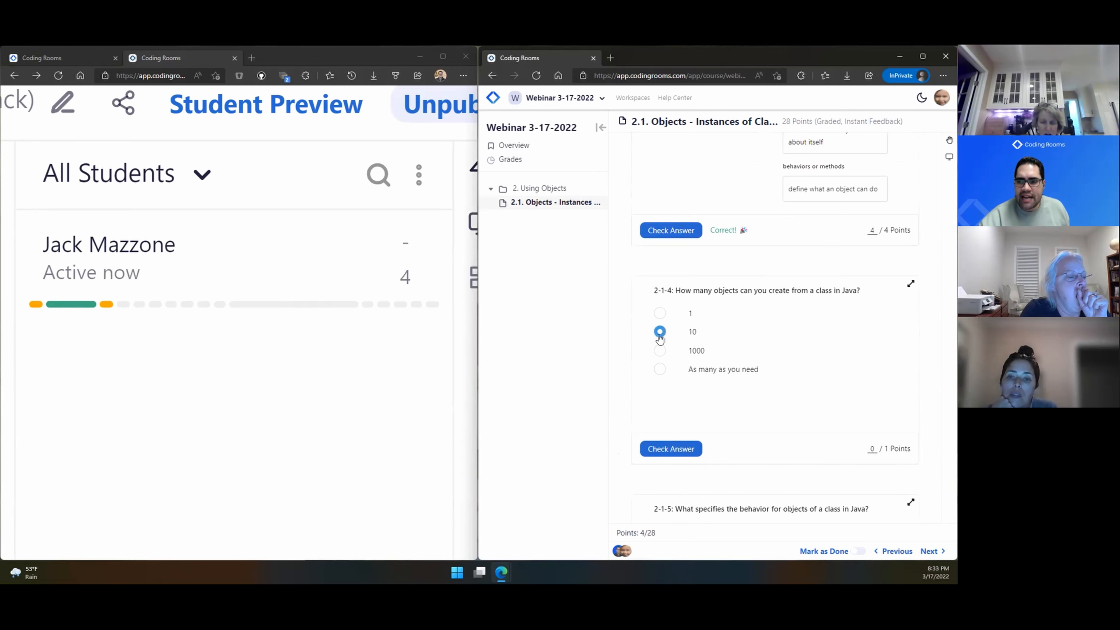
click(675, 447)
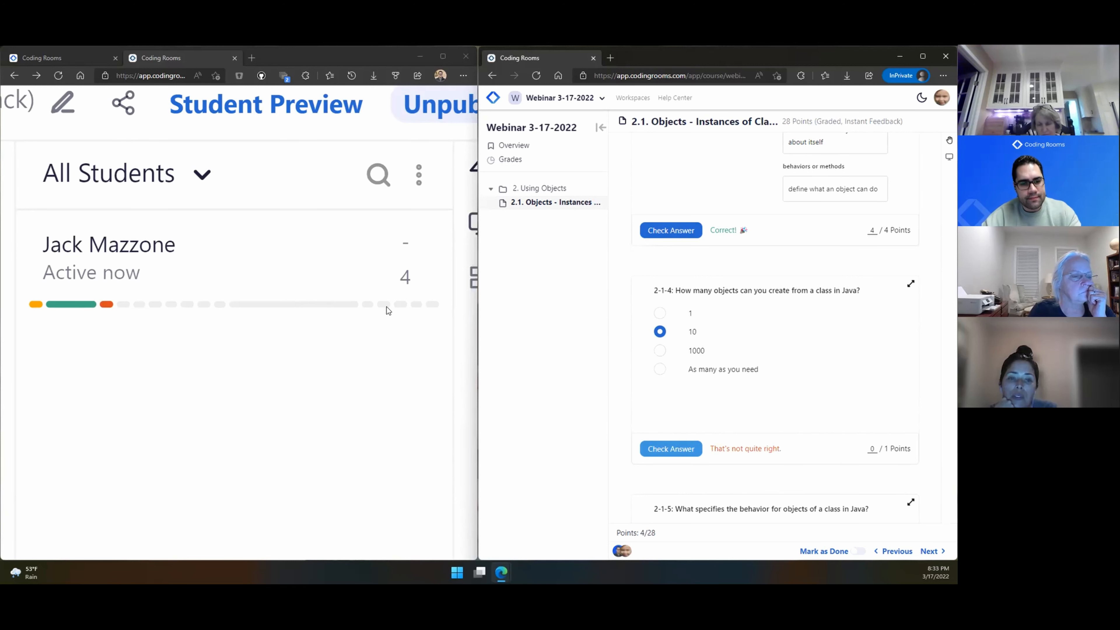
key(ctrl+minus)
key(ctrl+minus)
key(ctrl+minus)
key(ctrl+minus)
key(ctrl+minus)
key(ctrl+minus)
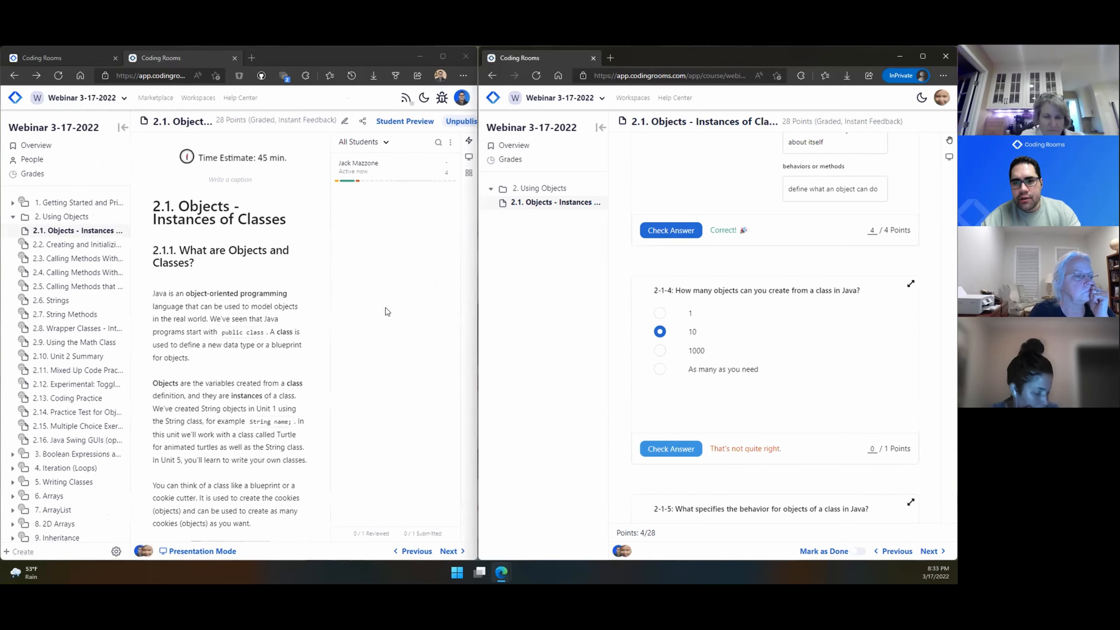
Step: Hide the course outline and open the student's lesson 2.1 work in Grader View beside their quiz page
click(123, 127)
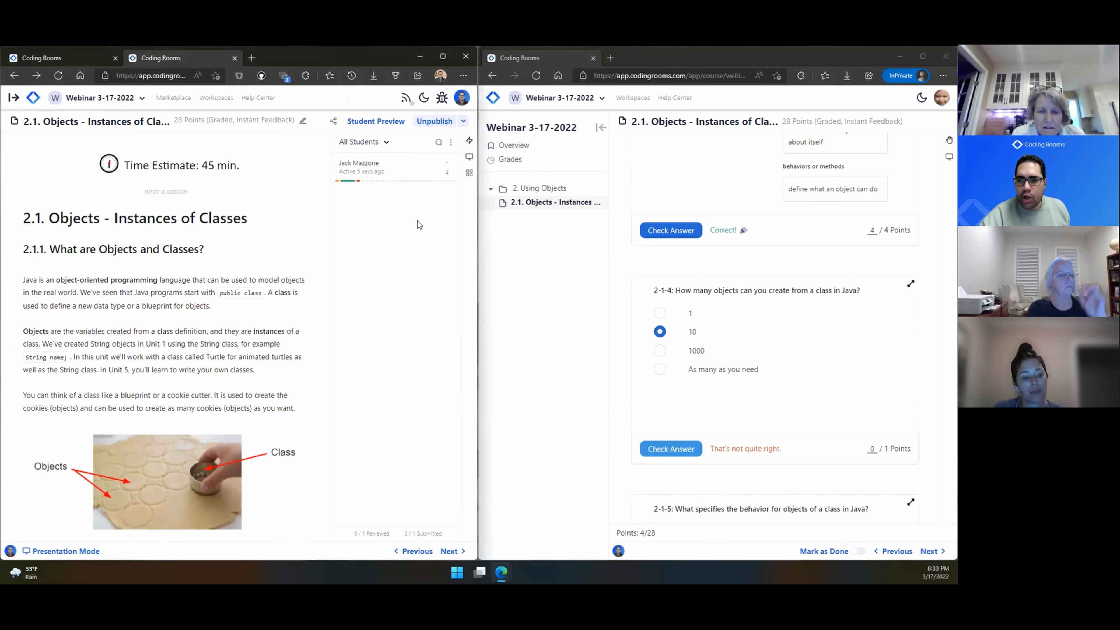
click(353, 171)
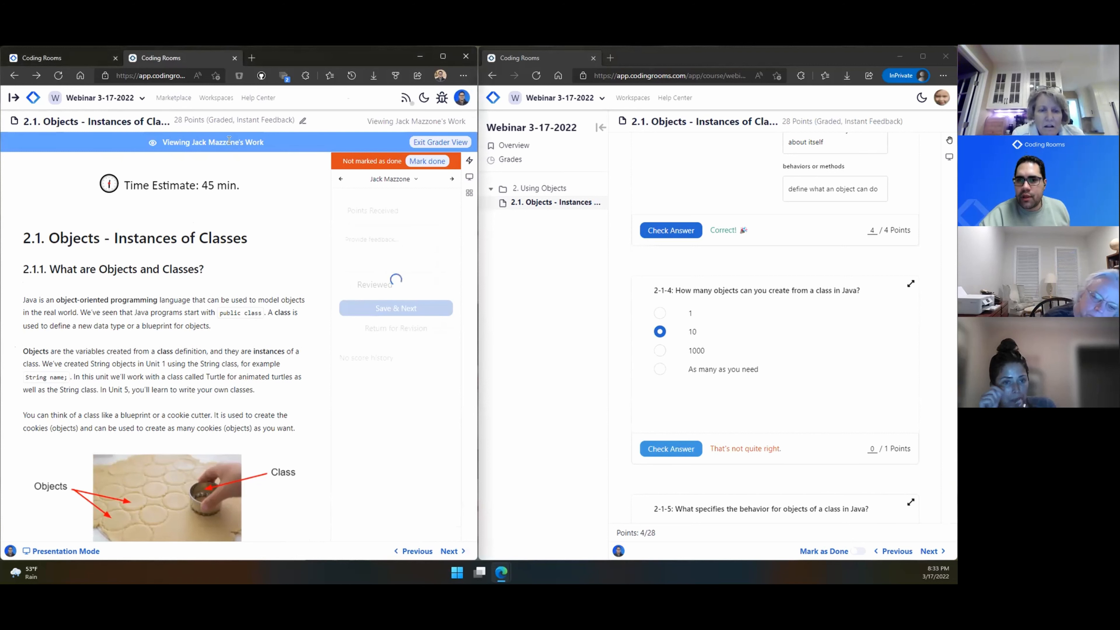
scroll(282, 358, down, 12)
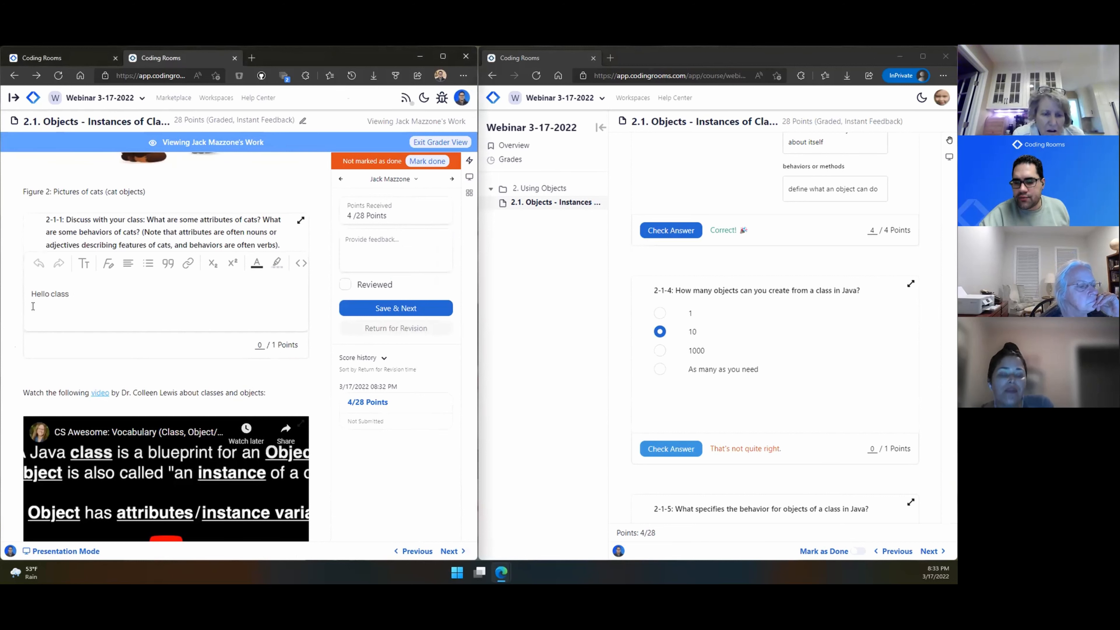
scroll(67, 356, down, 6)
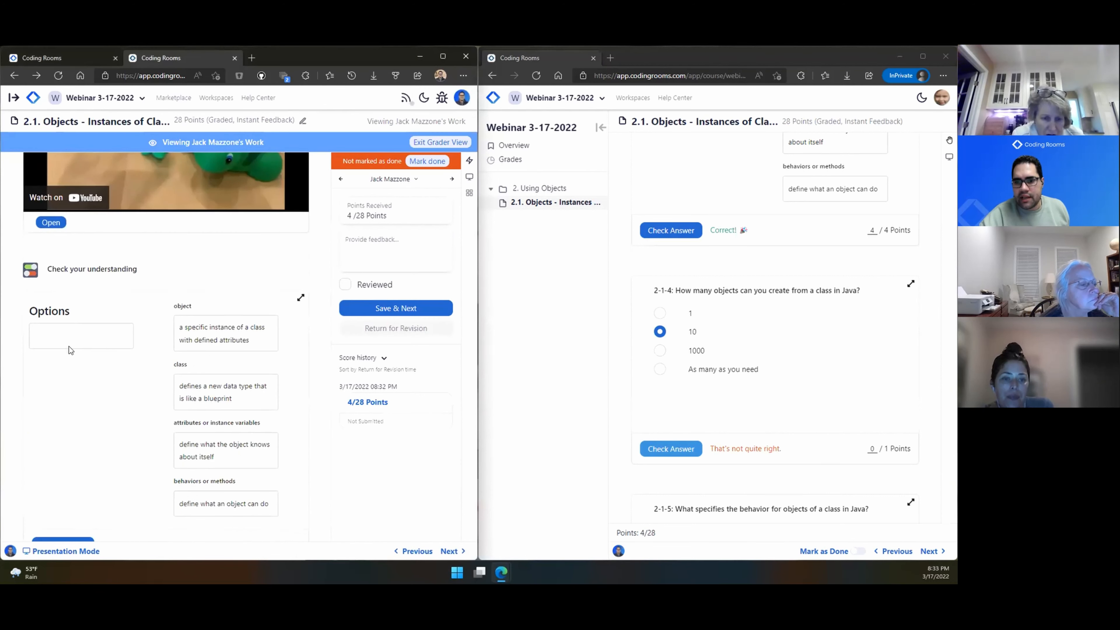
scroll(71, 350, down, 1)
scroll(125, 370, down, 4)
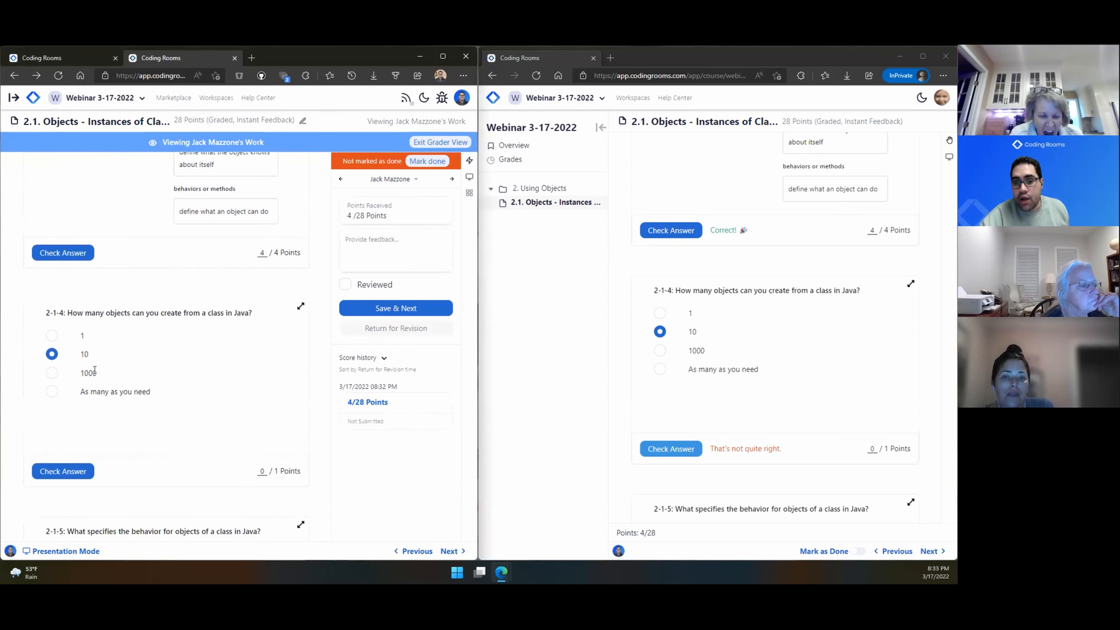
scroll(97, 387, down, 4)
scroll(714, 400, down, 4)
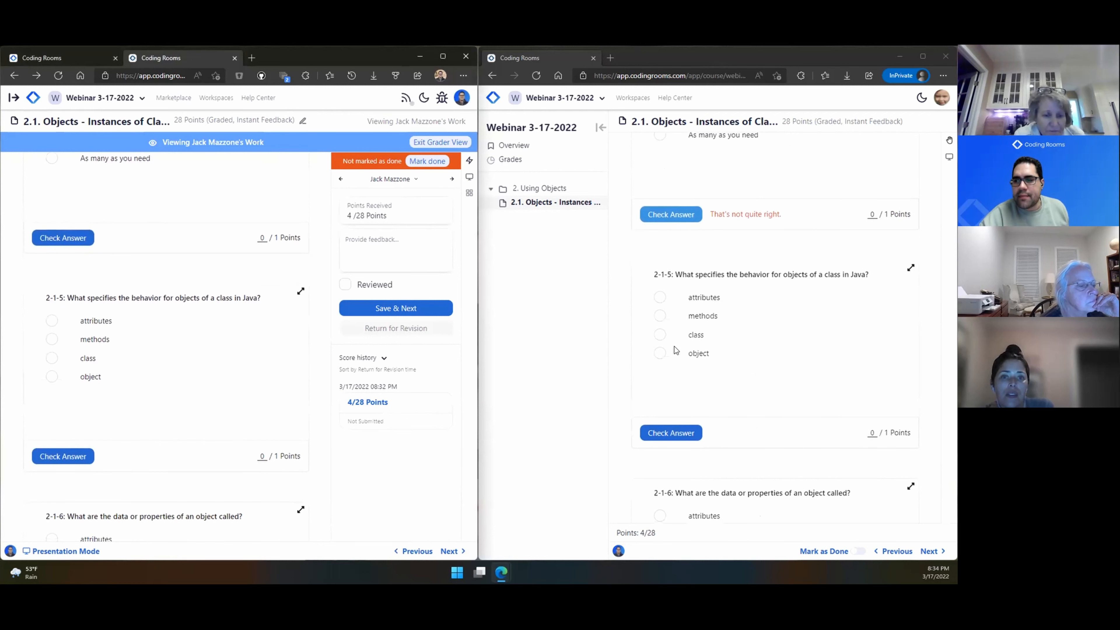
click(662, 331)
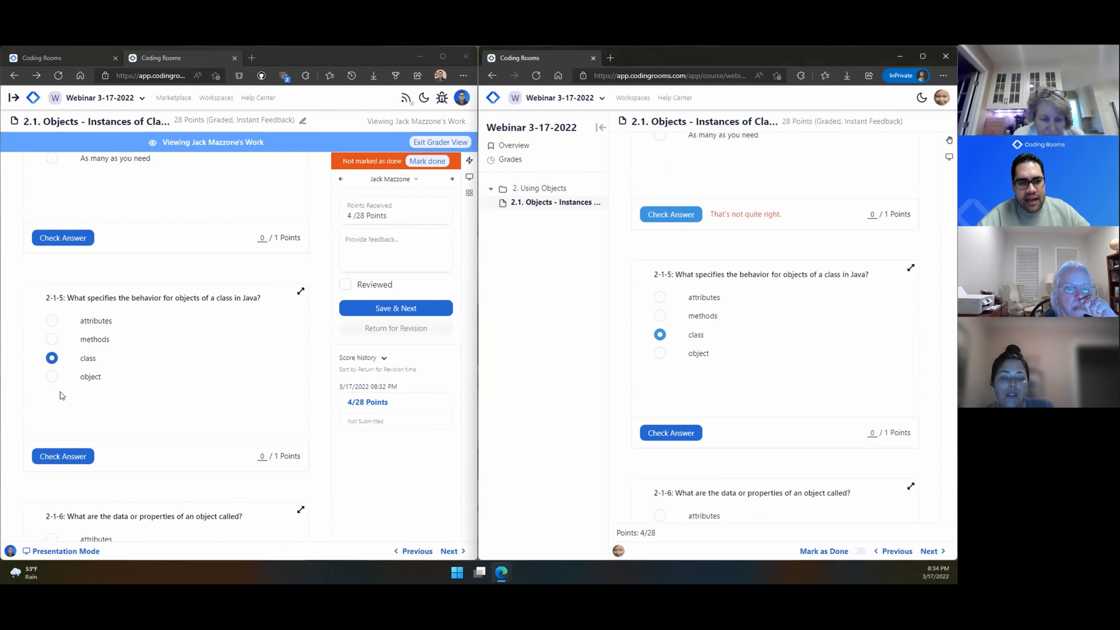
scroll(288, 459, down, 15)
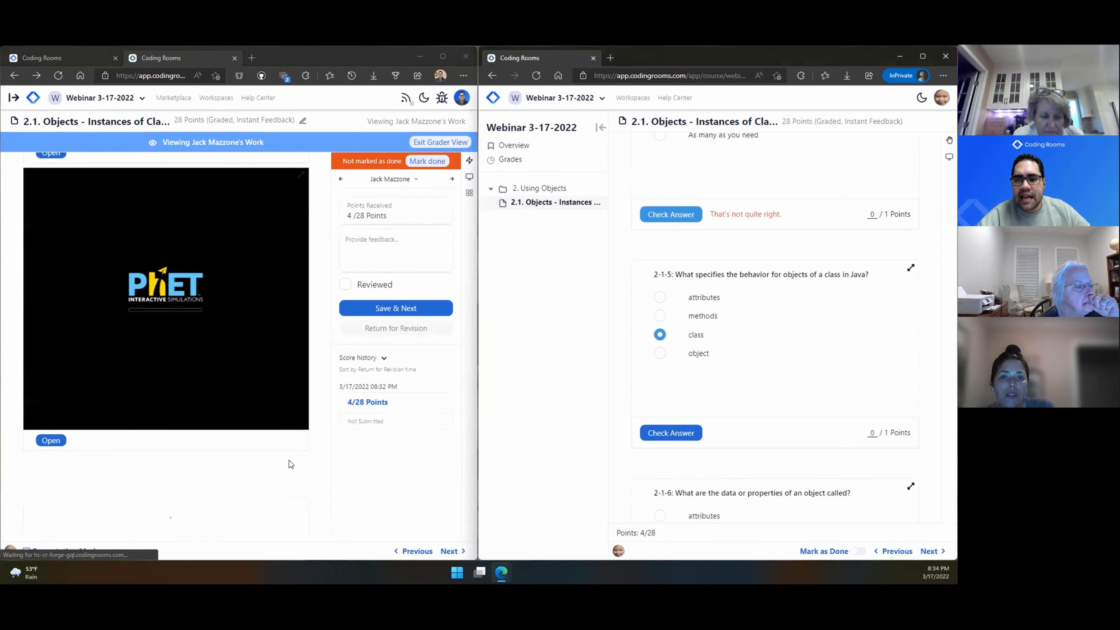
Step: Run the TurtleTest program and walk through its World and yertle.forward lines
scroll(715, 456, down, 5)
scroll(715, 456, down, 5)
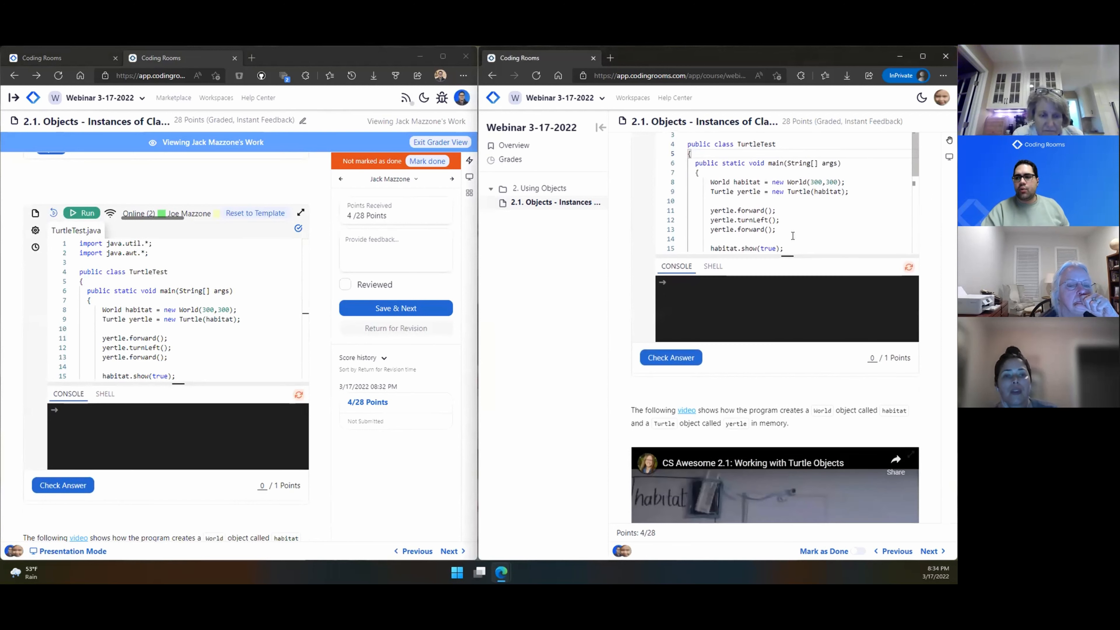
click(780, 260)
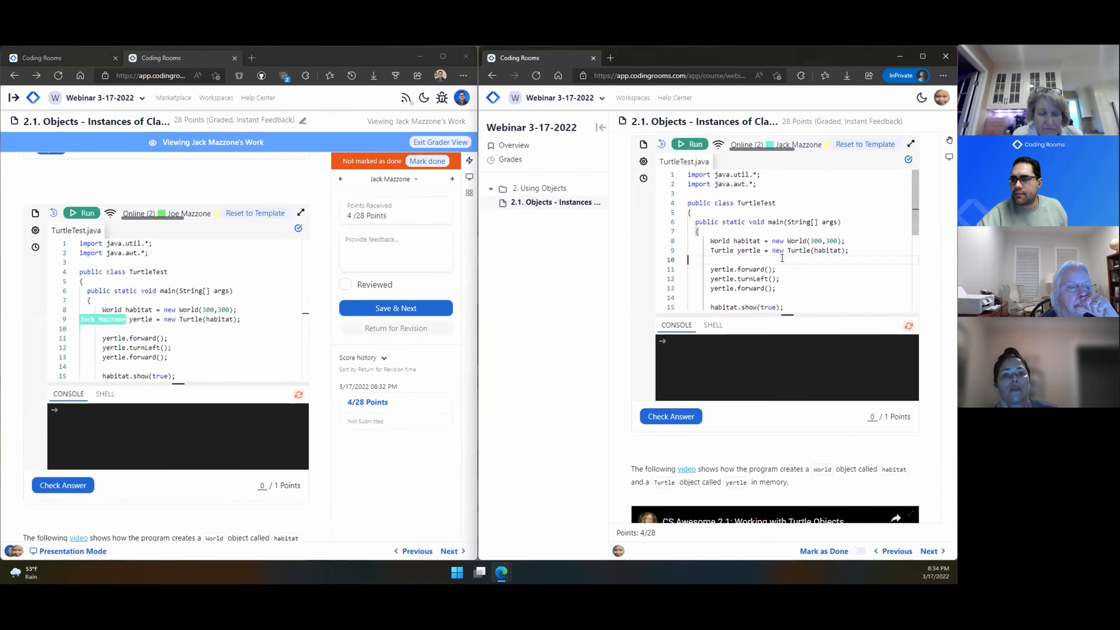
key(Up)
key(Up)
key(Up)
key(Down)
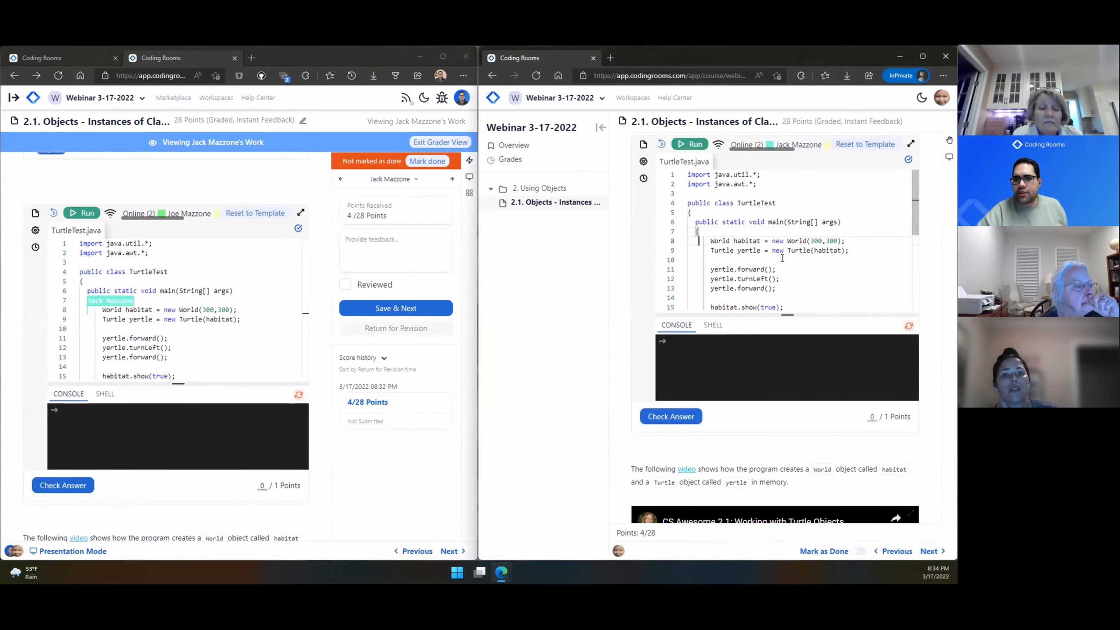
click(691, 145)
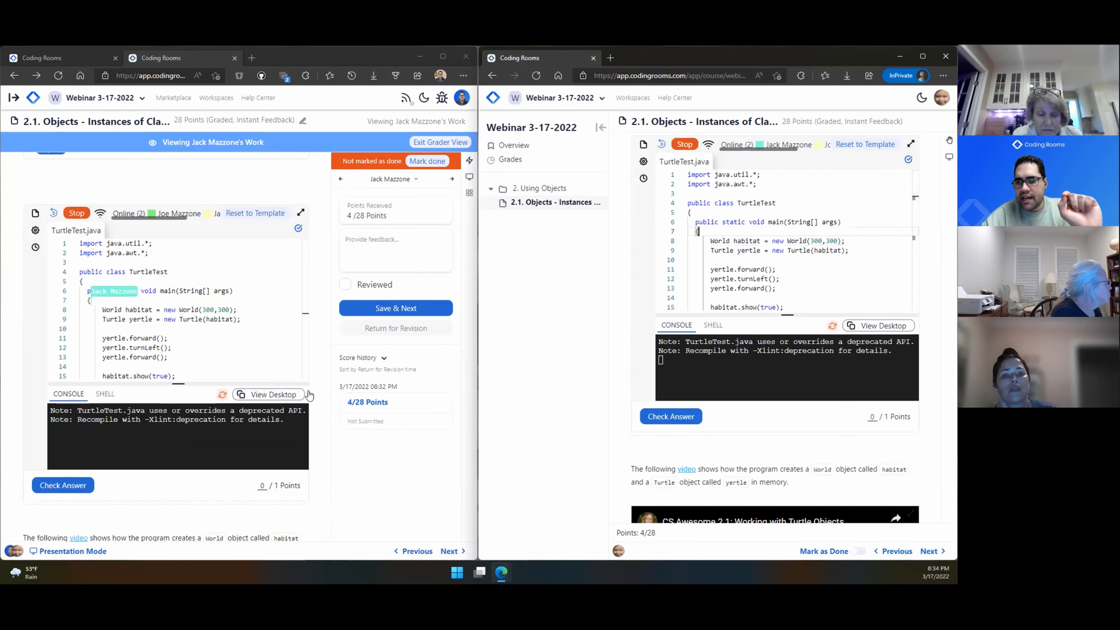
click(831, 271)
key(Up)
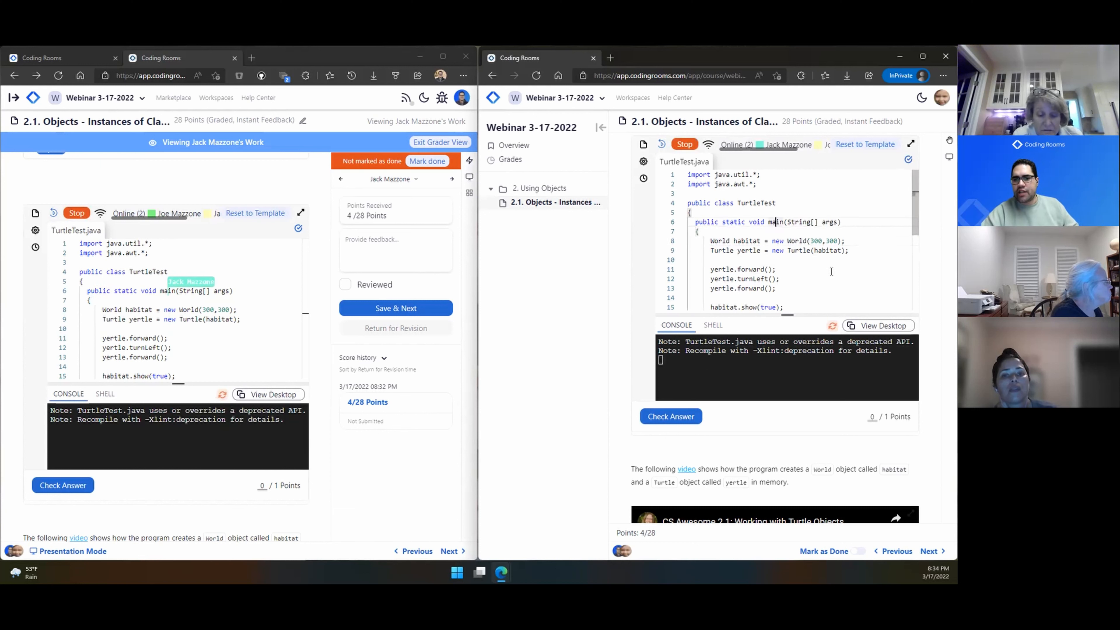
Step: In the teacher's copy, change line 9 to create new Turtle(habitat, 100)
click(237, 296)
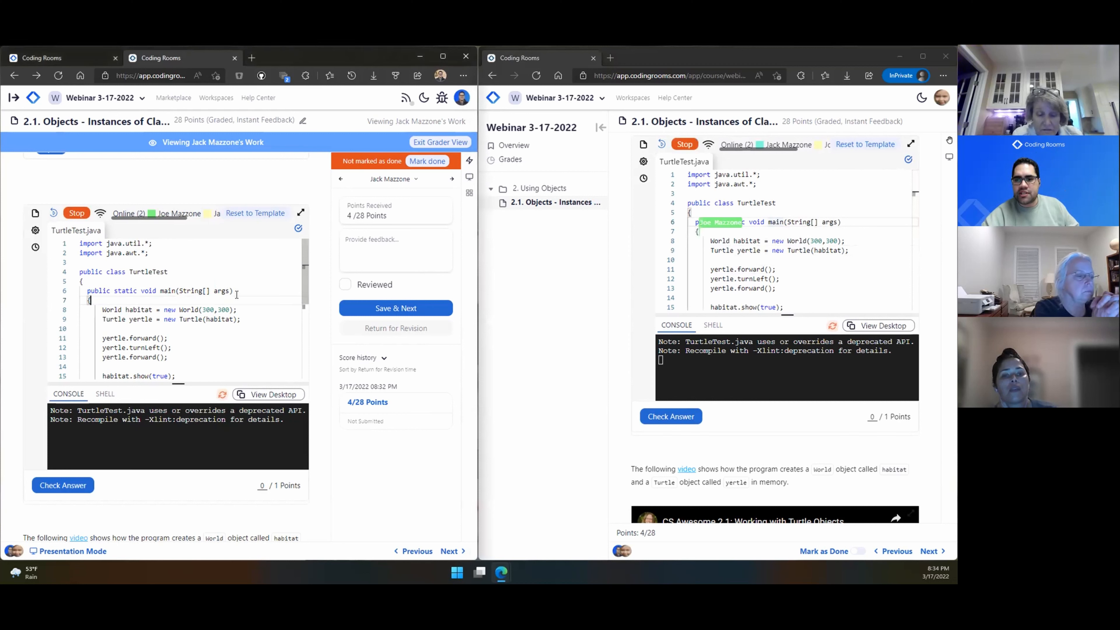
key(Down)
key(Down)
key(Down)
key(Down)
key(Down)
key(Right)
key(Right)
key(Right)
key(Right)
key(Right)
key(Right)
key(Right)
key(Right)
key(Right)
key(Right)
key(Right)
key(Right)
key(Right)
key(Right)
key(Right)
key(Right)
key(Right)
key(Right)
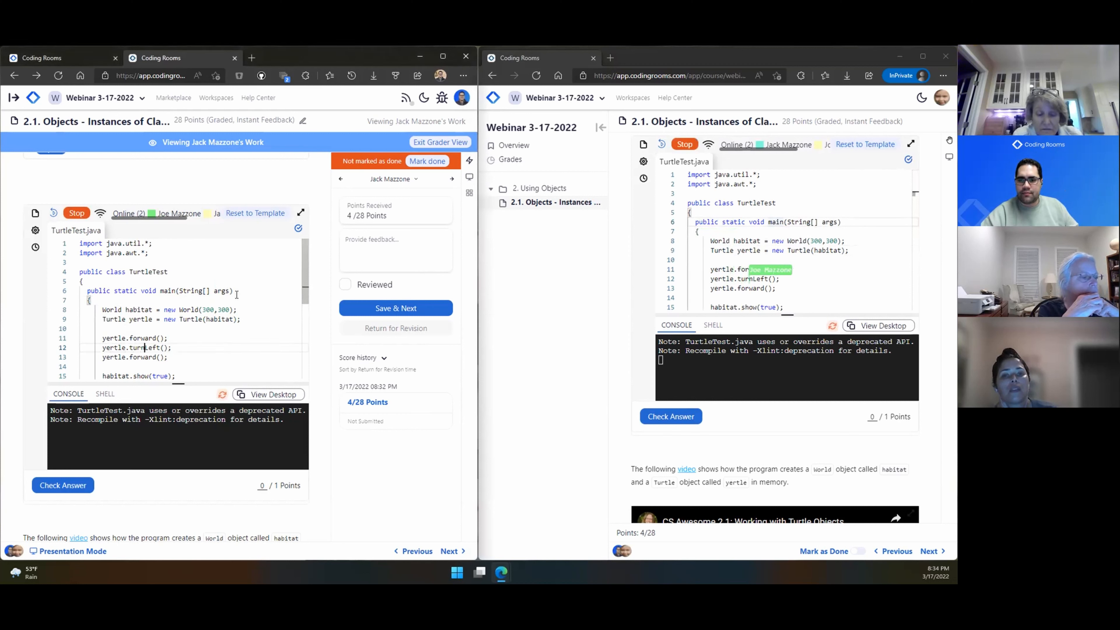
key(Up)
key(Up)
key(Up)
key(Up)
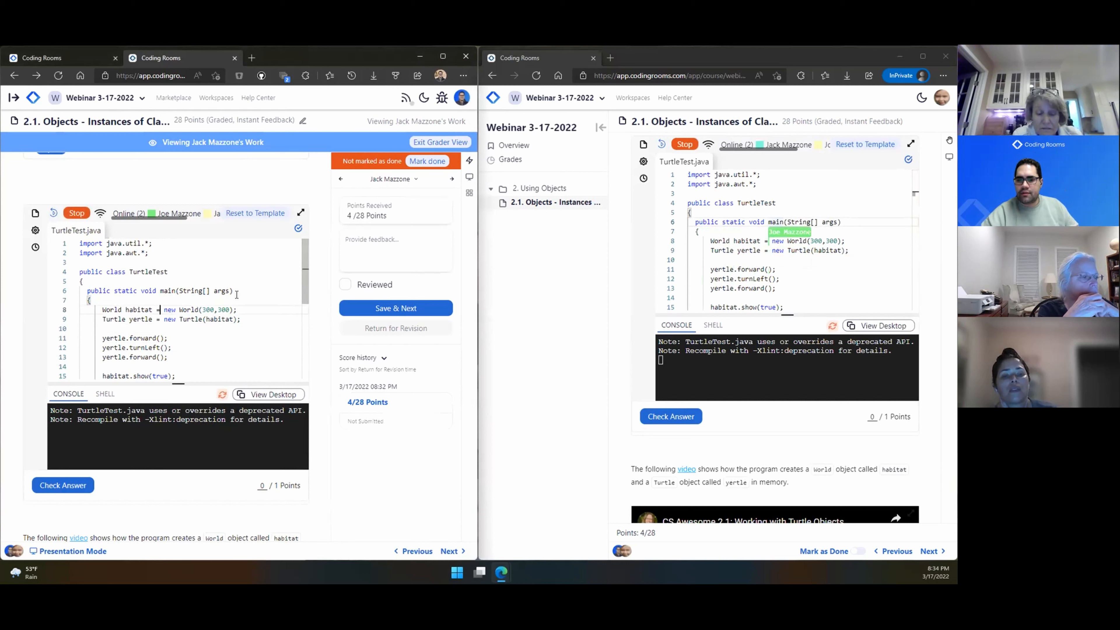
click(239, 309)
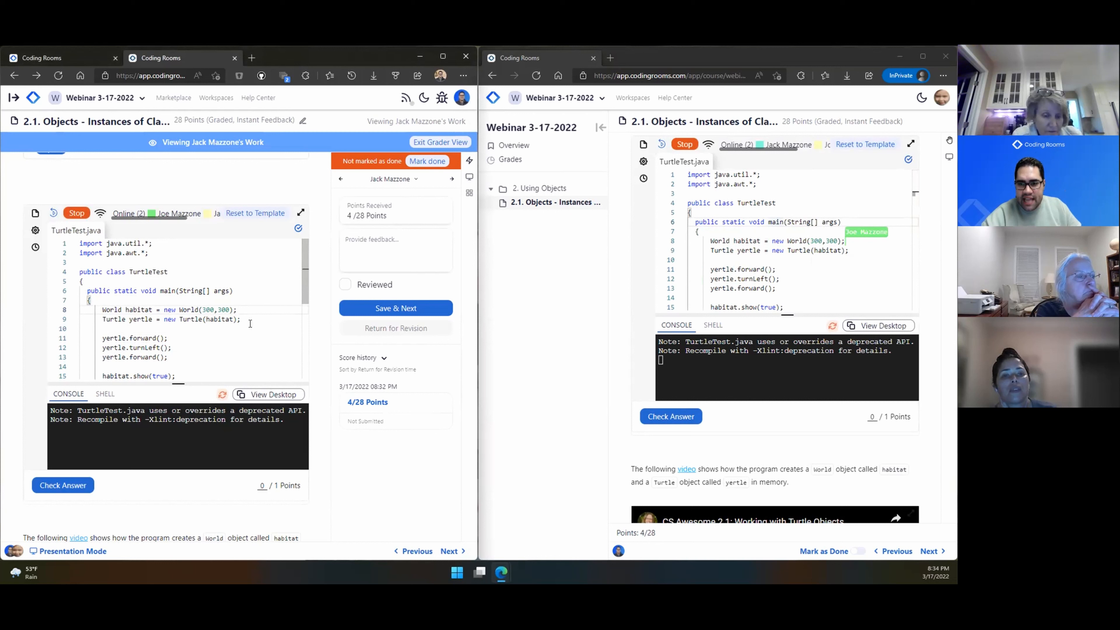
key(Left)
key(Left)
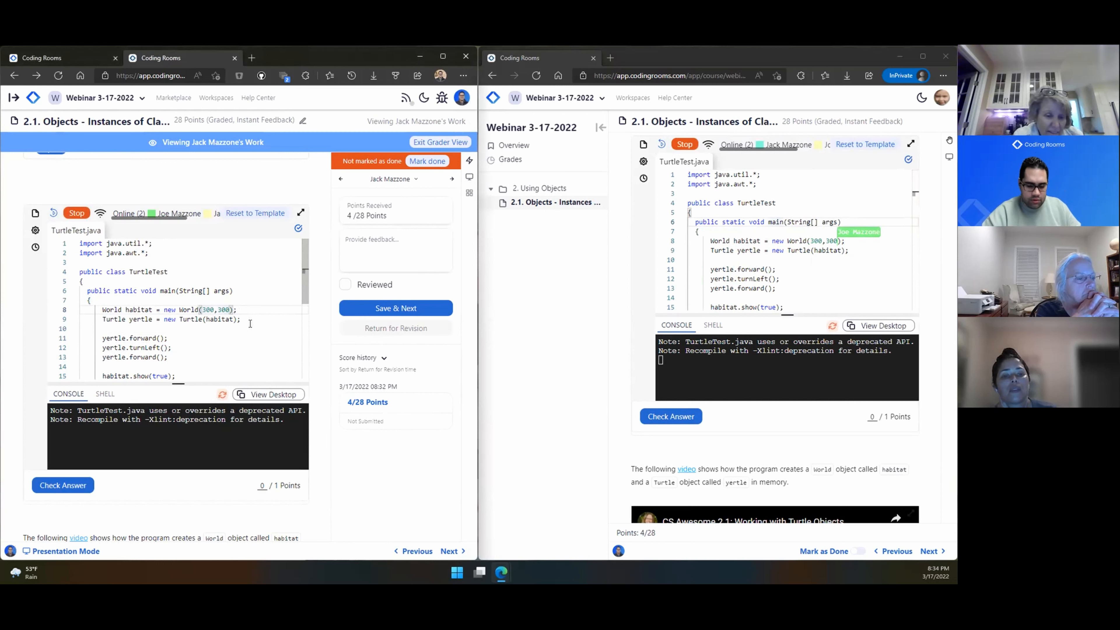
text(, 50)
key(BackSpace)
key(BackSpace)
key(BackSpace)
key(BackSpace)
key(Down)
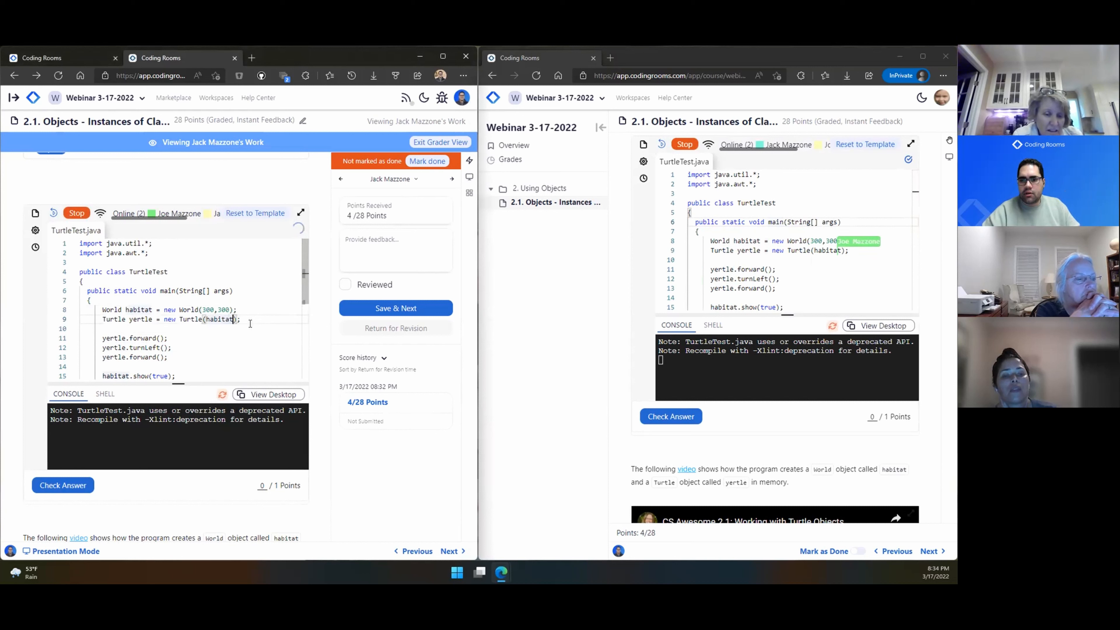
text(, )
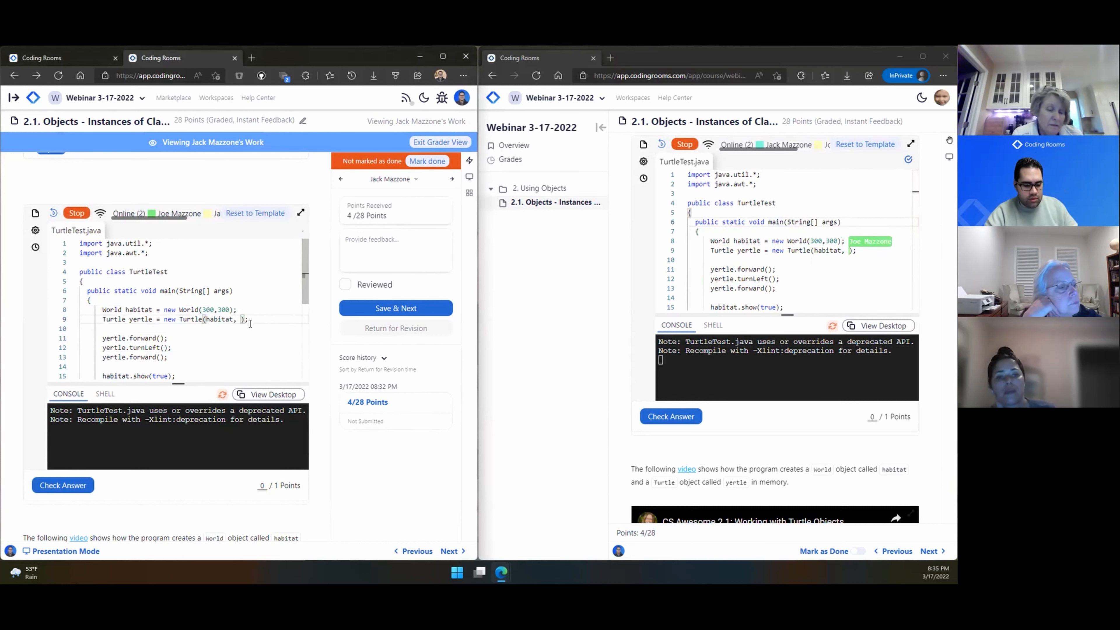
text(100)
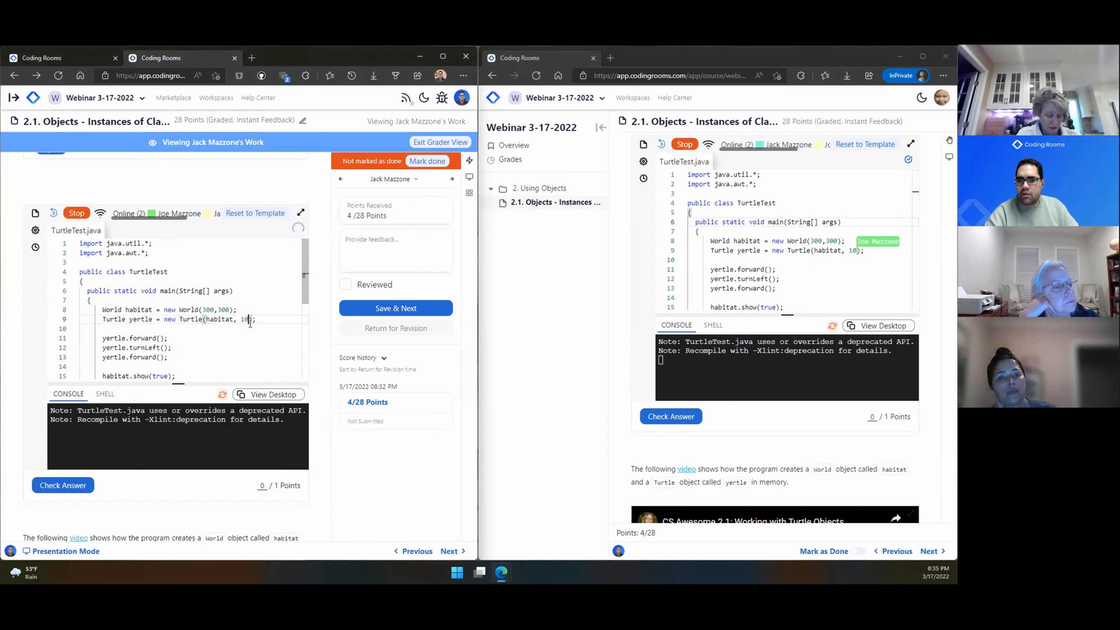
Step: Select new World(300,300) on line 8
scroll(194, 333, up, 1)
scroll(193, 370, down, 1)
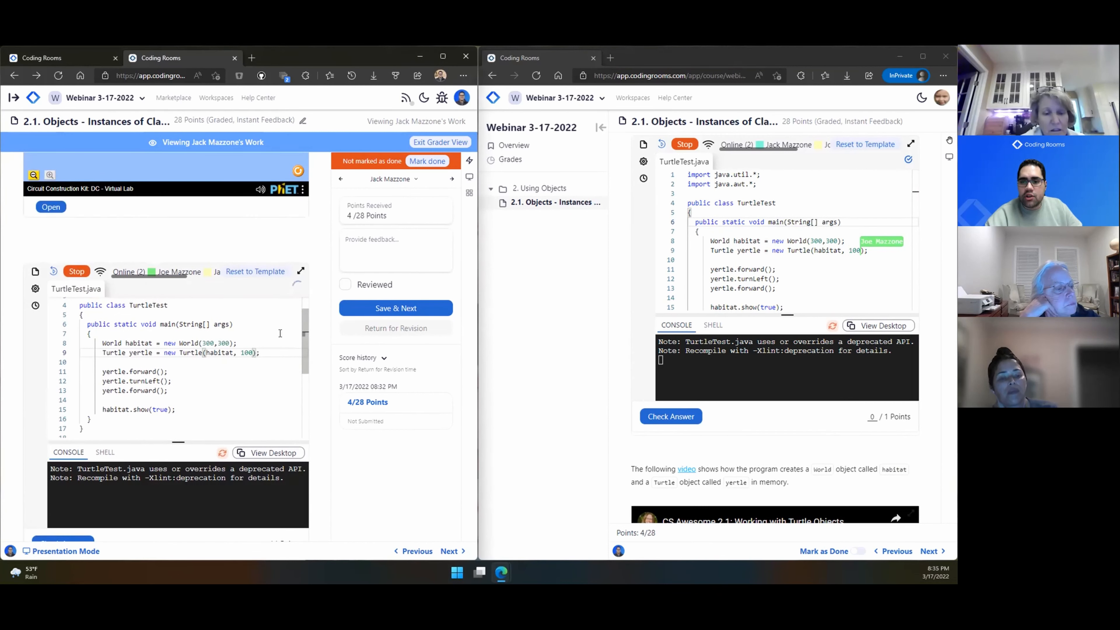
scroll(206, 302, down, 1)
drag(237, 285, 164, 285)
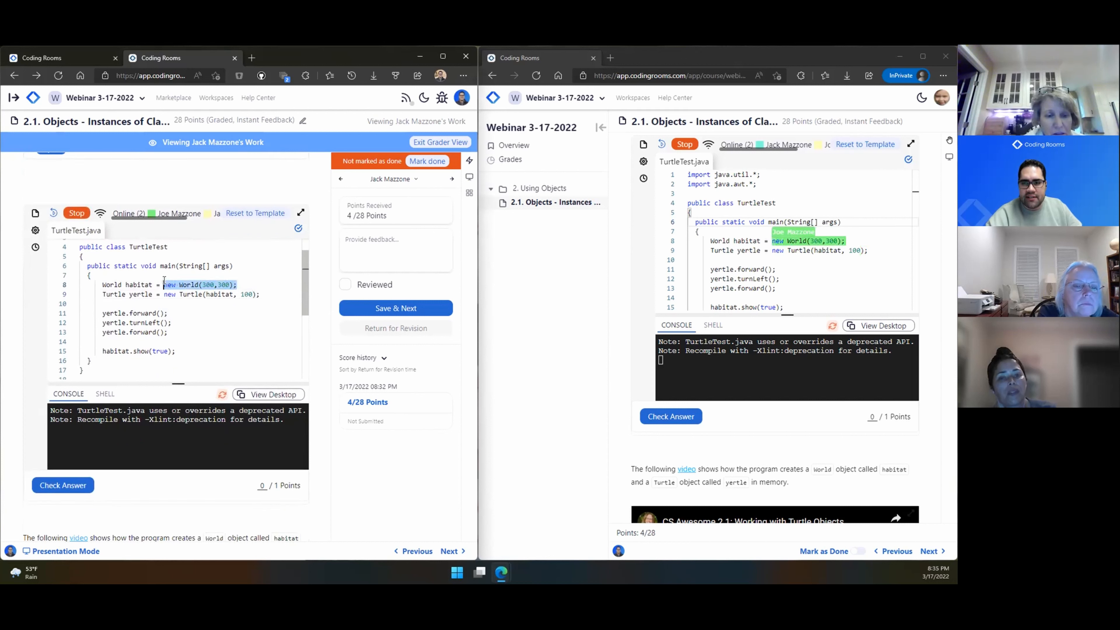
Step: Comment 'Great work!' on the selected new World(300,300) code, then exit Grader View
right_click(181, 287)
click(203, 308)
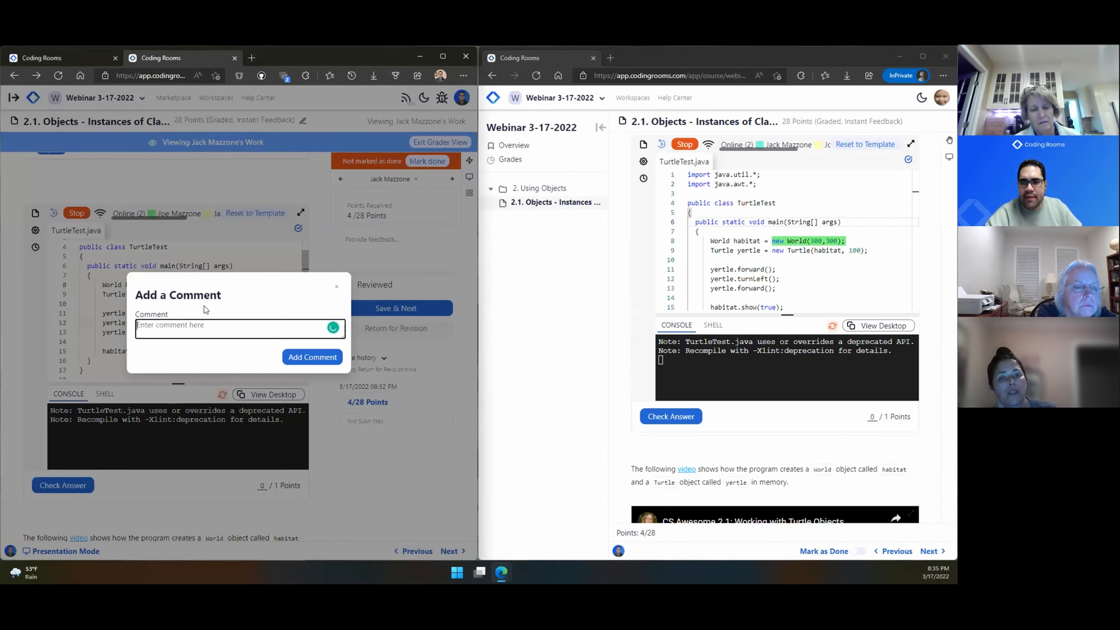
text(Great work!)
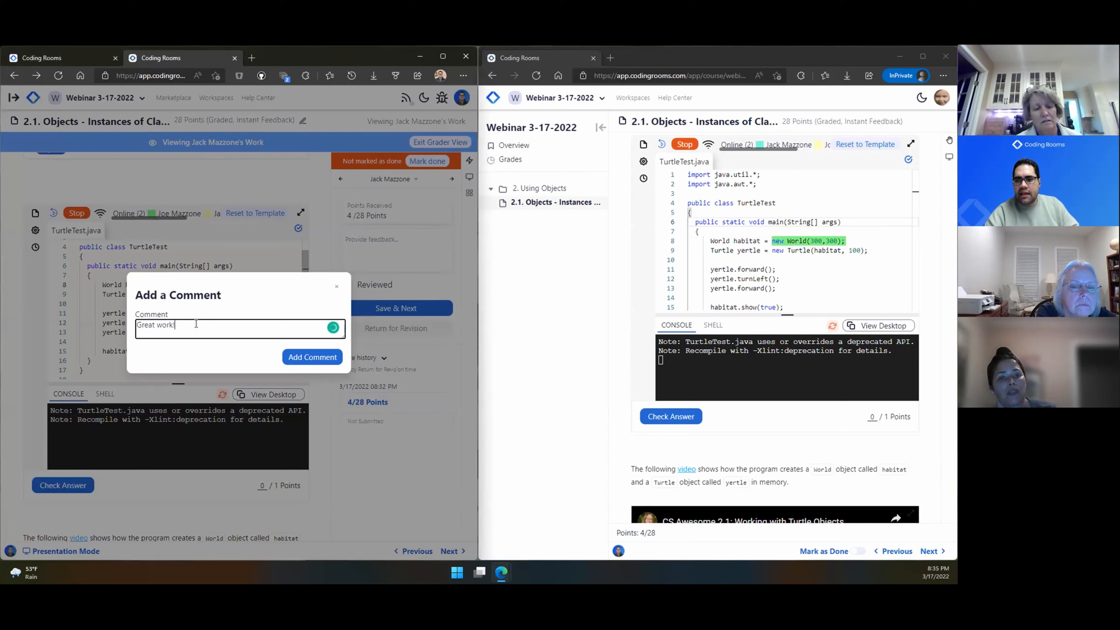
click(312, 357)
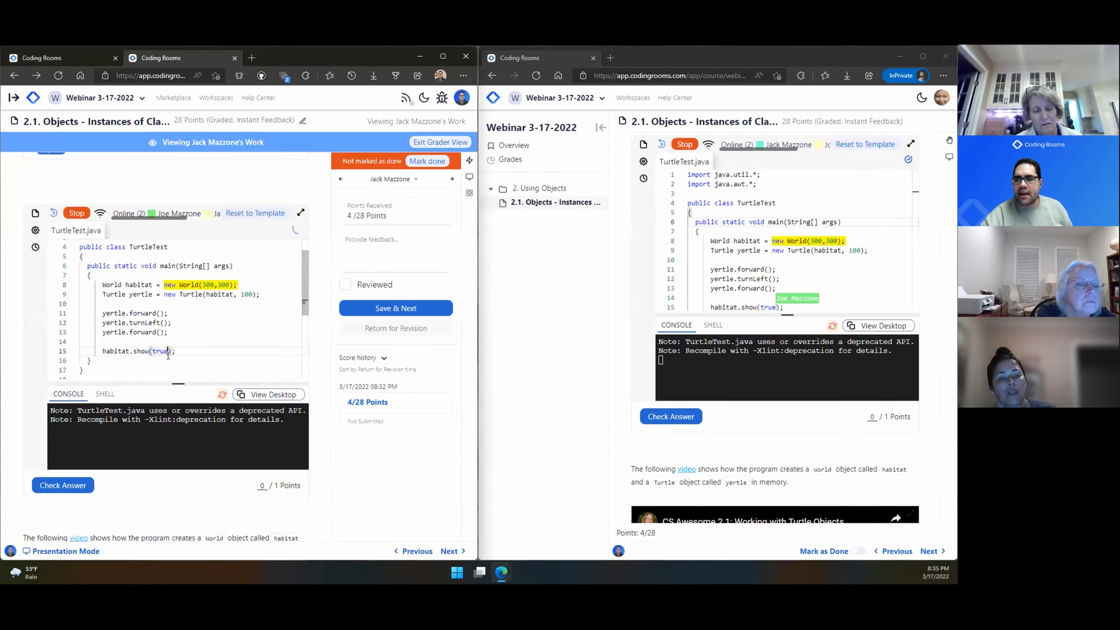
mouse_move(811, 241)
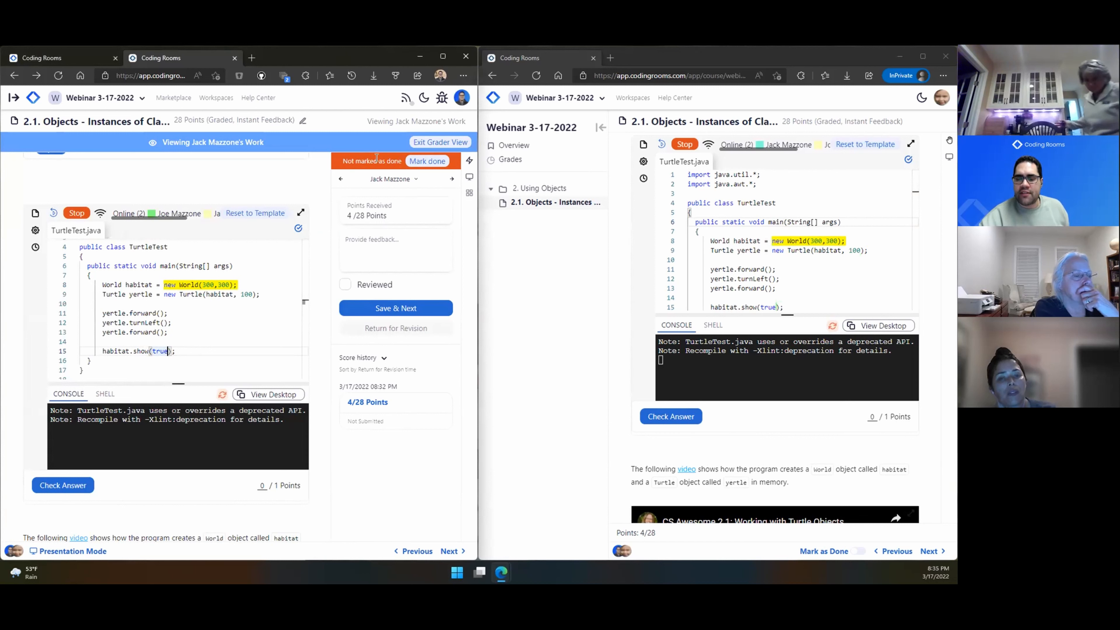
click(430, 142)
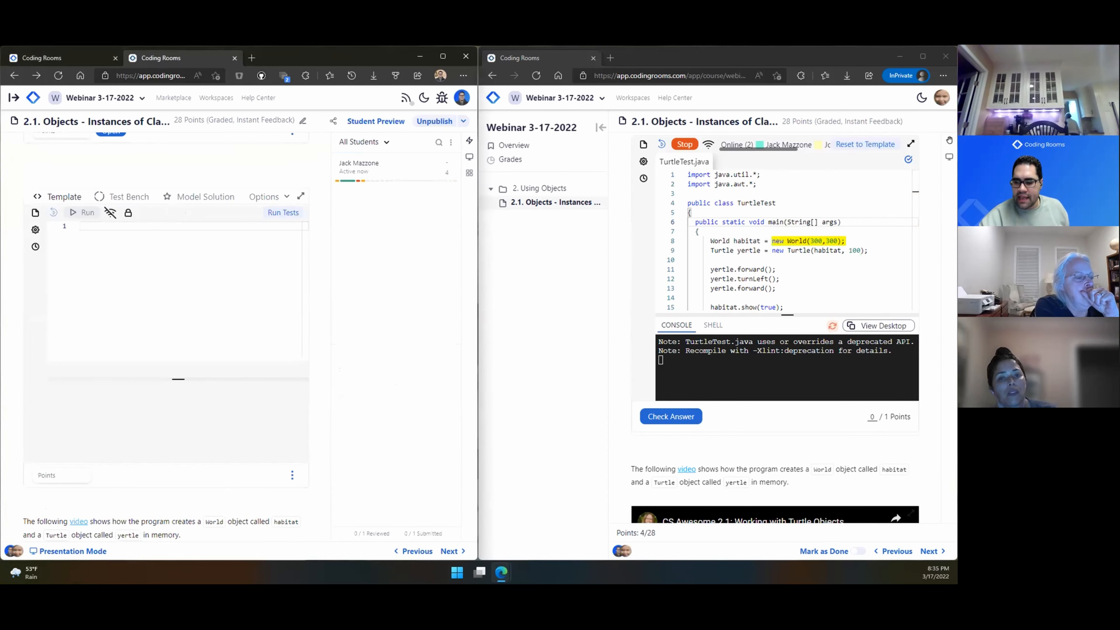
Step: Mark the student's lesson as done, confirm the code is locked, and reopen their work for grading
scroll(425, 235, up, 5)
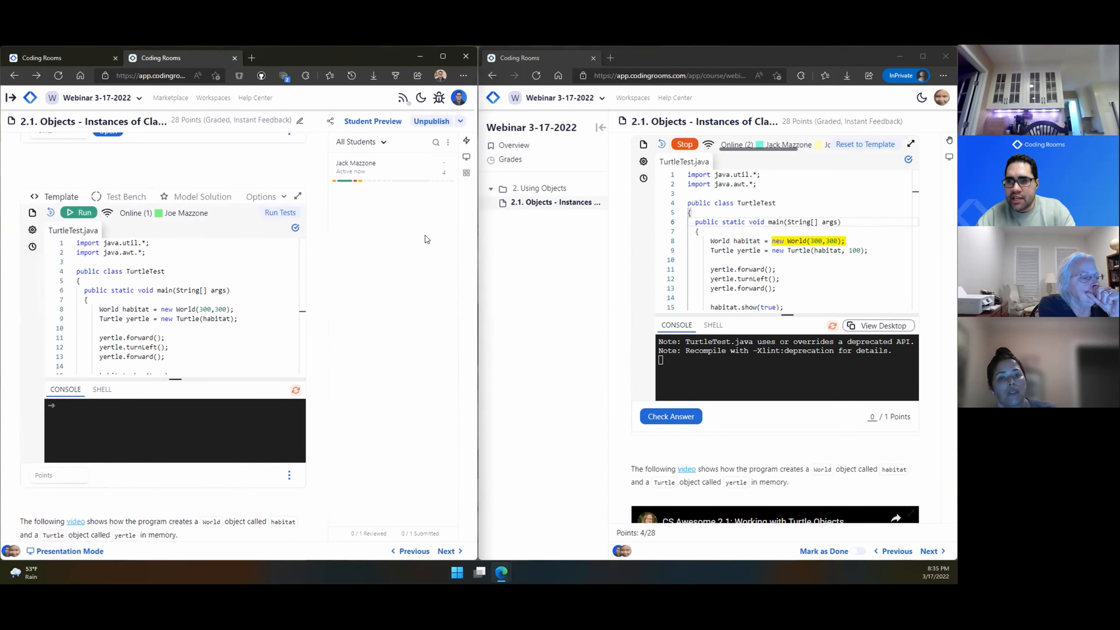
scroll(425, 236, up, 2)
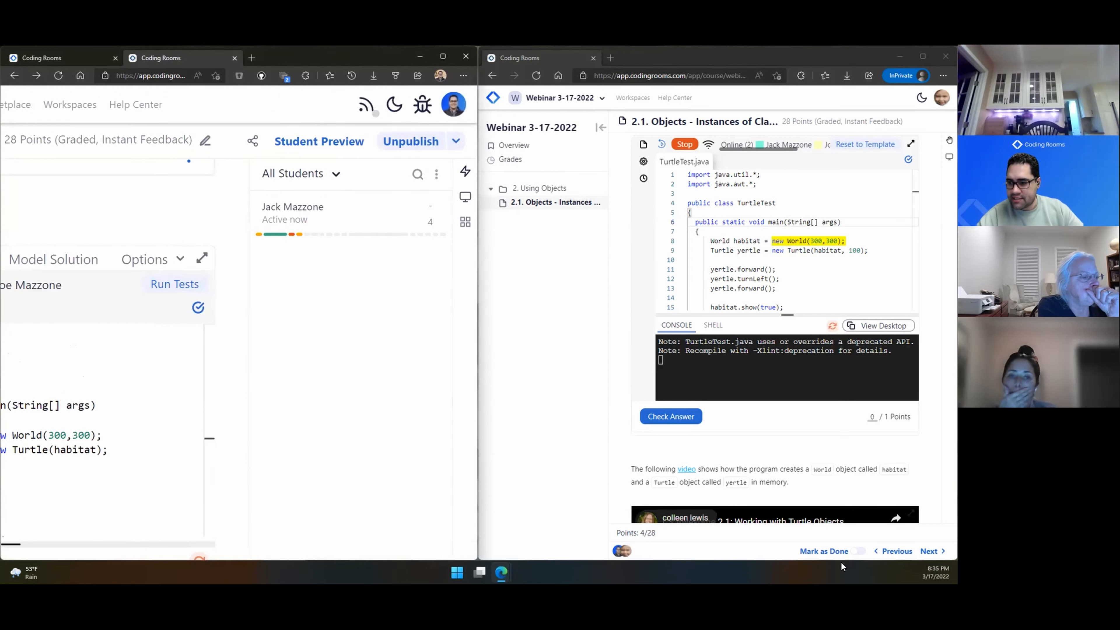
click(857, 558)
click(858, 553)
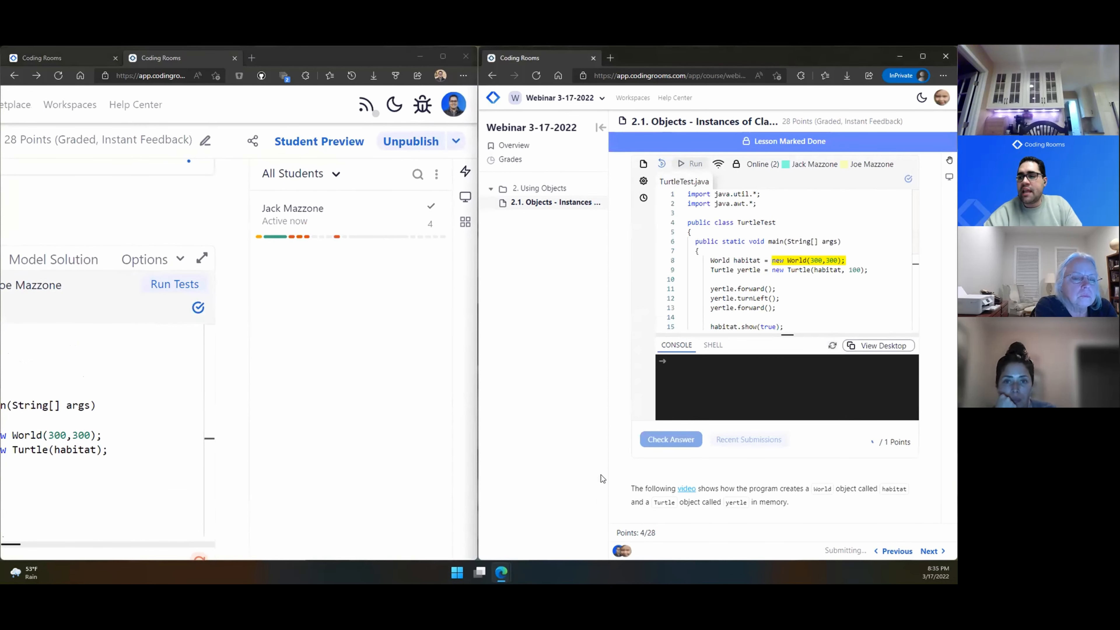
click(791, 287)
key(Return)
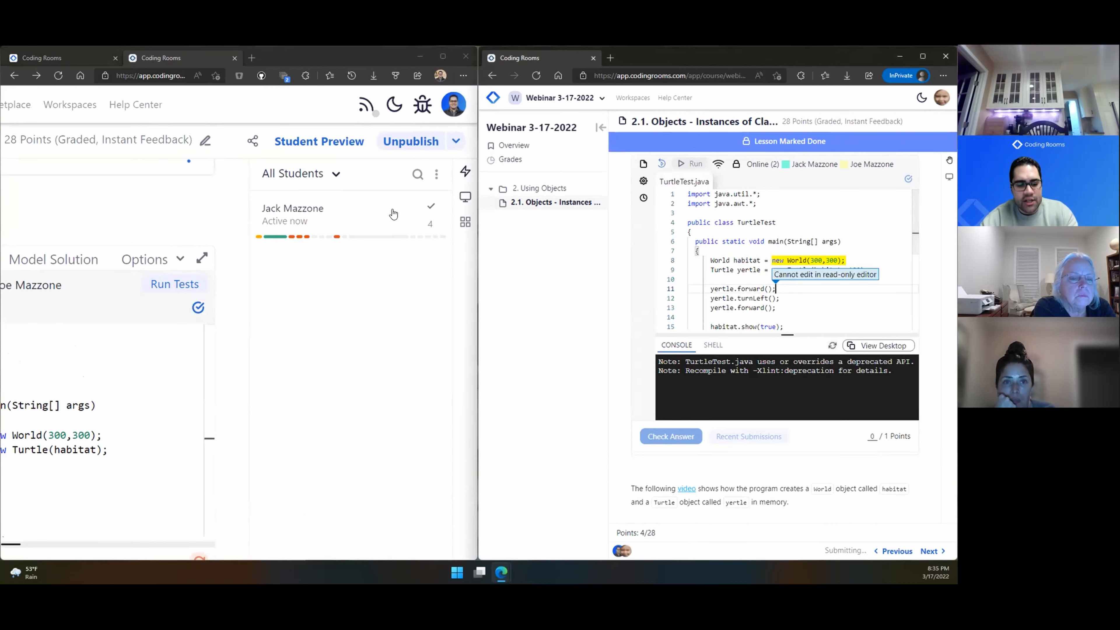
scroll(453, 190, up, 1)
scroll(437, 209, up, 3)
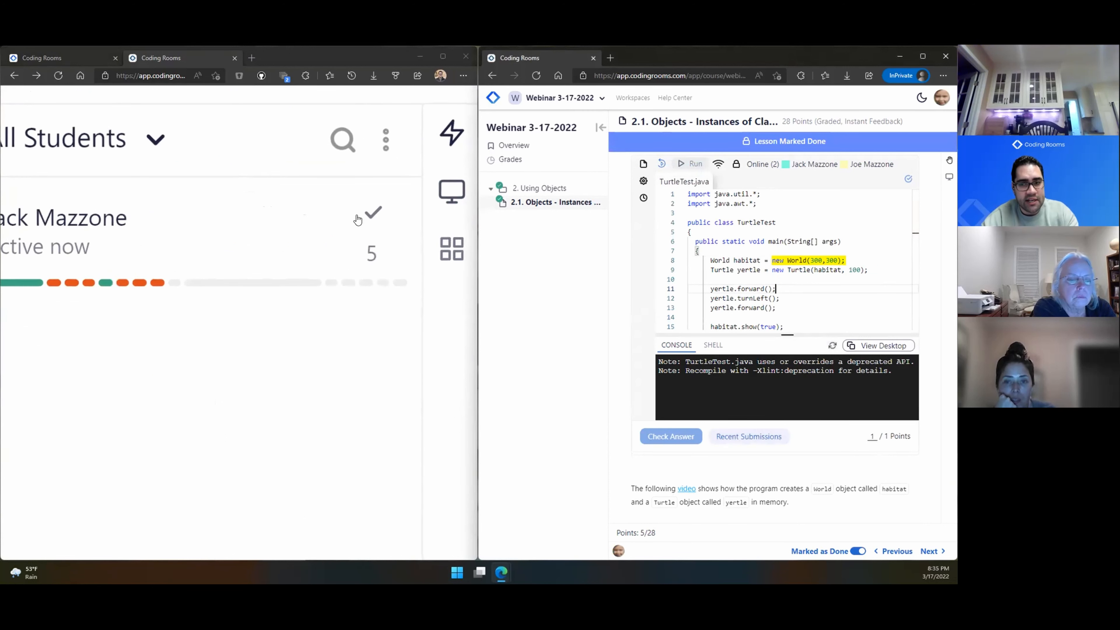
scroll(358, 220, down, 4)
scroll(359, 221, up, 5)
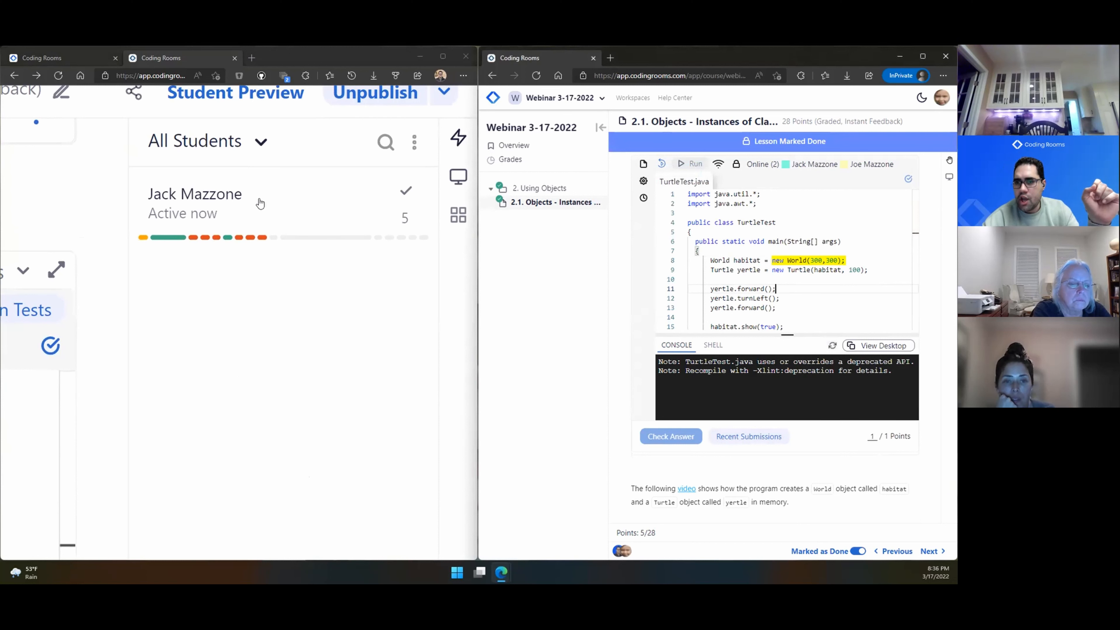
click(260, 203)
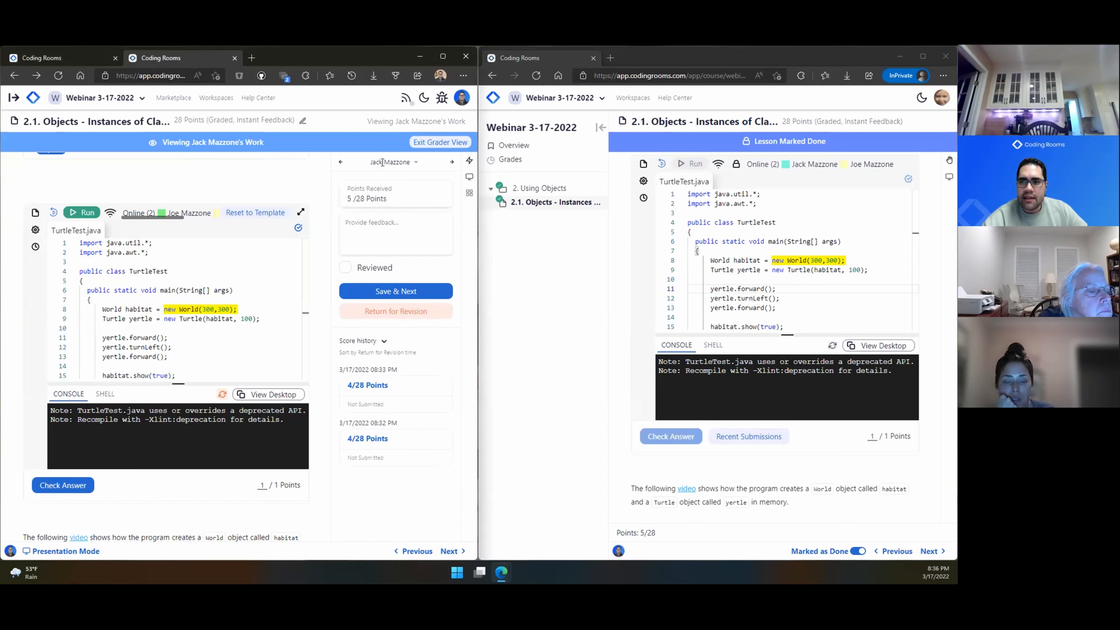
Step: Enter the feedback 'Great work!' for the student and save the grade with Save & Next
click(362, 221)
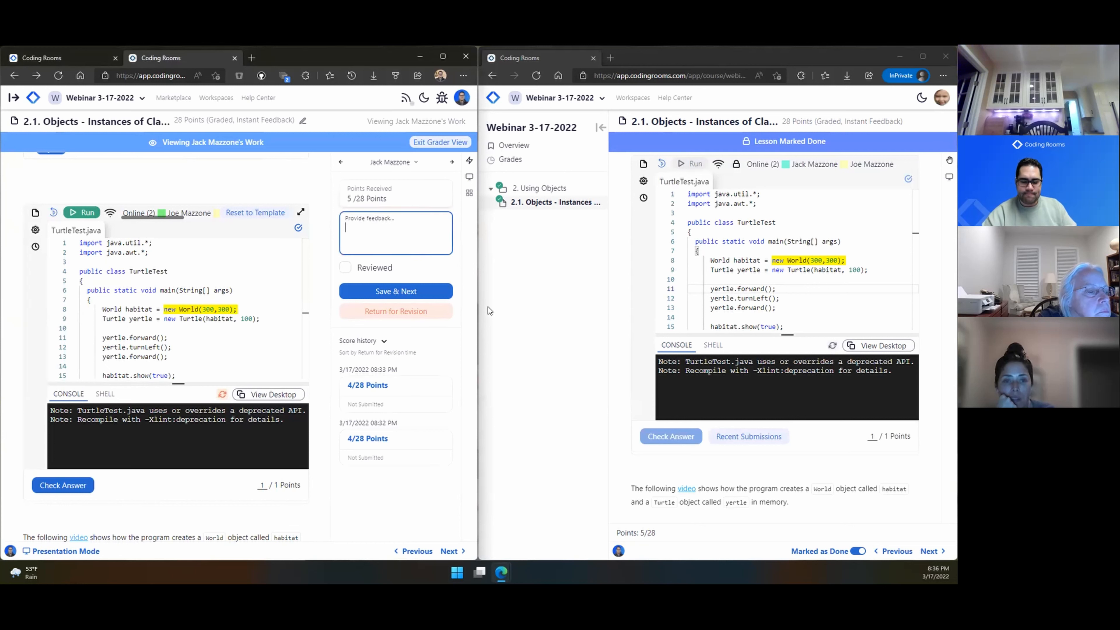
text(G)
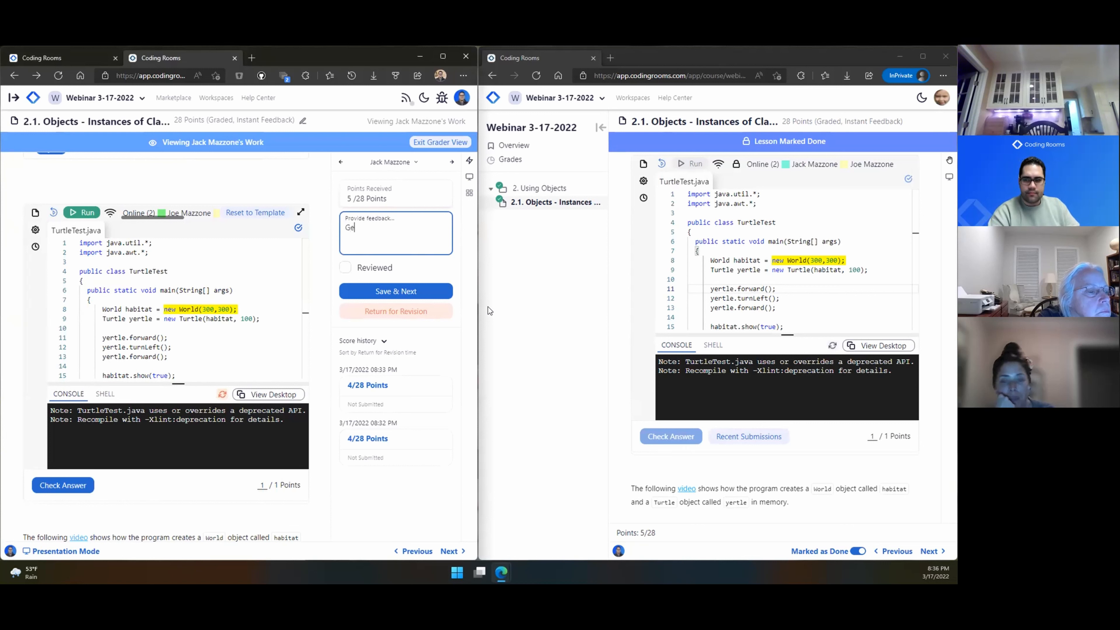
text(reat work!)
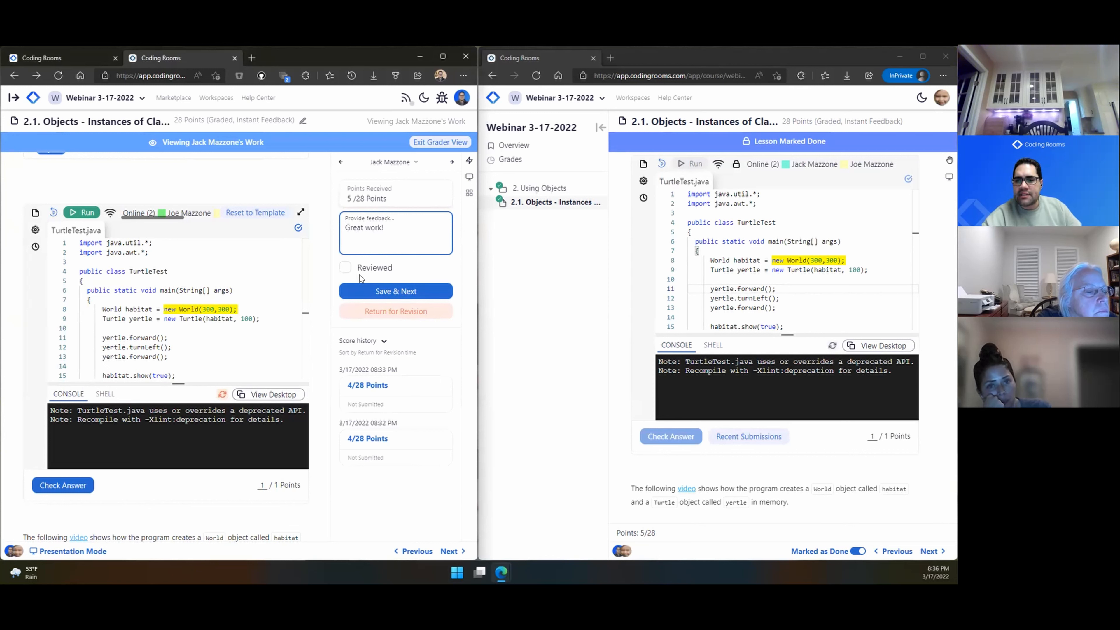
click(372, 291)
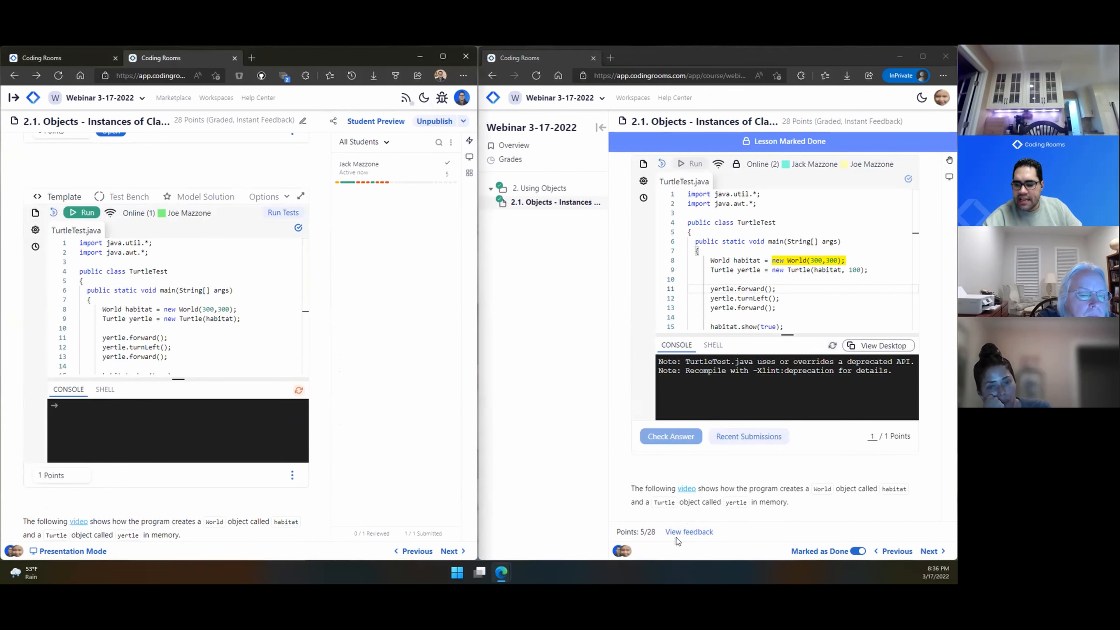
Step: As the student, view and dismiss the 'Great work!' feedback, then go to the course Overview
scroll(679, 536, up, 5)
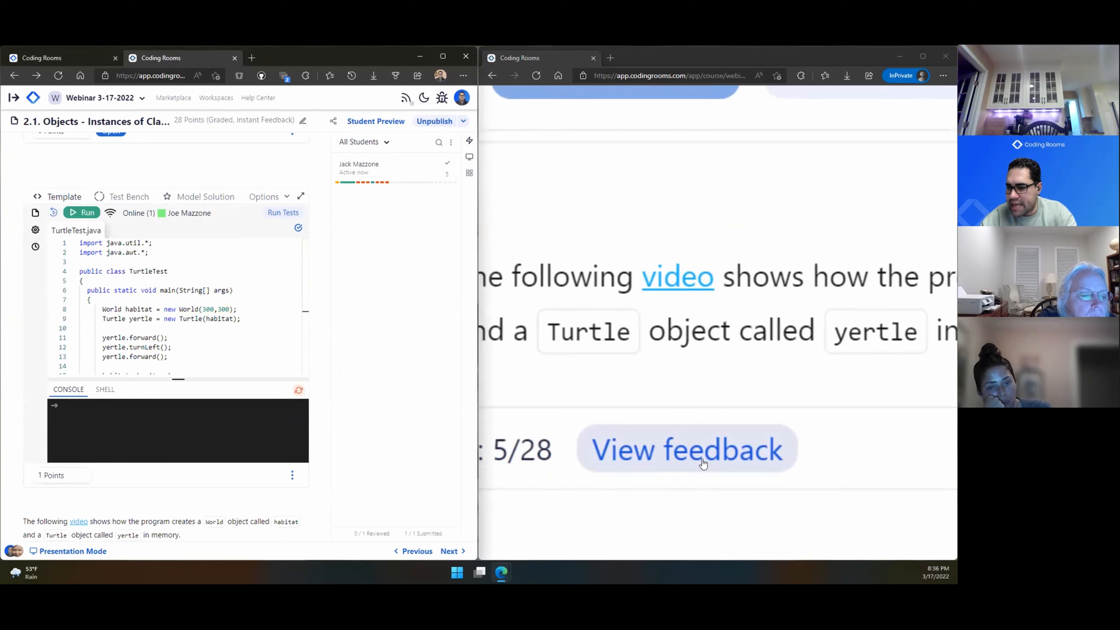
scroll(703, 464, down, 5)
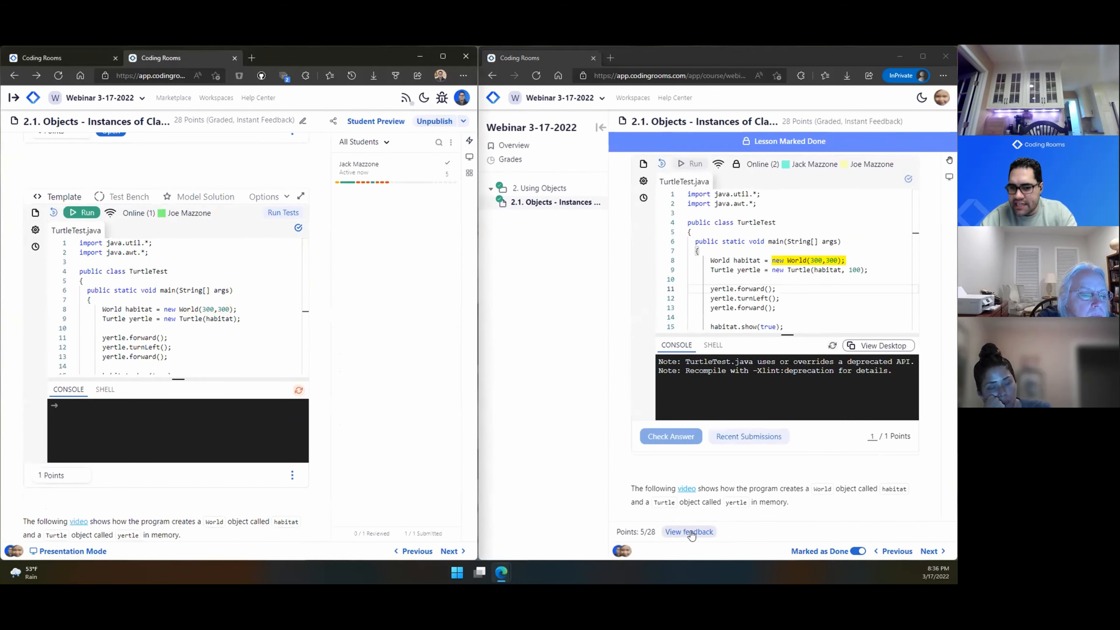
click(690, 532)
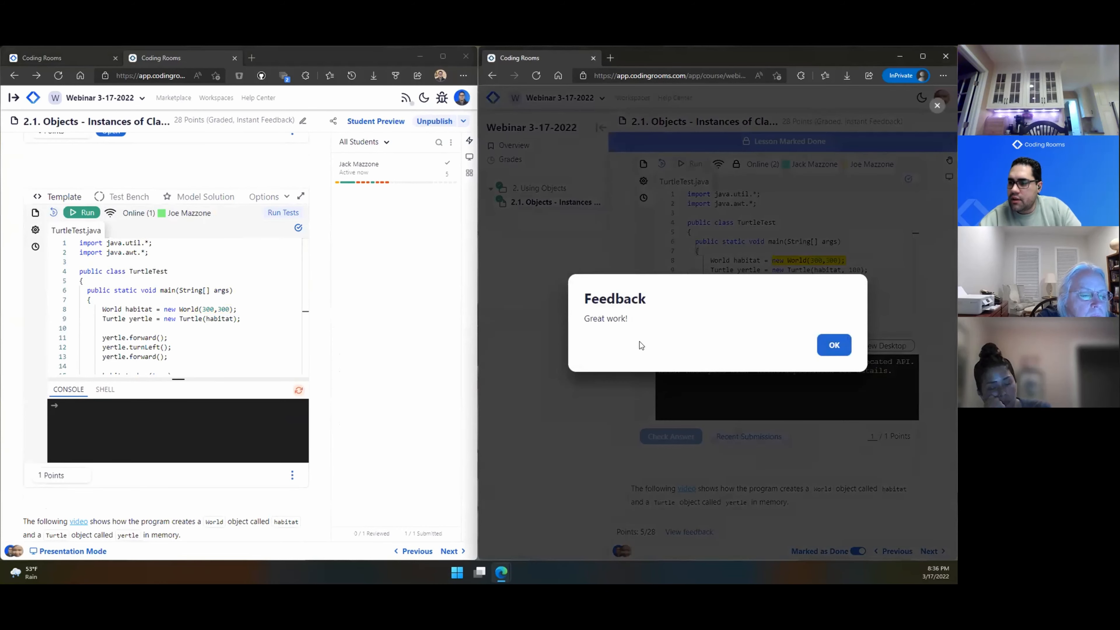
click(580, 444)
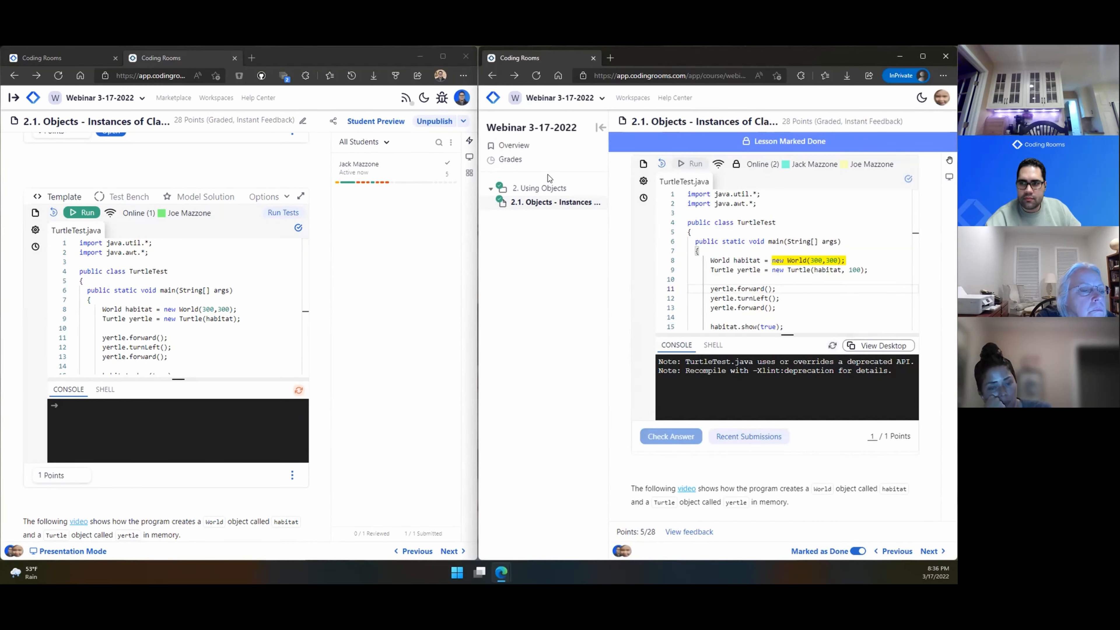
click(538, 147)
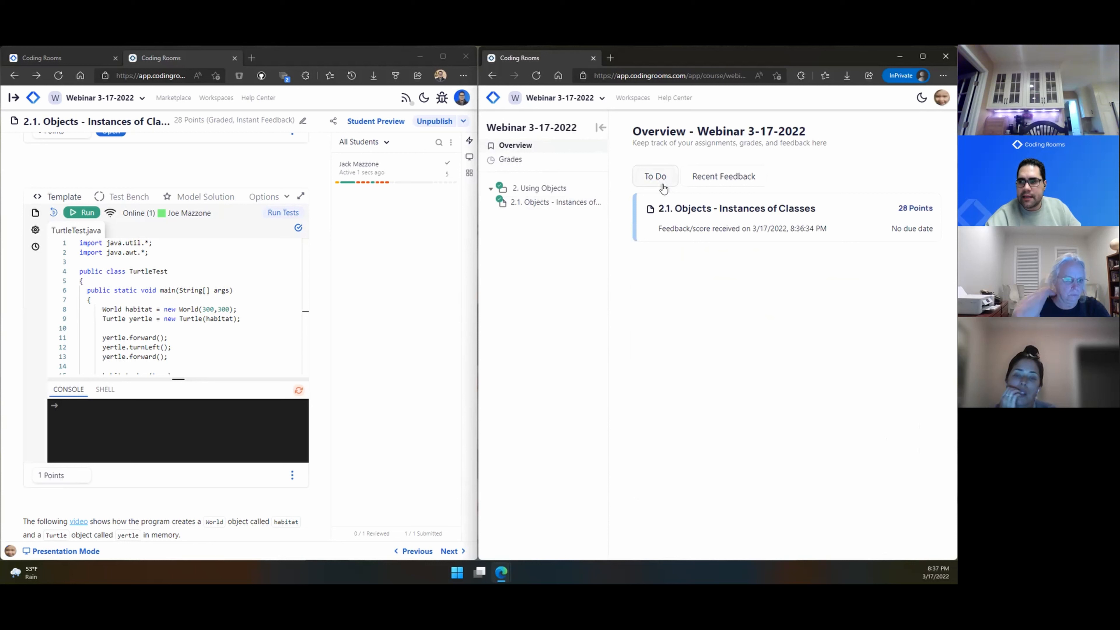
Step: Expand the 2.1 Objects card to reveal 5/28 points and its feedback, then open the student's submission in grader view
click(700, 233)
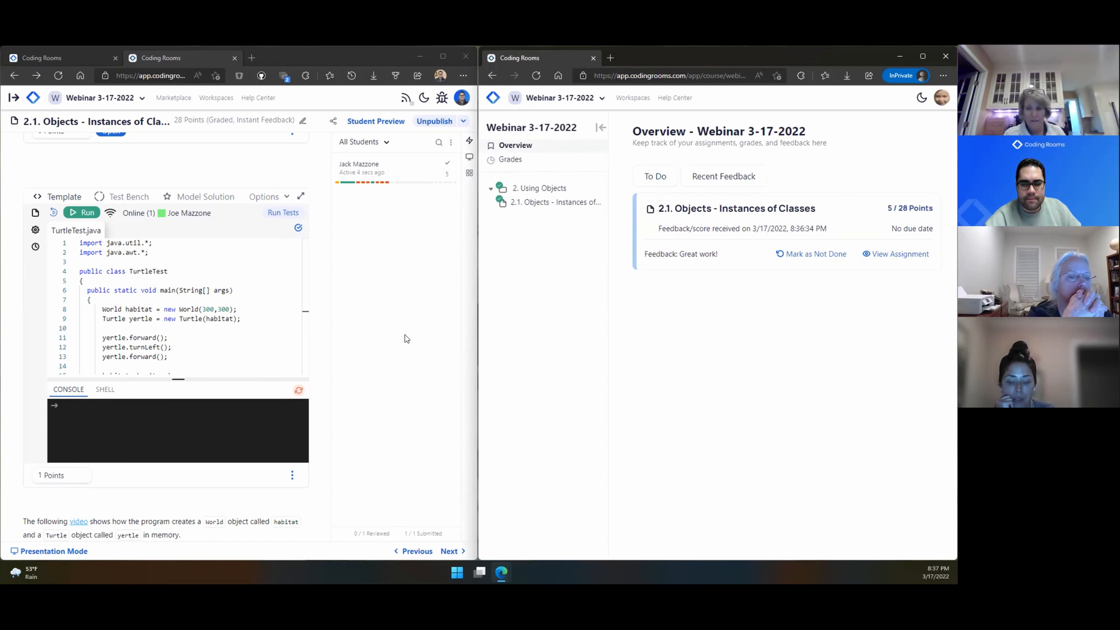
click(394, 170)
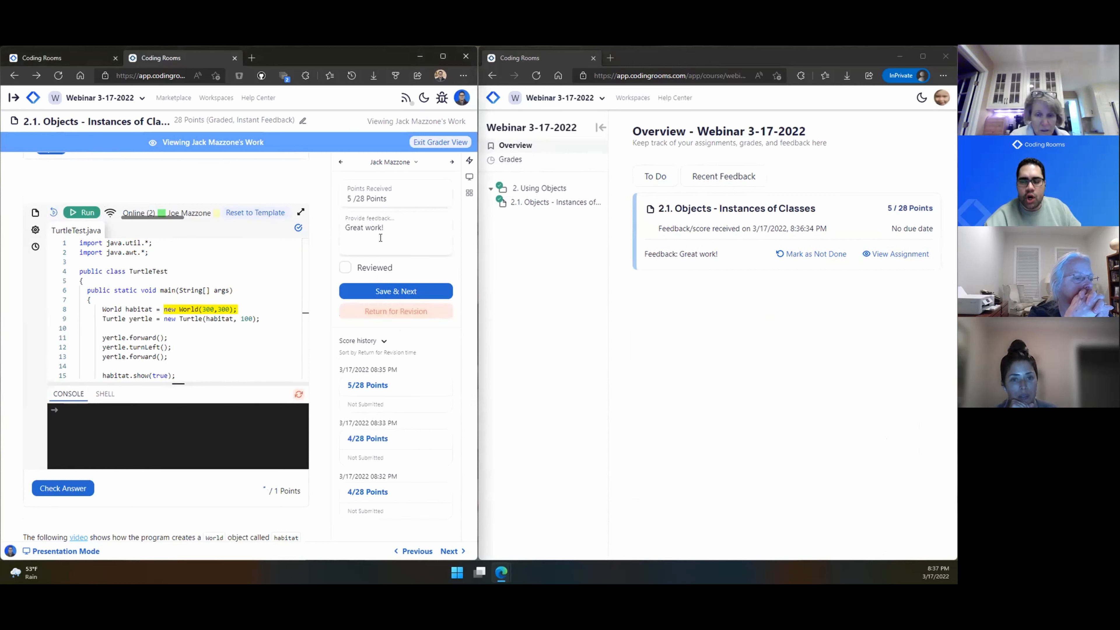
Step: Return the 2.1 submission for revision, then reopen lesson 2.1 as the student and mark it done
click(378, 321)
click(378, 309)
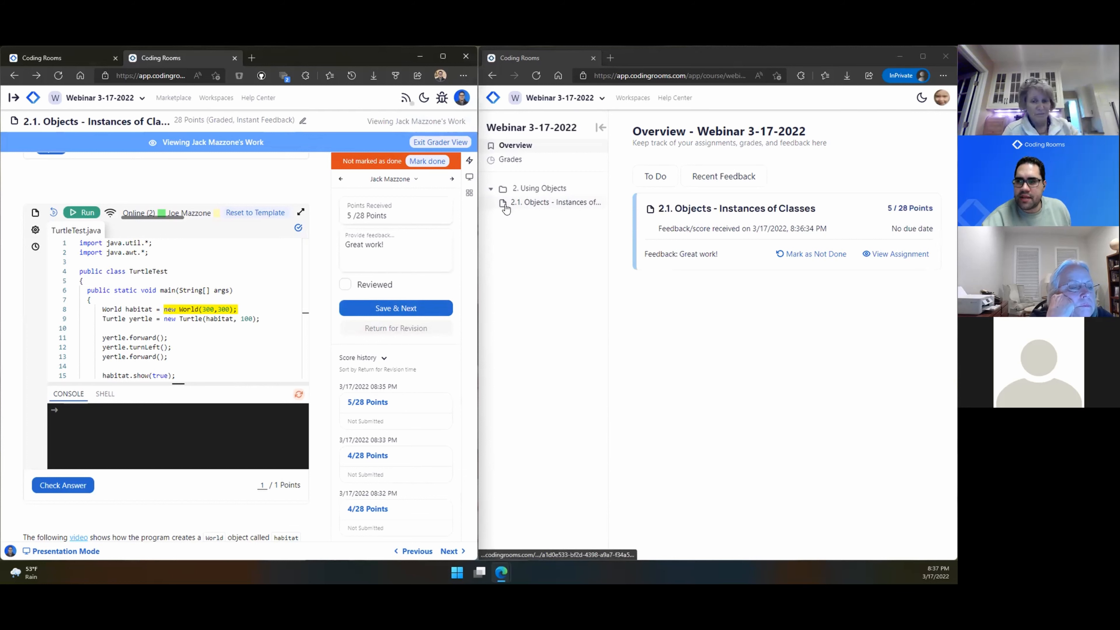
click(524, 207)
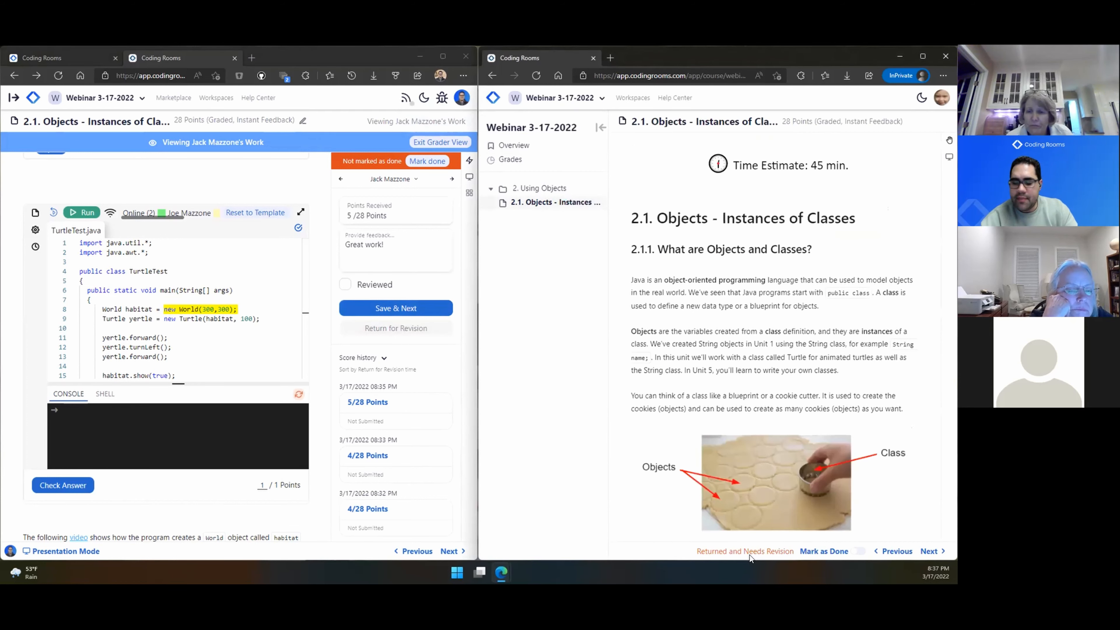
scroll(751, 559, up, 5)
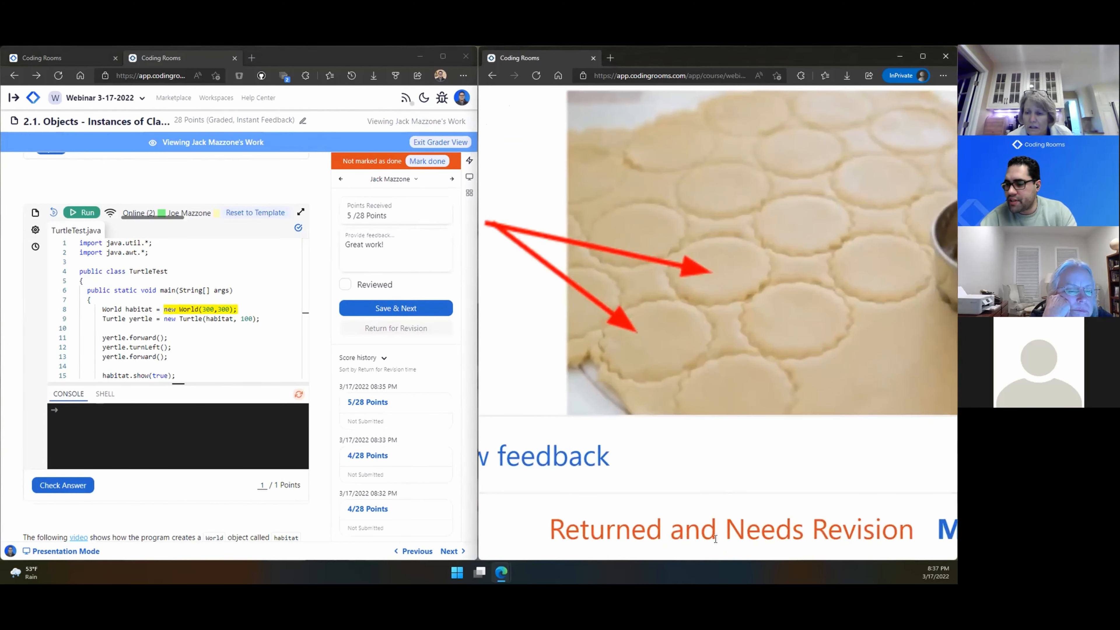
scroll(925, 543, down, 5)
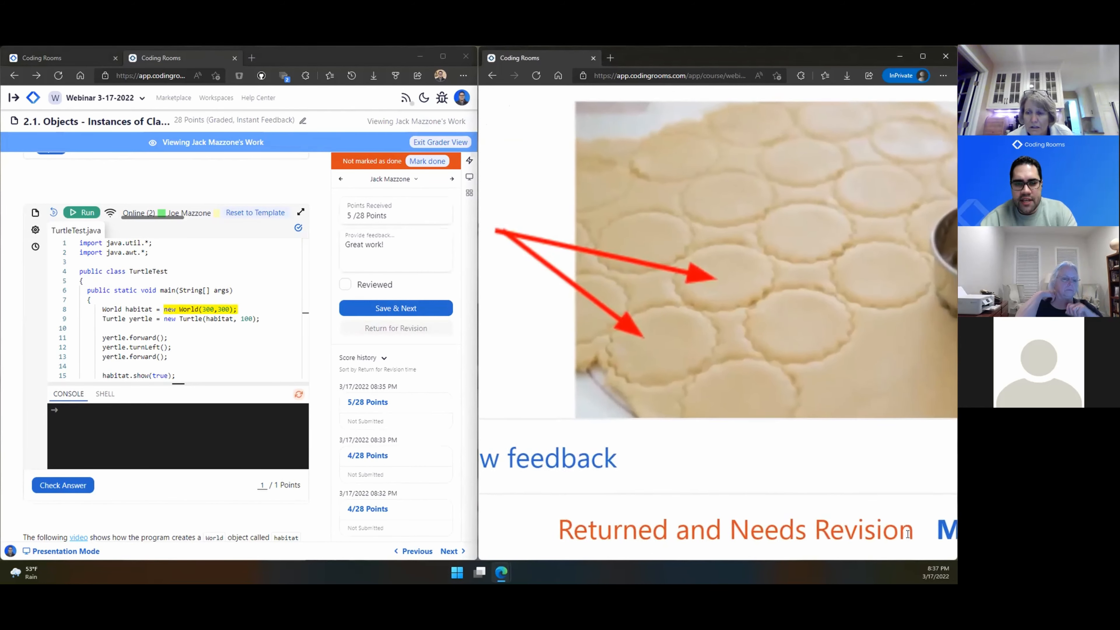
scroll(897, 522, down, 2)
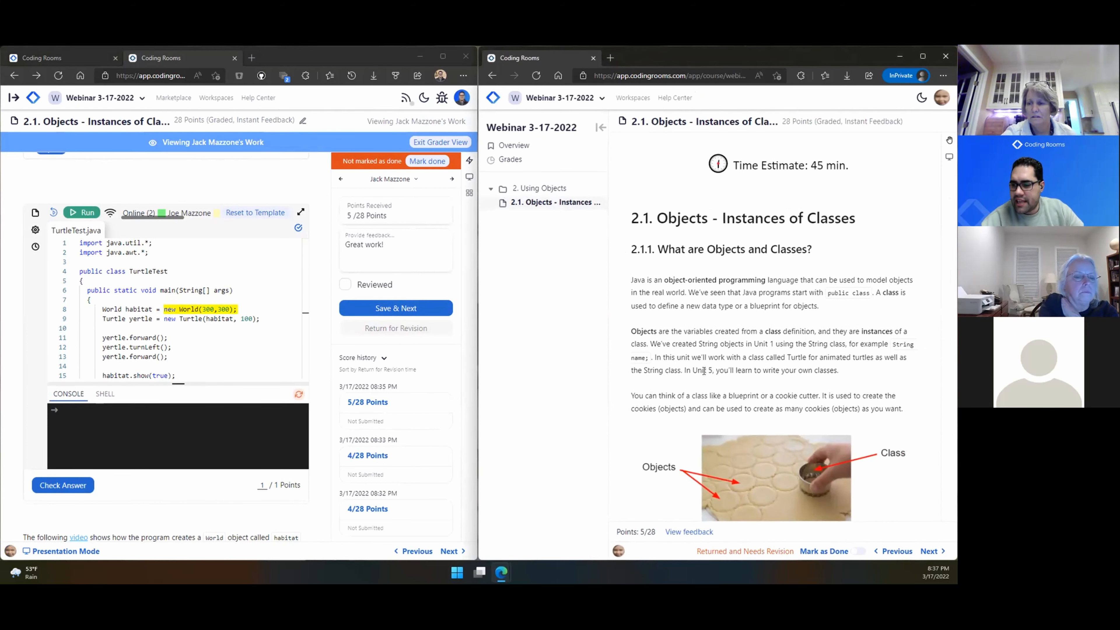
scroll(704, 371, down, 4)
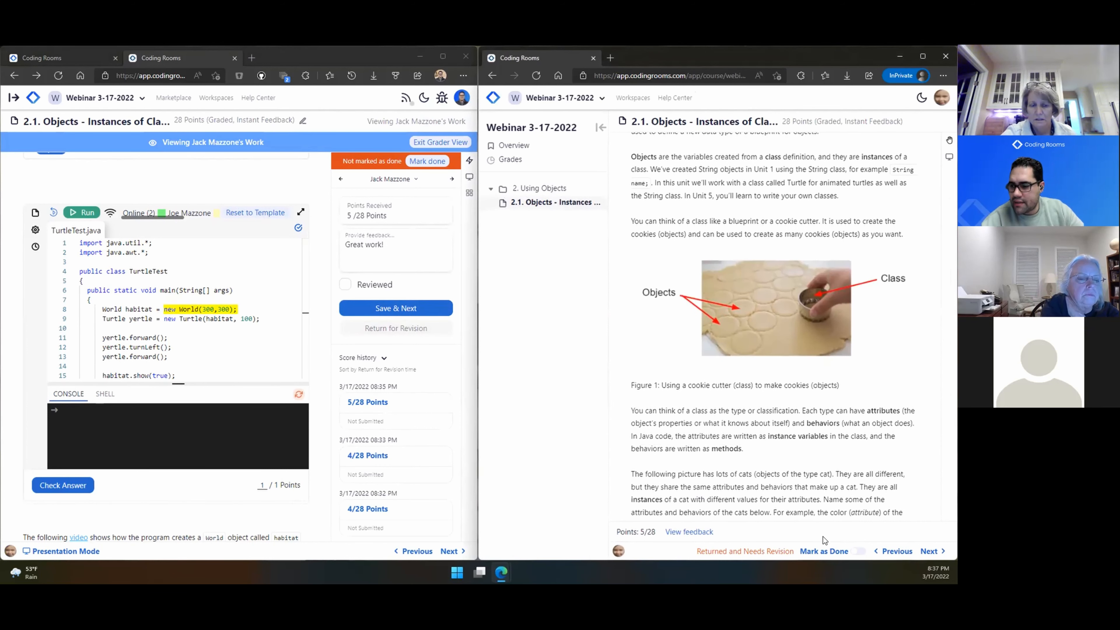
click(855, 552)
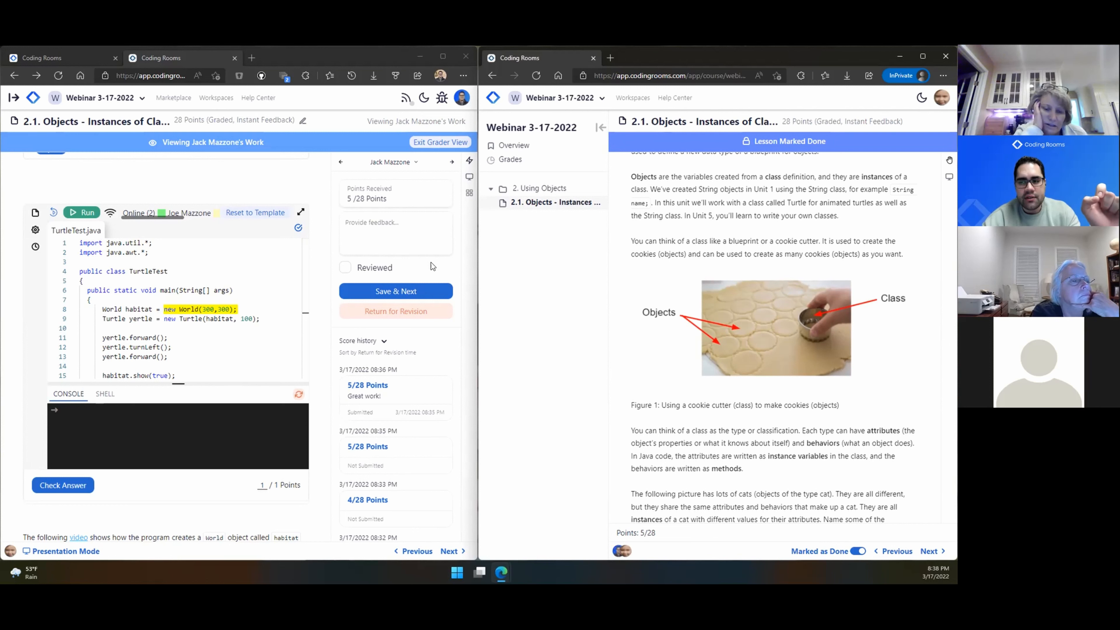
Step: Mark the resubmitted 2.1 work as Reviewed, save its grade, and maximize the teacher's browser window
click(346, 267)
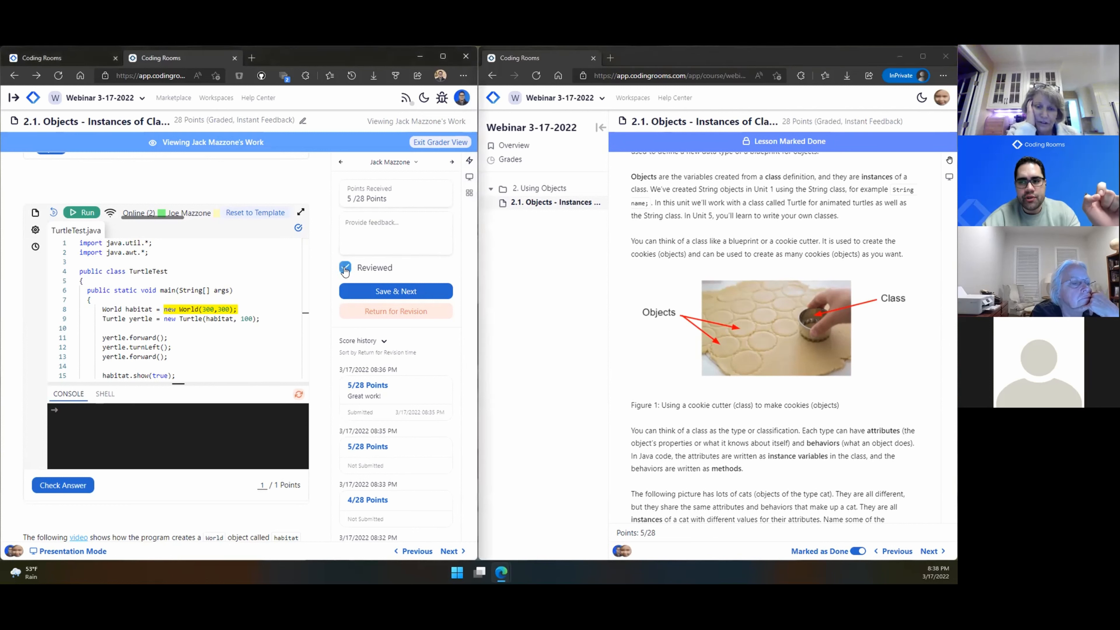
click(354, 291)
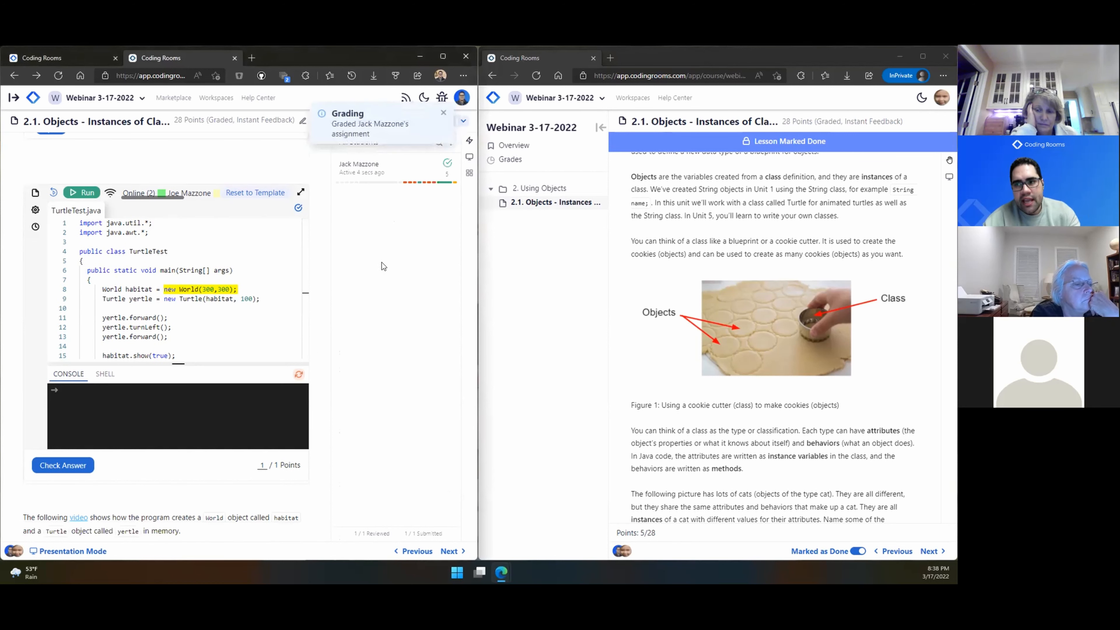
scroll(405, 169, up, 5)
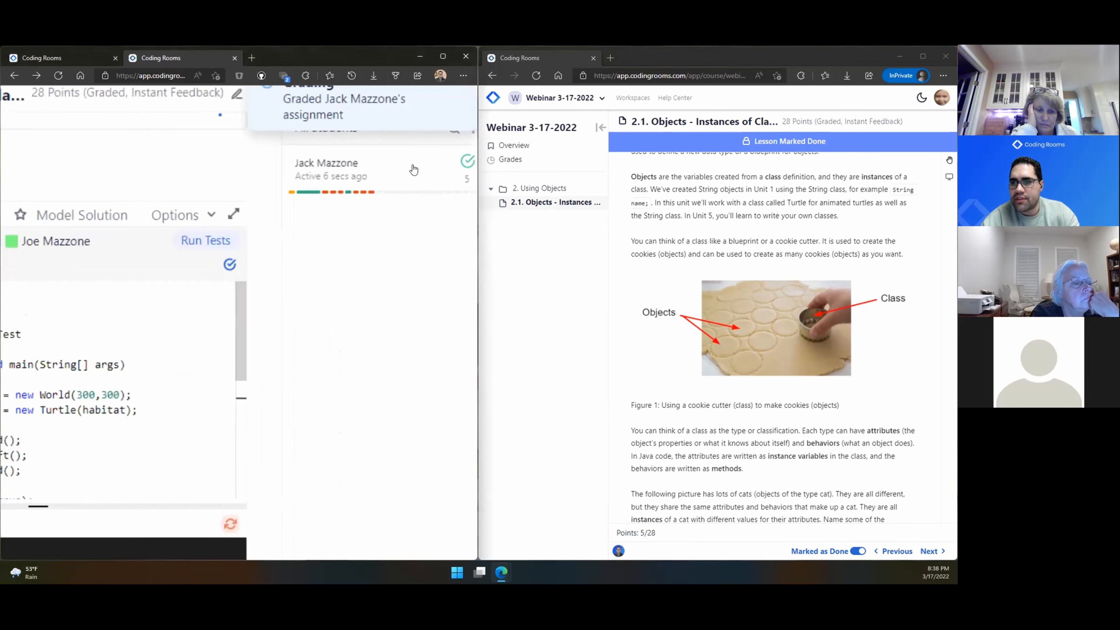
scroll(412, 196, up, 1)
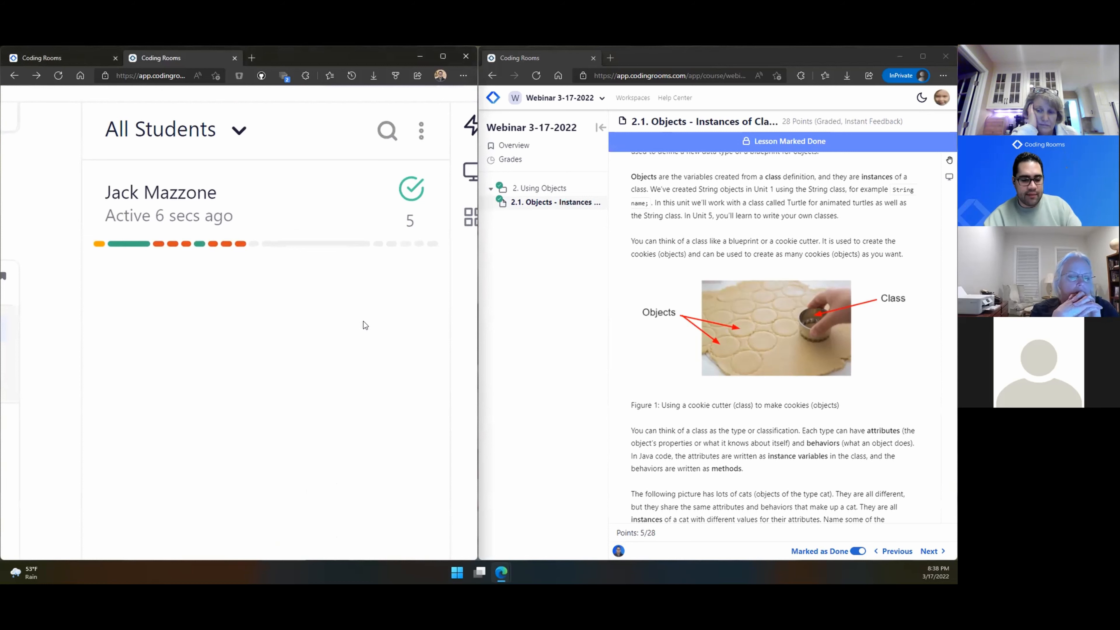
scroll(285, 346, down, 5)
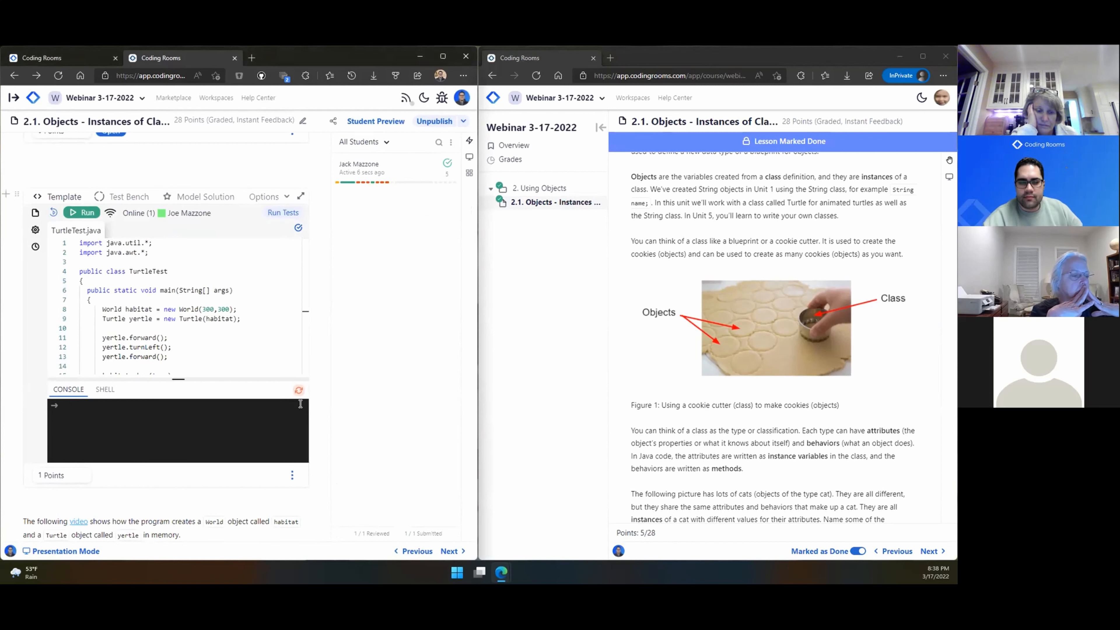
click(442, 58)
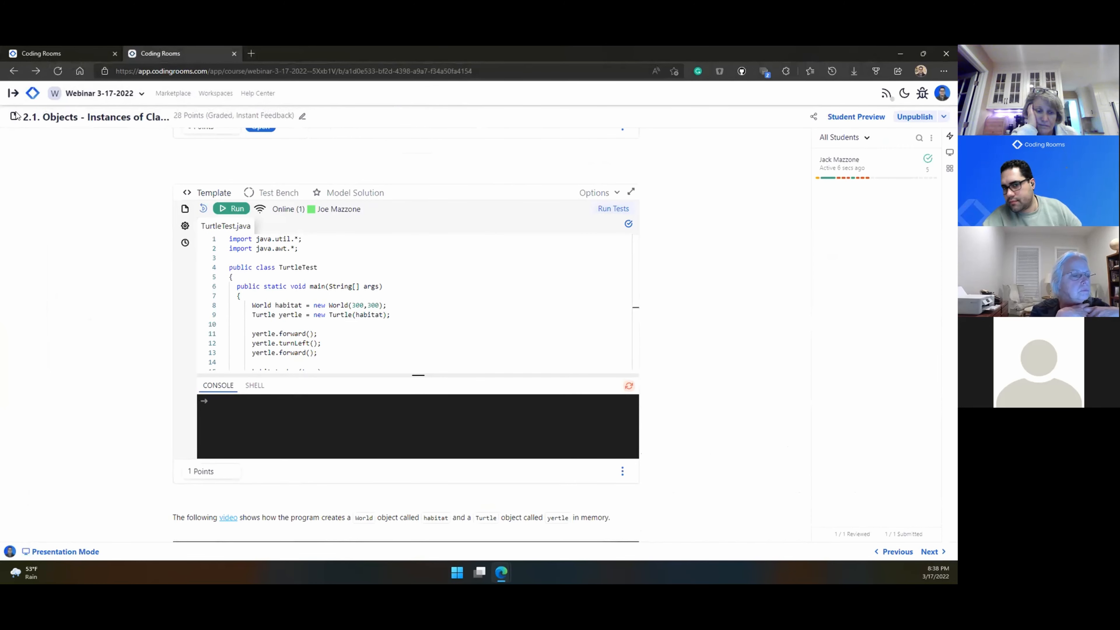
Step: Add a Period 2 section under People > Sections and copy its join link
click(14, 93)
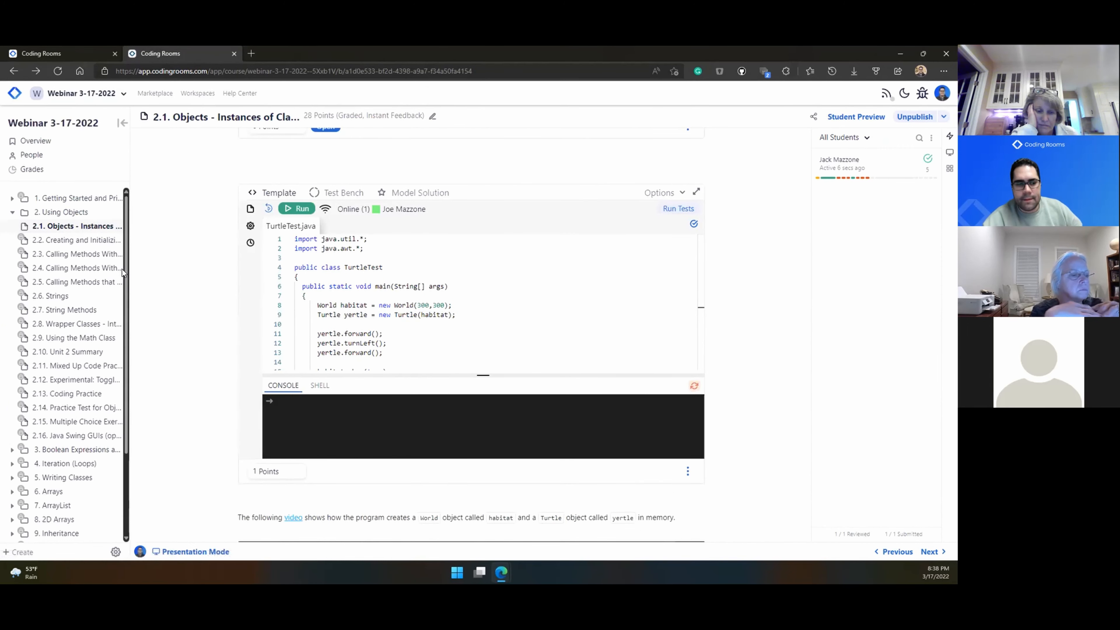
click(81, 159)
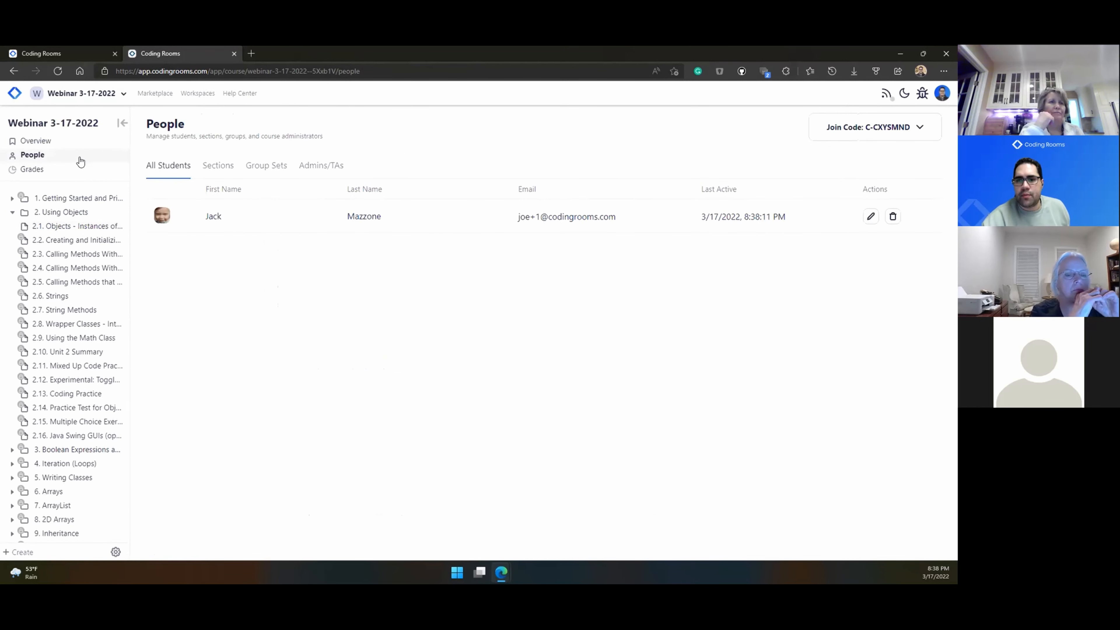
click(216, 166)
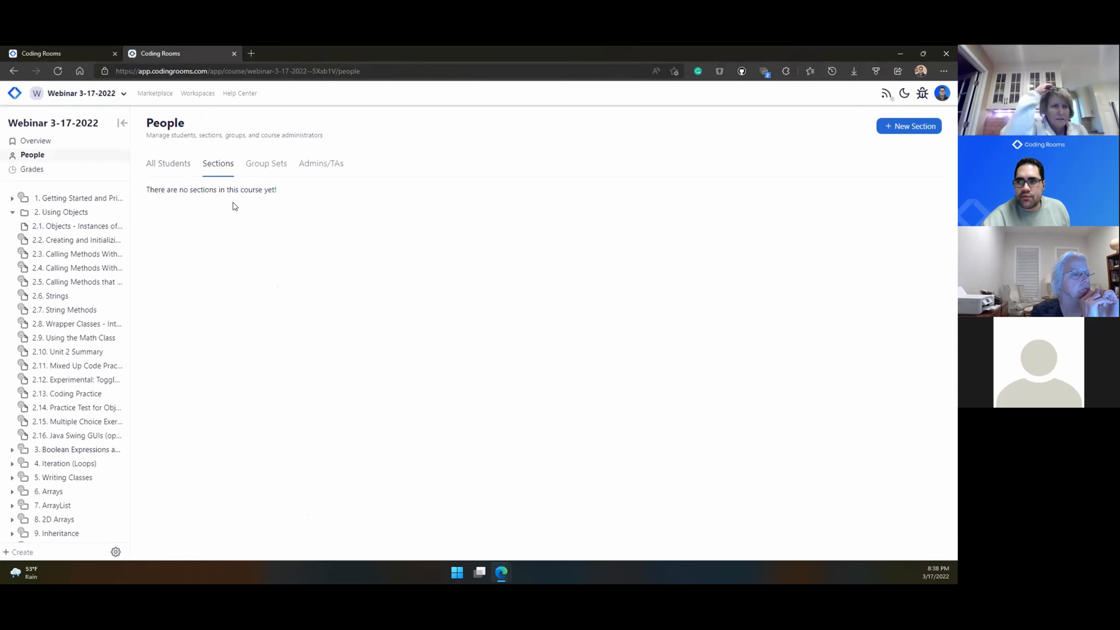
click(909, 127)
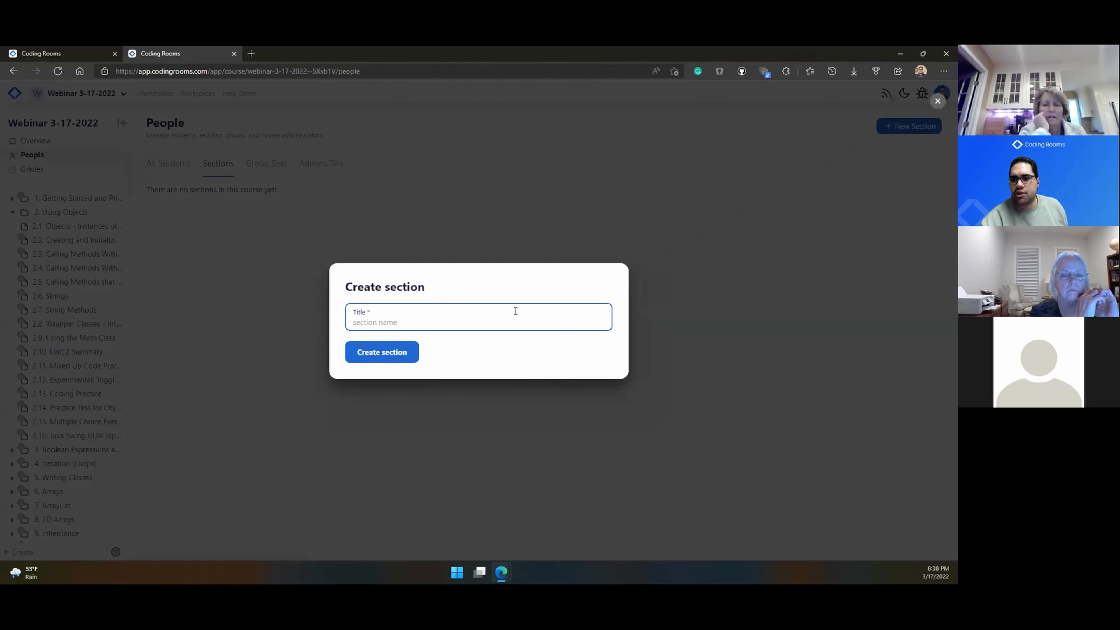
text(Period 2)
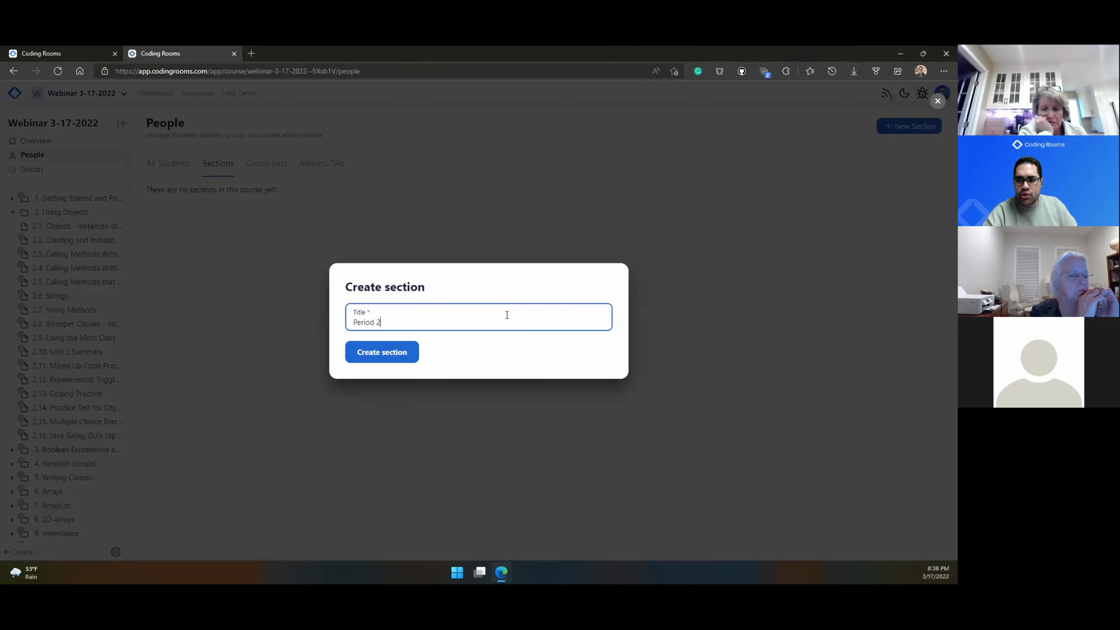
key(Return)
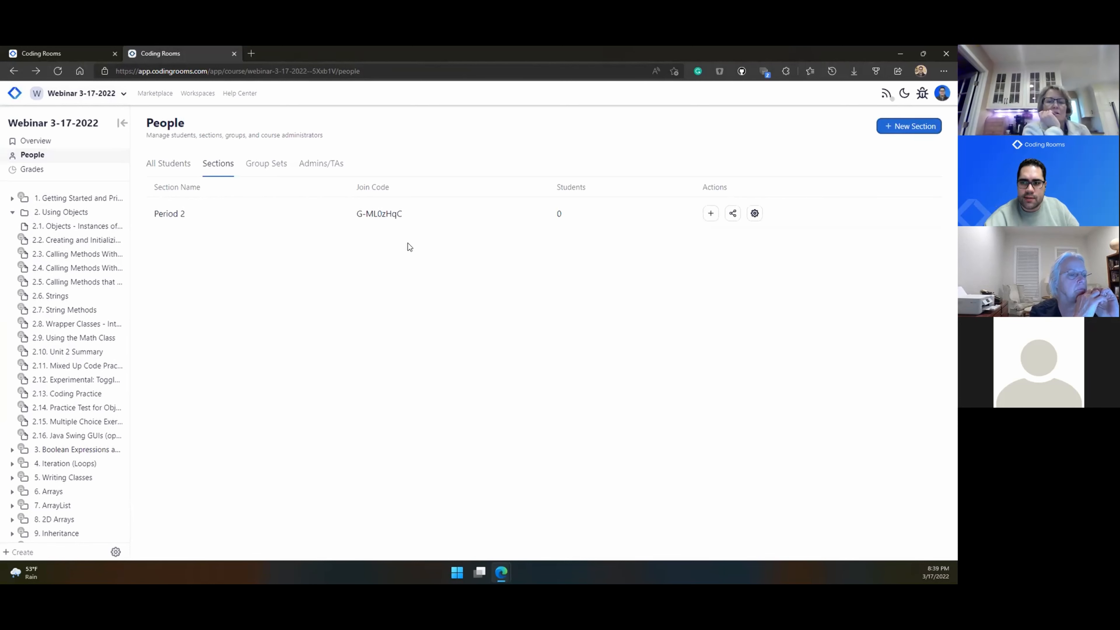
click(733, 214)
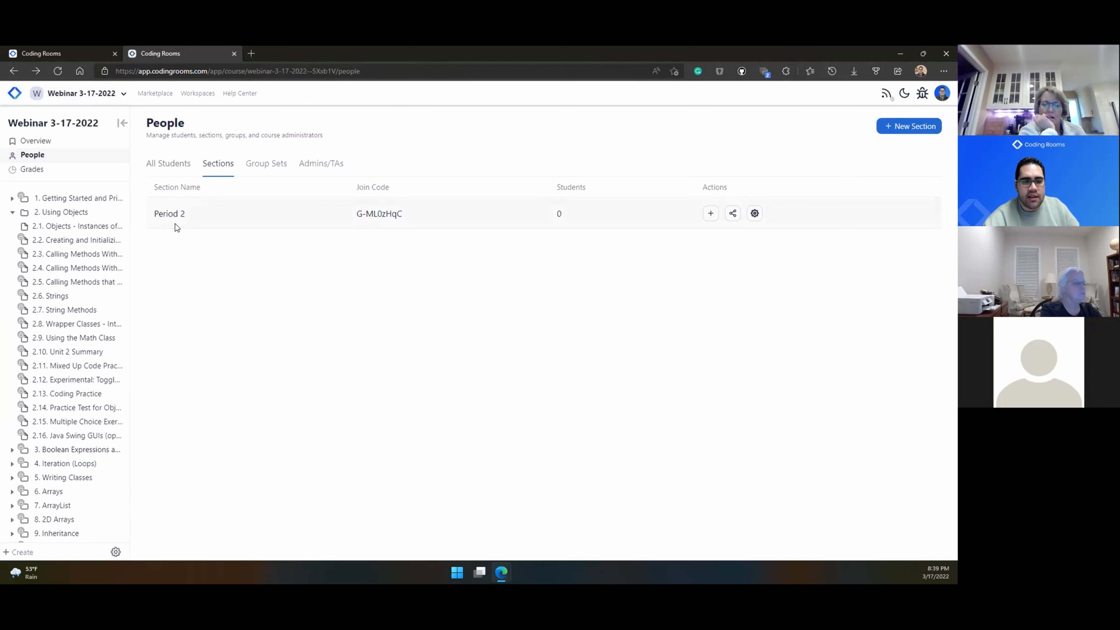
Step: Reopen lesson 2.1 and look over the section filter options without changing them
click(92, 227)
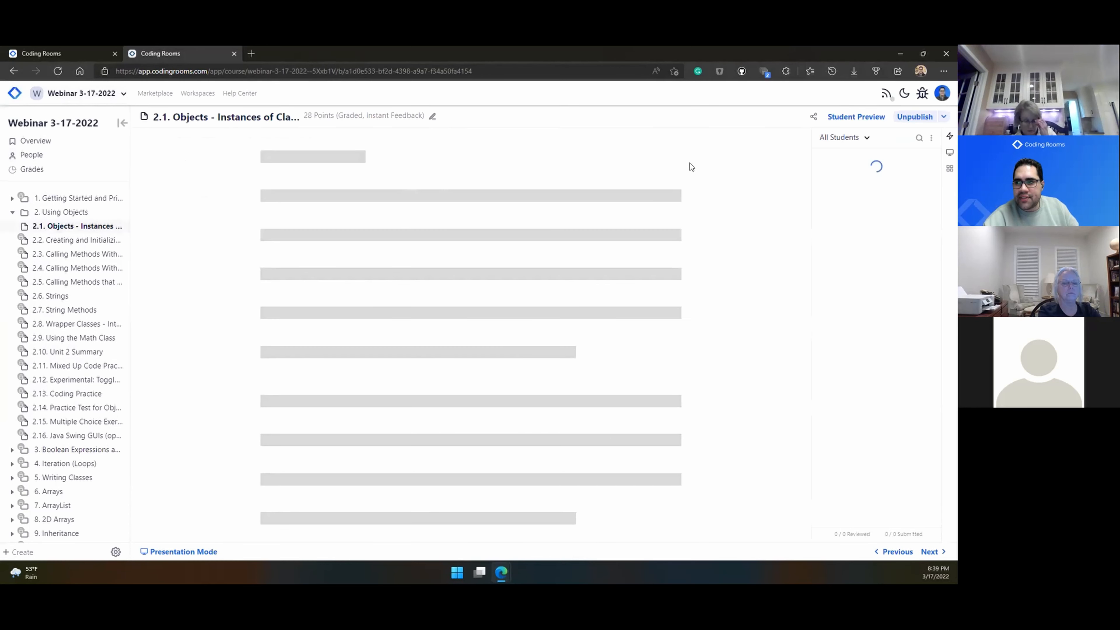
click(866, 139)
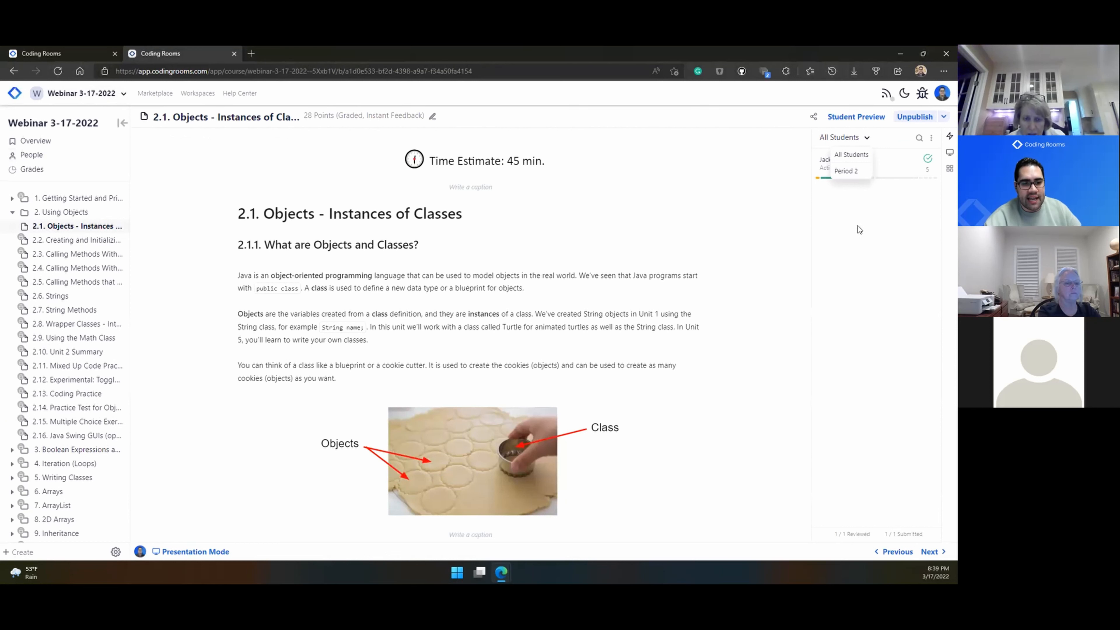
click(861, 250)
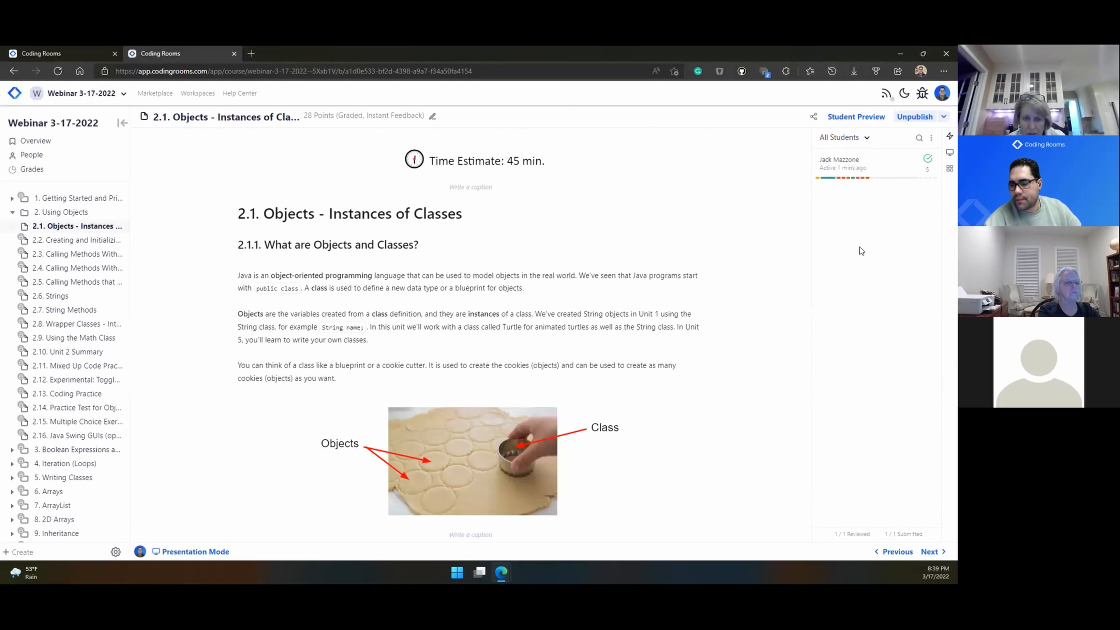
Step: Review the People page's Group Sets and Admins/TAs tabs, then open the Grades table
click(37, 154)
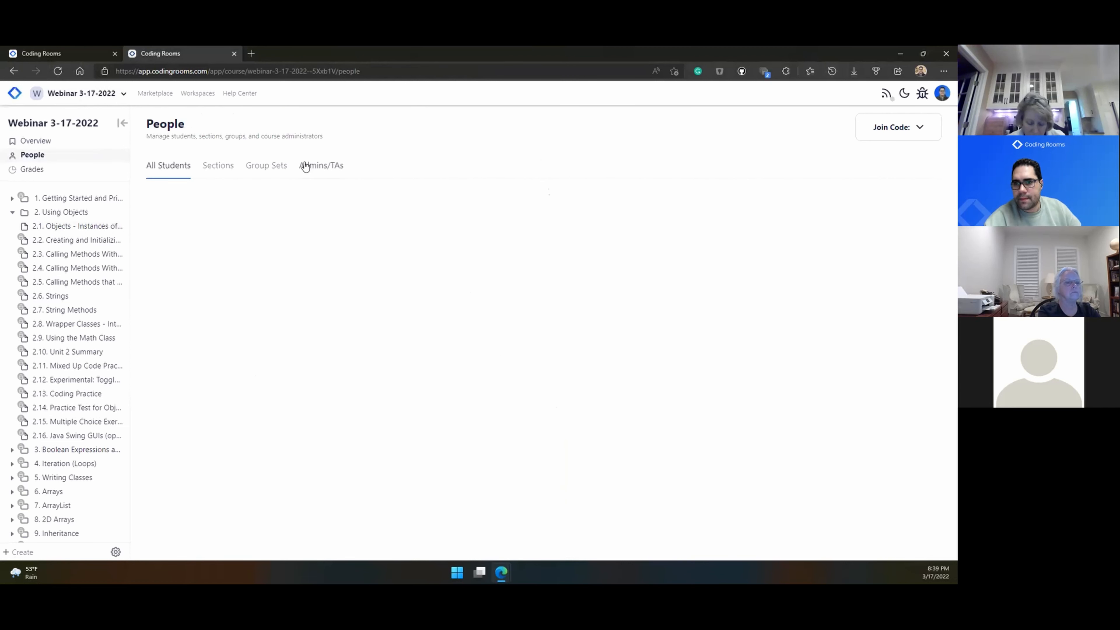
click(273, 167)
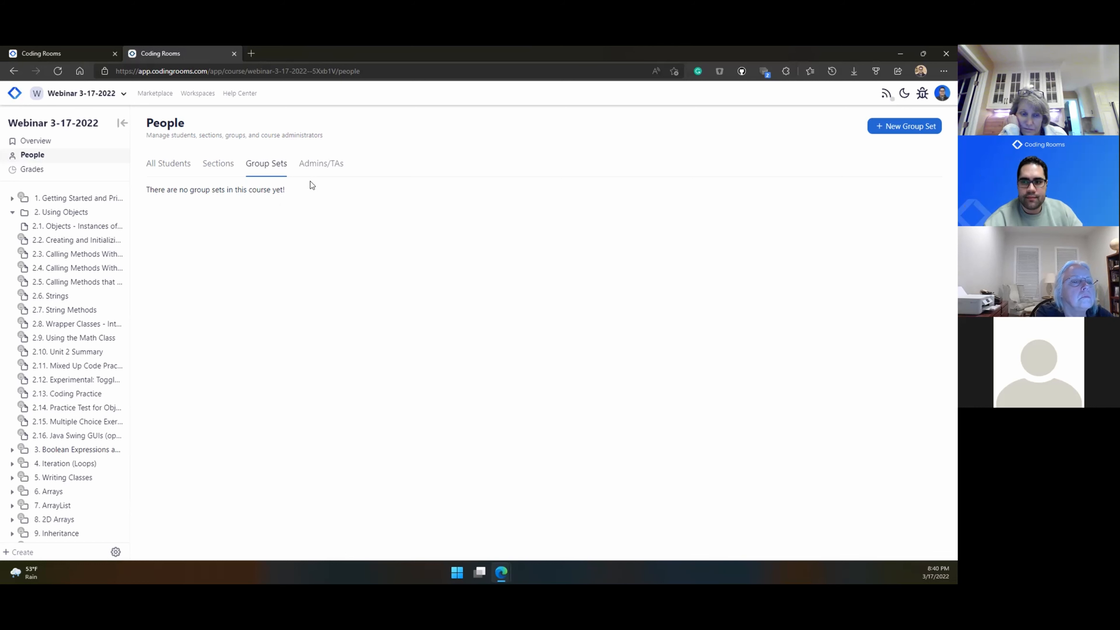
click(321, 167)
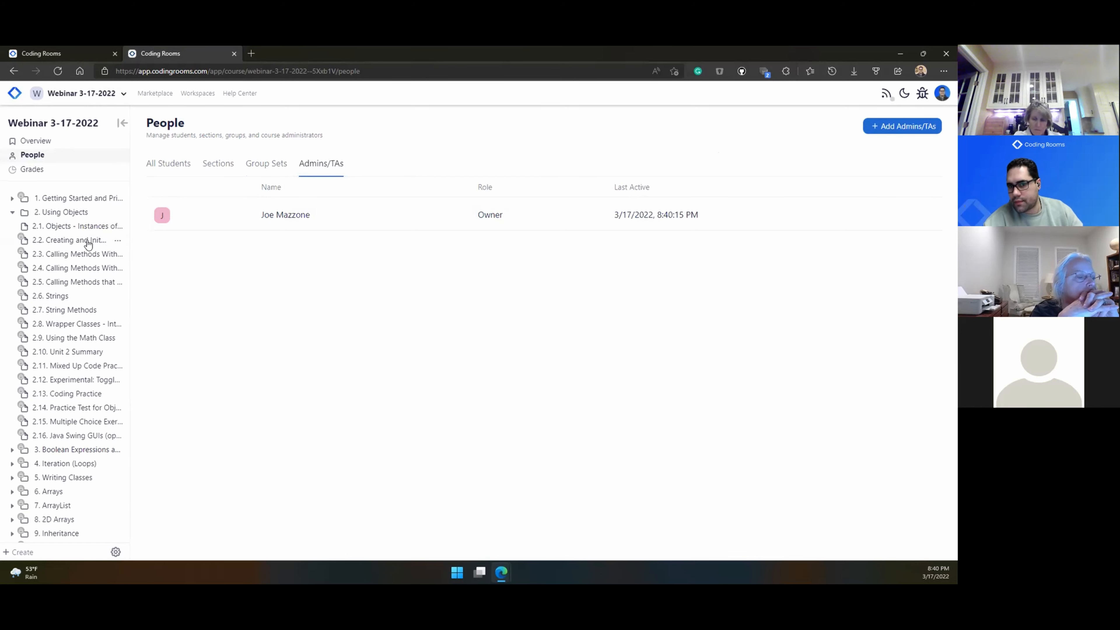
click(30, 171)
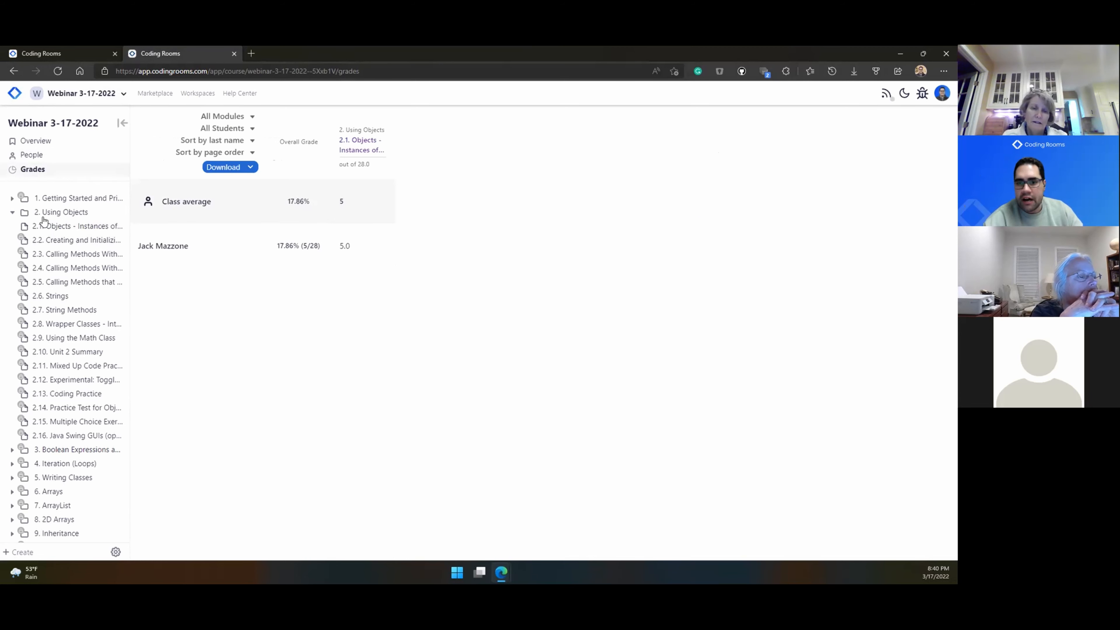
Step: Publish all pages of unit 3 Boolean Expressions and If Statements, then reload the Grades page
click(107, 450)
click(88, 493)
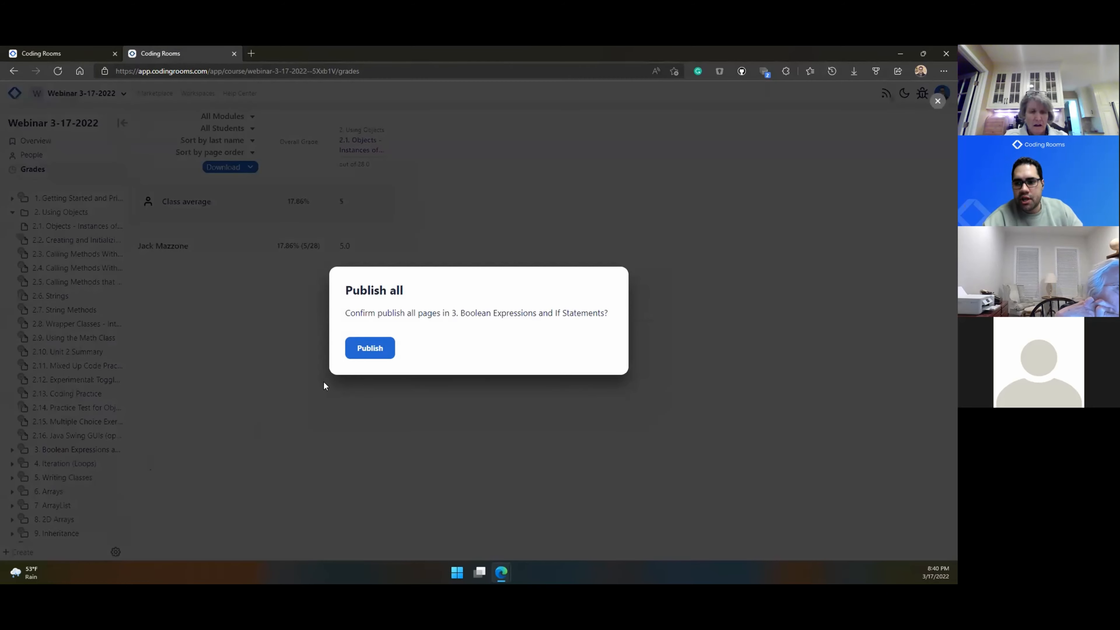
click(366, 348)
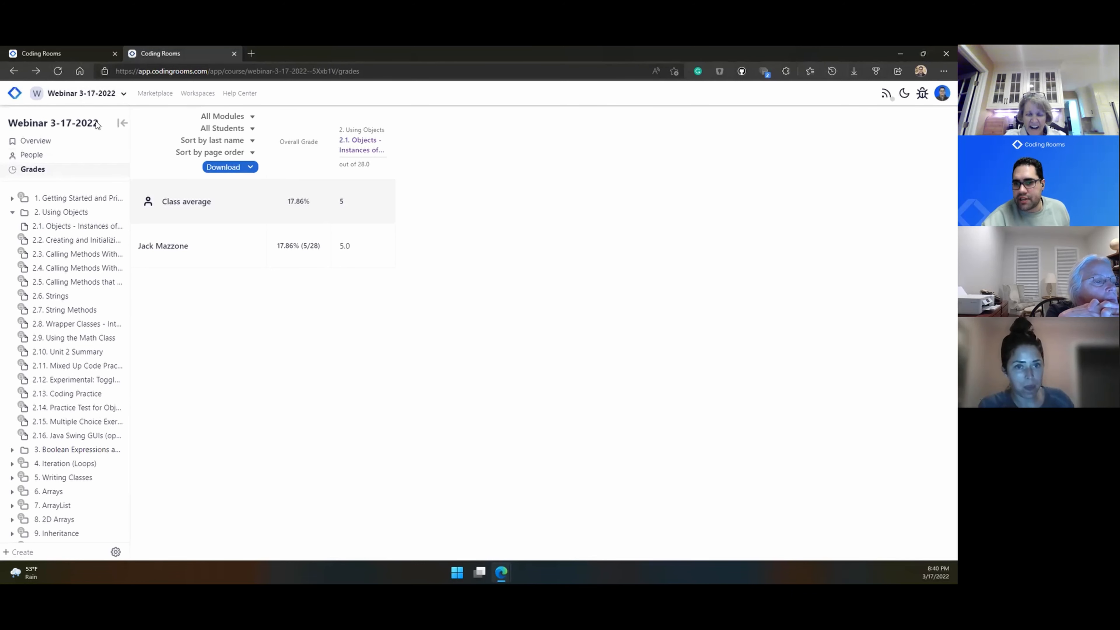
click(58, 71)
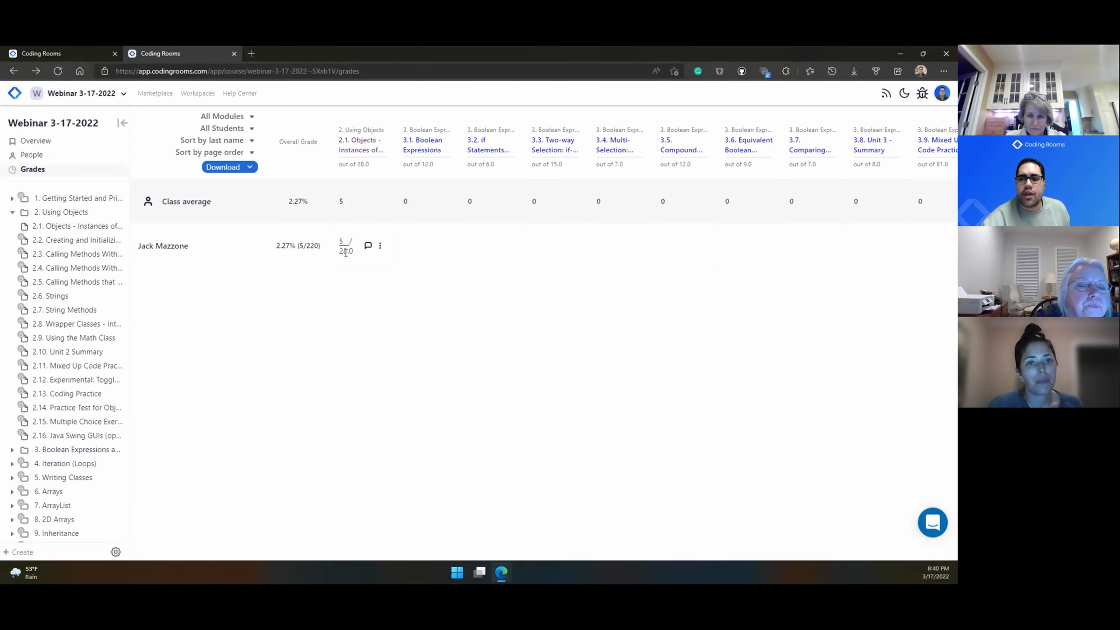
Step: Open and close the feedback window and actions menu for the student's 2.1 grade
click(368, 247)
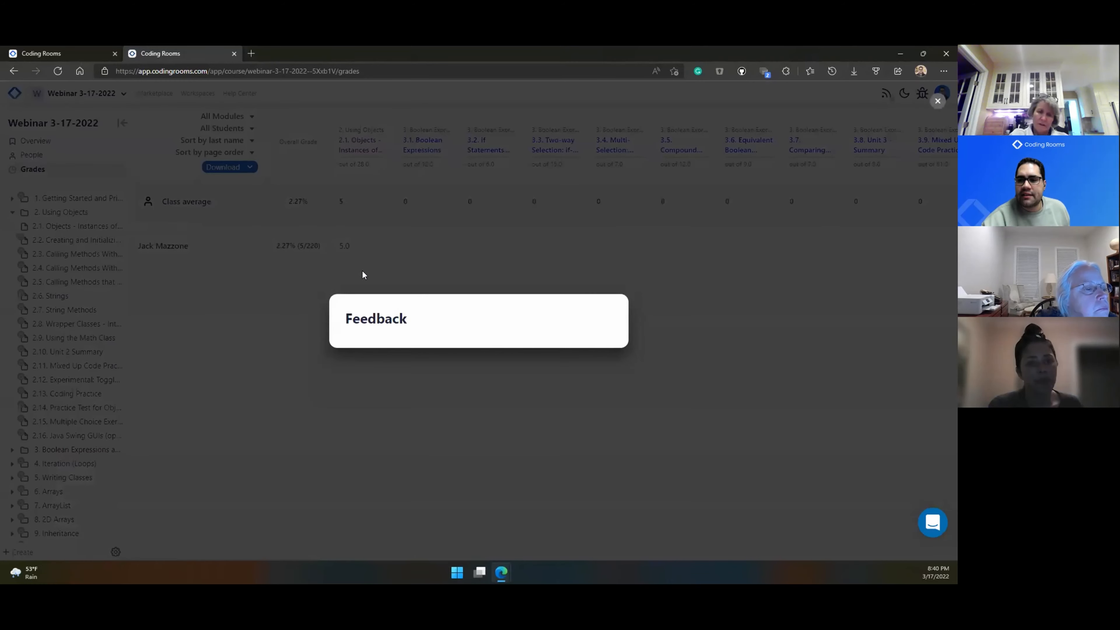
click(363, 271)
click(380, 247)
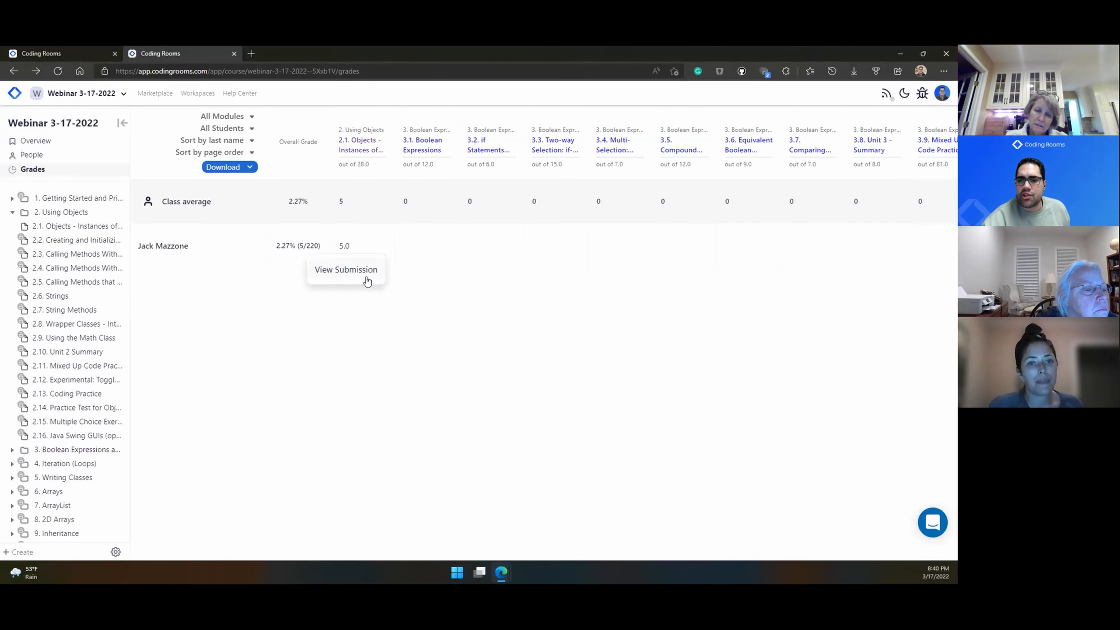
click(352, 357)
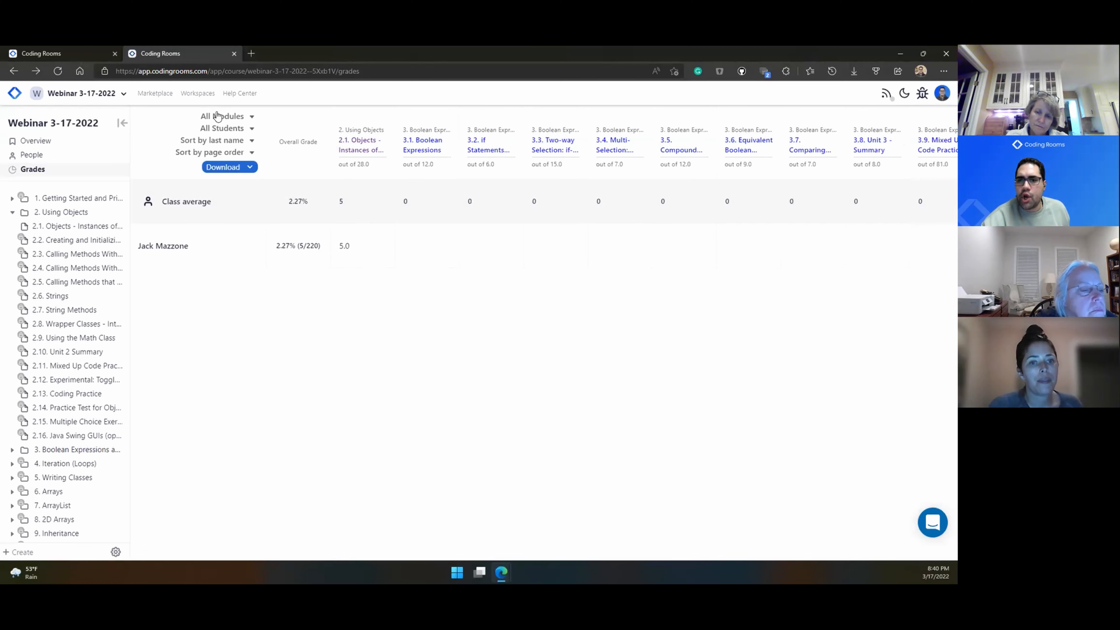
Step: Browse the module filter, student filter and grade download formats without changing anything
click(252, 118)
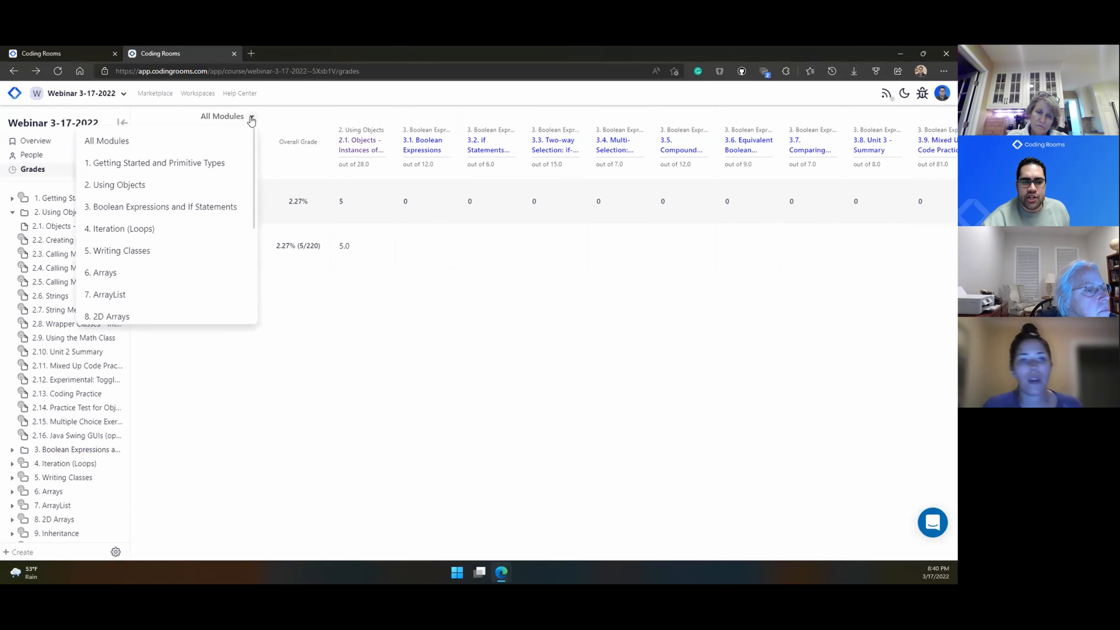
click(318, 369)
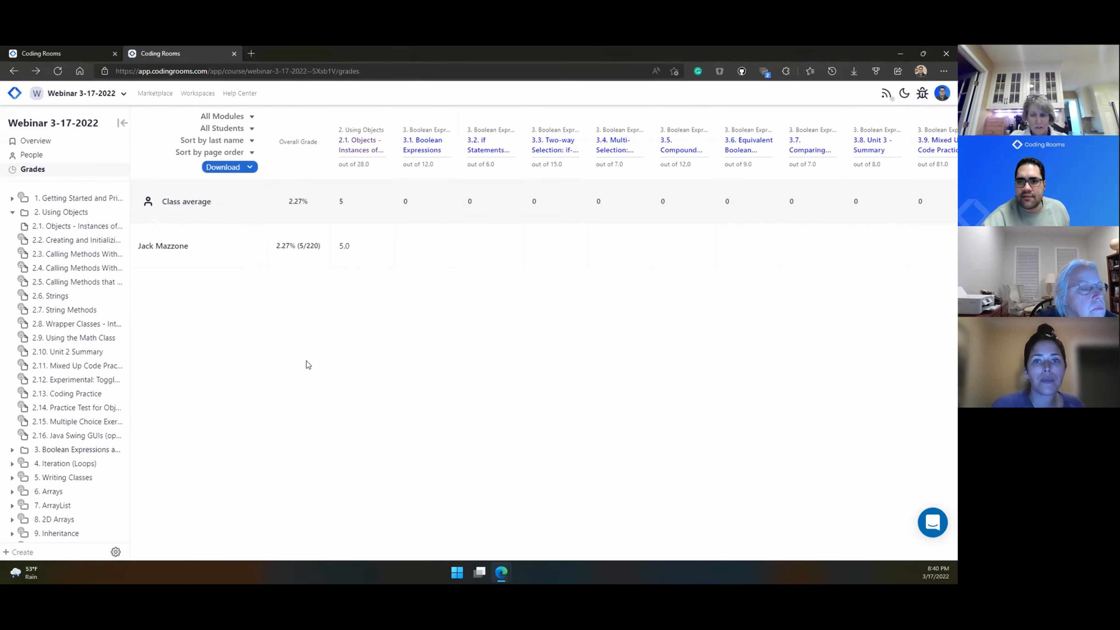
click(252, 128)
click(207, 268)
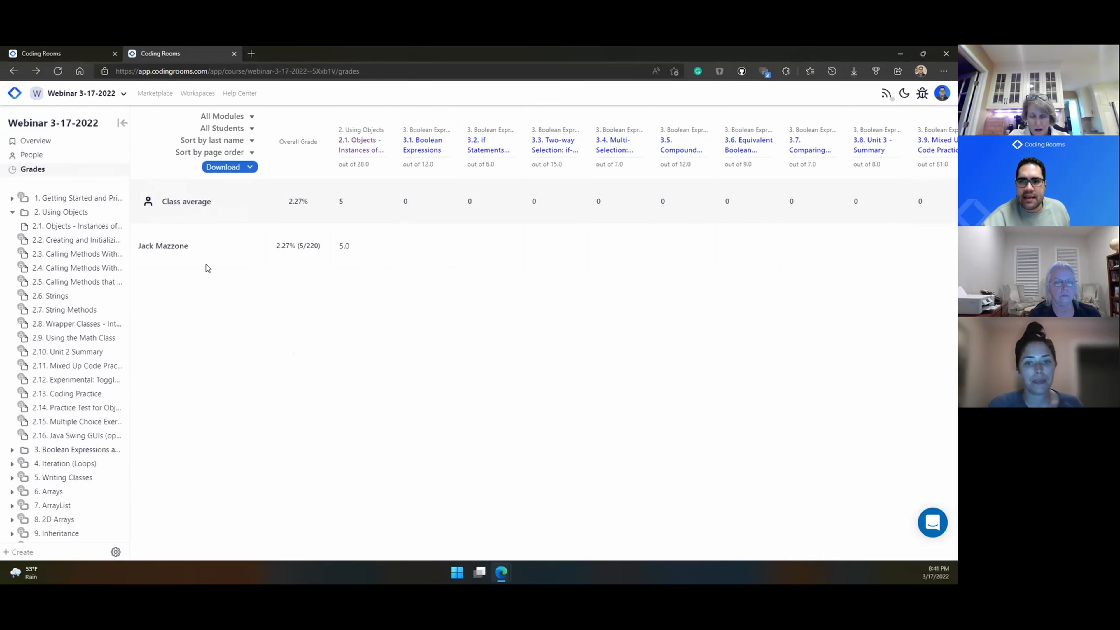
click(250, 168)
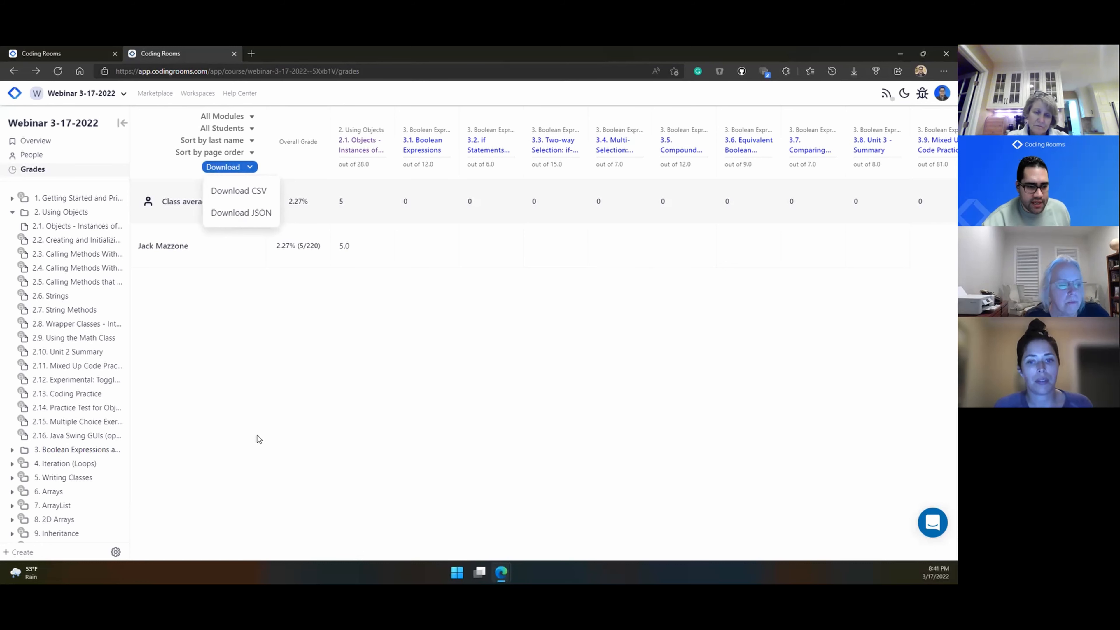
click(234, 432)
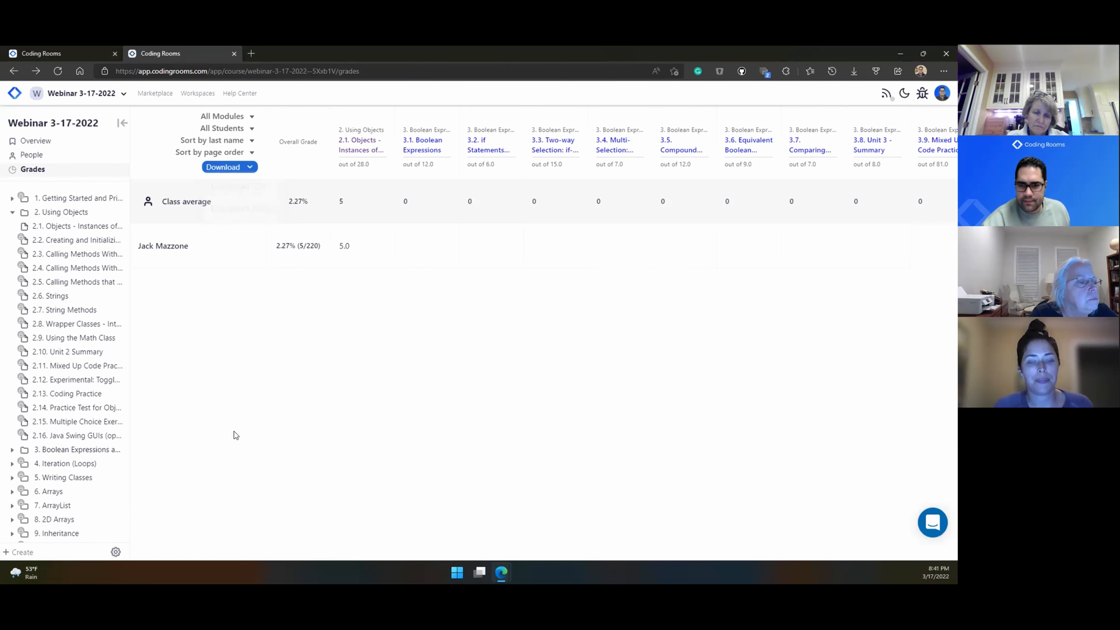
Step: As the student, open lesson 3.2 if Statements and Control Flow and mark it done, then maximize the teacher window
click(79, 148)
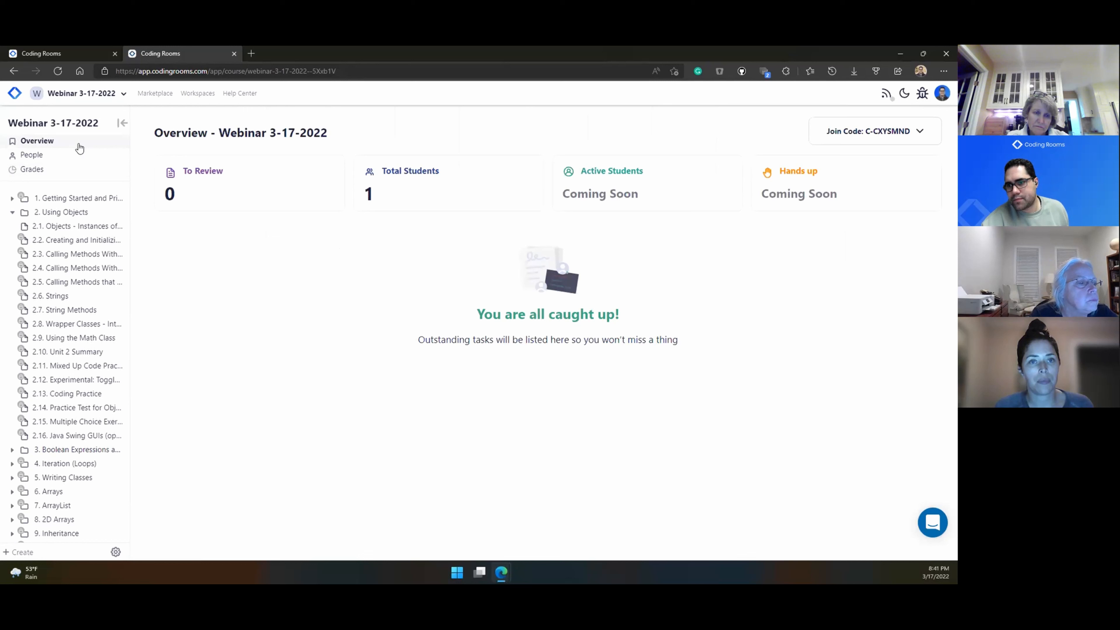
double_click(457, 57)
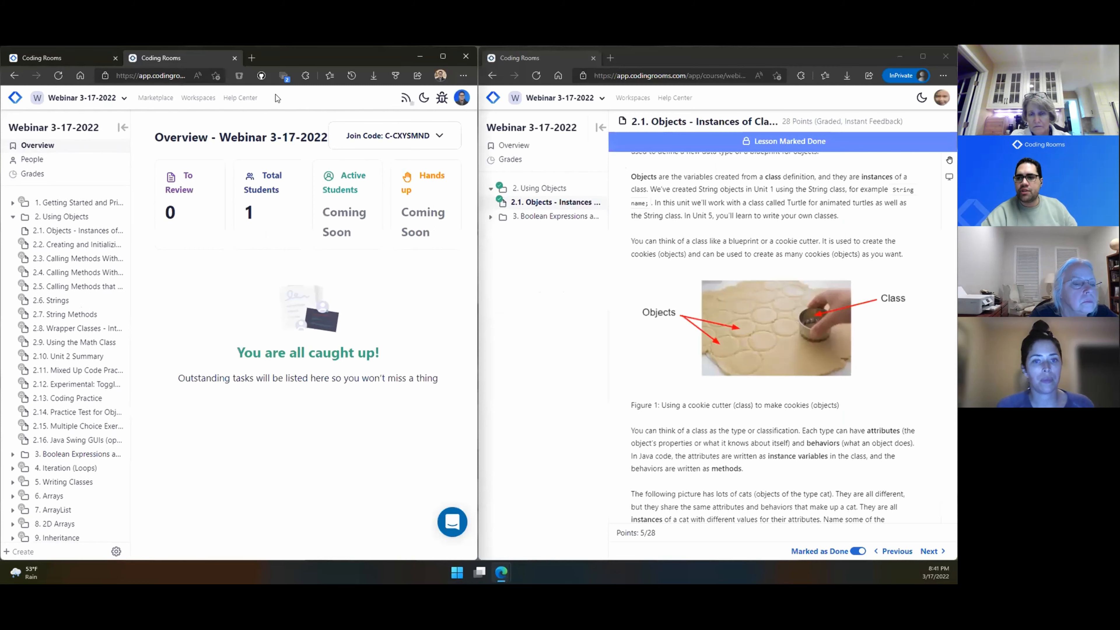
click(532, 216)
click(532, 245)
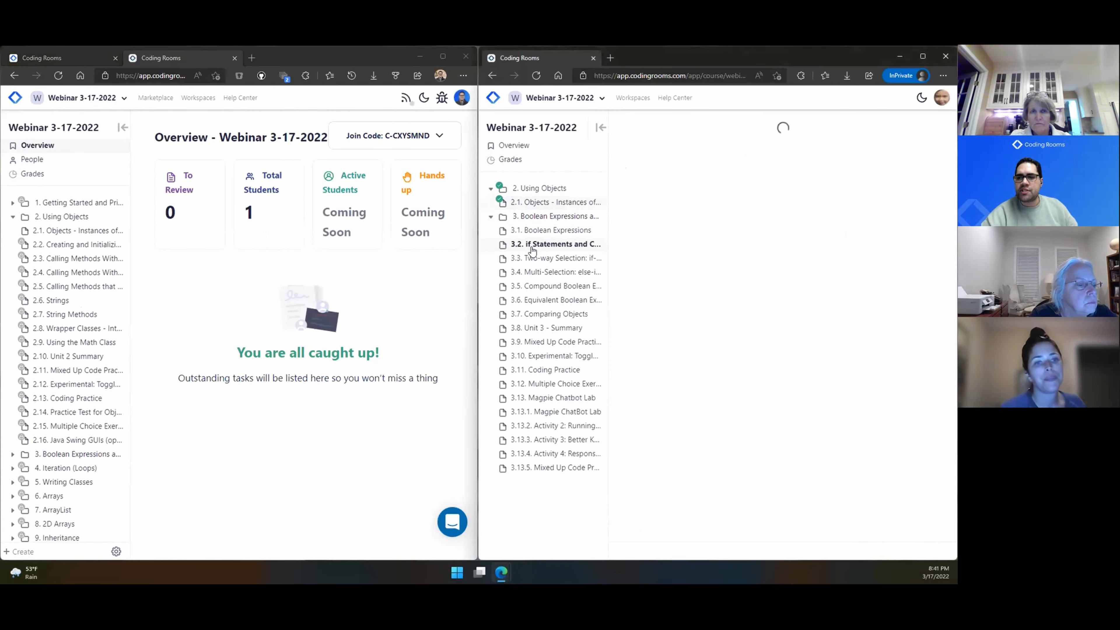
click(853, 551)
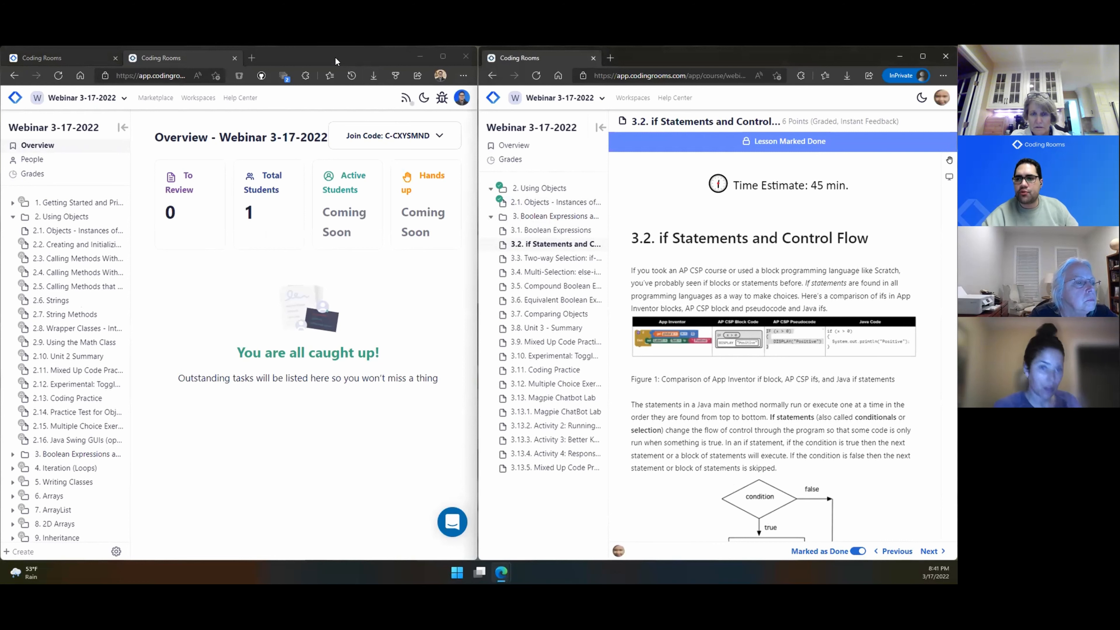
click(443, 56)
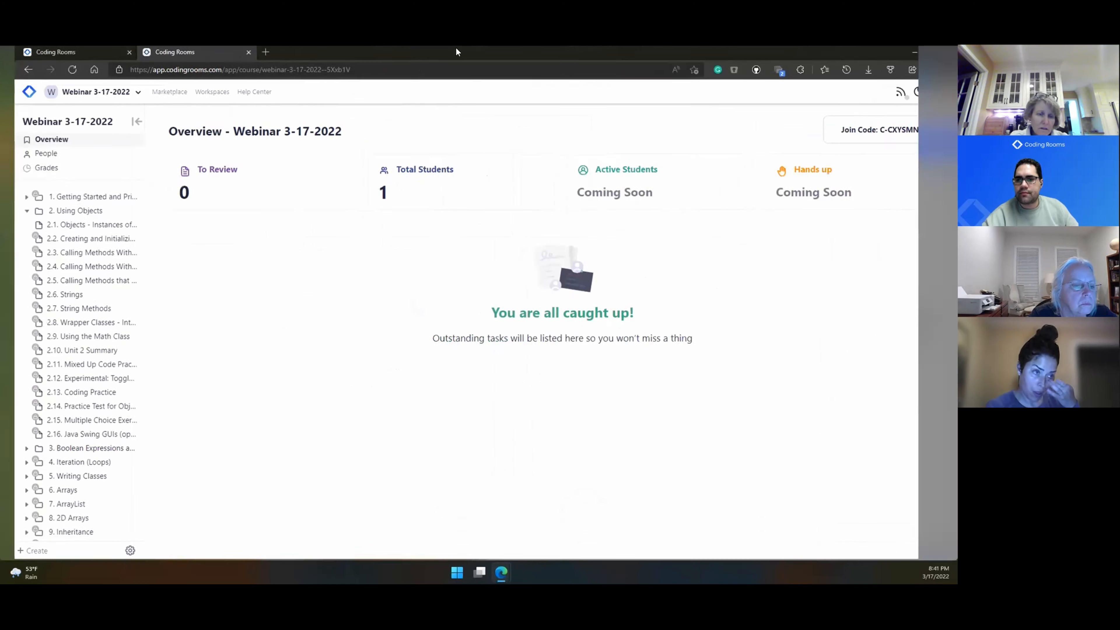
Step: Reload the Overview and open 3.2 if Statements and Control Flow from the To Review list
click(58, 71)
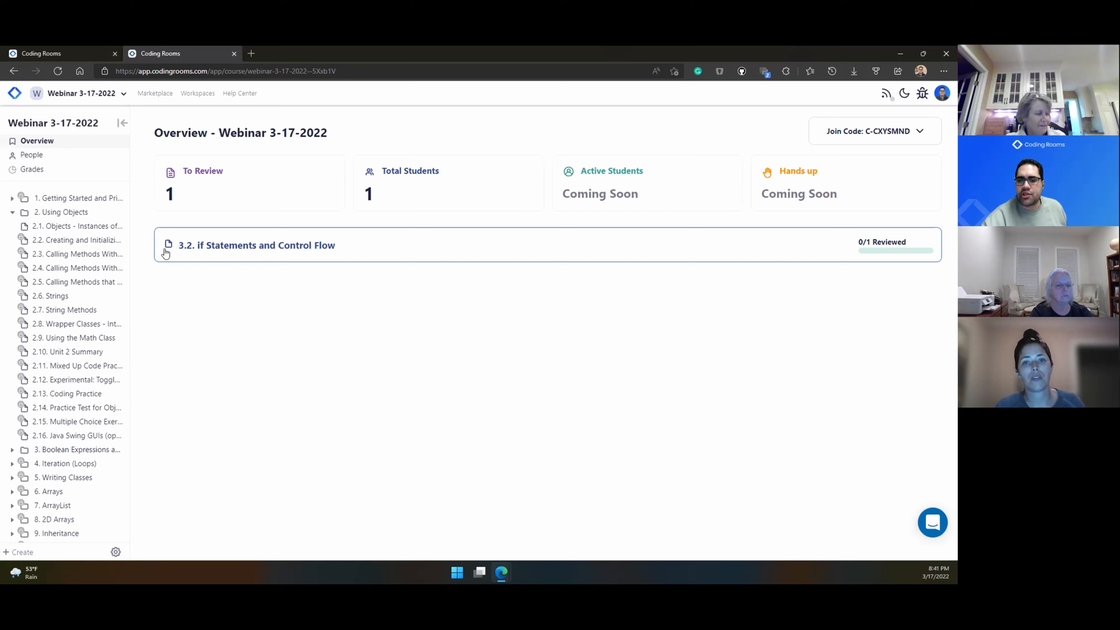
click(201, 246)
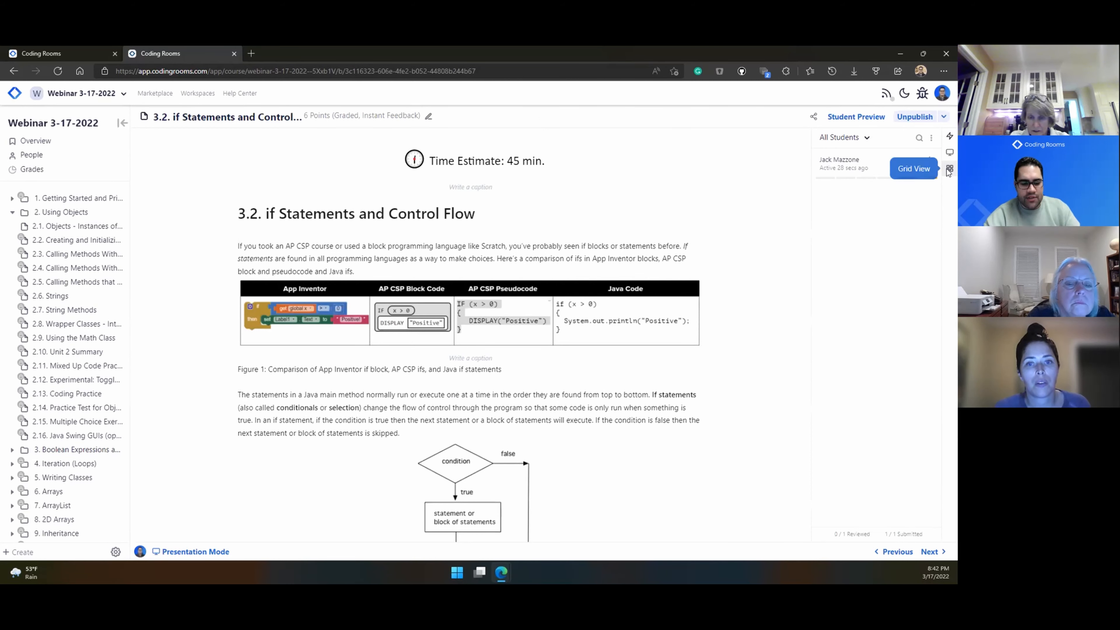
Step: Switch lesson 3.2 to Grid View to see the student's Test1.java code beside the roster
scroll(946, 169, up, 5)
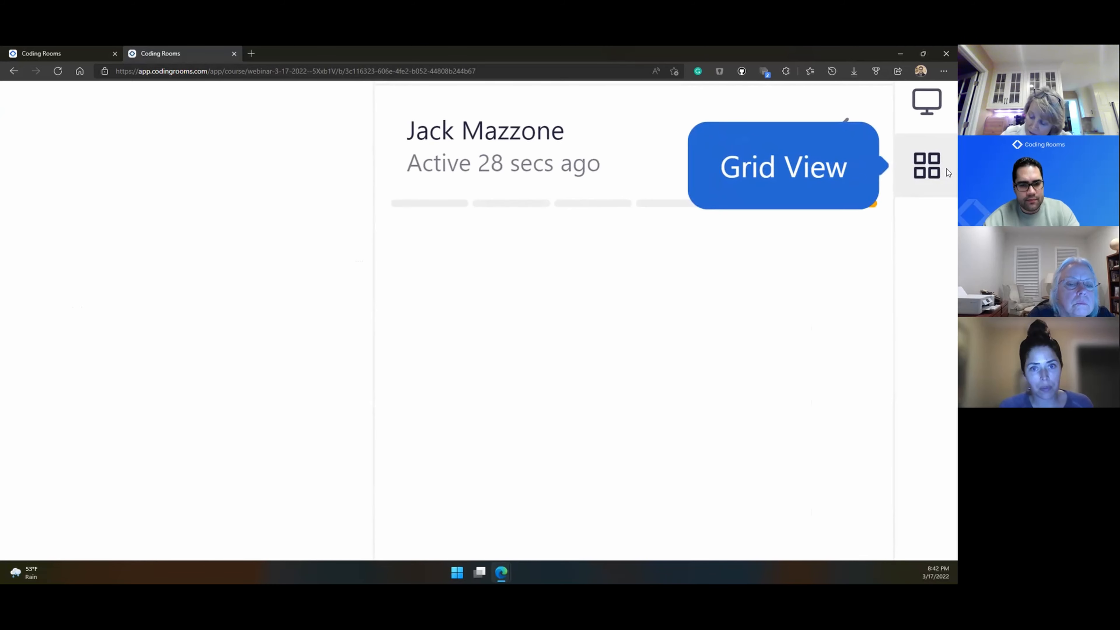
scroll(947, 168, down, 5)
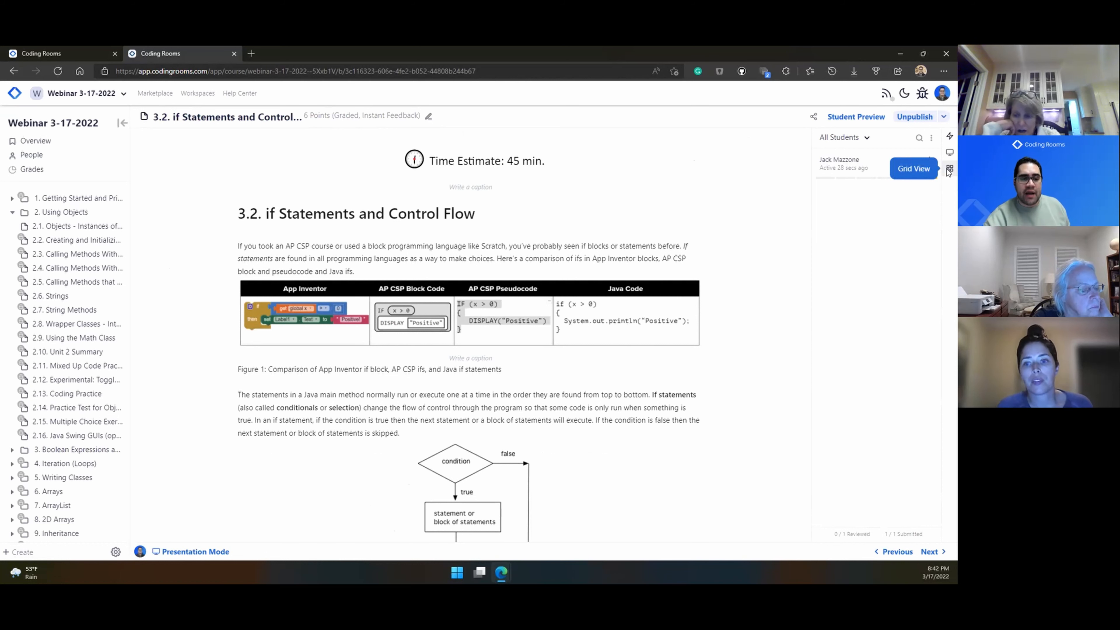
click(949, 170)
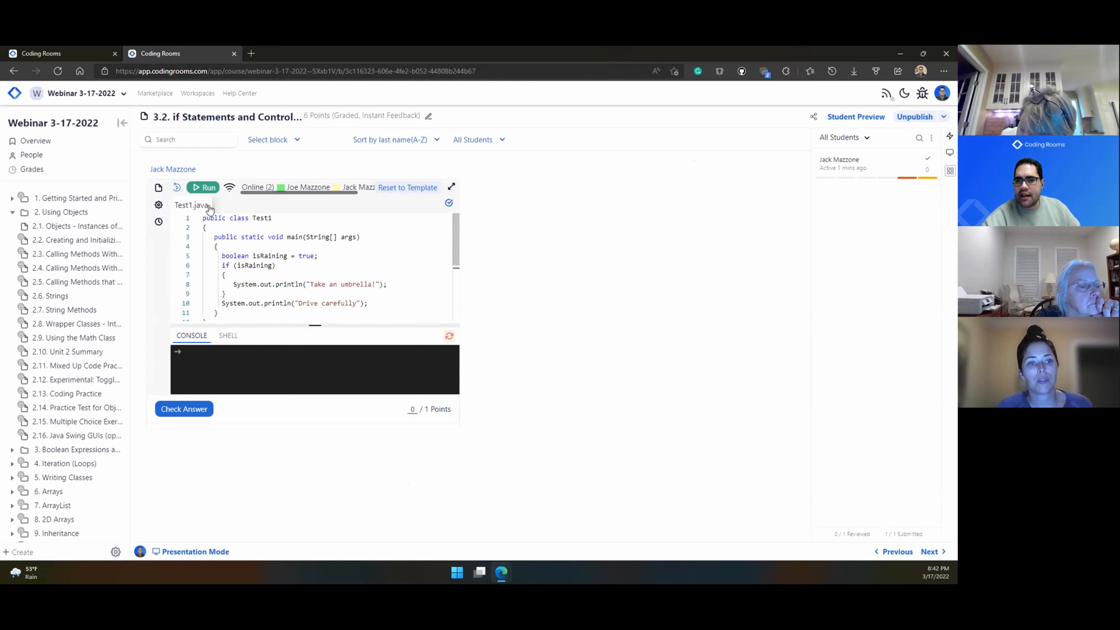
Step: Run the student's code to print 'Take an umbrella!' and 'Drive carefully', enlarge the console, then close Grid View
click(204, 187)
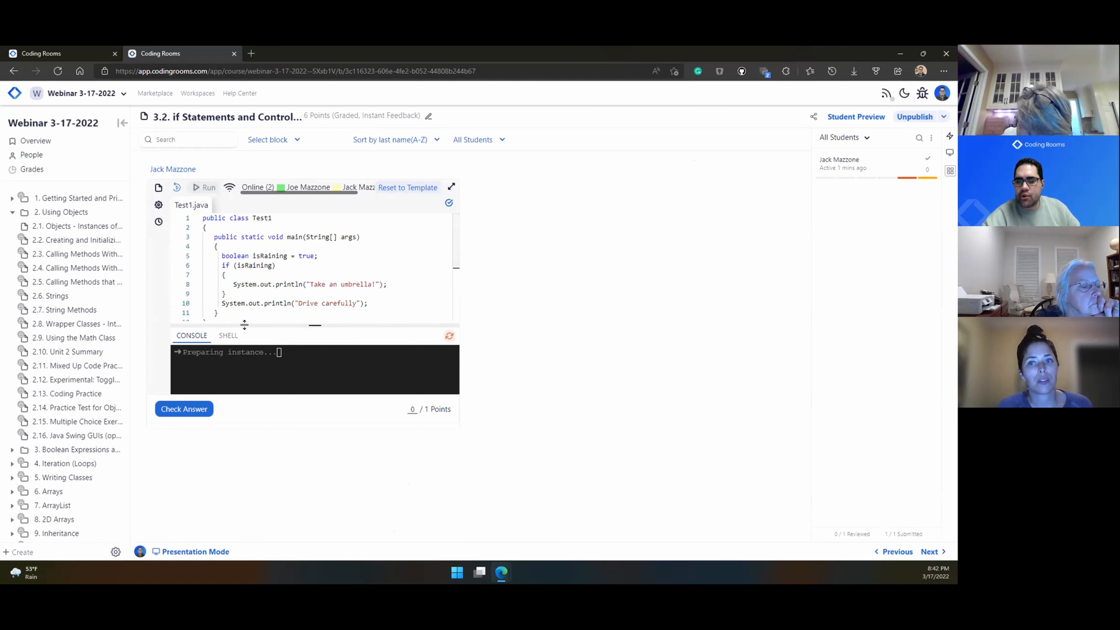
drag(244, 325, 254, 300)
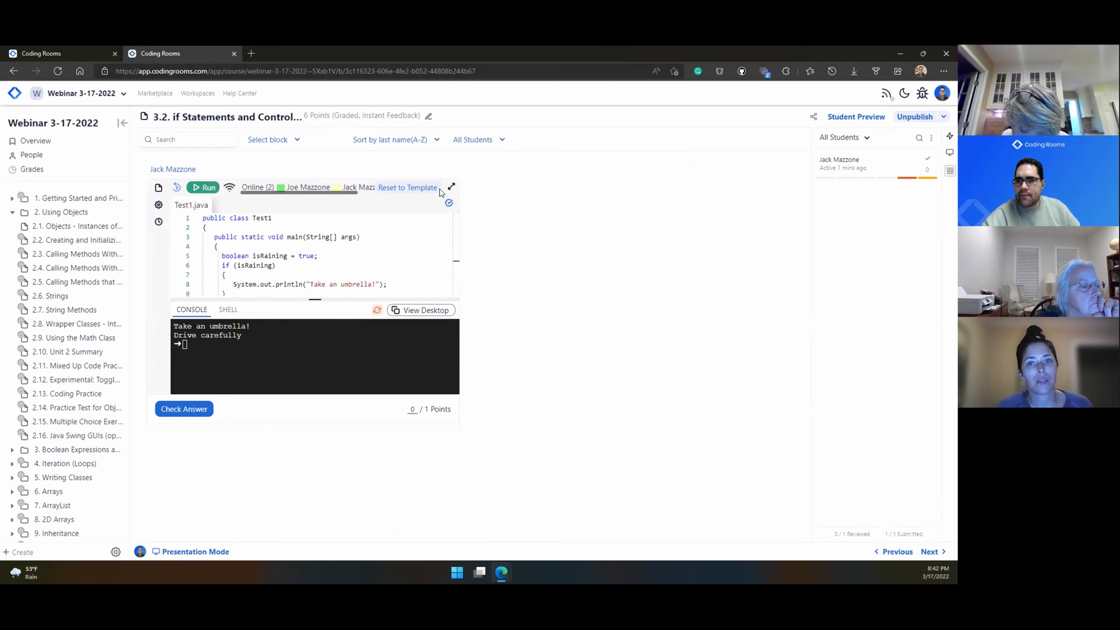
click(288, 141)
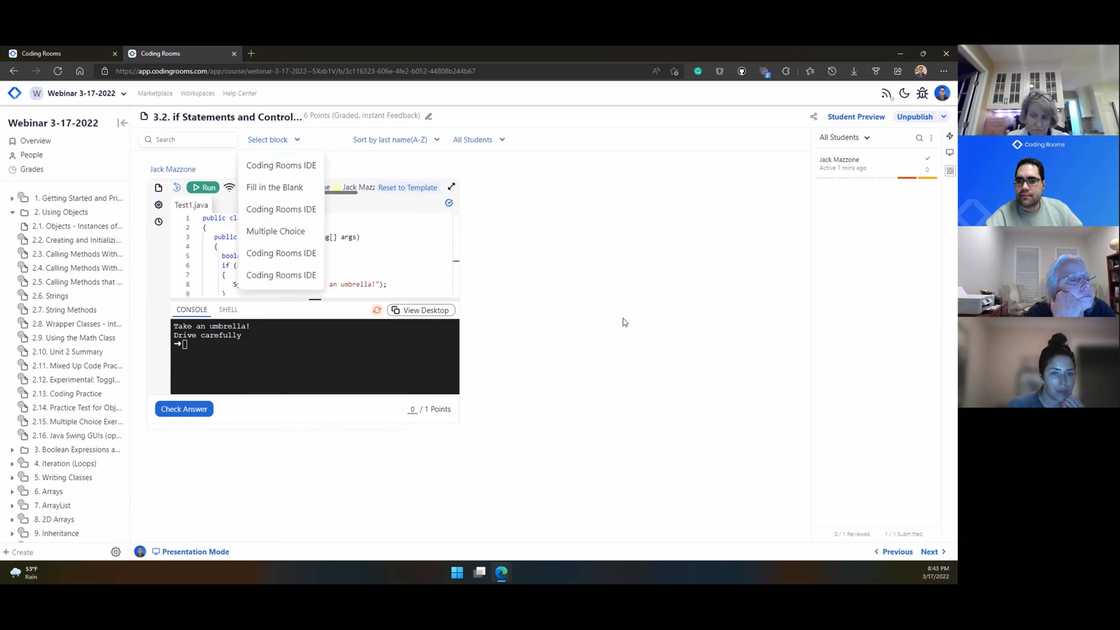
click(613, 318)
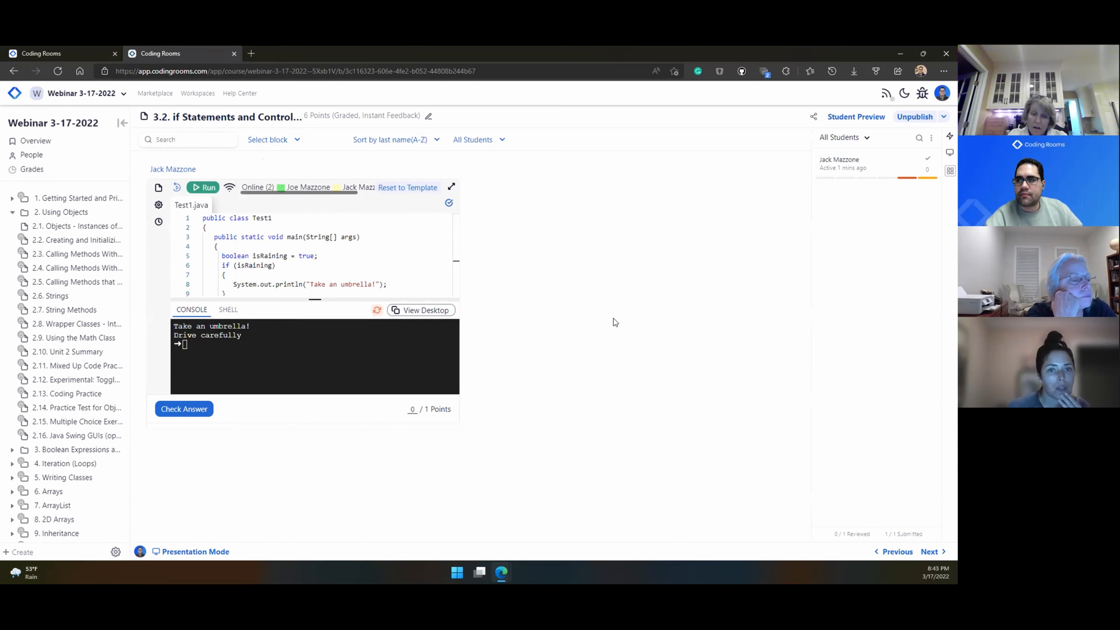
click(949, 171)
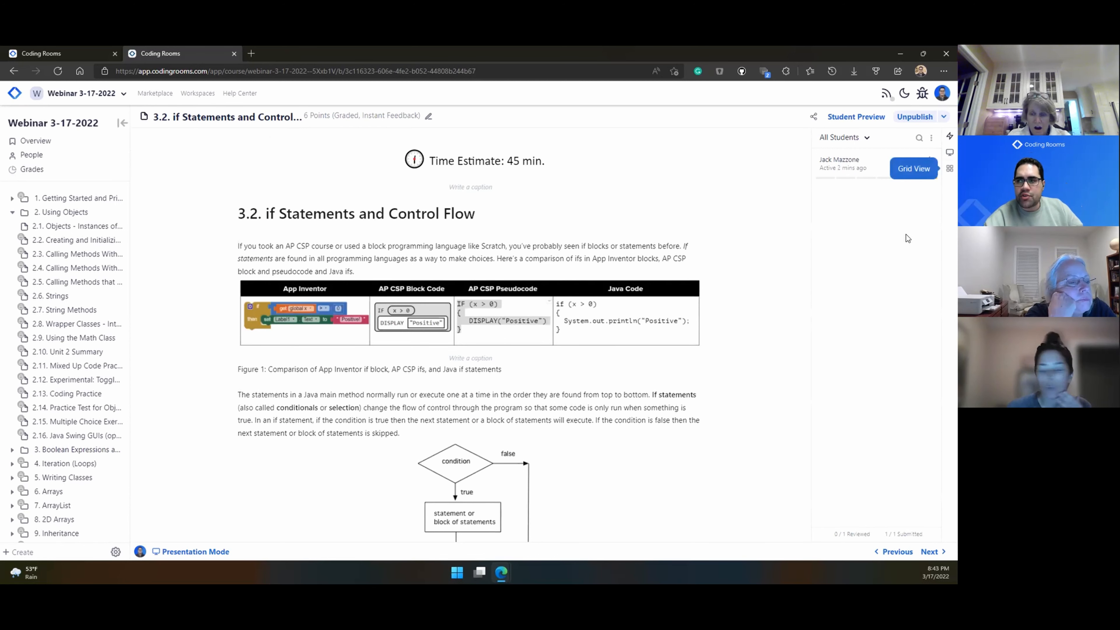
Step: In the presentation settings, switch on Follow Presentation and start a new live presentation of lesson 3.2
click(950, 152)
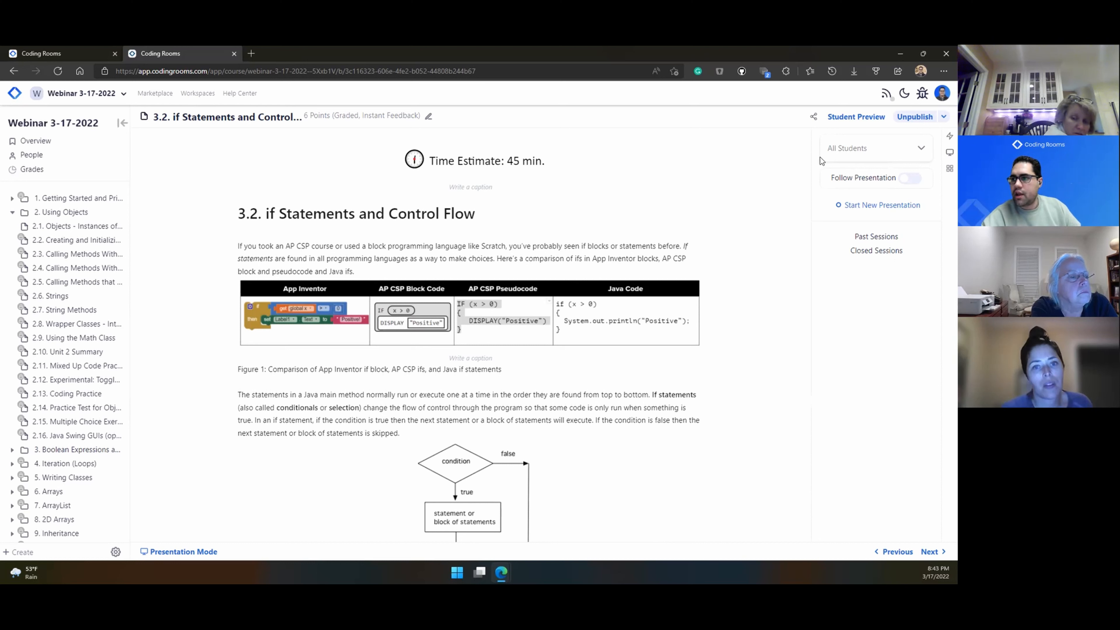
click(860, 152)
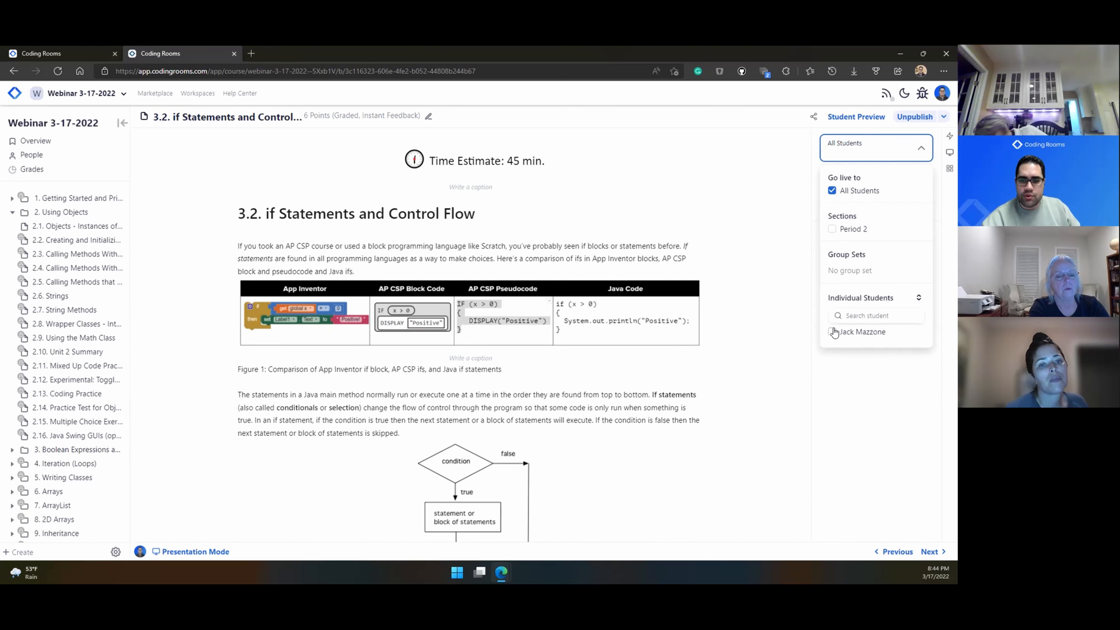
click(870, 376)
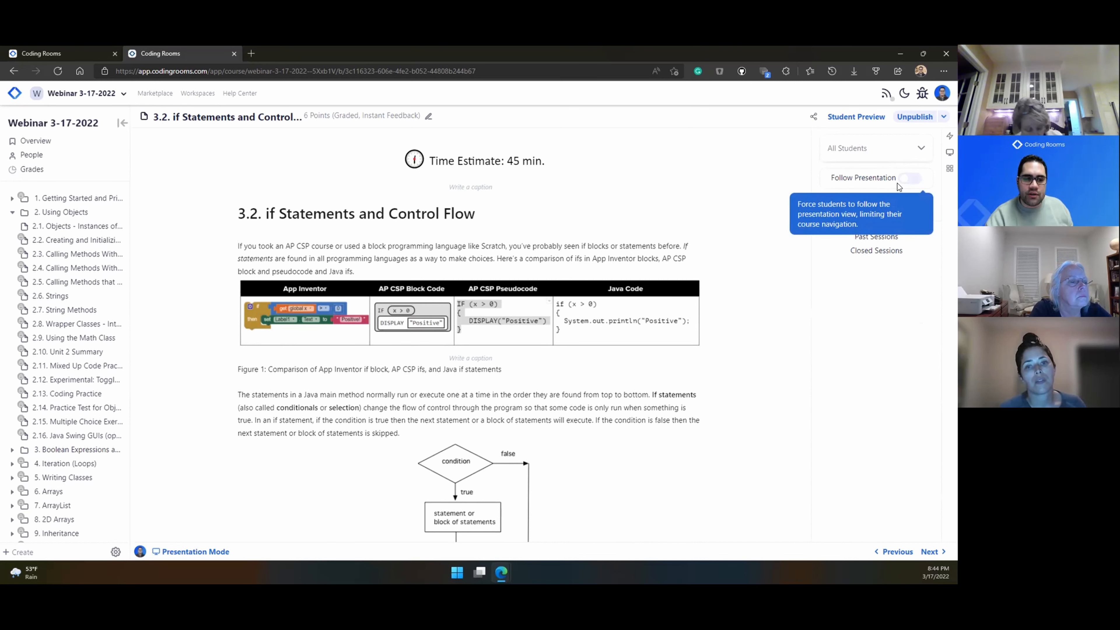
click(908, 179)
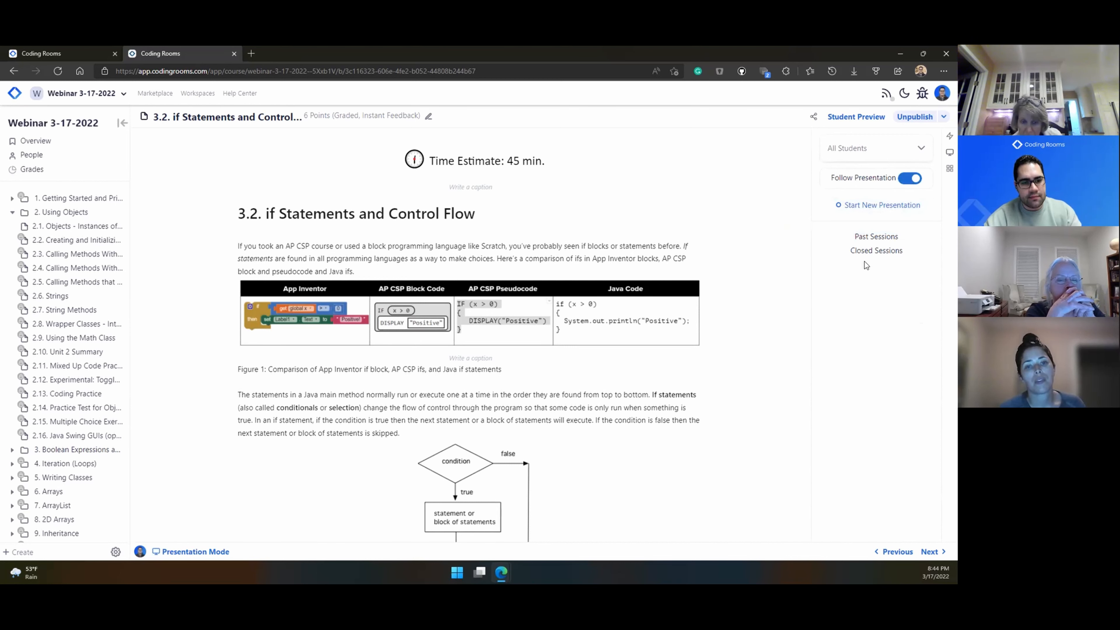
click(871, 204)
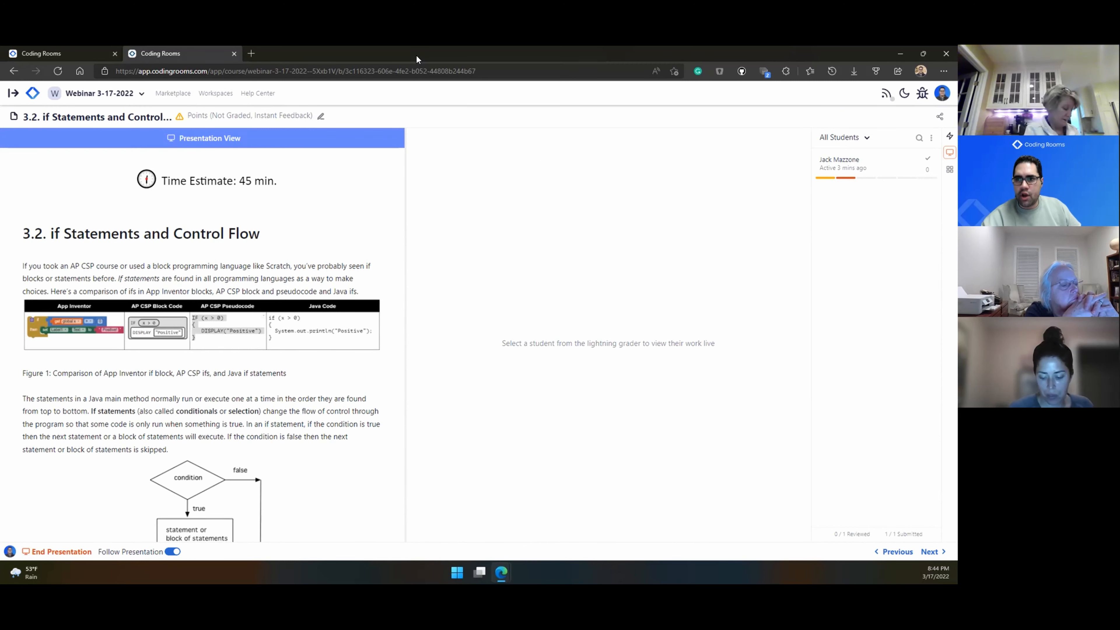
Step: Snap the teacher window beside the student window and widen the lesson panel
key(super+Left)
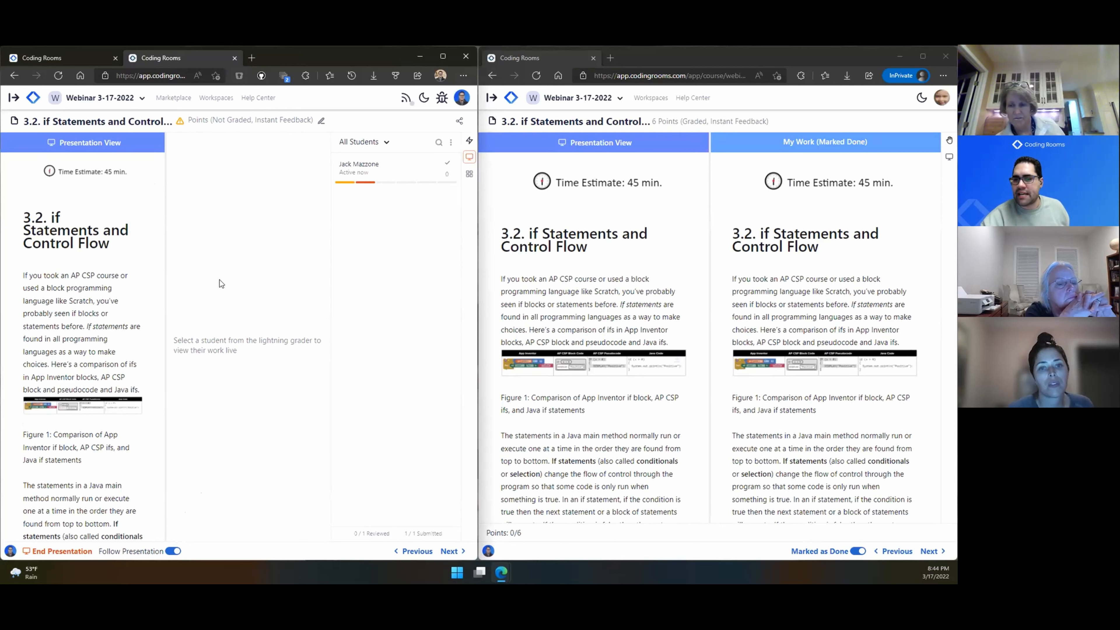
drag(166, 282, 302, 287)
scroll(236, 371, down, 15)
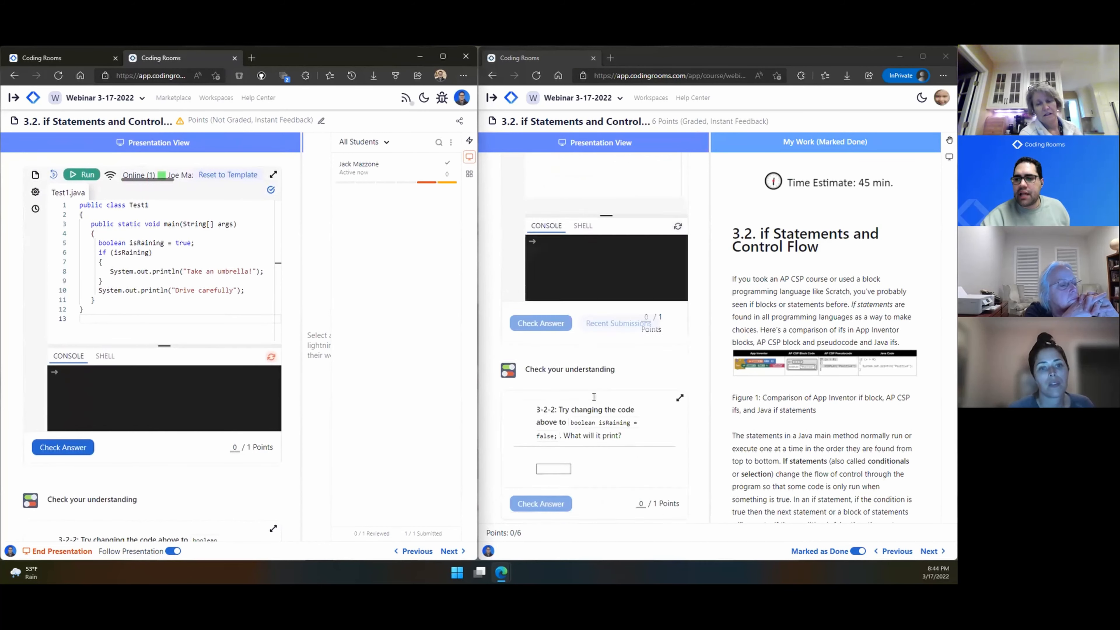
scroll(795, 402, down, 10)
scroll(794, 401, down, 10)
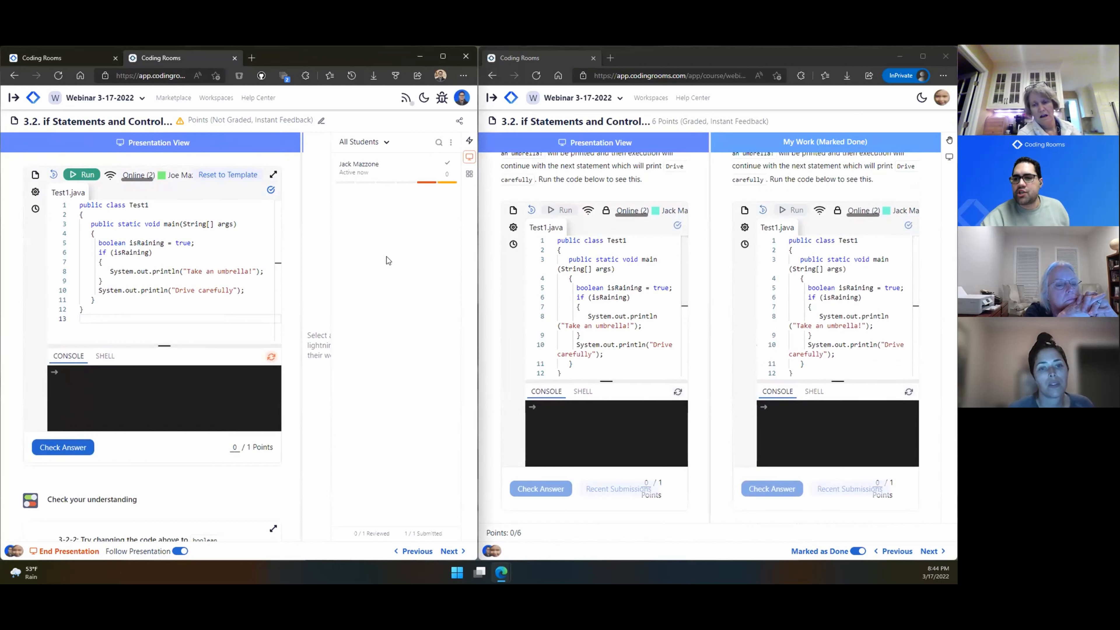
Step: Change line 8 of the presented Test1.java to print "Wow" and run it
click(221, 235)
key(Down)
key(Down)
key(Down)
key(Down)
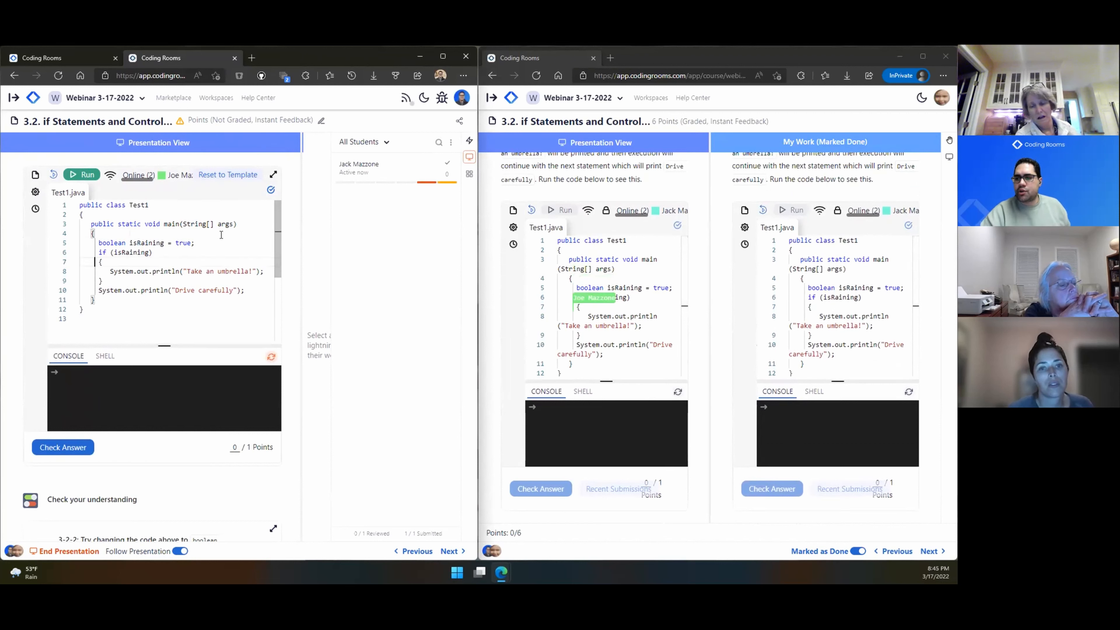
key(Home)
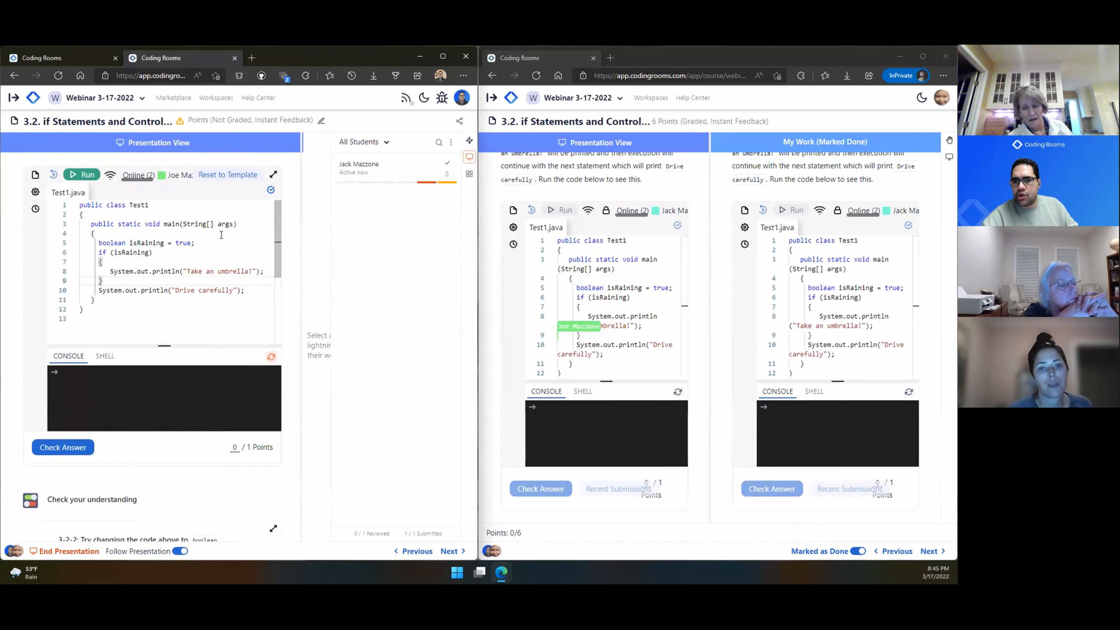
click(252, 271)
key(BackSpace)
key(BackSpace)
key(BackSpace)
key(BackSpace)
key(BackSpace)
key(BackSpace)
key(BackSpace)
key(BackSpace)
key(BackSpace)
key(BackSpace)
key(BackSpace)
key(BackSpace)
key(BackSpace)
key(BackSpace)
key(BackSpace)
key(BackSpace)
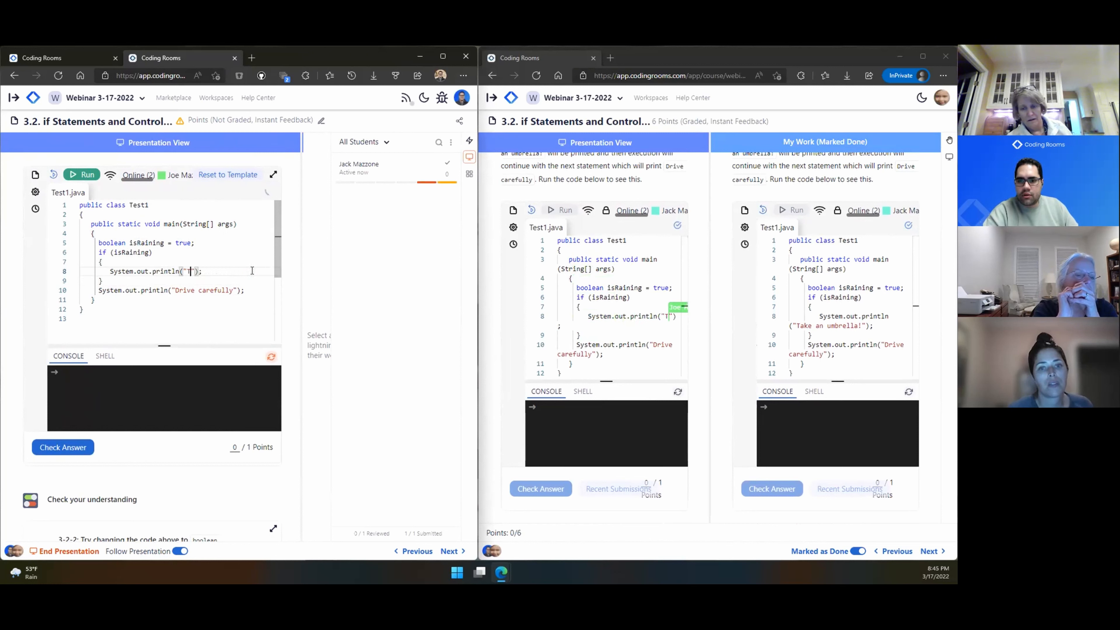
key(BackSpace)
text(Wow)
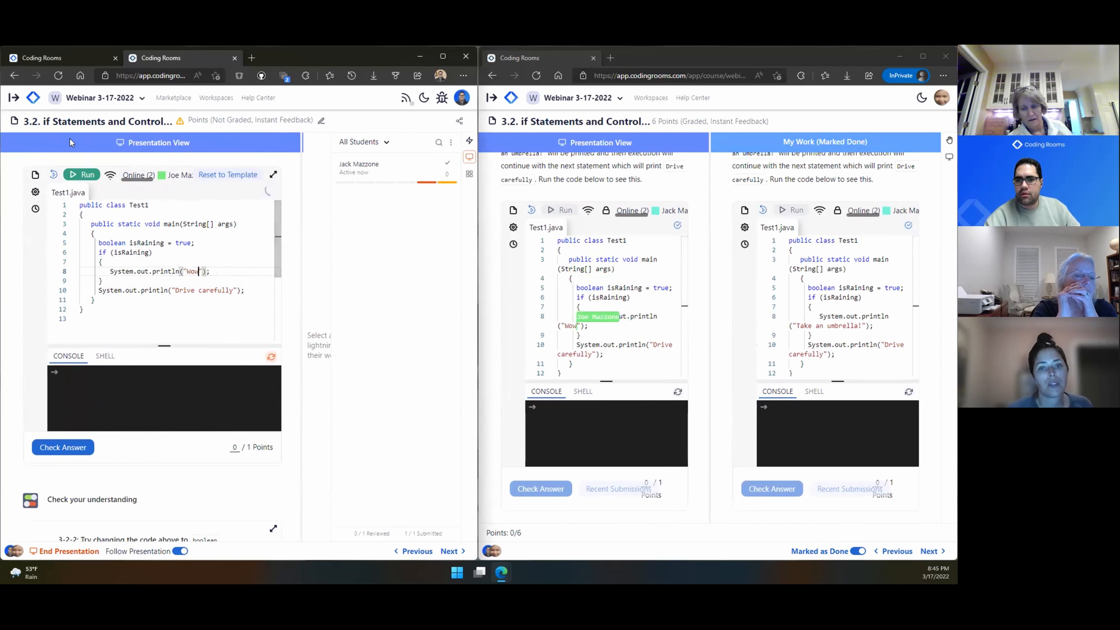
click(84, 174)
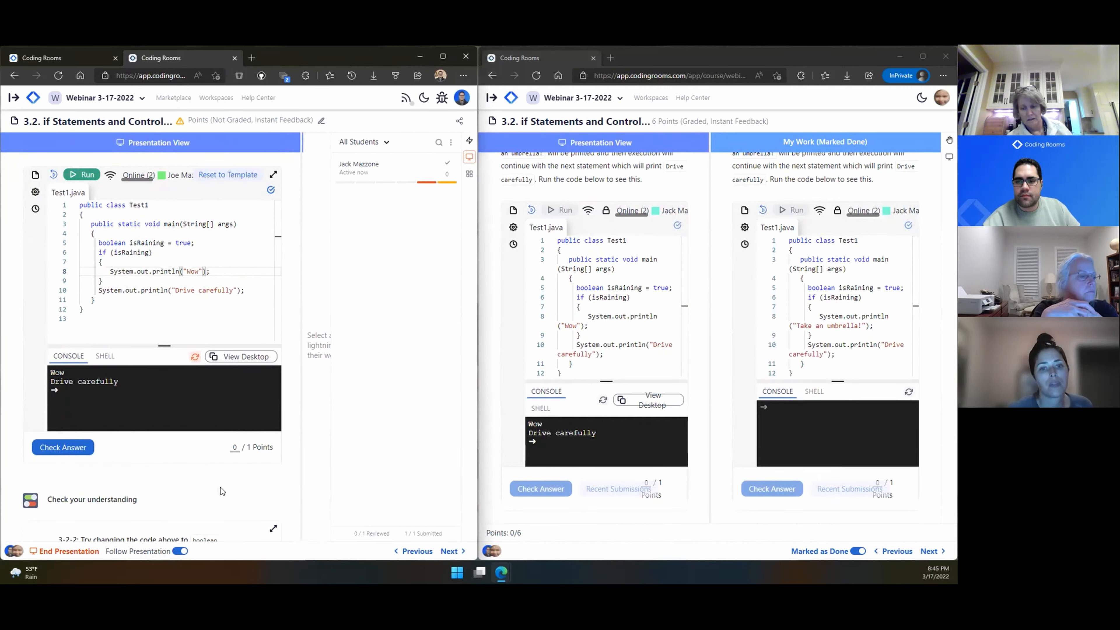
Step: Unmark the student's lesson 3.2 as done, then resize the windows to show the student list
click(615, 346)
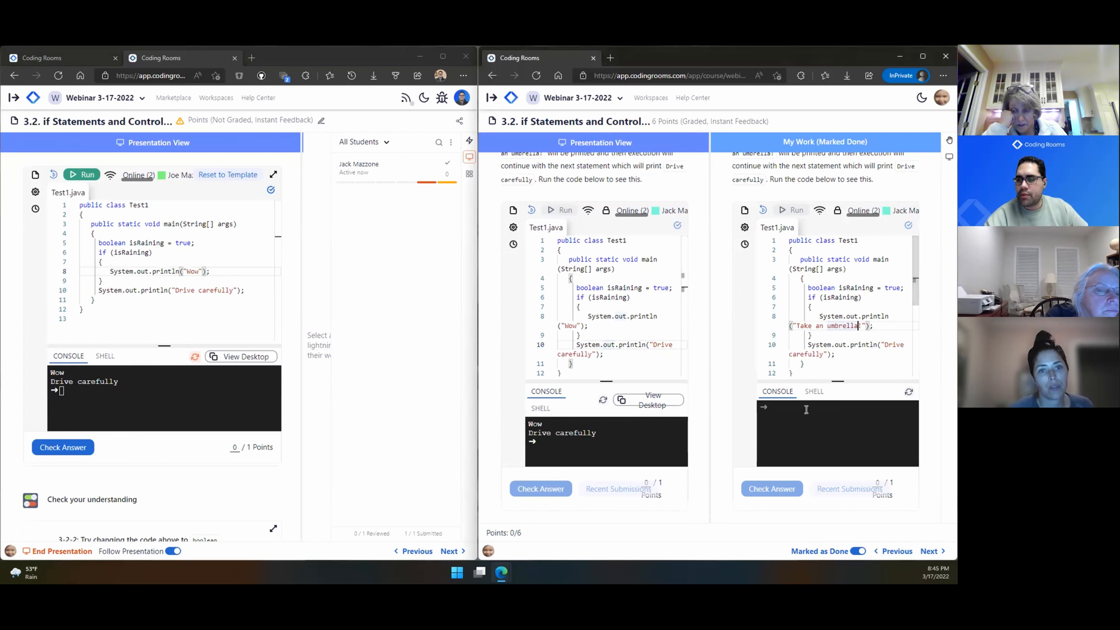
click(857, 551)
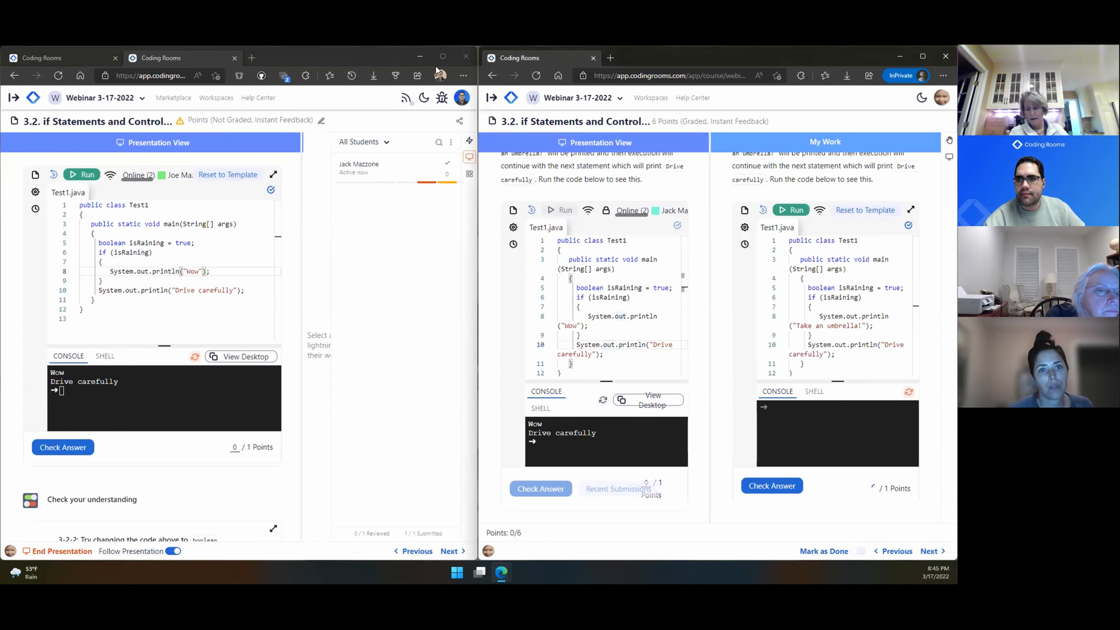
drag(476, 87, 485, 91)
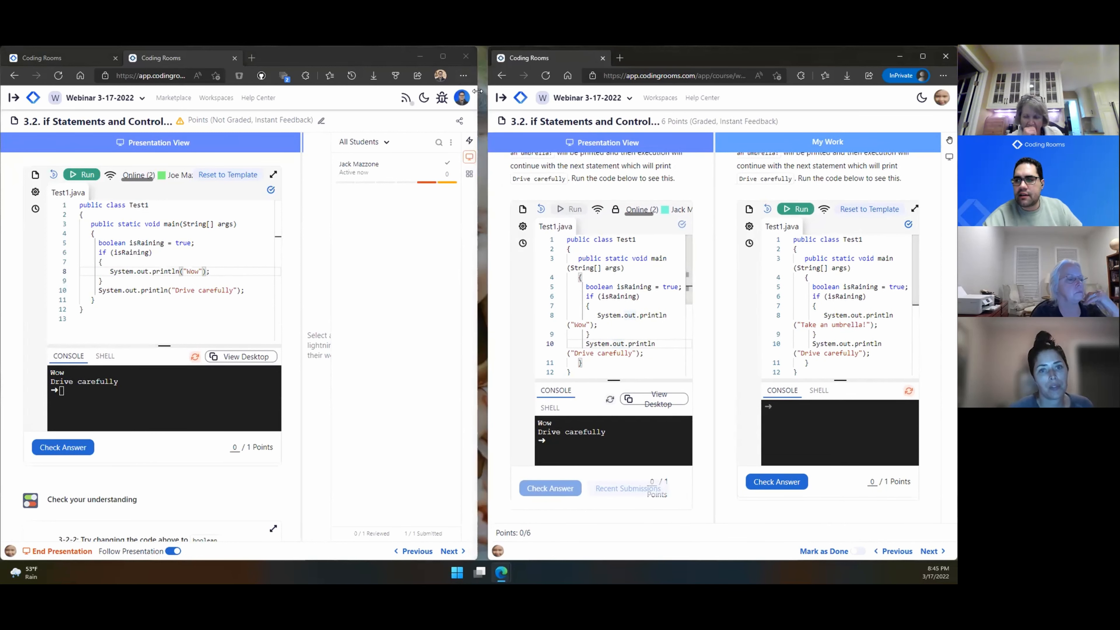
drag(478, 99, 712, 103)
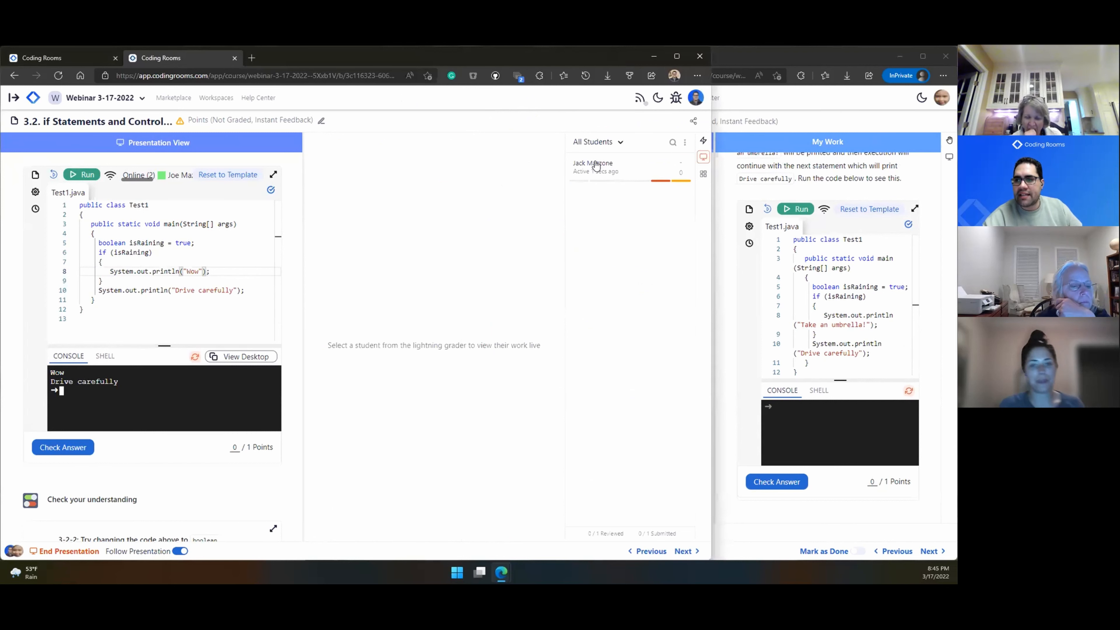
Step: Open the student's live work, raise the student's hand and run the student's copy of Test1.java
click(596, 165)
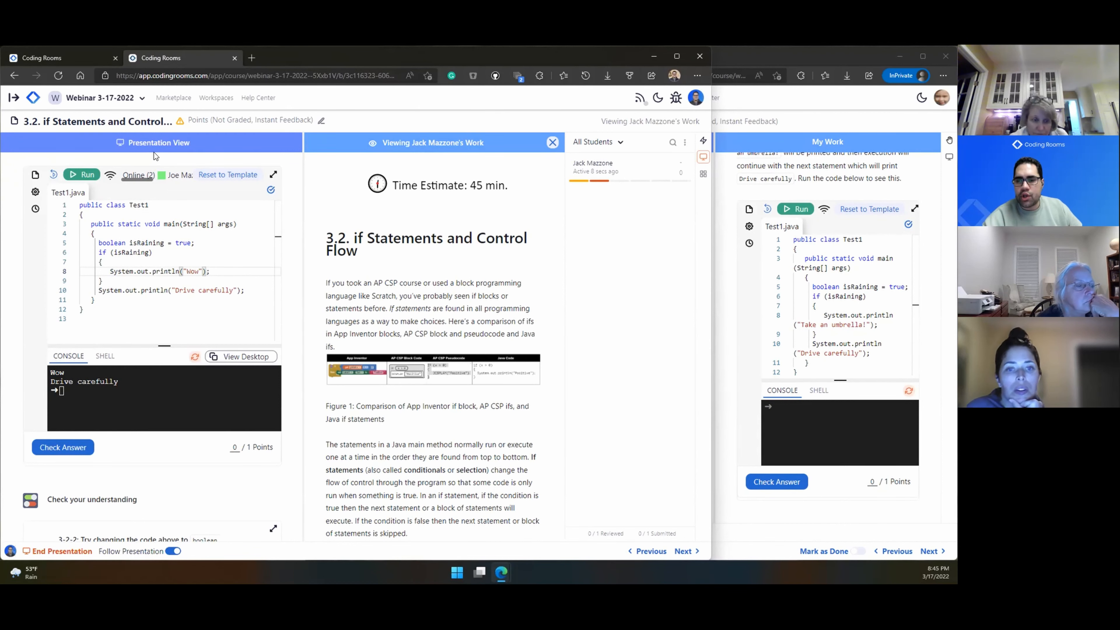
scroll(408, 292, down, 15)
scroll(395, 315, up, 6)
scroll(395, 315, down, 5)
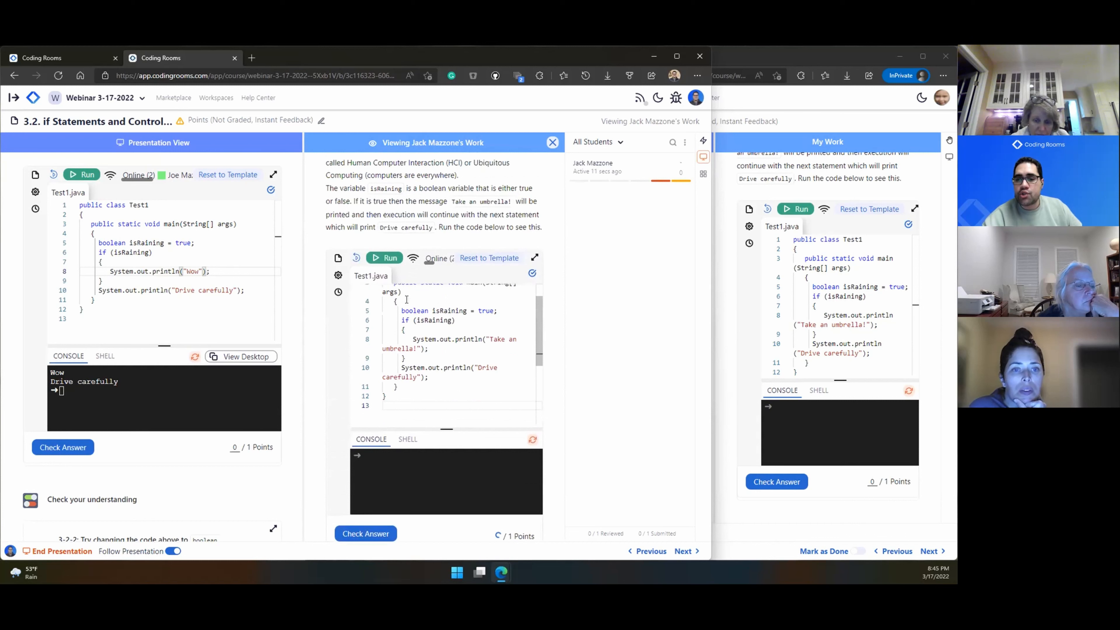
scroll(406, 300, down, 2)
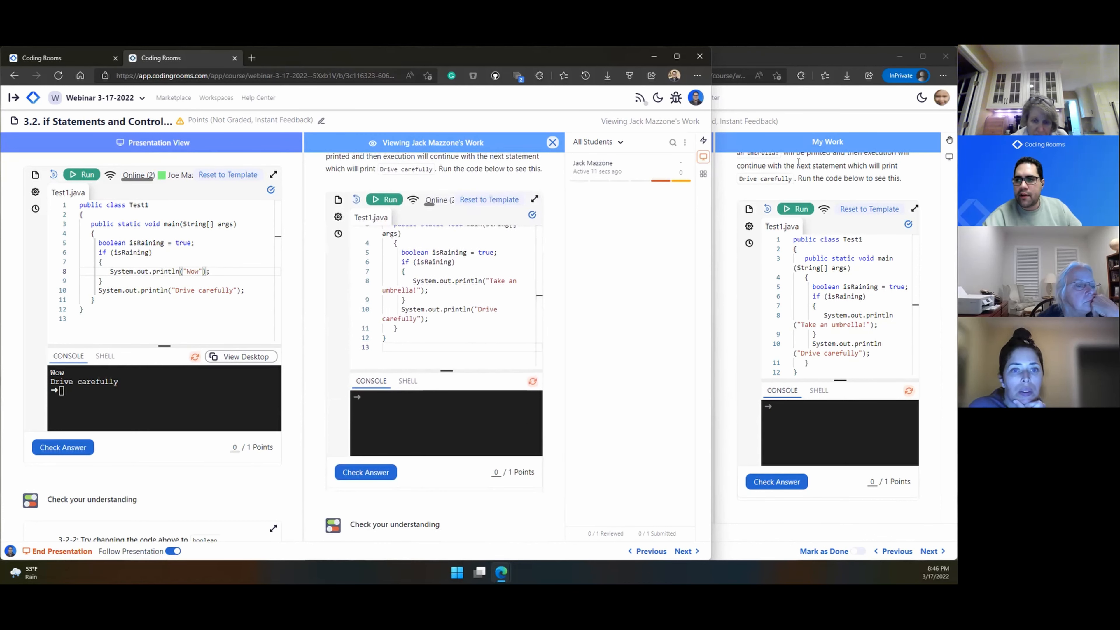
click(951, 142)
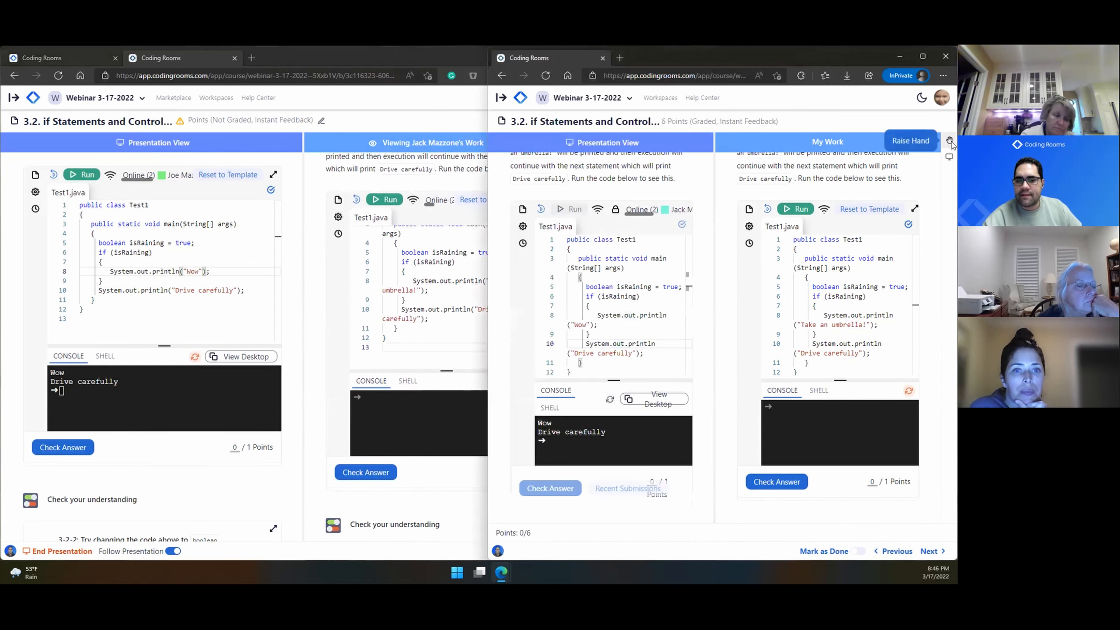
click(440, 51)
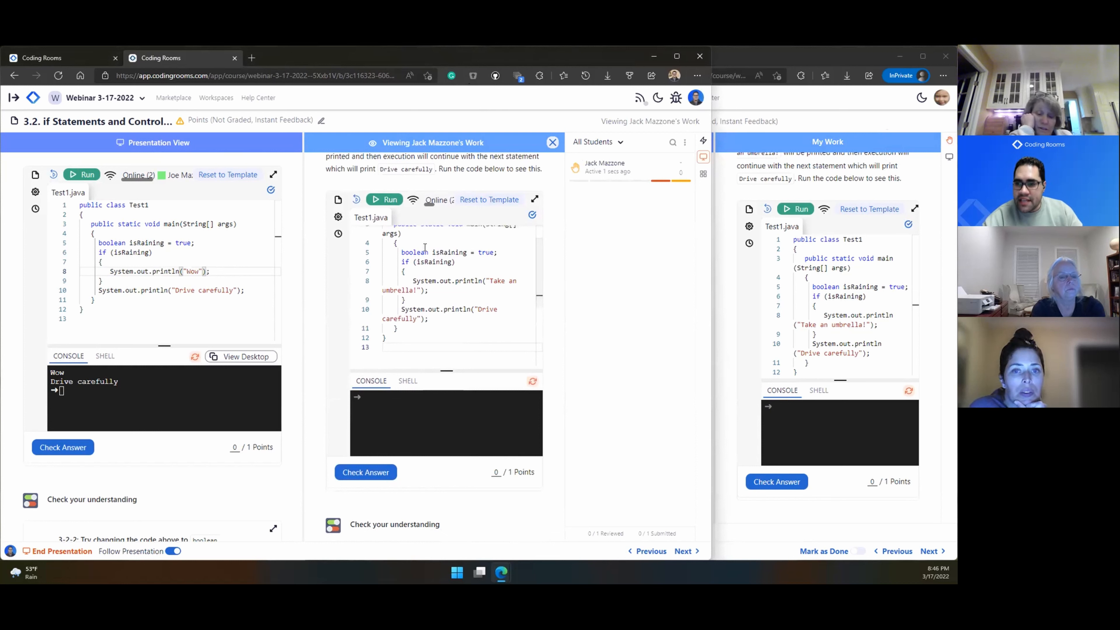
click(796, 209)
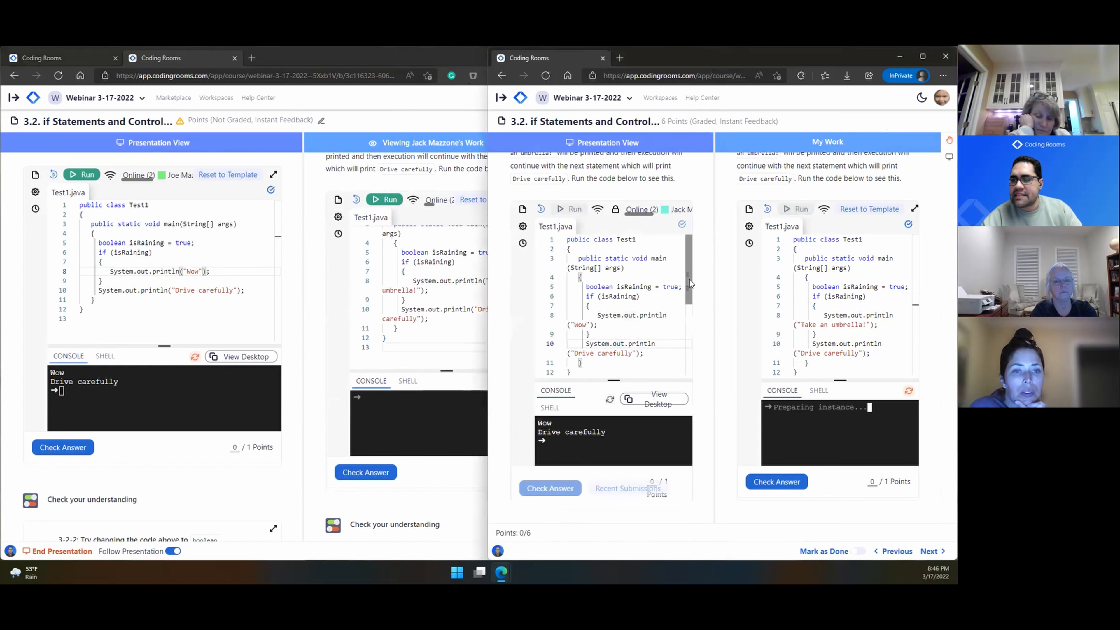
Step: Point out line 4 in the student's code, then close the Viewing Work pane
click(409, 116)
drag(833, 306, 833, 300)
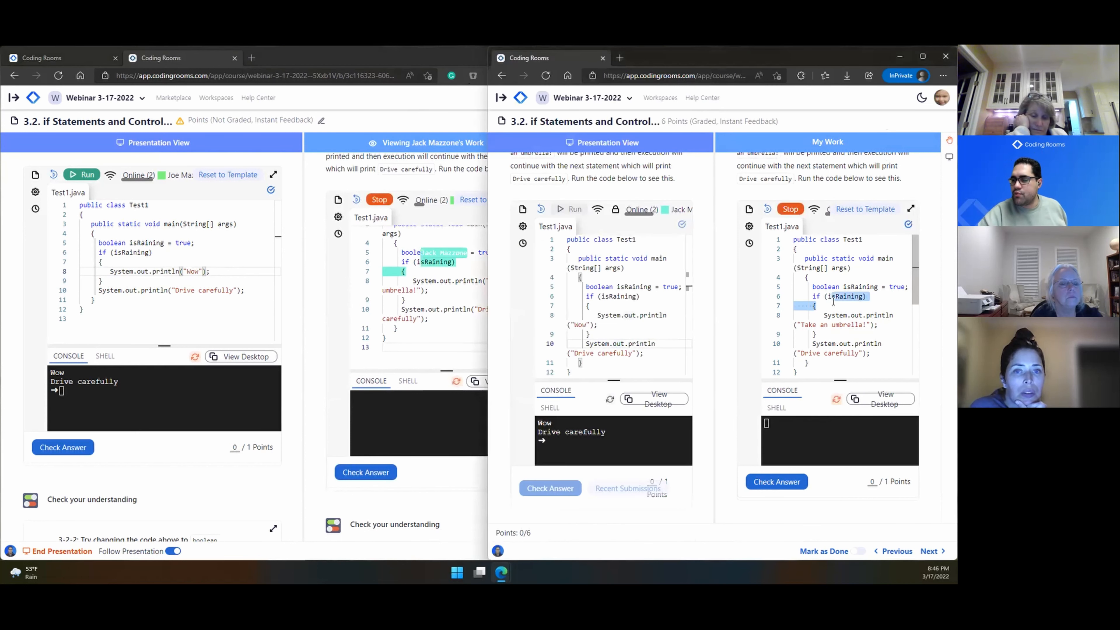
click(834, 279)
key(Down)
key(Down)
key(Down)
key(Down)
key(Down)
key(Down)
key(Down)
key(Down)
key(Up)
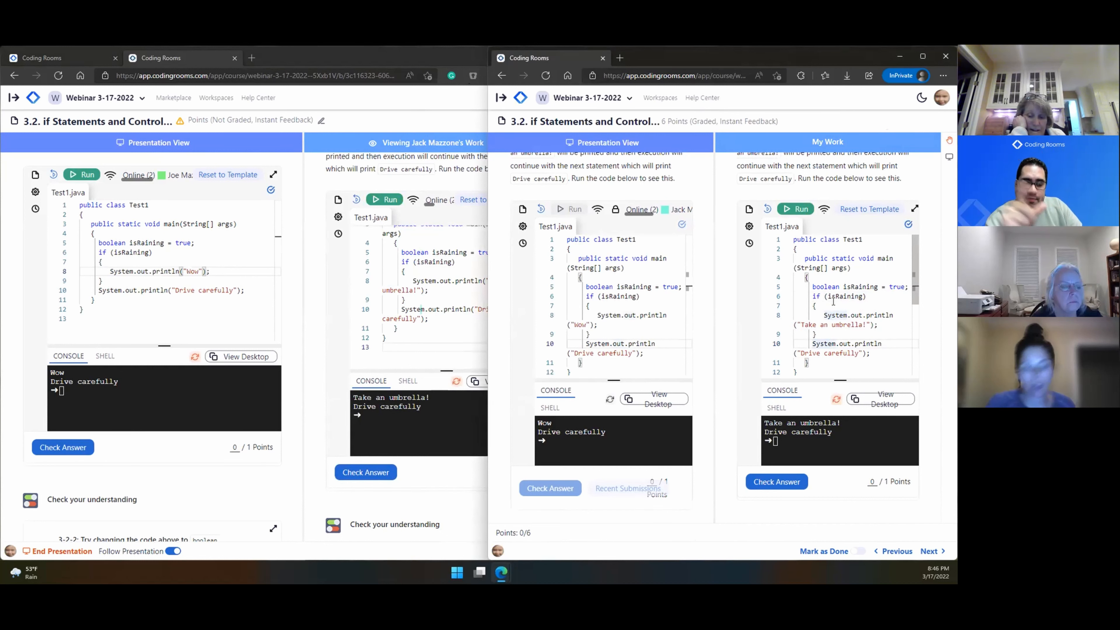
click(455, 57)
click(552, 142)
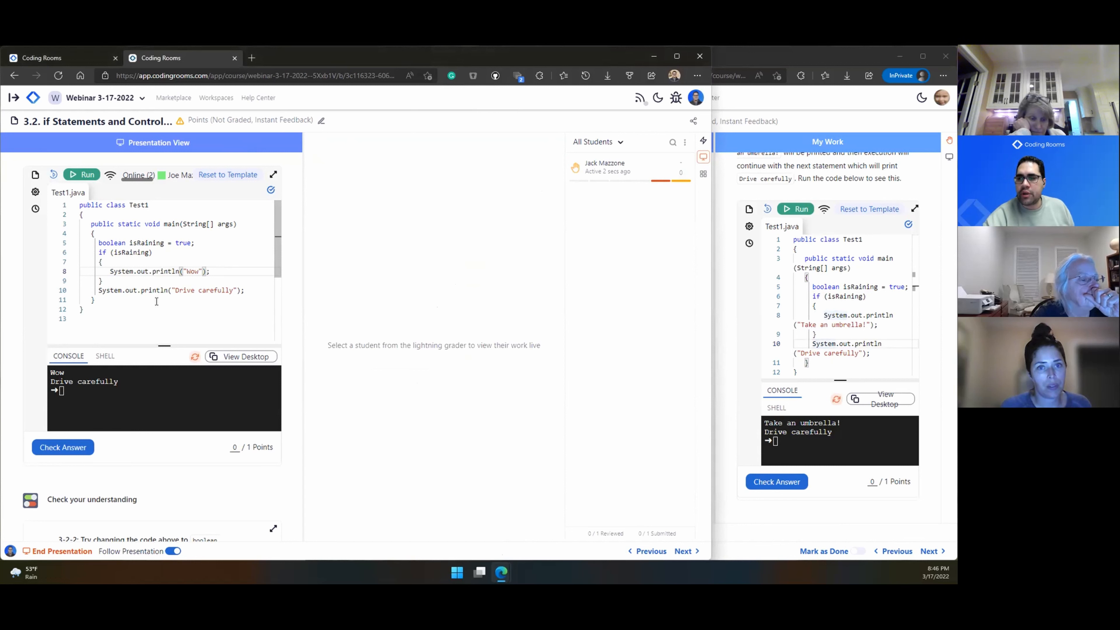
Step: Show the Grid View of live editors and point out lines 7, 5, 3 and 1 of the student's Test1.java
click(703, 174)
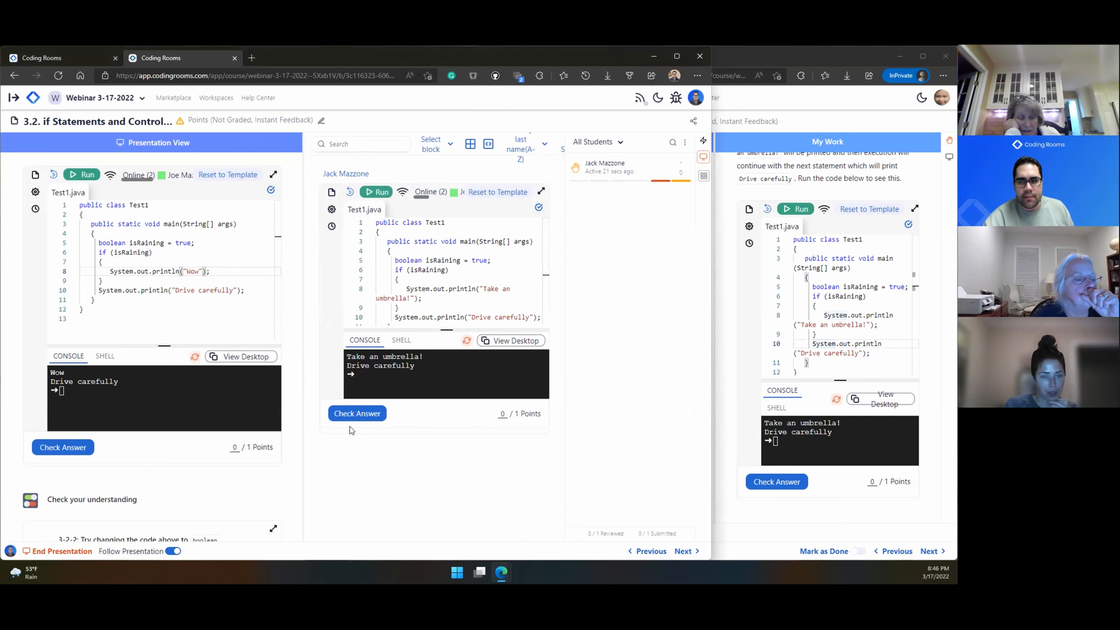
click(412, 279)
click(467, 261)
click(410, 241)
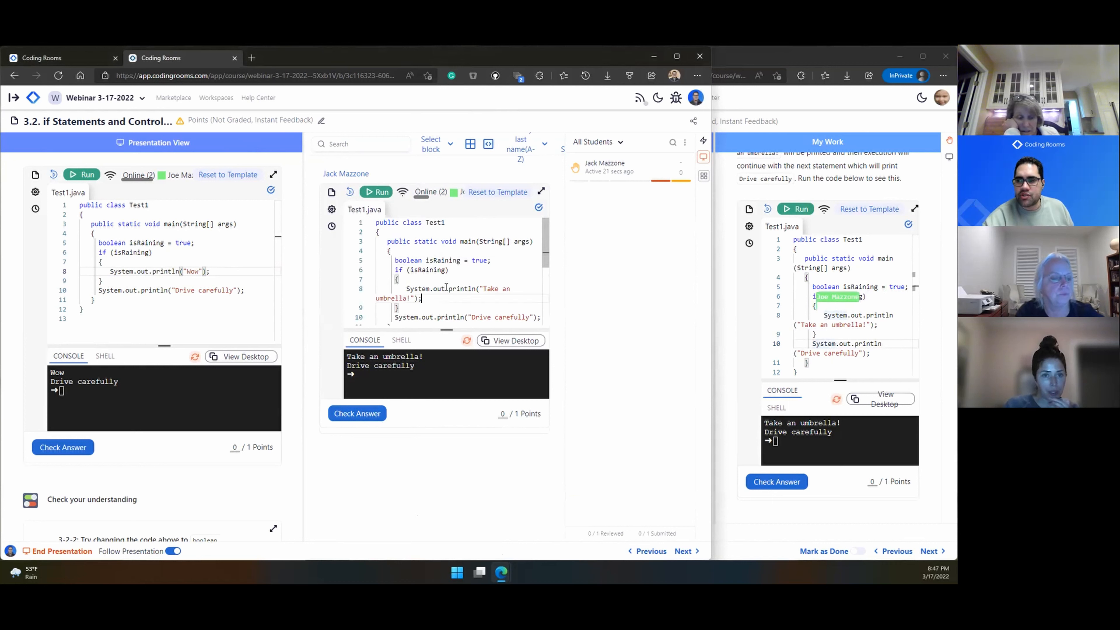
click(414, 222)
click(390, 259)
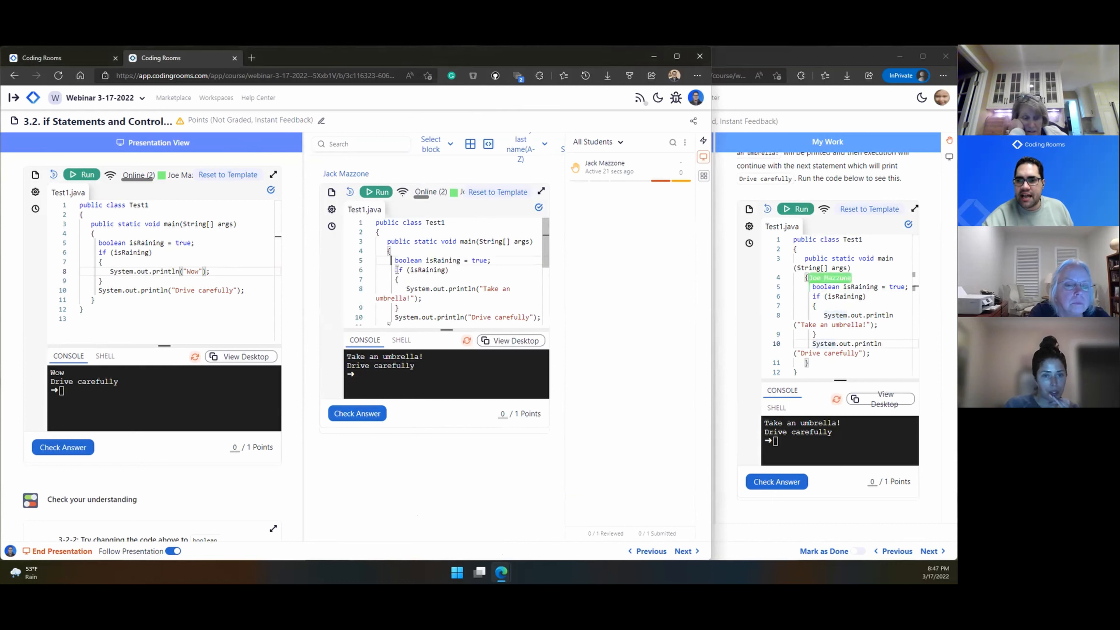